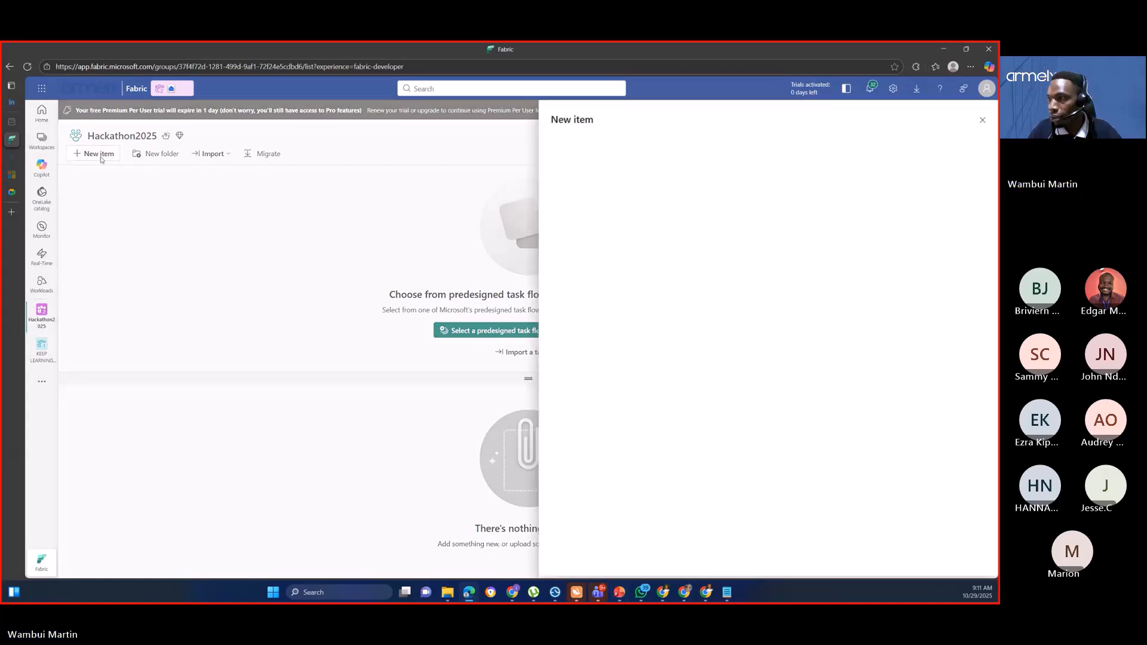
Step: Create a lakehouse named GreenInnovation_Raw in the Hackathon2025 workspace with lakehouse schemas enabled
left_click(923, 139)
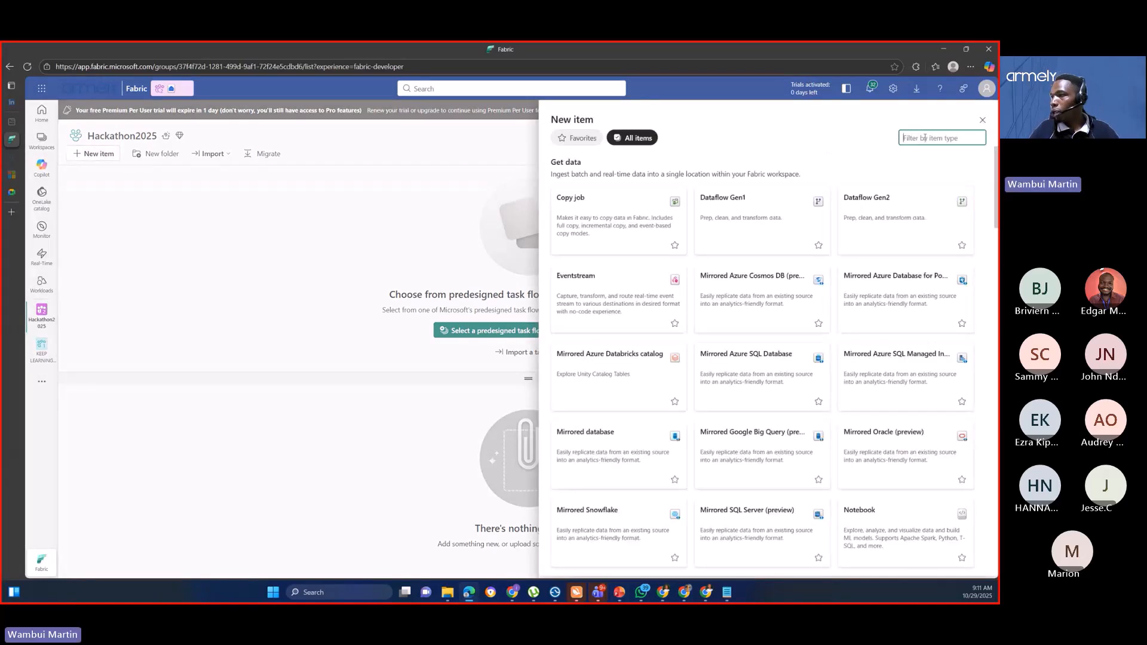
type("La")
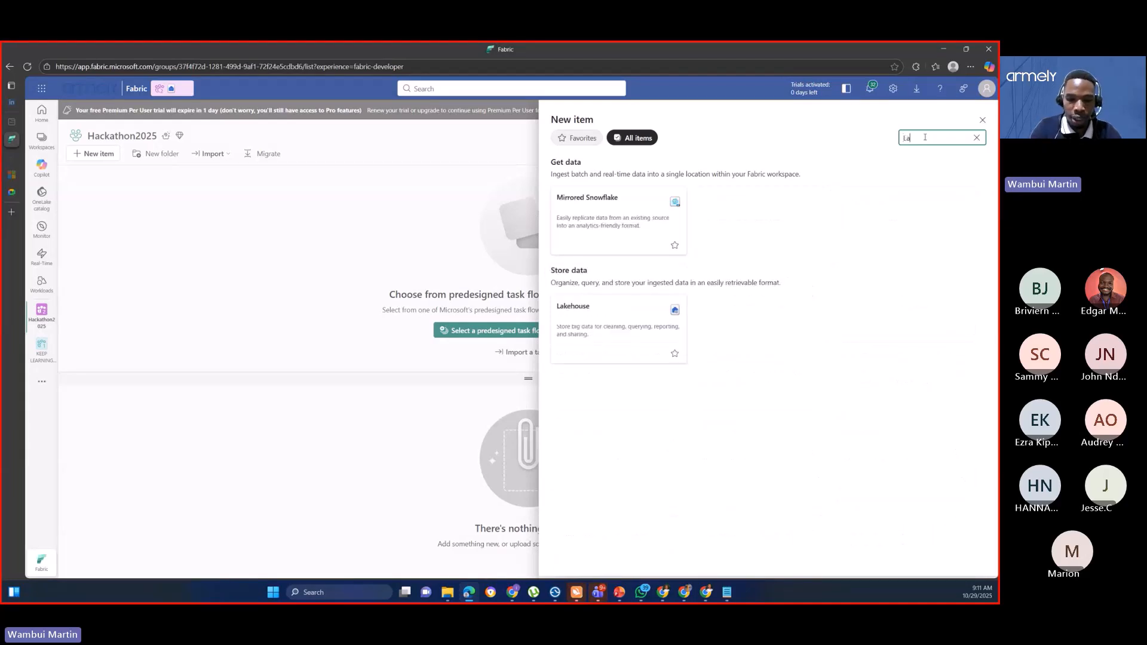
type("ke")
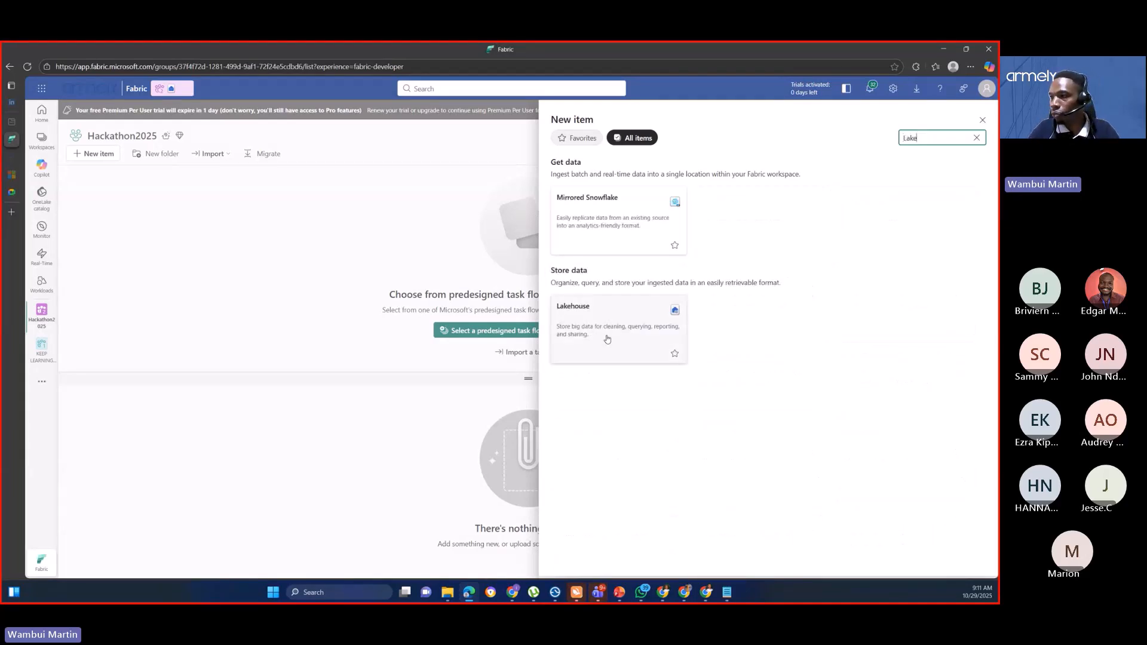
left_click(574, 322)
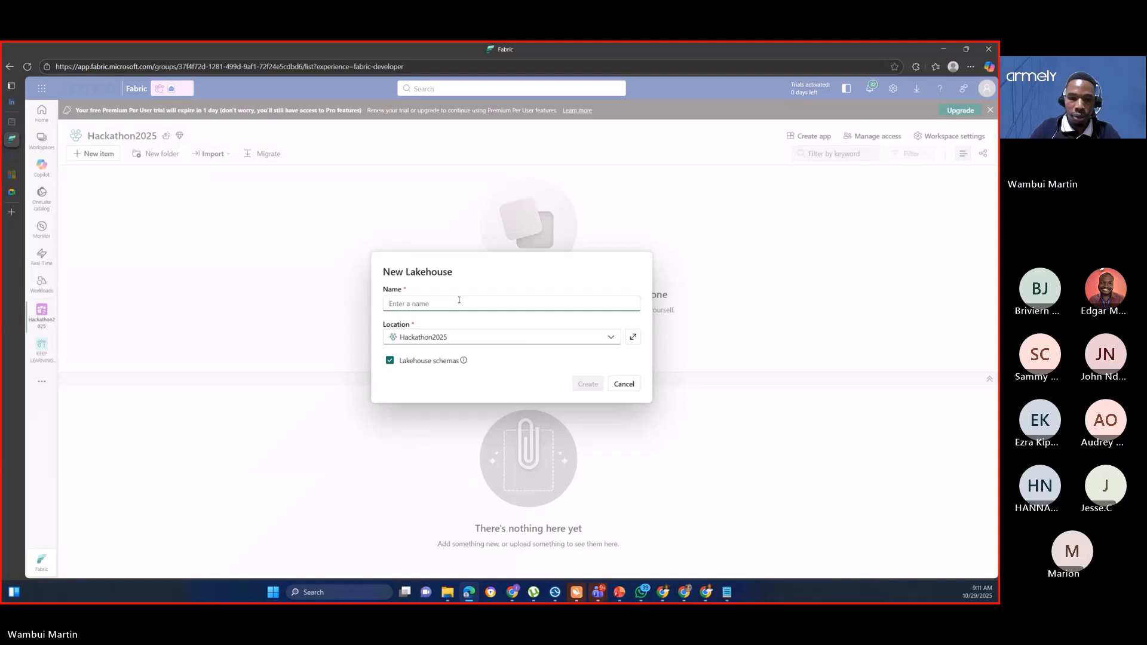
type("Gree")
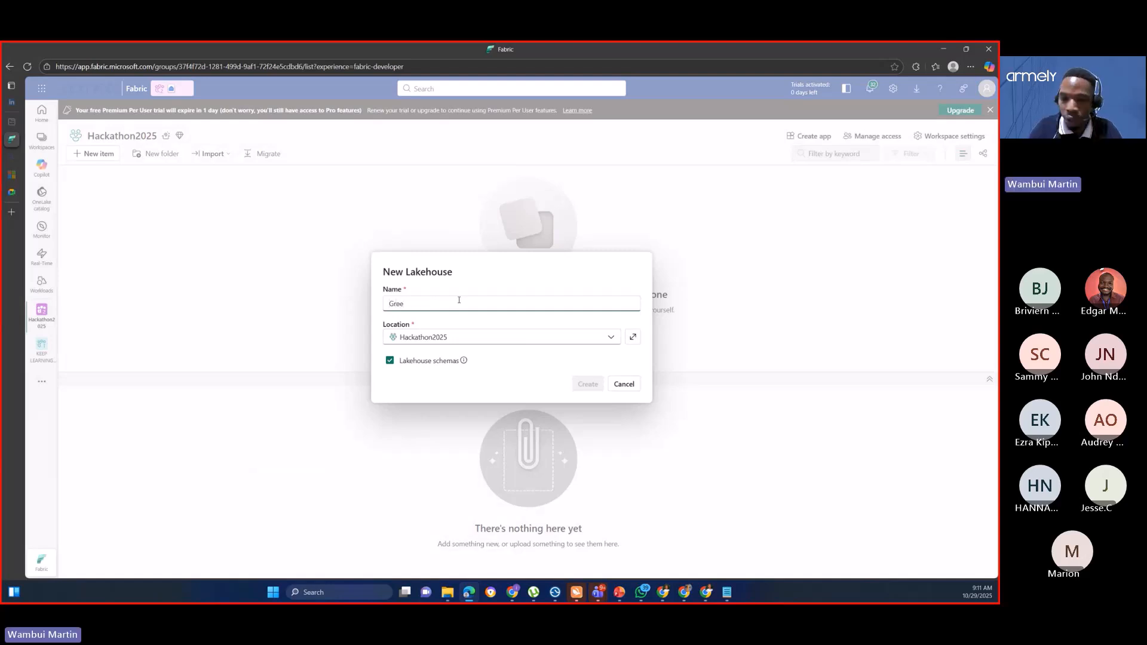
type("n")
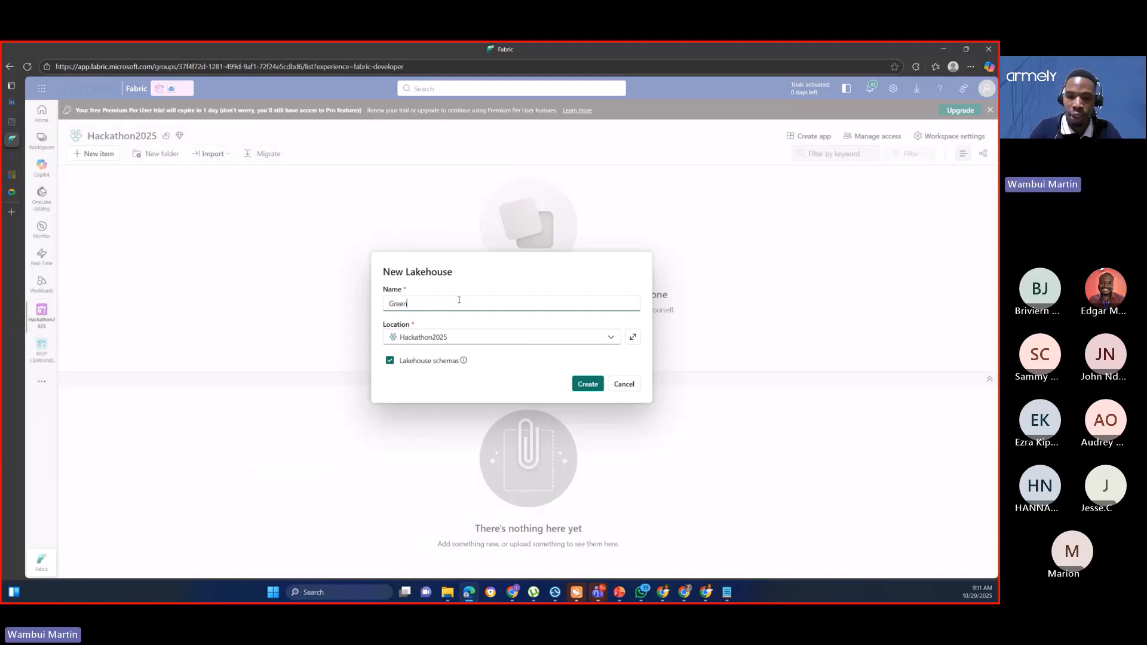
type("Inn")
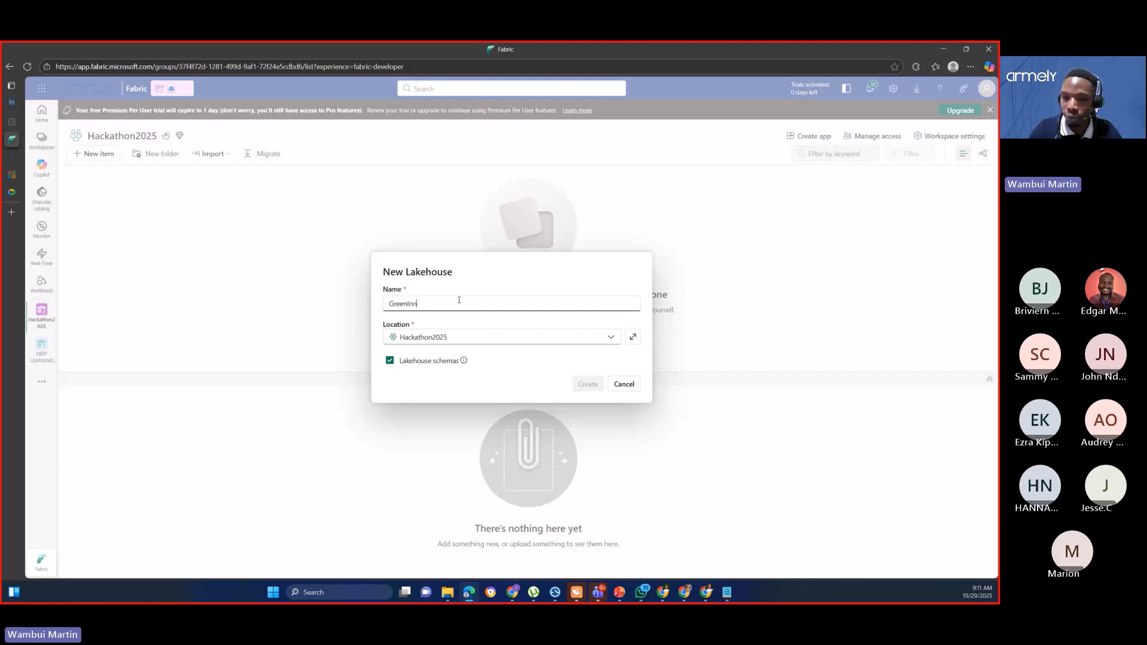
type("ovatio")
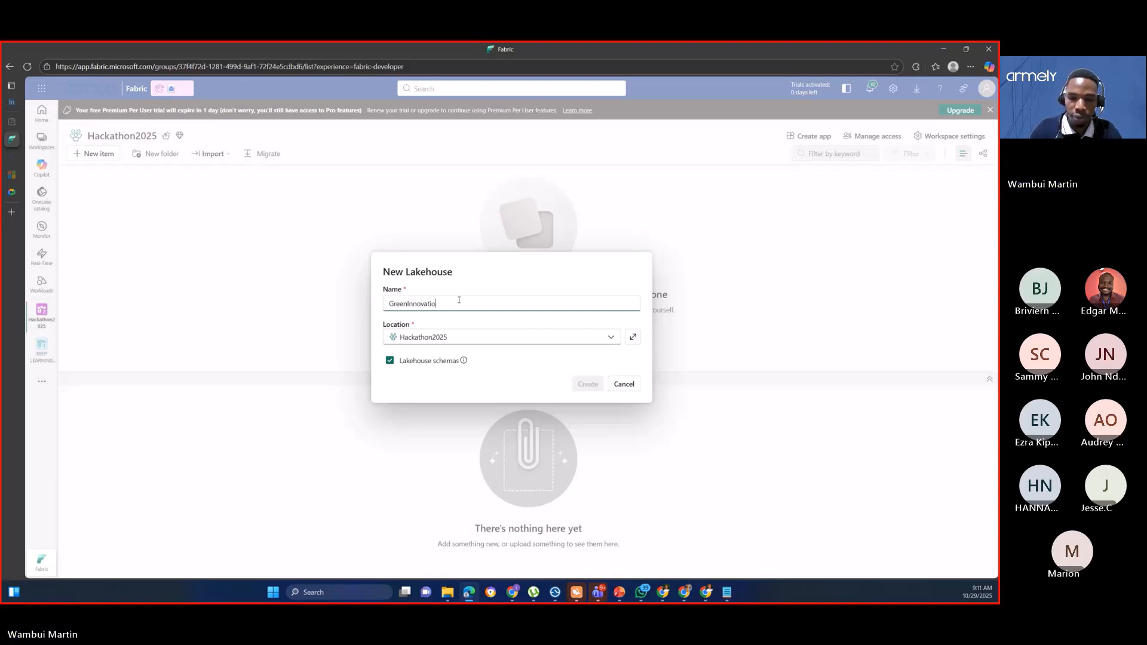
type("n_Raw")
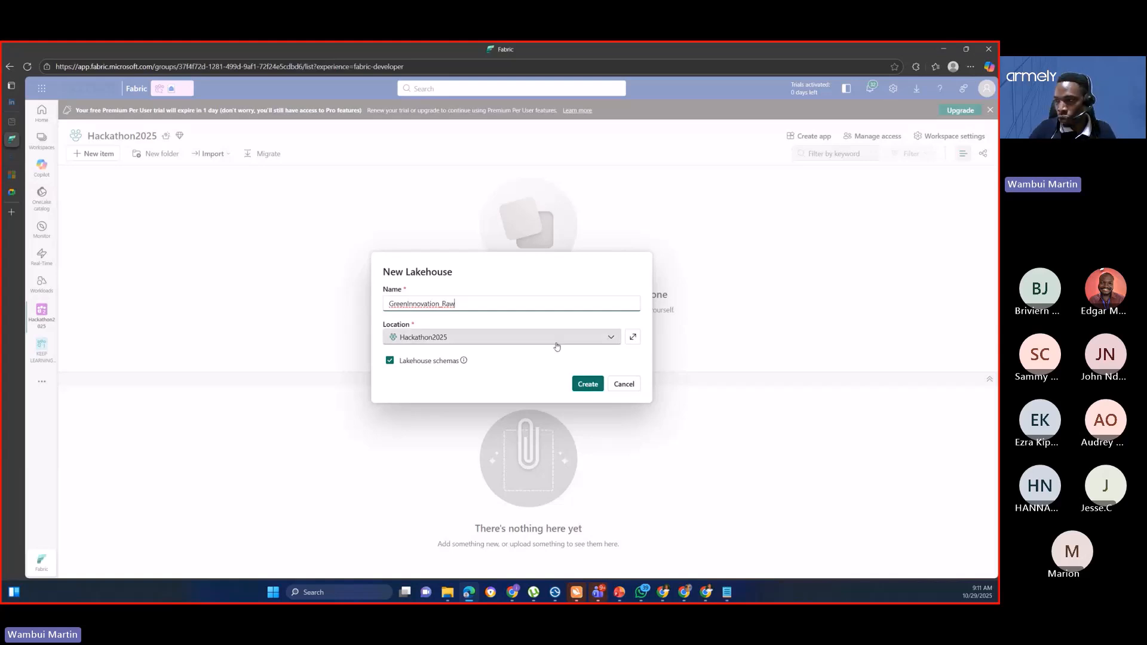
left_click(586, 385)
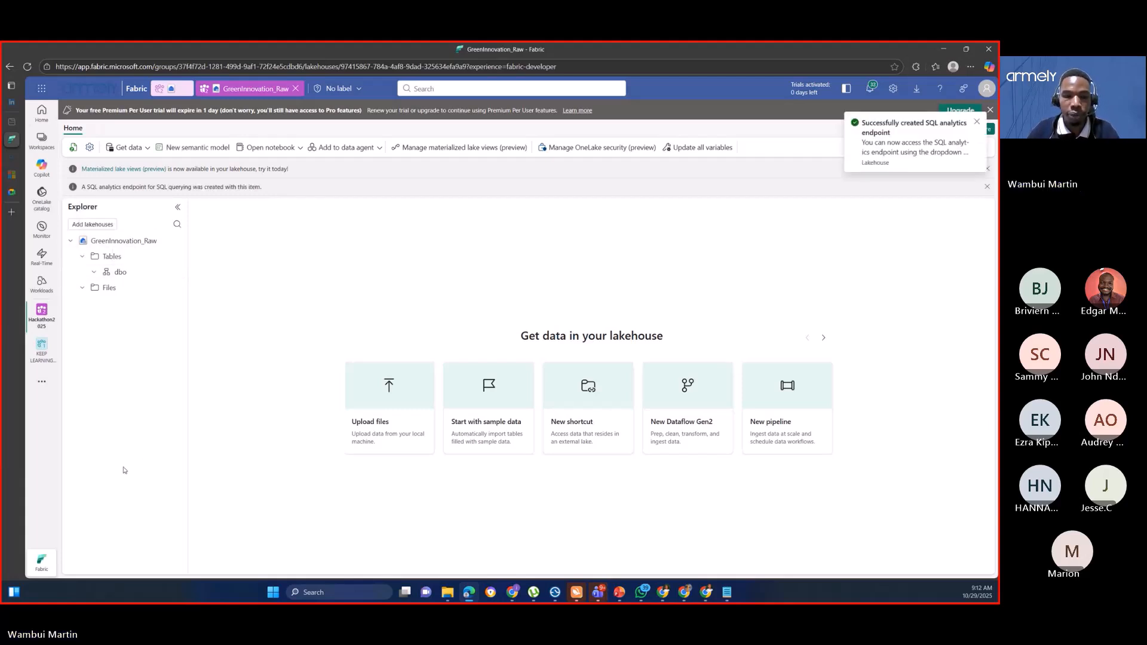
left_click_drag(87, 264, 133, 262)
mouse_move(85, 296)
left_mouse_down()
mouse_move(137, 295)
mouse_move(109, 319)
mouse_move(110, 385)
mouse_move(104, 372)
mouse_move(125, 365)
left_mouse_up()
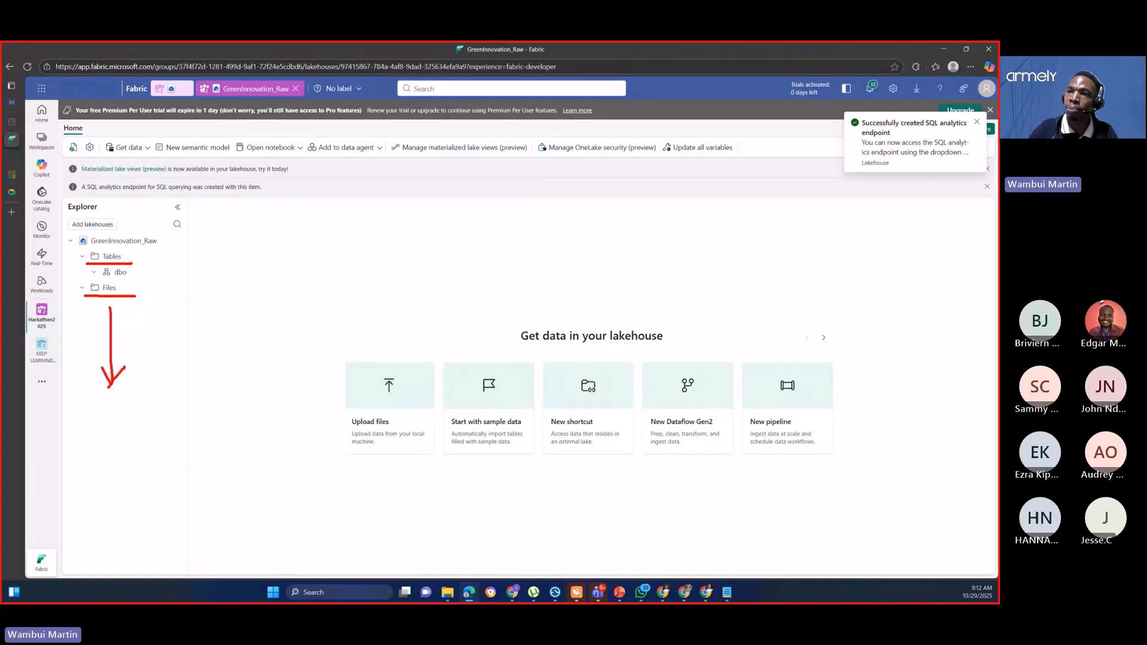
left_click_drag(104, 275, 132, 278)
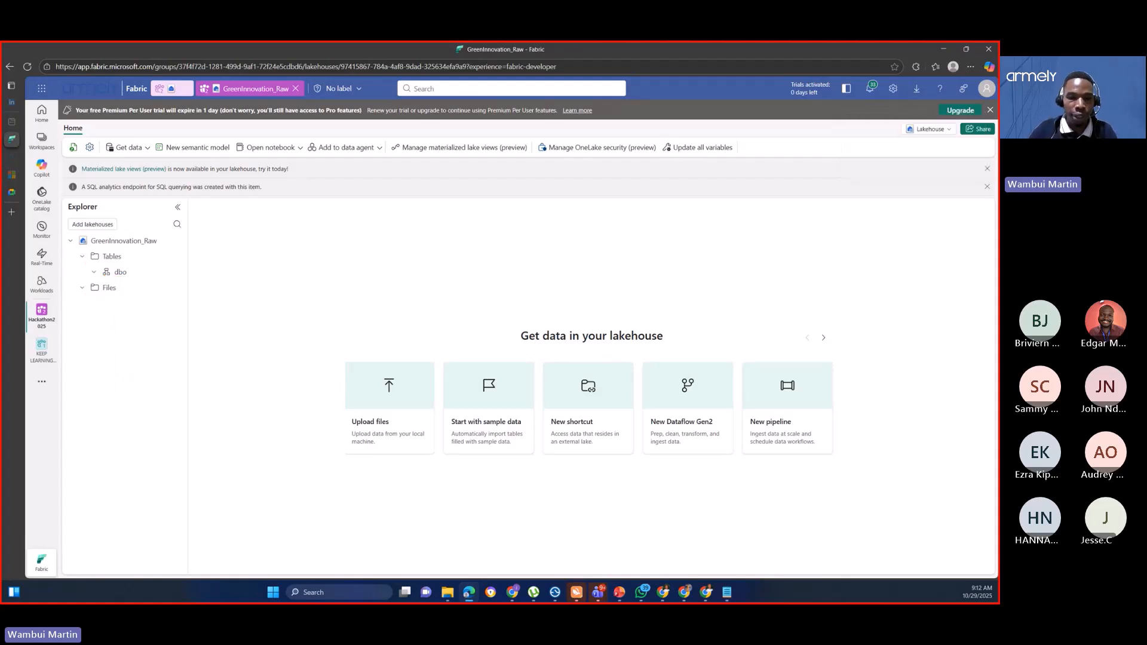
Step: Switch to the Chrome window showing ENERGYDATA.INFO and review the Solar Stations (connected to the grid) csv page and its data dictionary
key("alt+Tab")
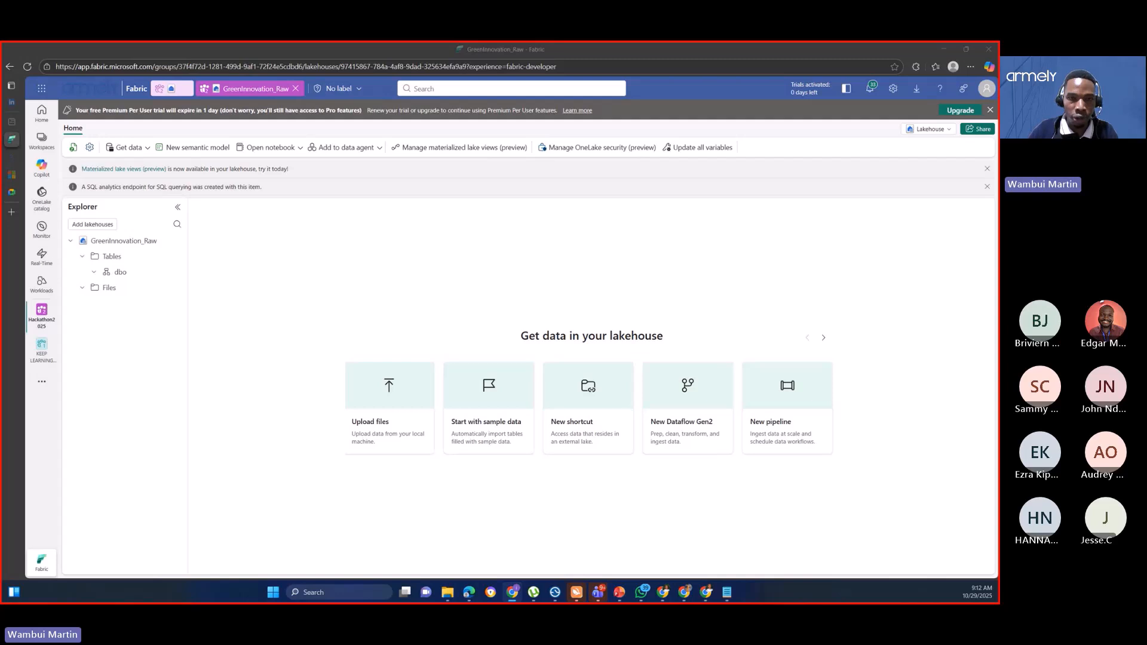
left_click_drag(0, 173, 479, 235)
left_click(481, 234)
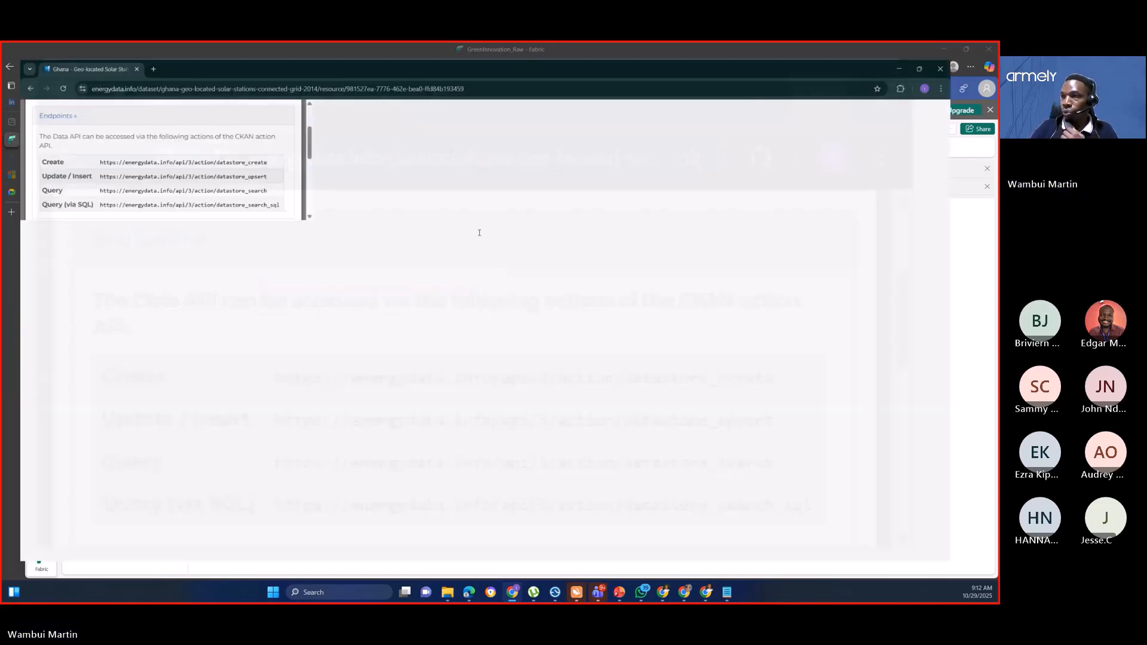
left_click(633, 125)
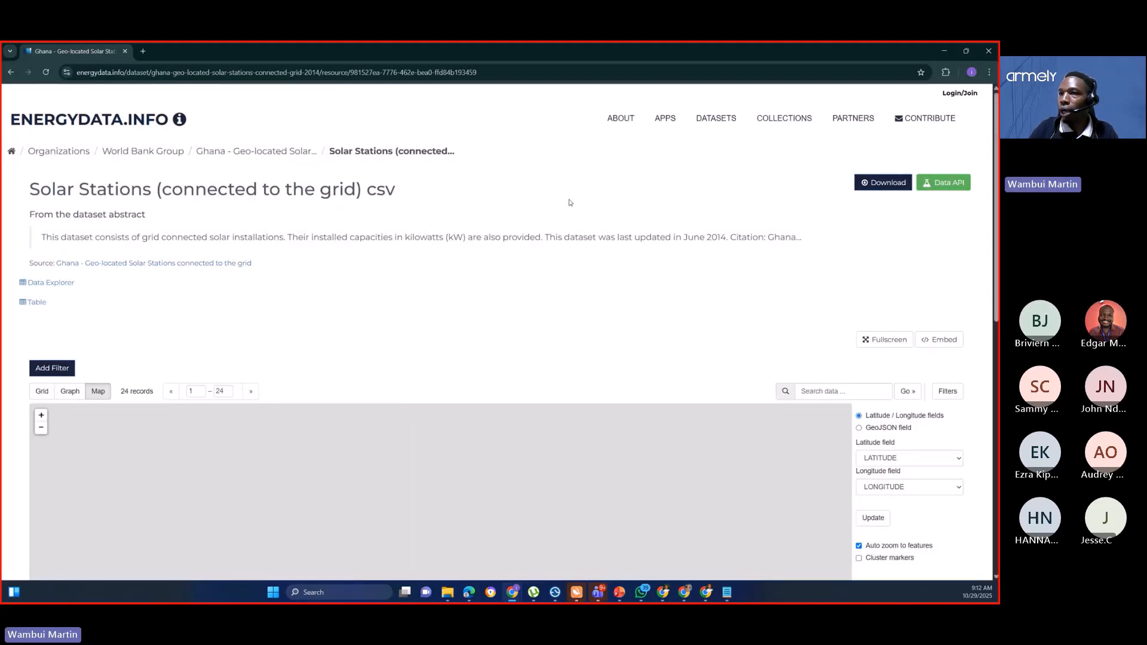
scroll(281, 251, "down", 3)
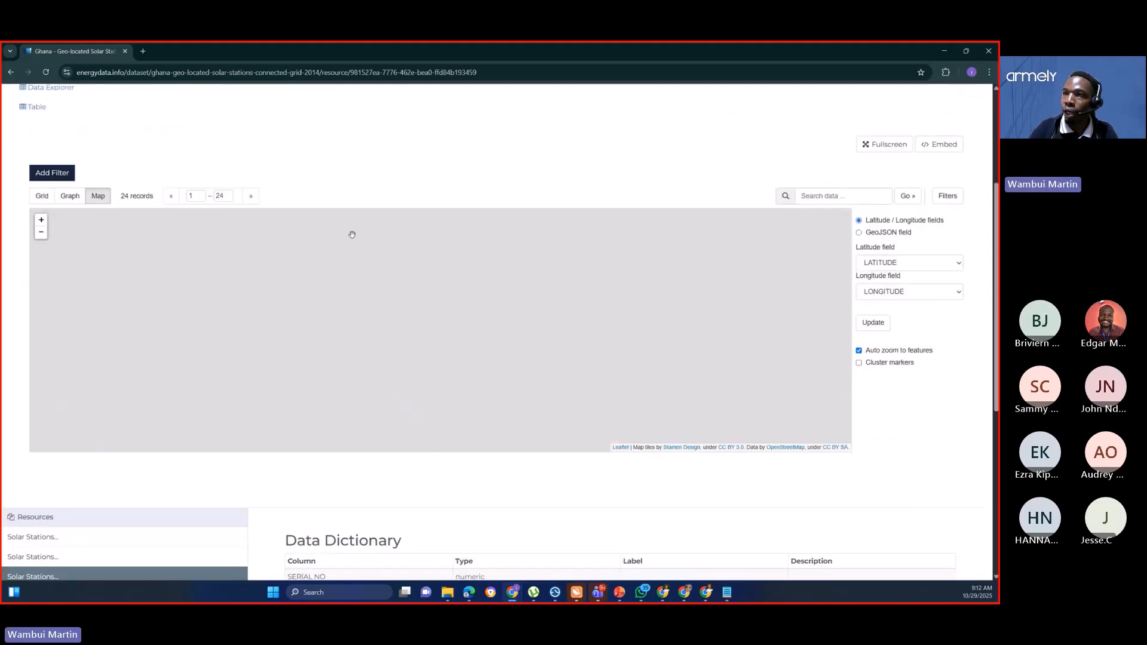
scroll(392, 187, "up", 3)
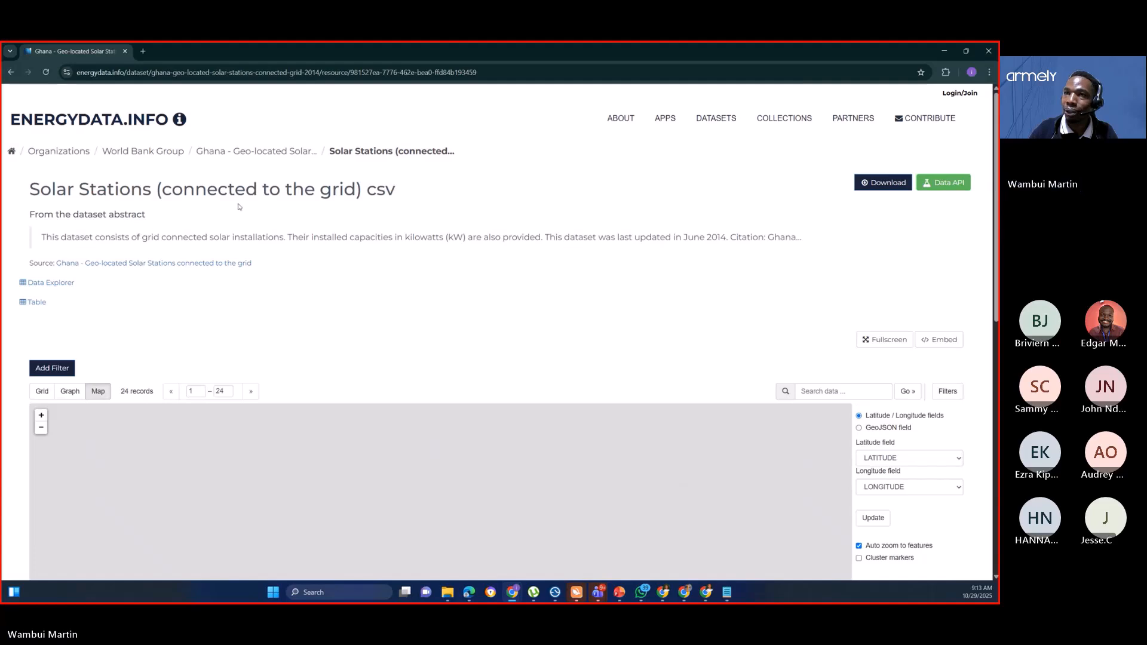
scroll(238, 207, "down", 5)
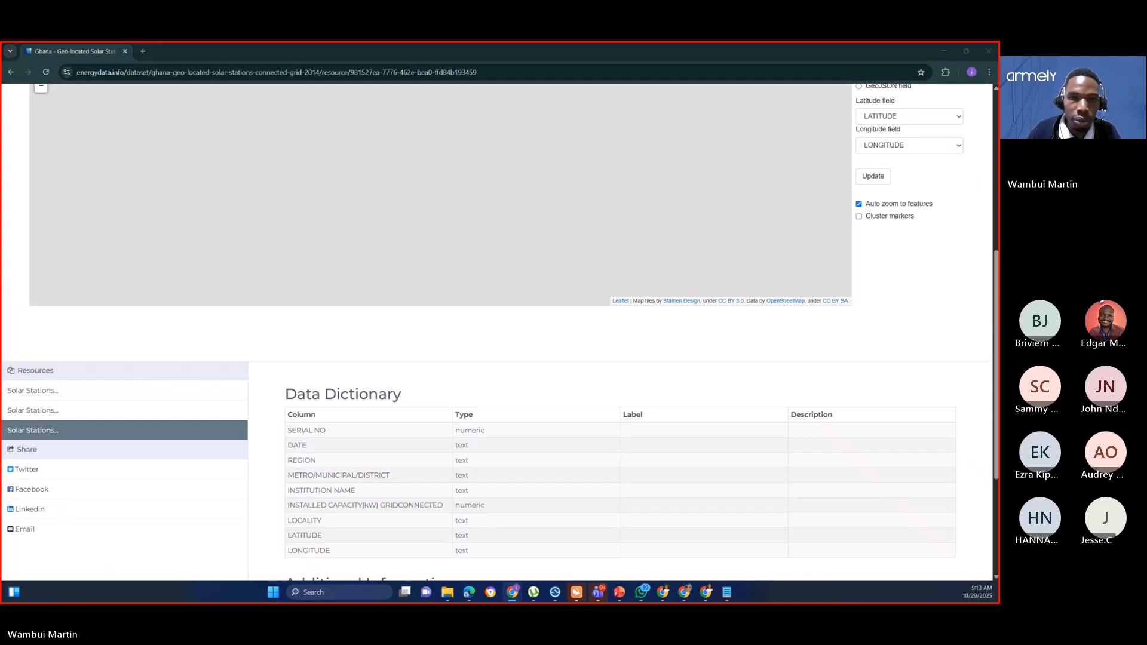
scroll(936, 173, "up", 1)
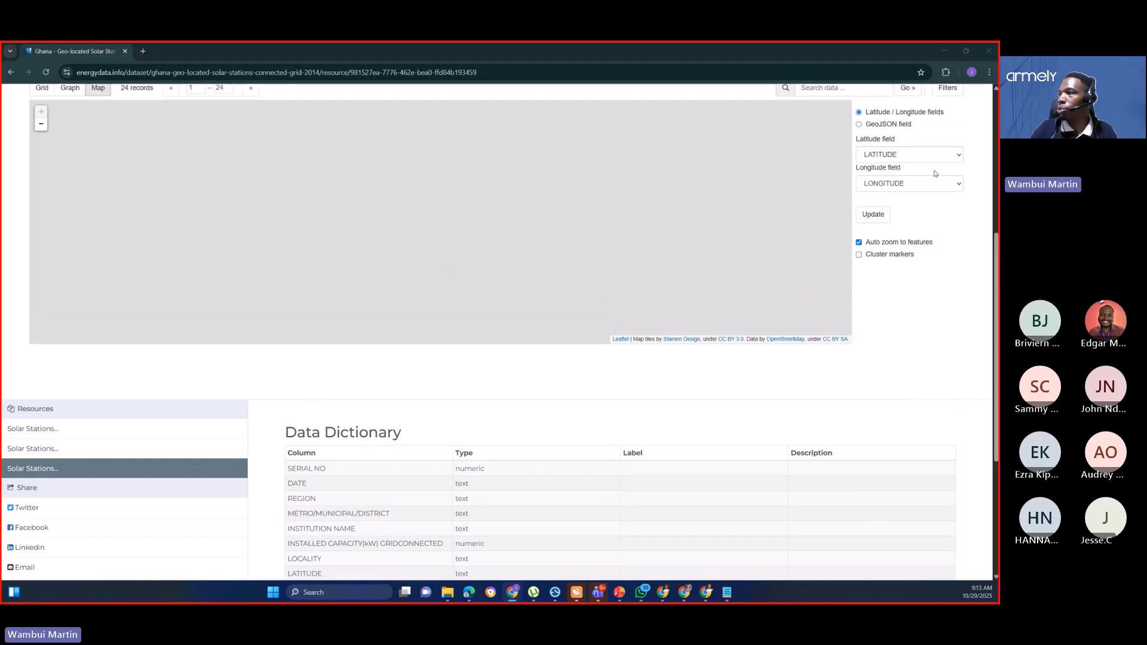
scroll(936, 173, "up", 5)
Step: Open the ENERGYDATA.INFO dataset catalogue and browse the listed datasets and their available file formats
left_click(707, 122)
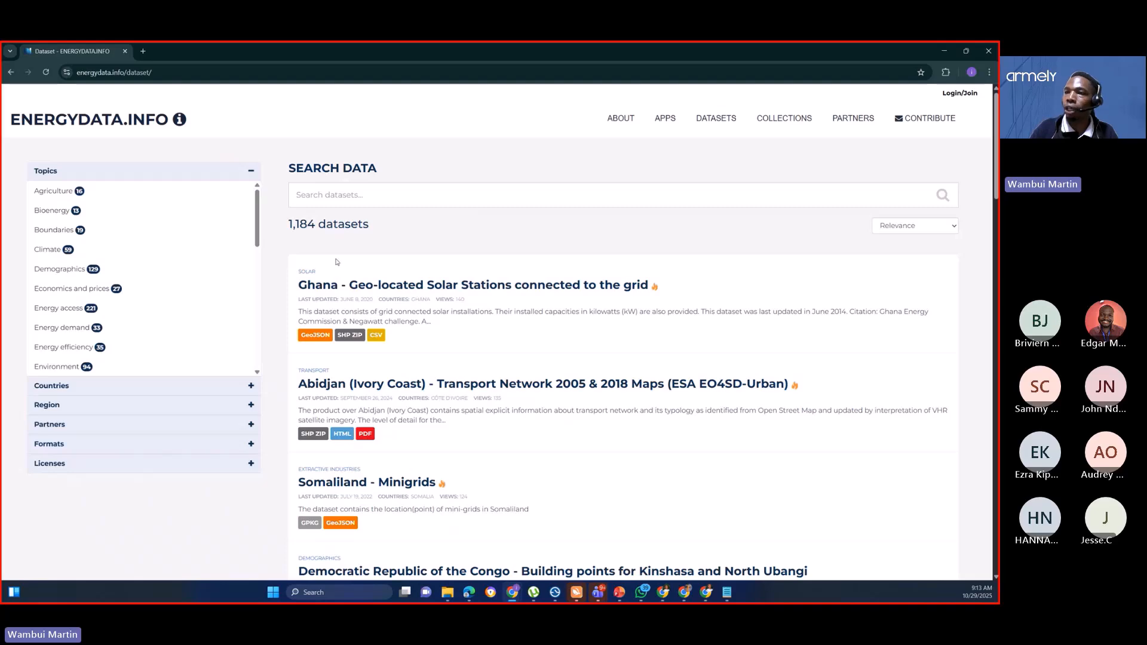
scroll(337, 261, "down", 8)
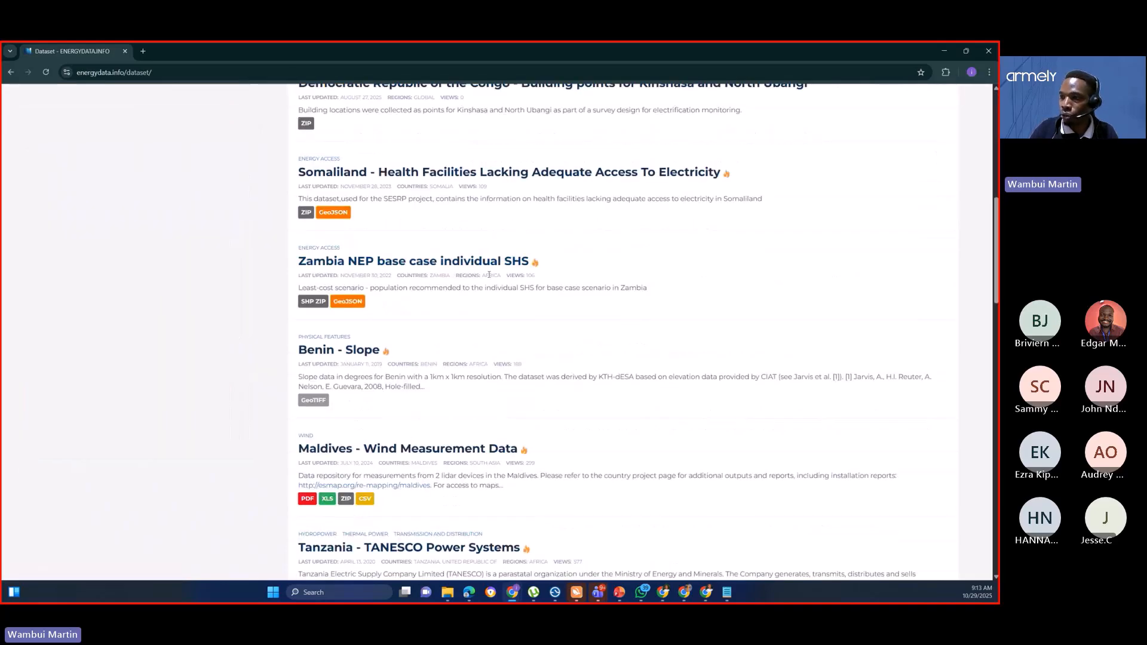
scroll(489, 274, "down", 2)
scroll(427, 259, "down", 2)
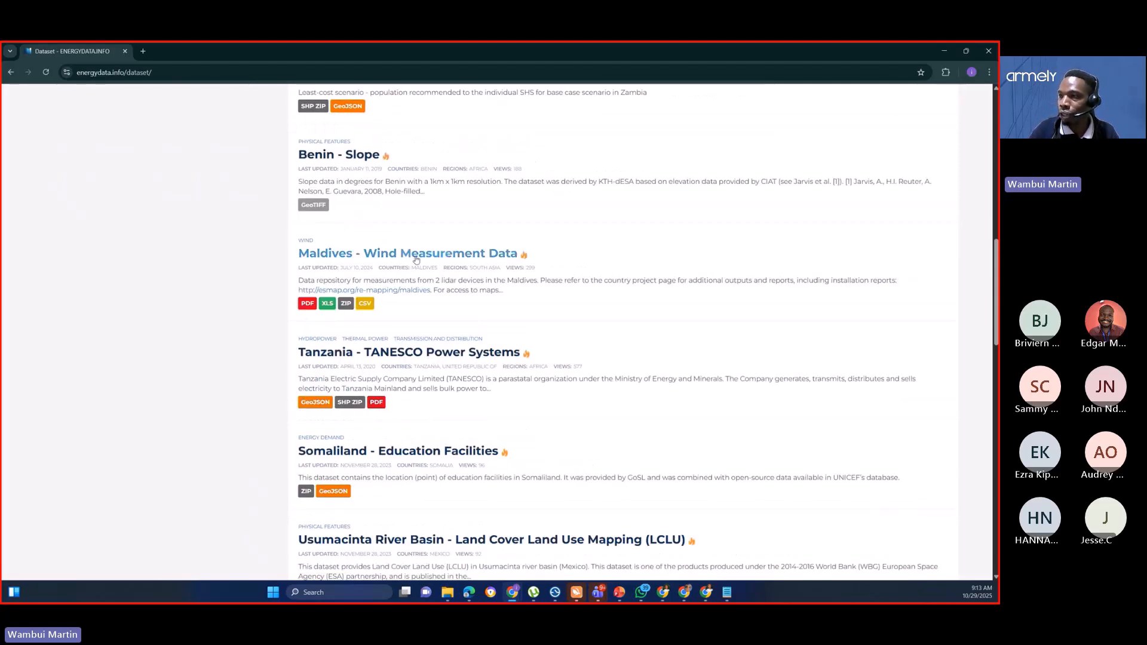
scroll(419, 263, "down", 2)
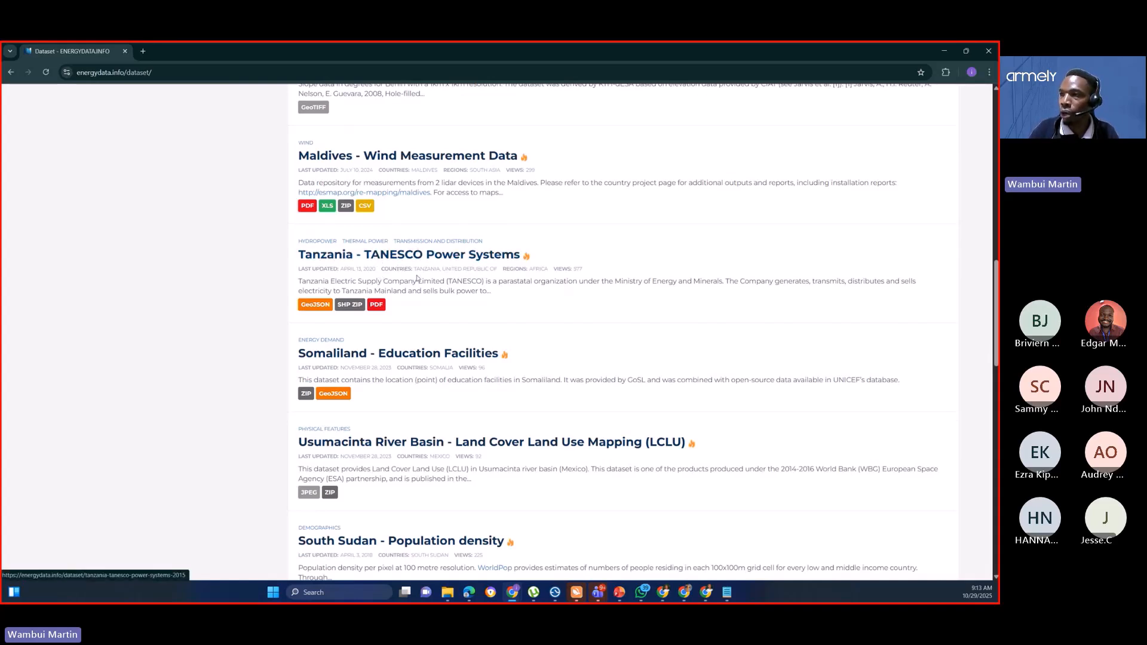
scroll(377, 275, "down", 4)
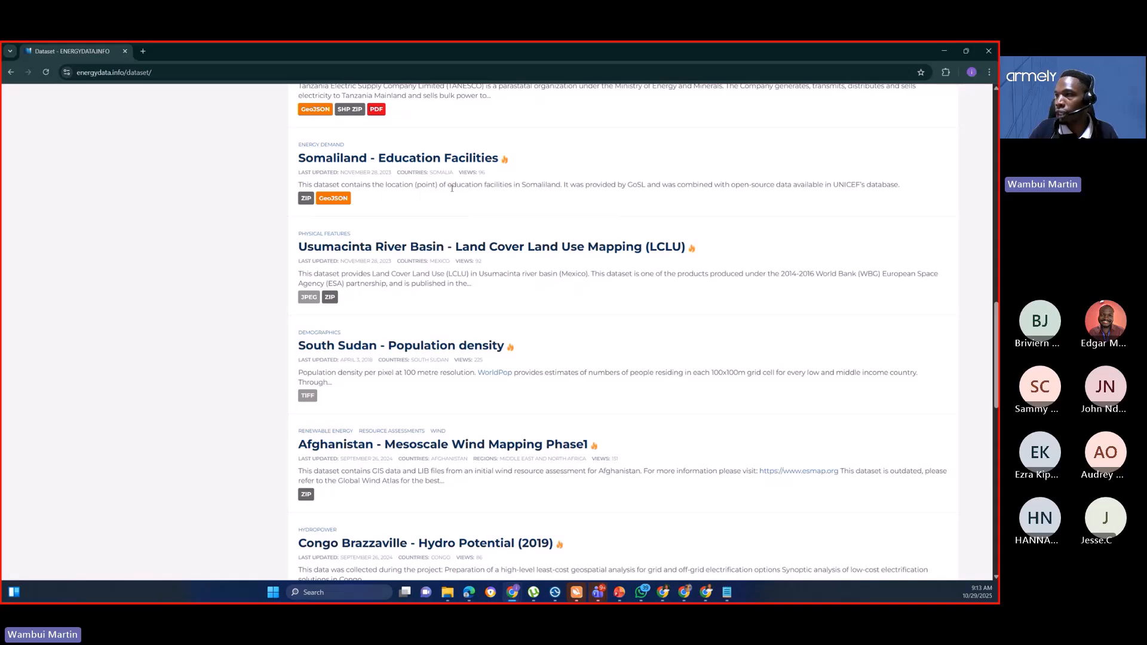
scroll(440, 206, "down", 2)
scroll(400, 238, "down", 4)
scroll(399, 239, "up", 2)
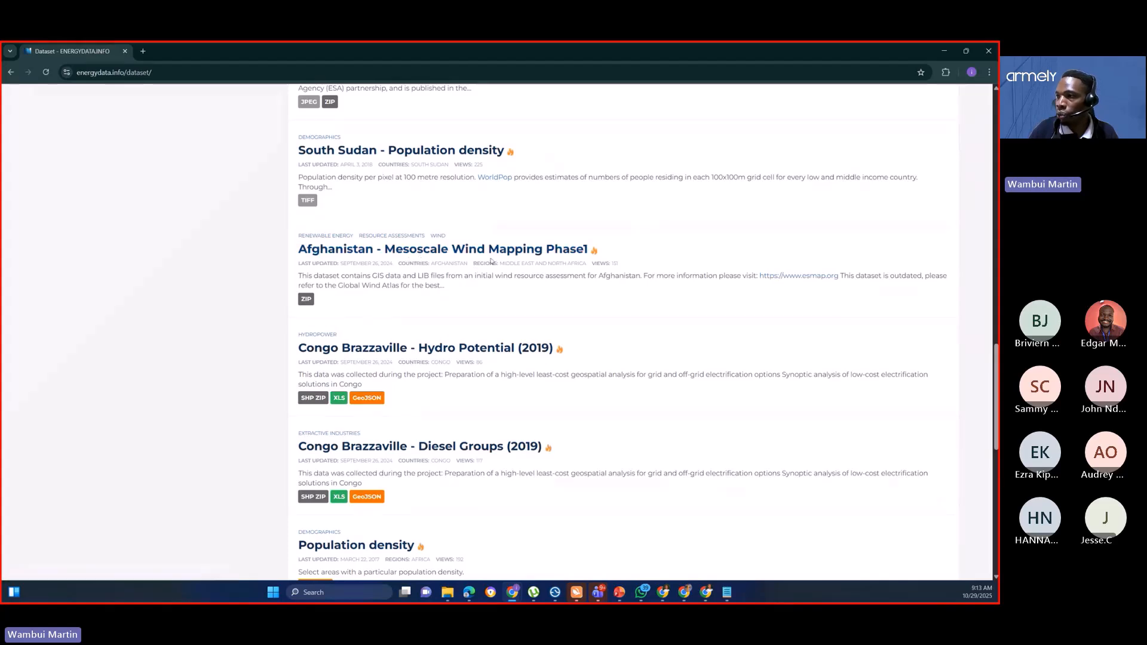
scroll(468, 395, "down", 1)
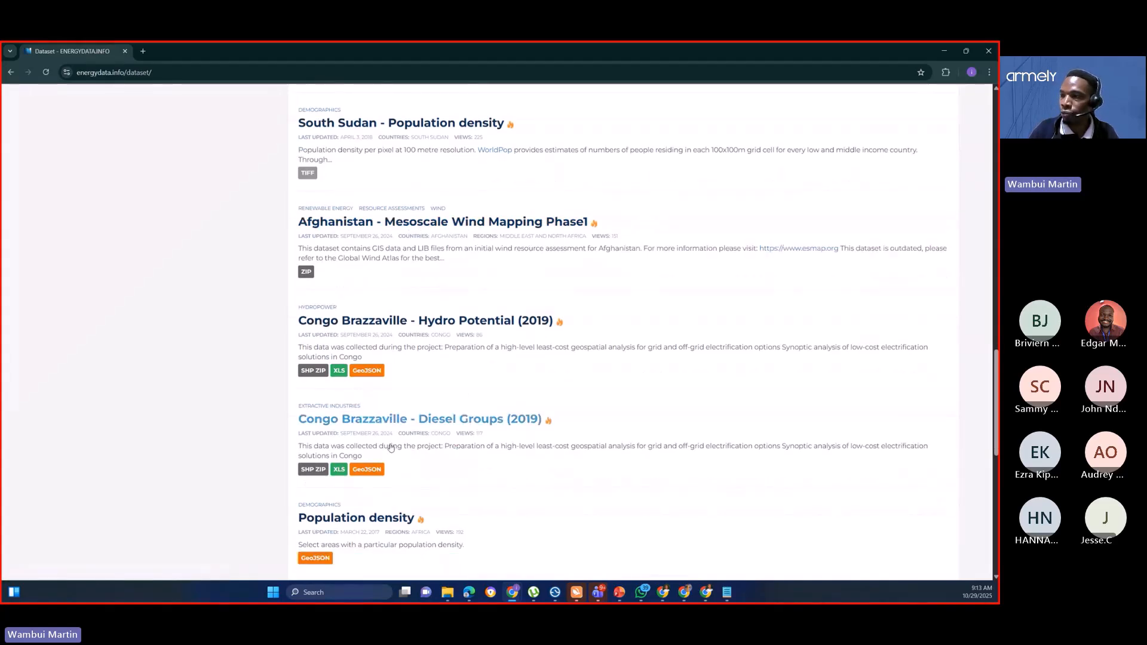
scroll(495, 344, "up", 15)
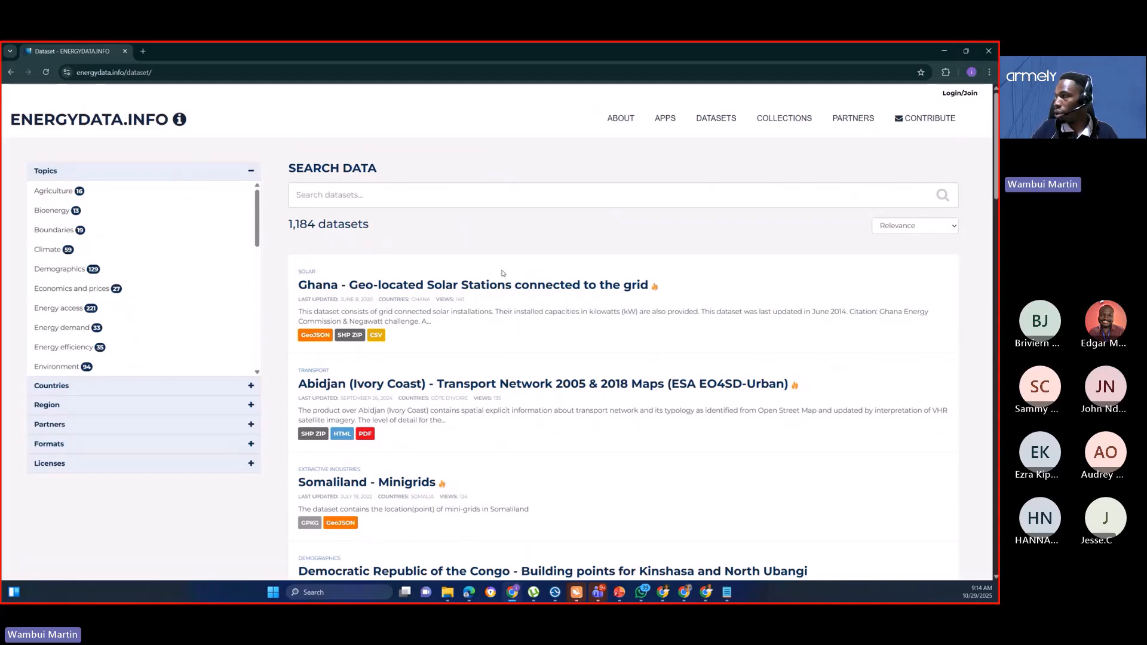
Step: Open the csv resource of the Ghana - Geo-located Solar Stations connected to the grid dataset and examine its records and column definitions
scroll(397, 284, "down", 2)
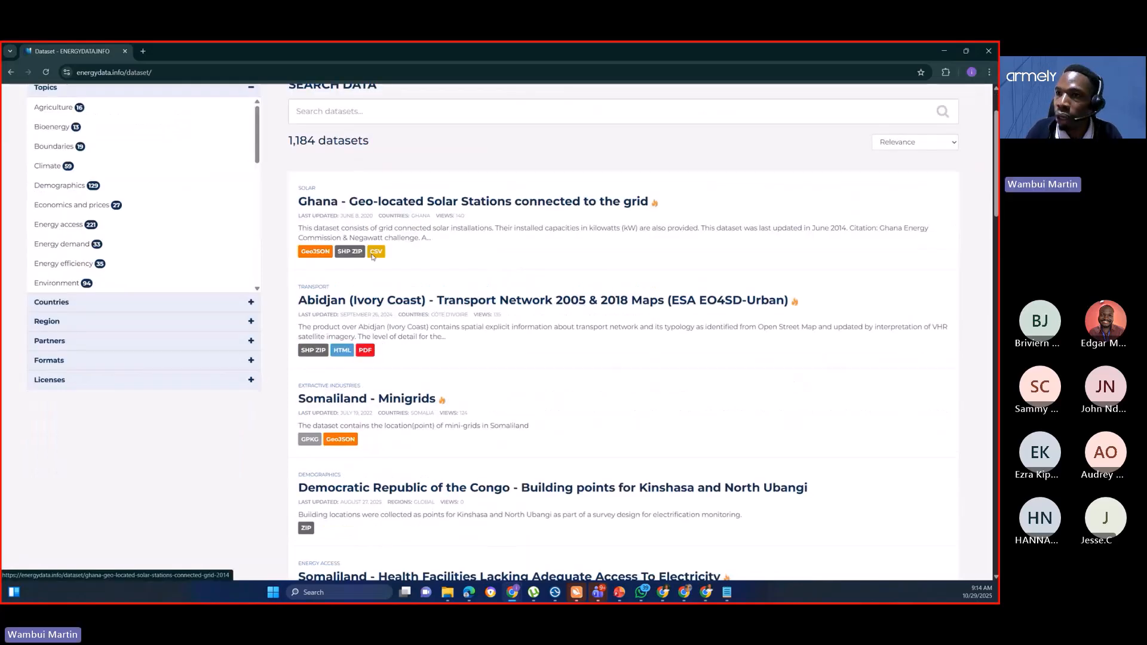
scroll(373, 255, "up", 2)
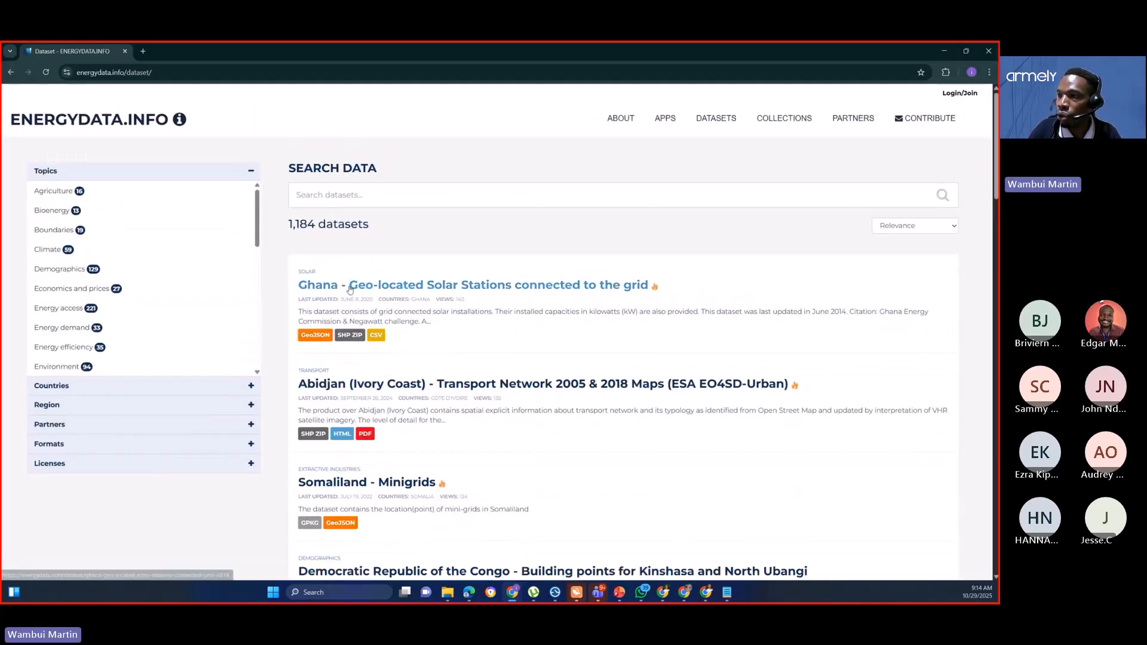
left_click(347, 289)
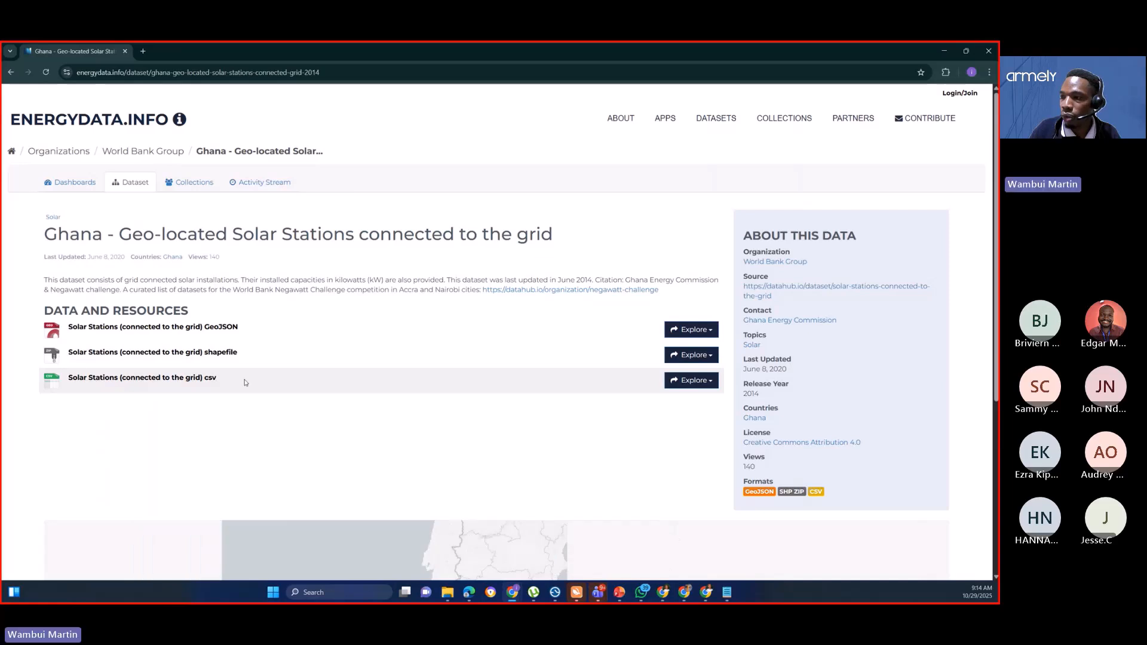
left_click(162, 378)
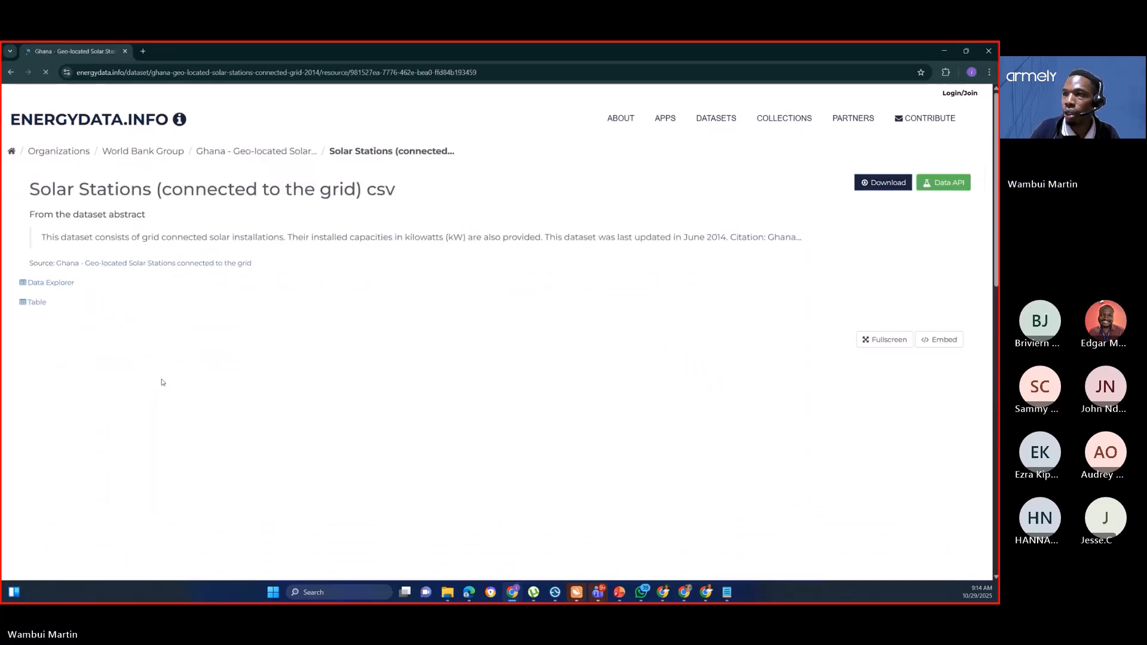
scroll(413, 331, "down", 3)
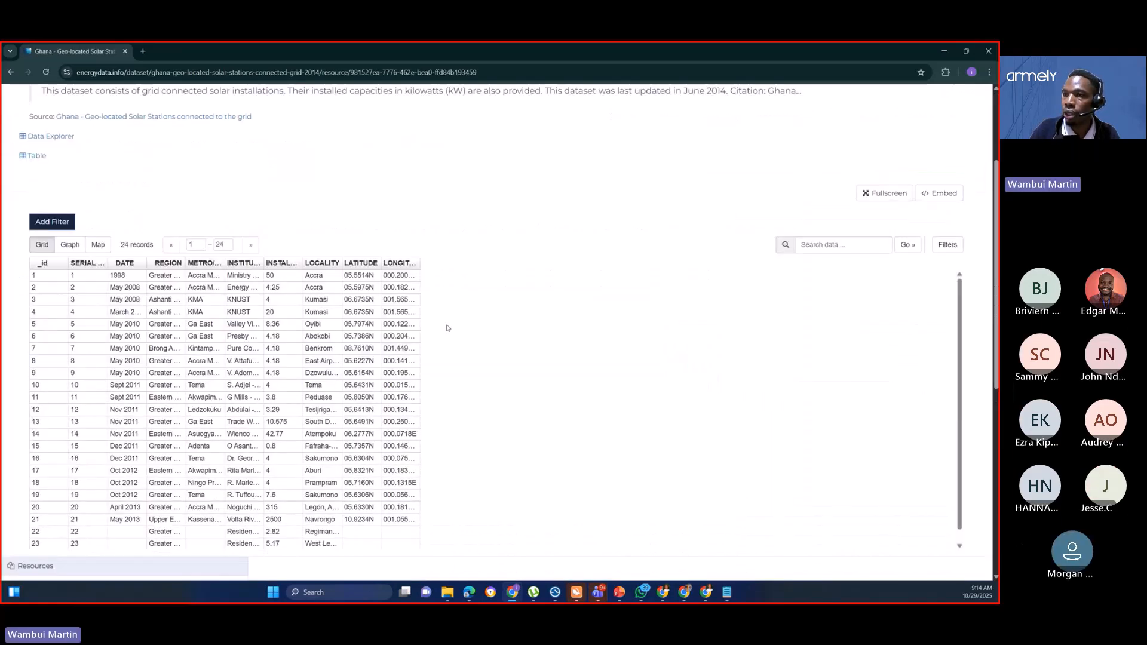
scroll(290, 436, "up", 1)
scroll(313, 223, "down", 5)
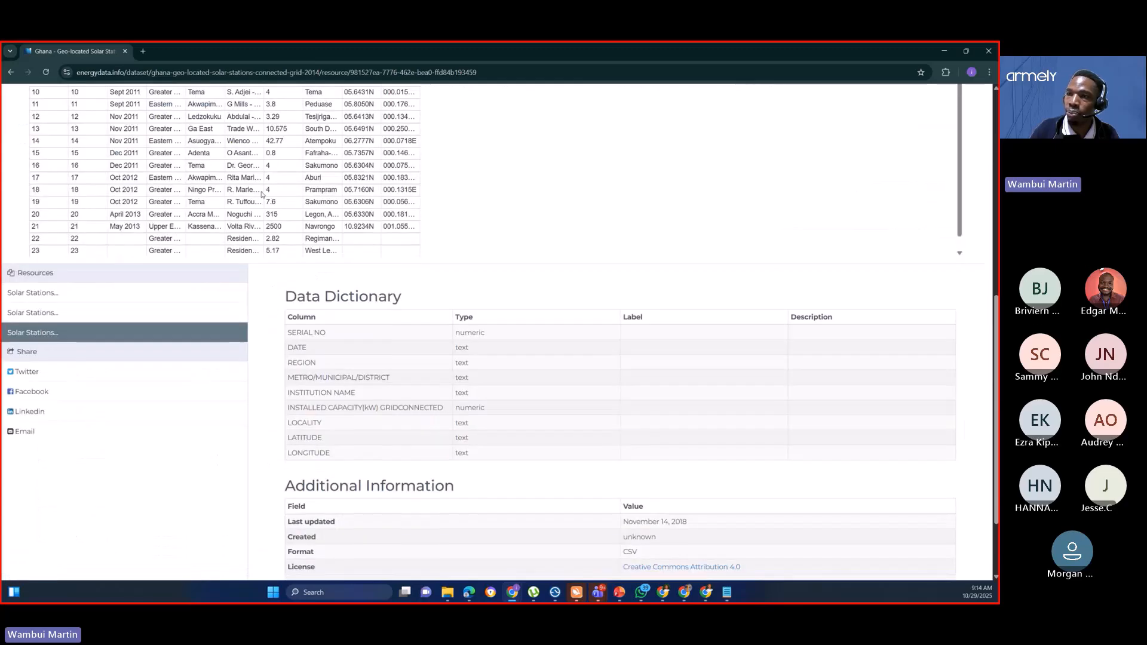
scroll(264, 192, "up", 5)
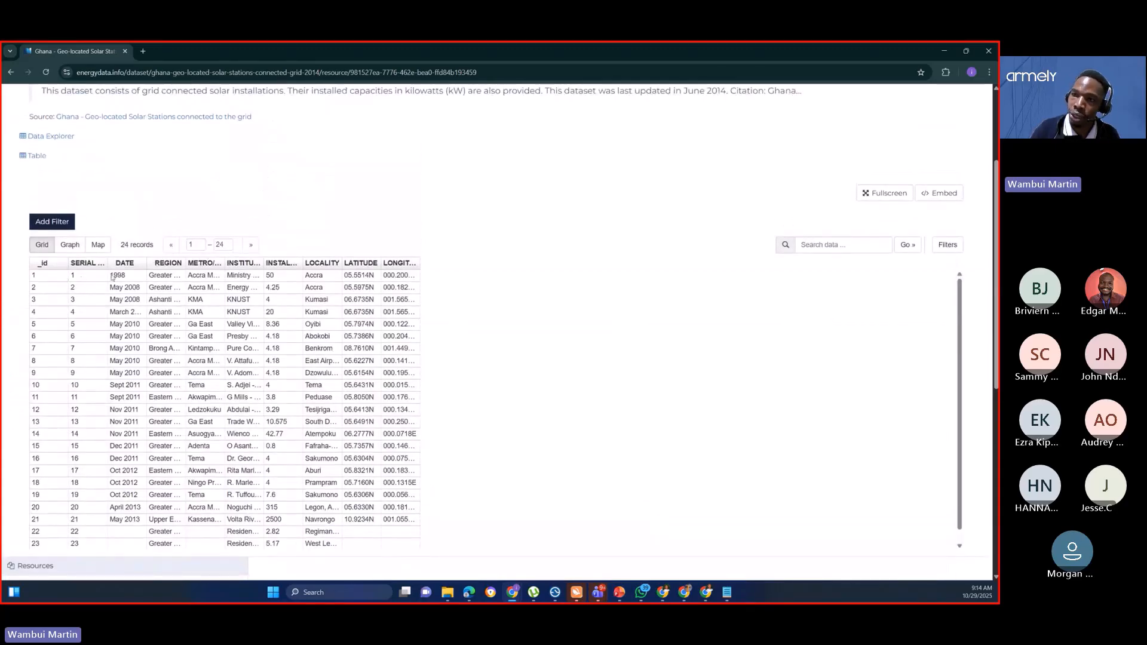
scroll(112, 277, "down", 1)
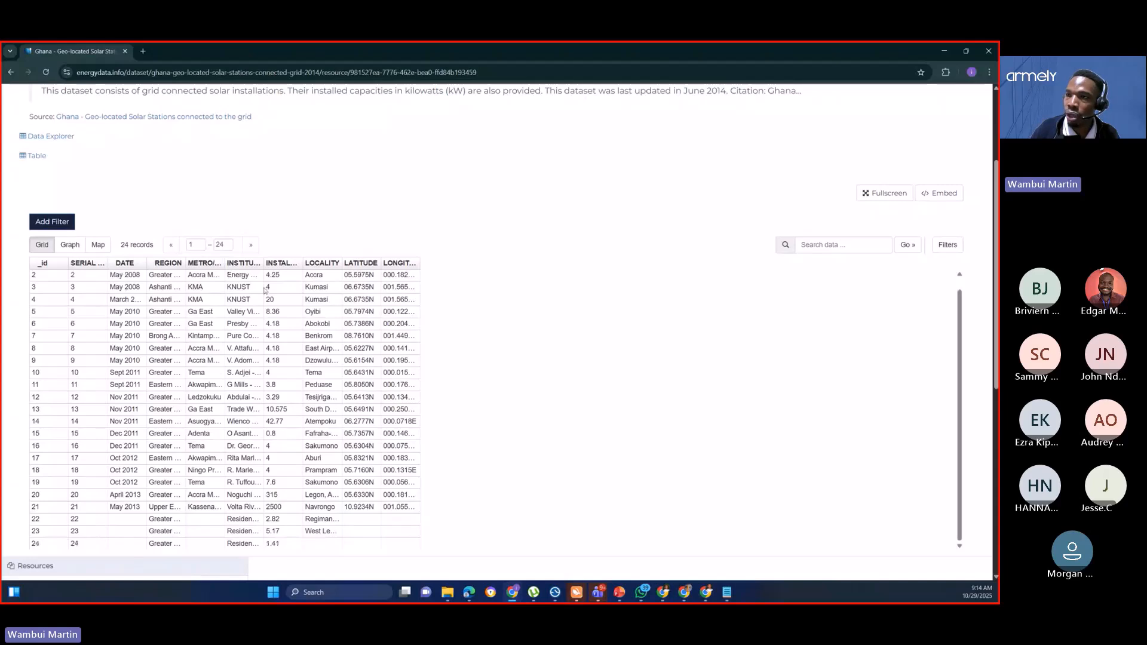
Step: Widen the INSTITUTION NAME and INSTALLED CAPACITY(kW) columns in the record preview and examine their values
left_click_drag(263, 263, 338, 264)
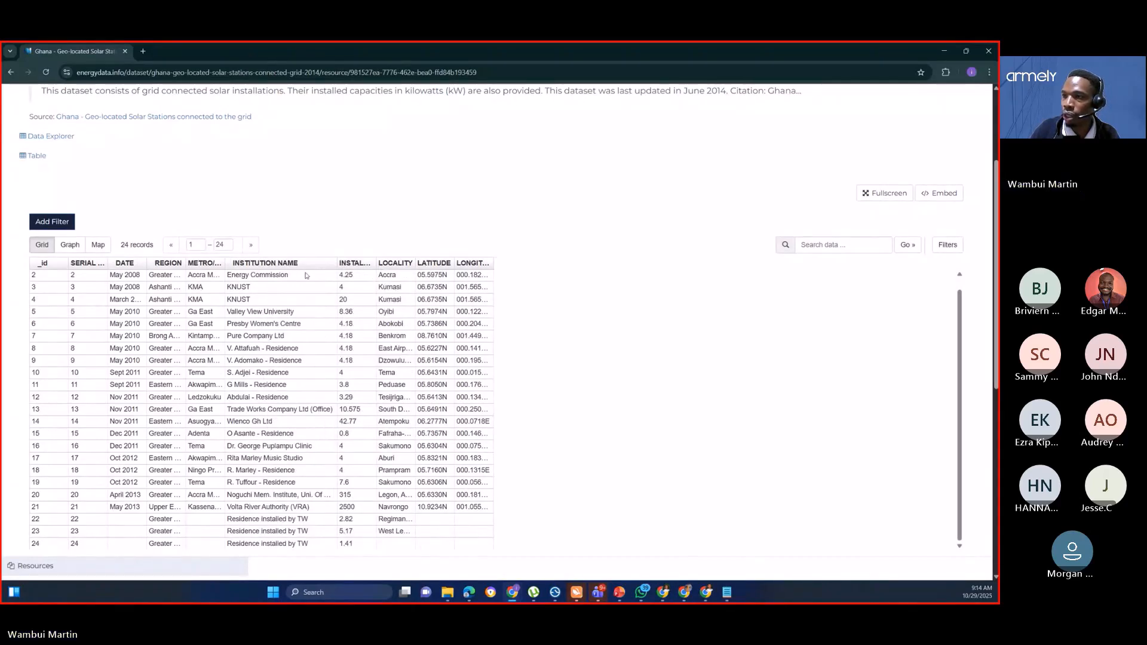
left_click_drag(376, 263, 474, 263)
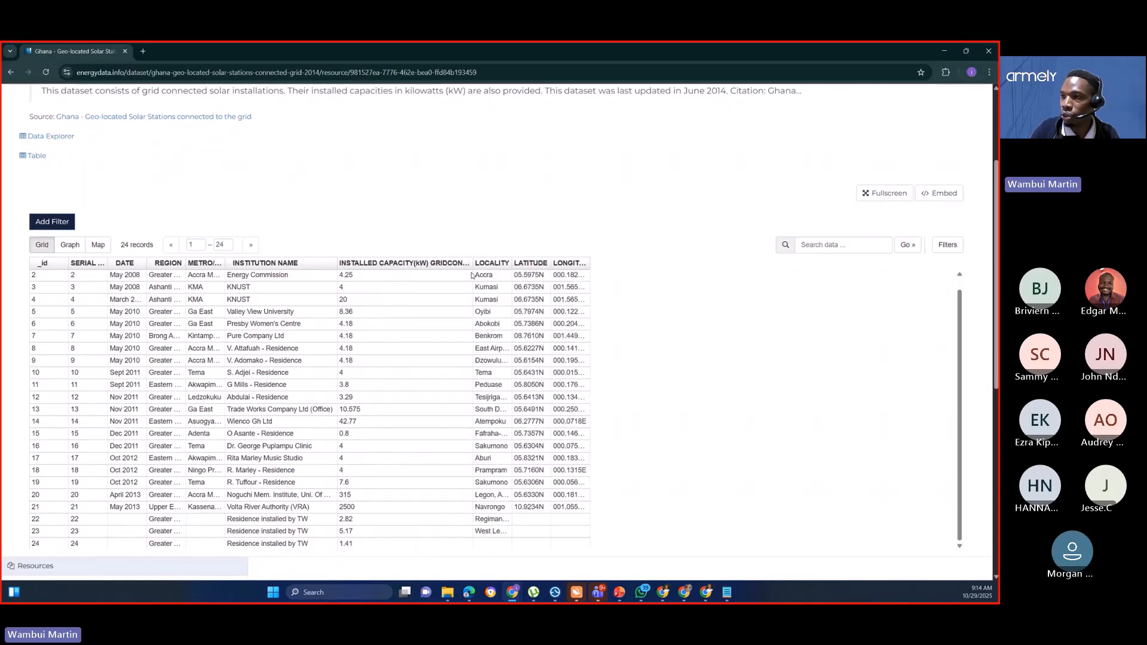
scroll(412, 277, "up", 3)
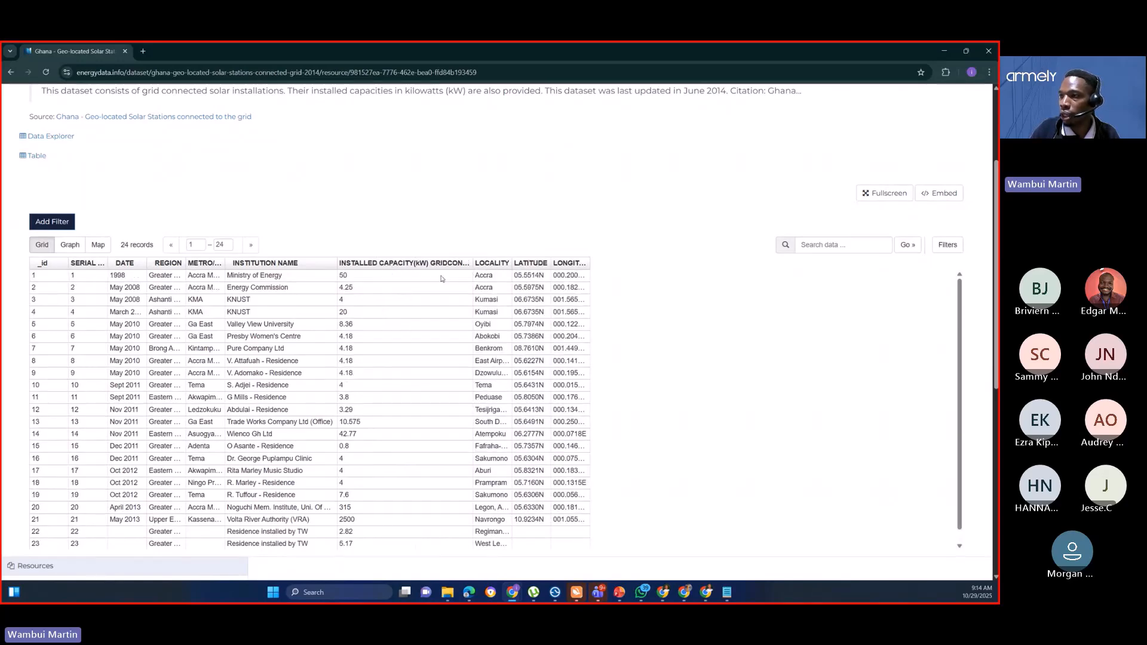
scroll(458, 336, "down", 3)
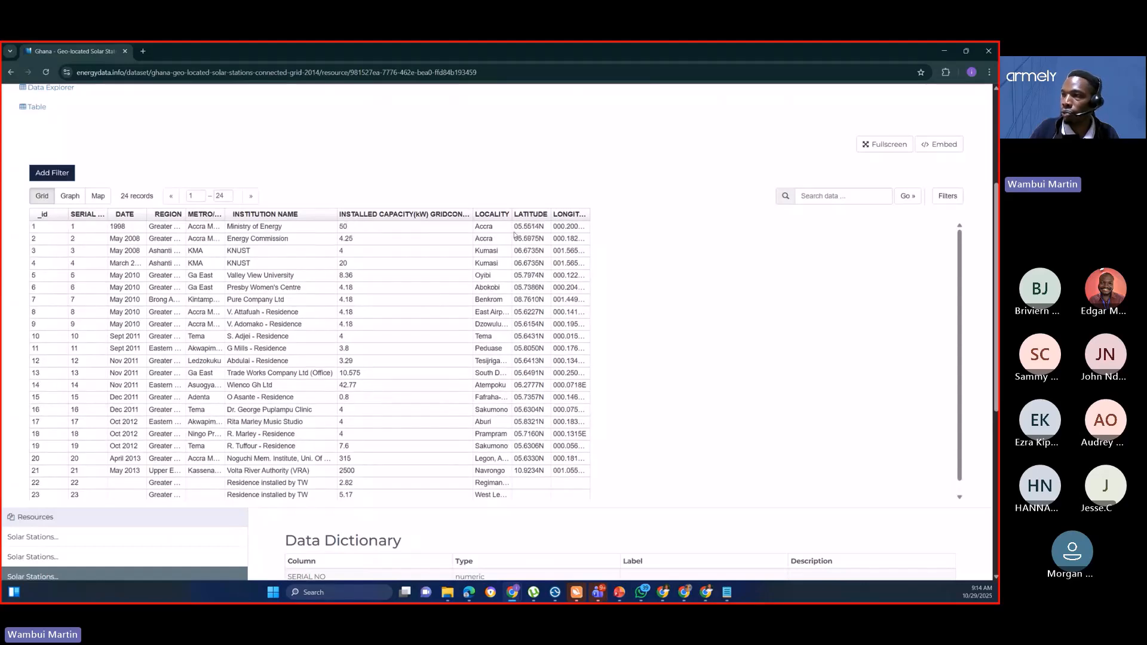
scroll(498, 281, "up", 2)
scroll(490, 266, "up", 2)
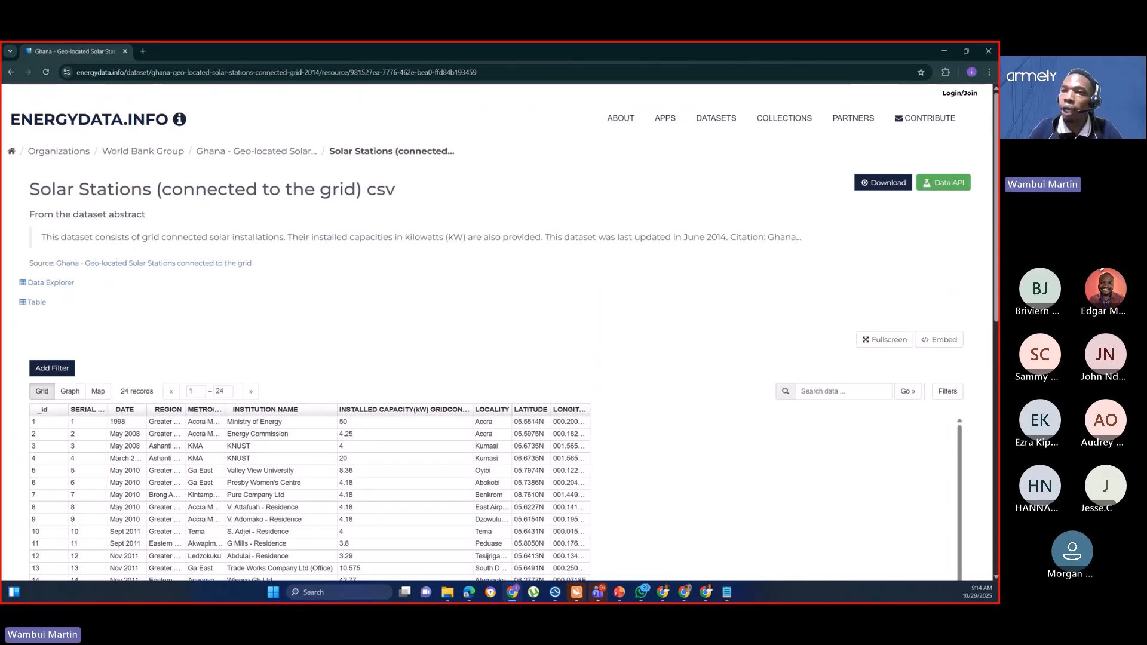
Step: Review the dataset abstract of the Solar Stations (connected to the grid) csv resource together with its record preview
left_click_drag(68, 250, 815, 249)
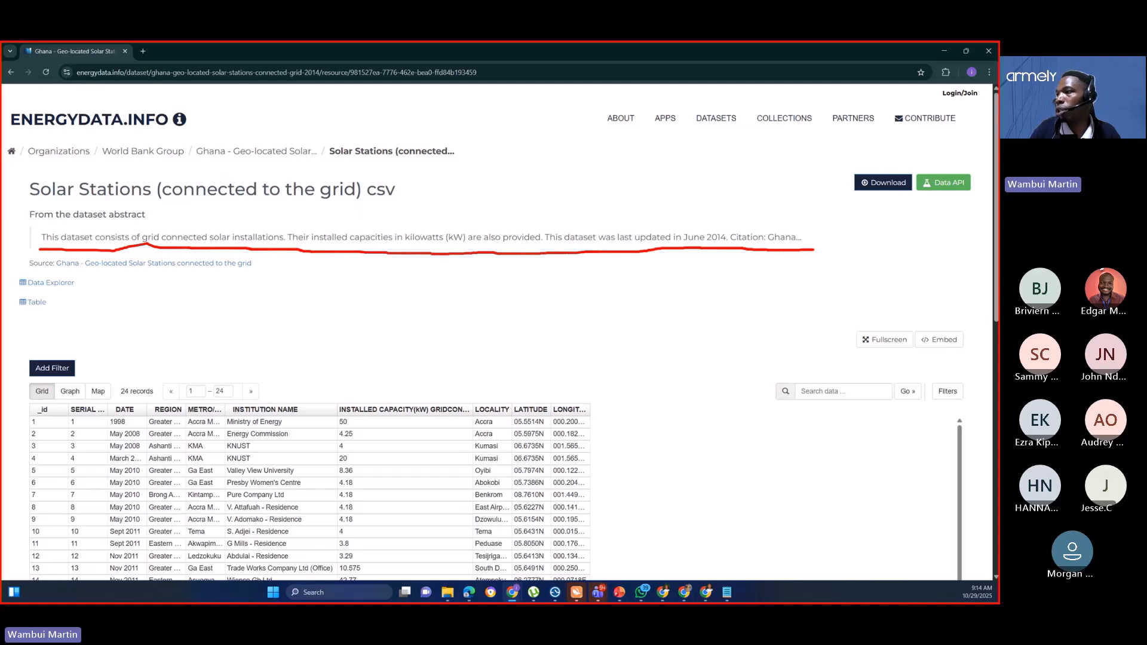
mouse_move(741, 211)
left_mouse_down()
mouse_move(685, 278)
mouse_move(723, 203)
mouse_move(681, 214)
left_mouse_up()
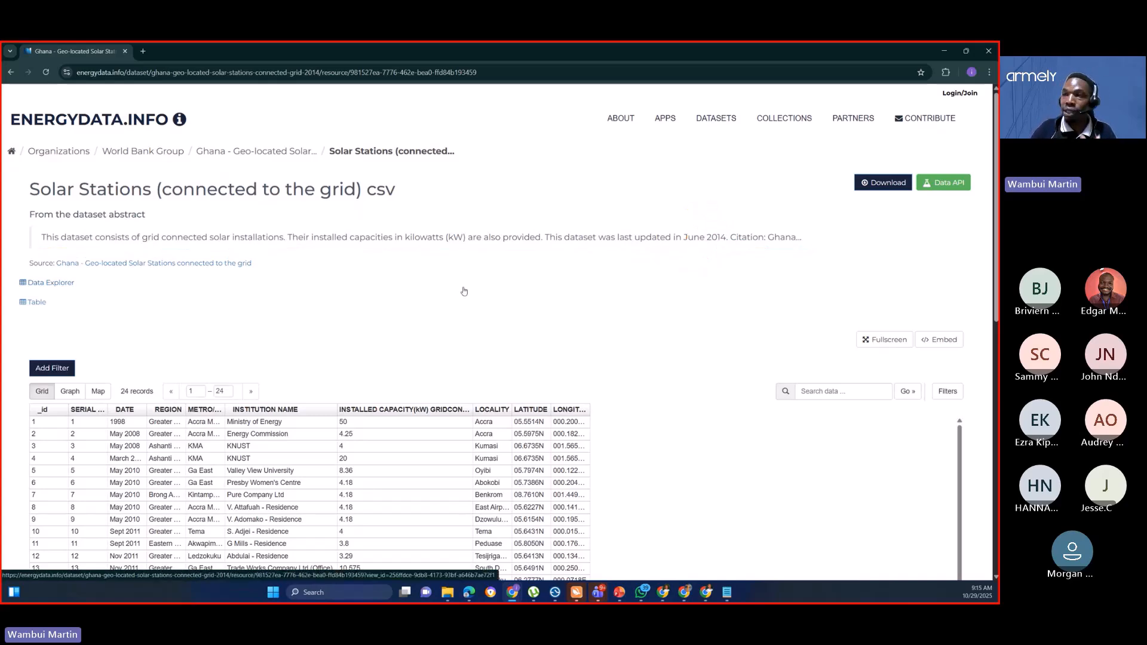
scroll(442, 280, "down", 3)
scroll(420, 262, "up", 3)
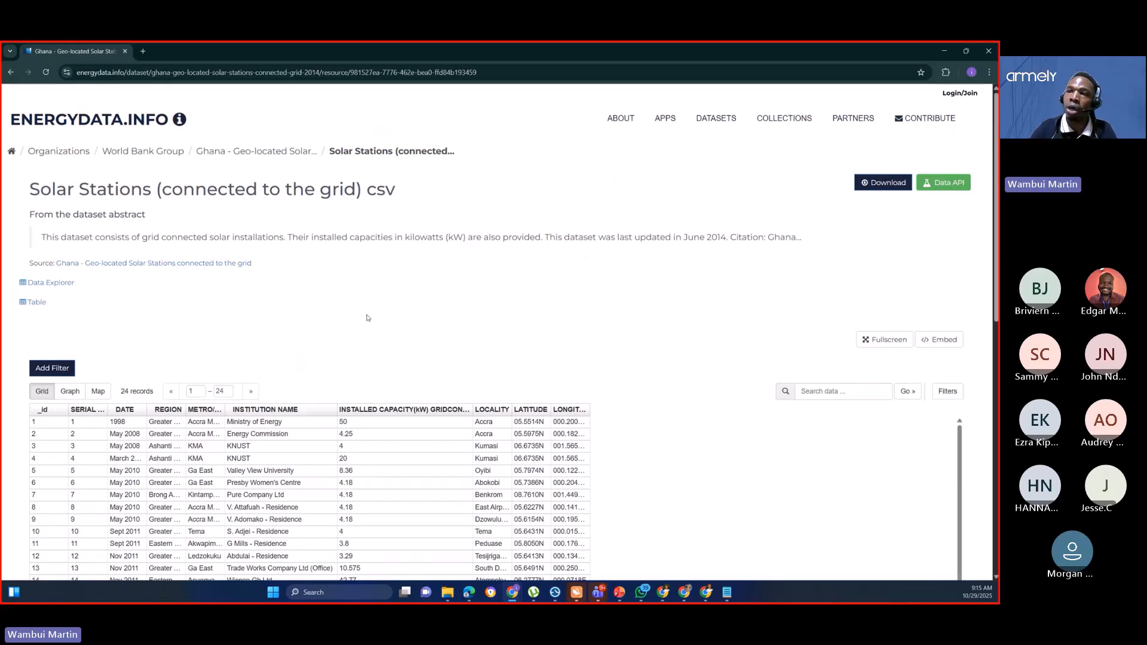
scroll(383, 307, "down", 3)
scroll(422, 299, "up", 3)
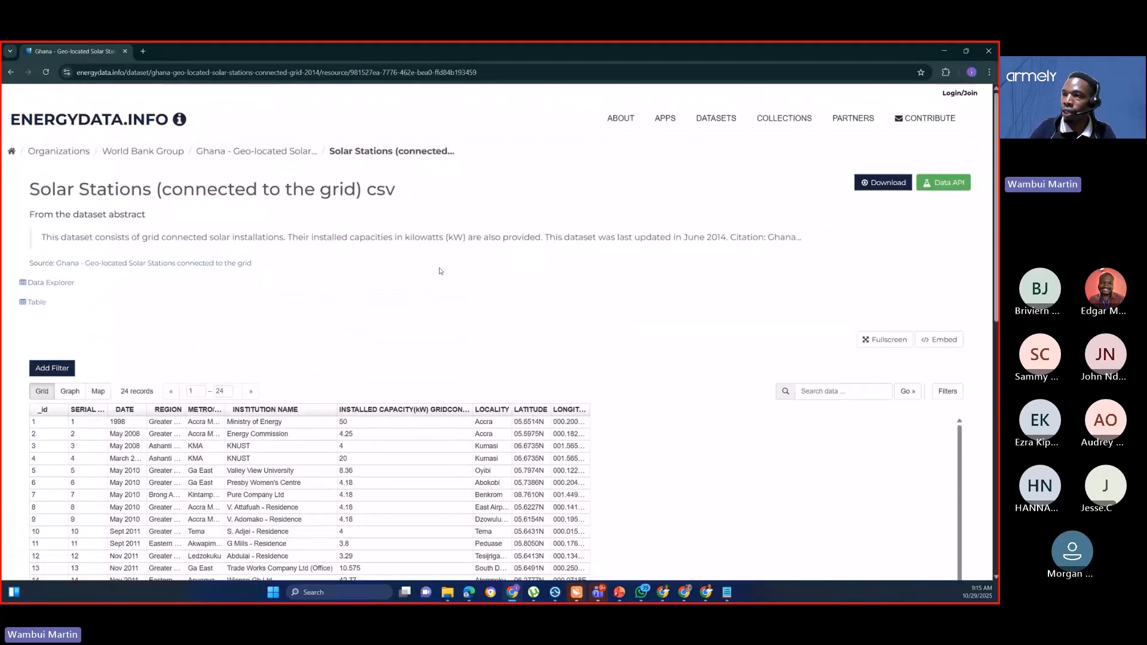
Step: Examine the CKAN Data API endpoints and query examples for the csv resource, and return to its record preview
left_click(949, 190)
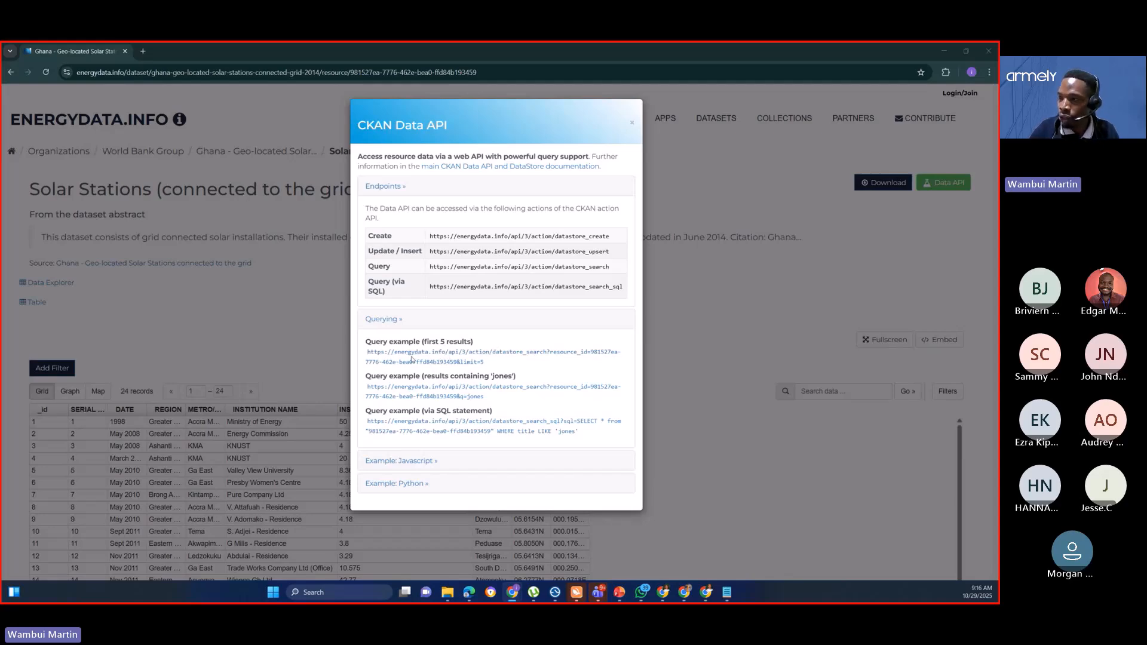
left_click(261, 320)
scroll(278, 399, "down", 4)
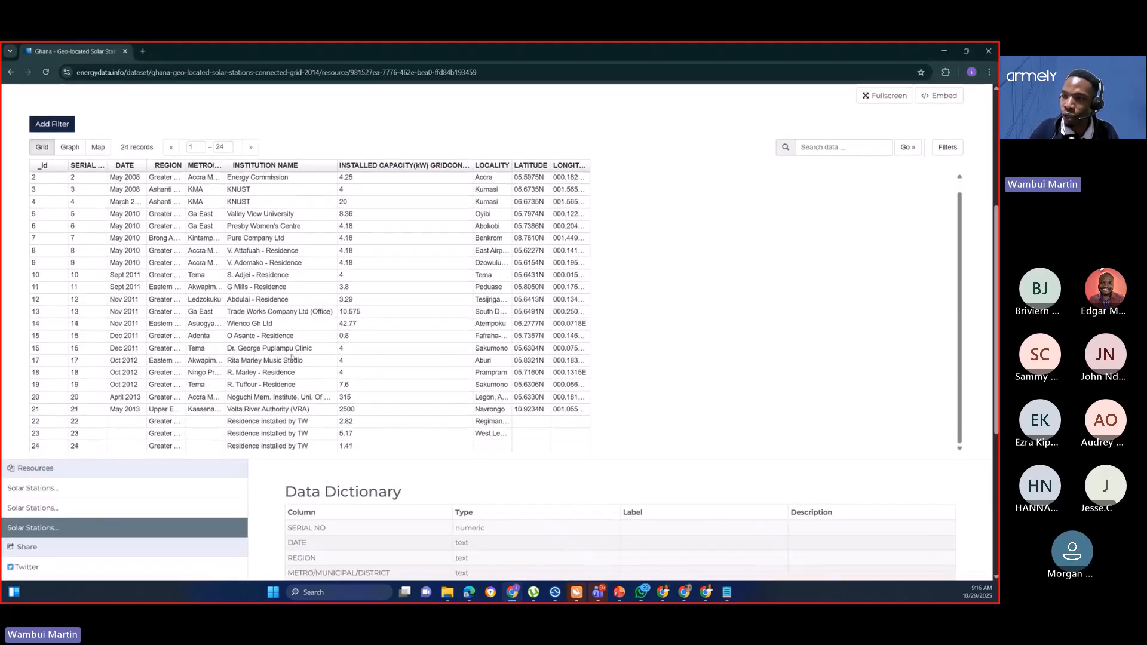
scroll(297, 336, "up", 2)
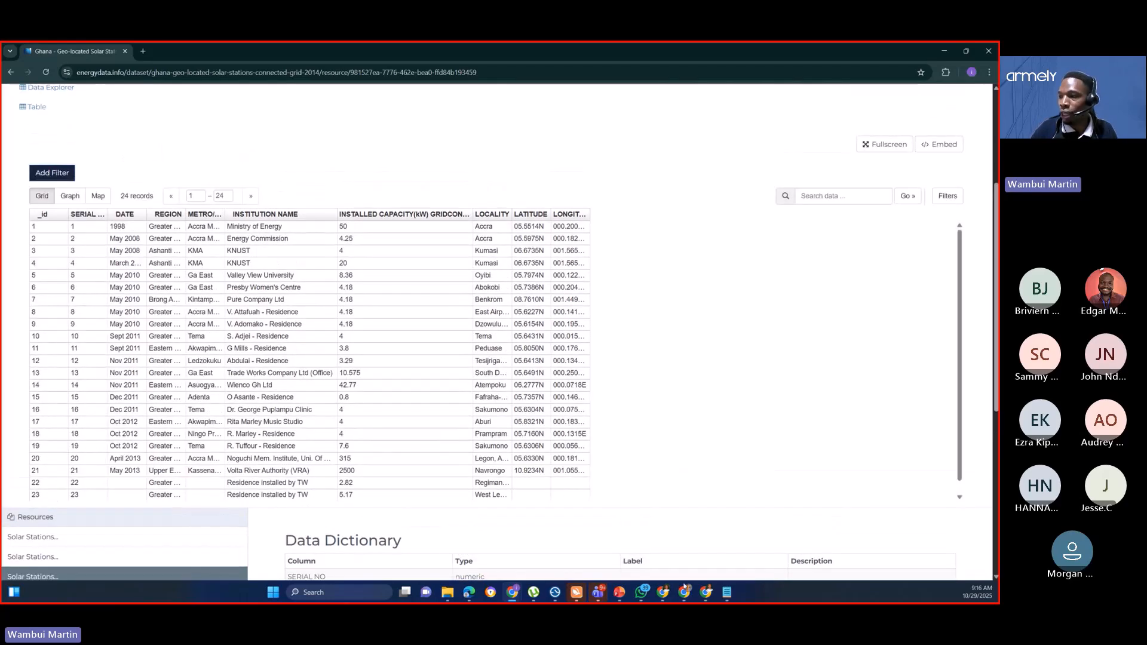
Step: Copy the entire Python script that fetches the energydata.info records from its Notepad tab
left_click(727, 593)
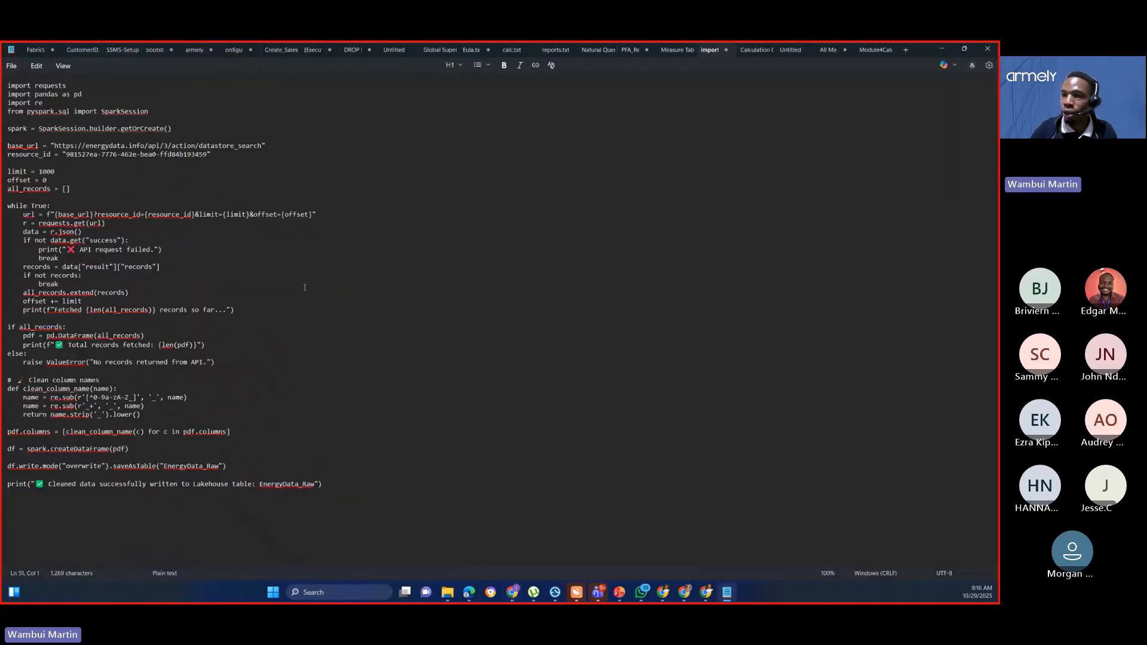
left_click_drag(336, 493, 3, 78)
key("super+c")
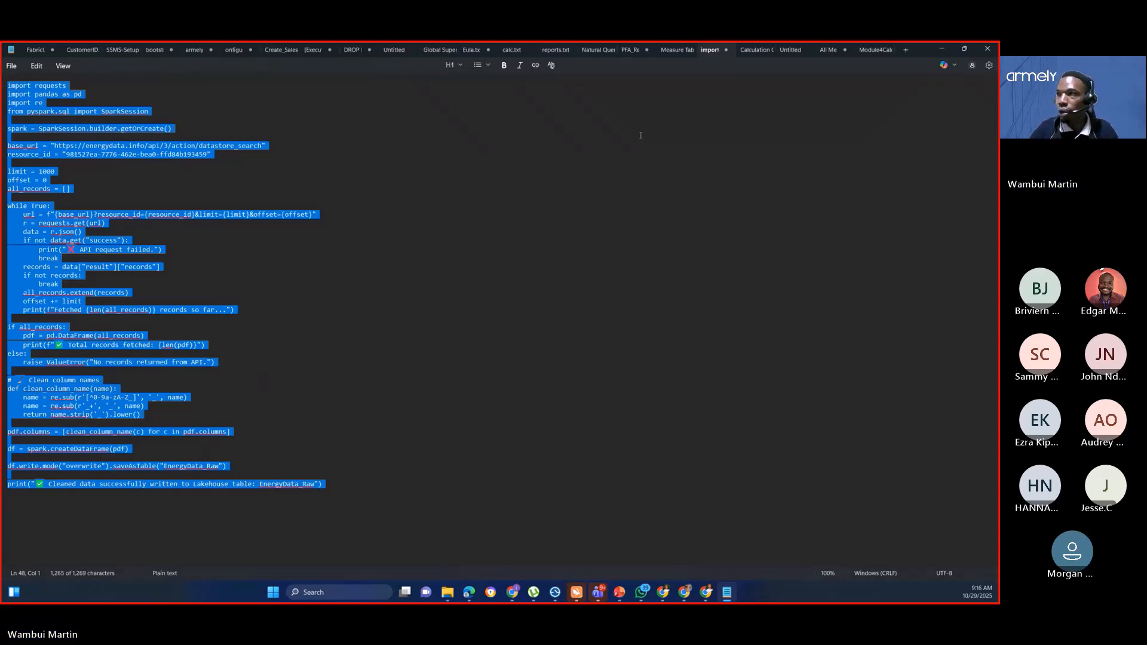
left_click(943, 50)
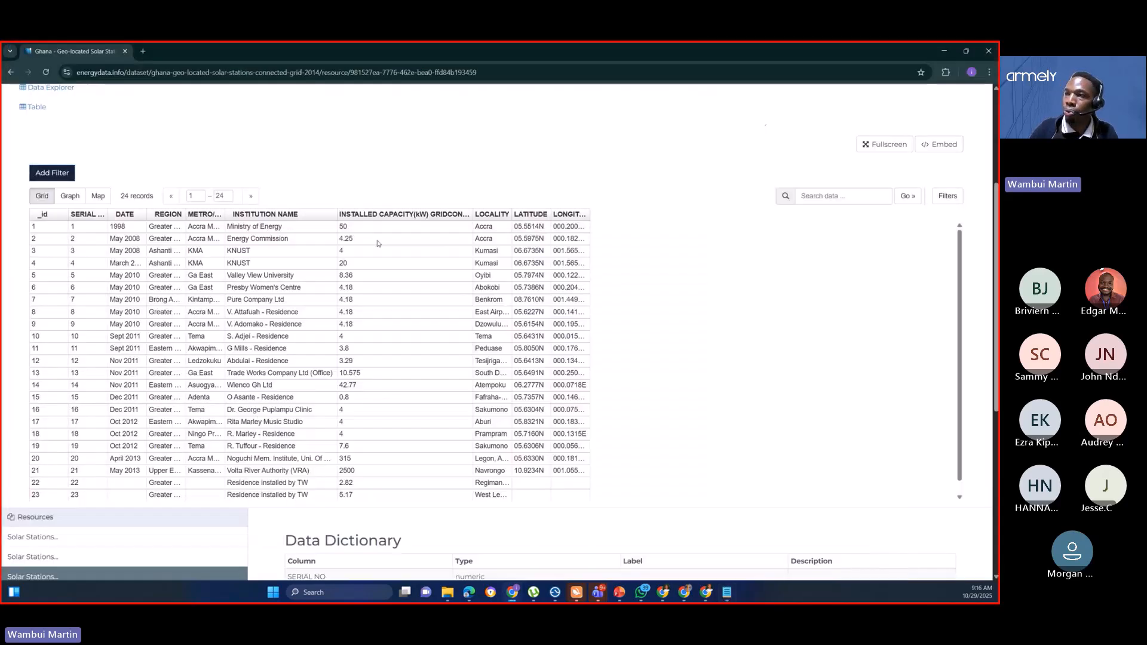
Step: Switch to the Fabric window and create a new notebook from the GreenInnovation_Raw lakehouse
scroll(359, 420, "up", 1)
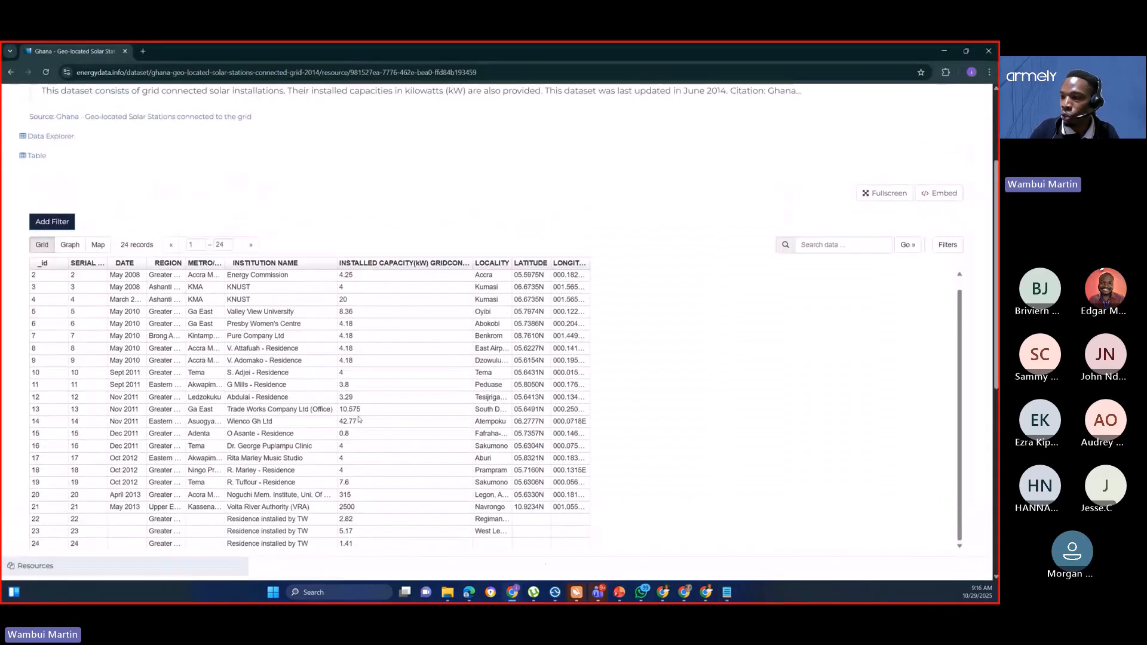
left_click(469, 592)
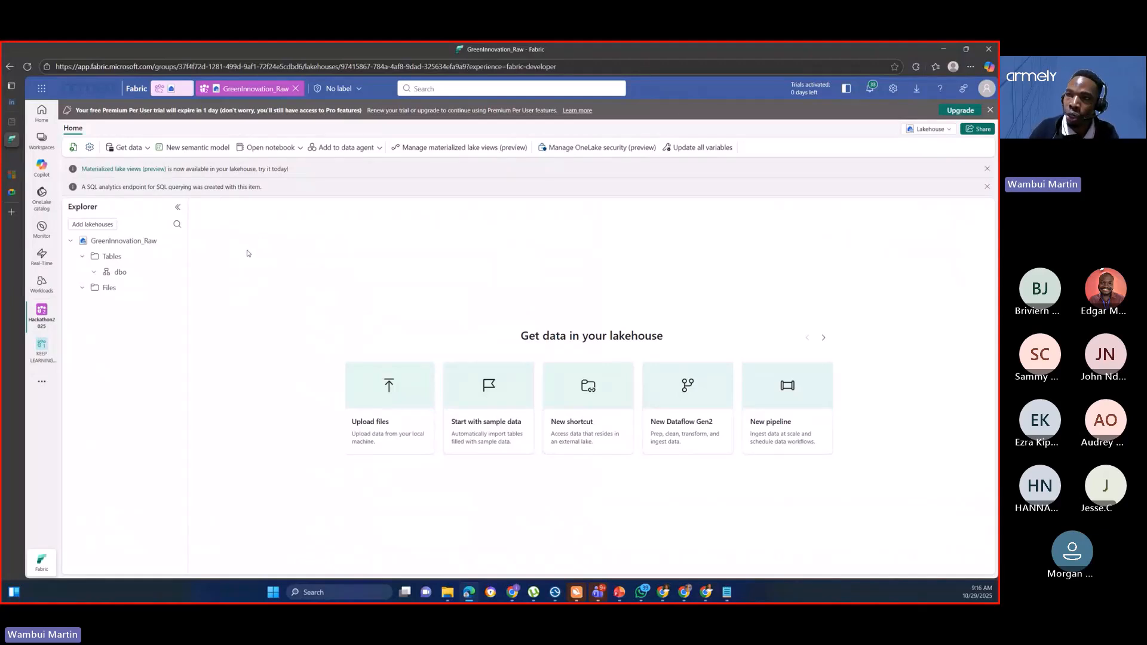
left_click(300, 148)
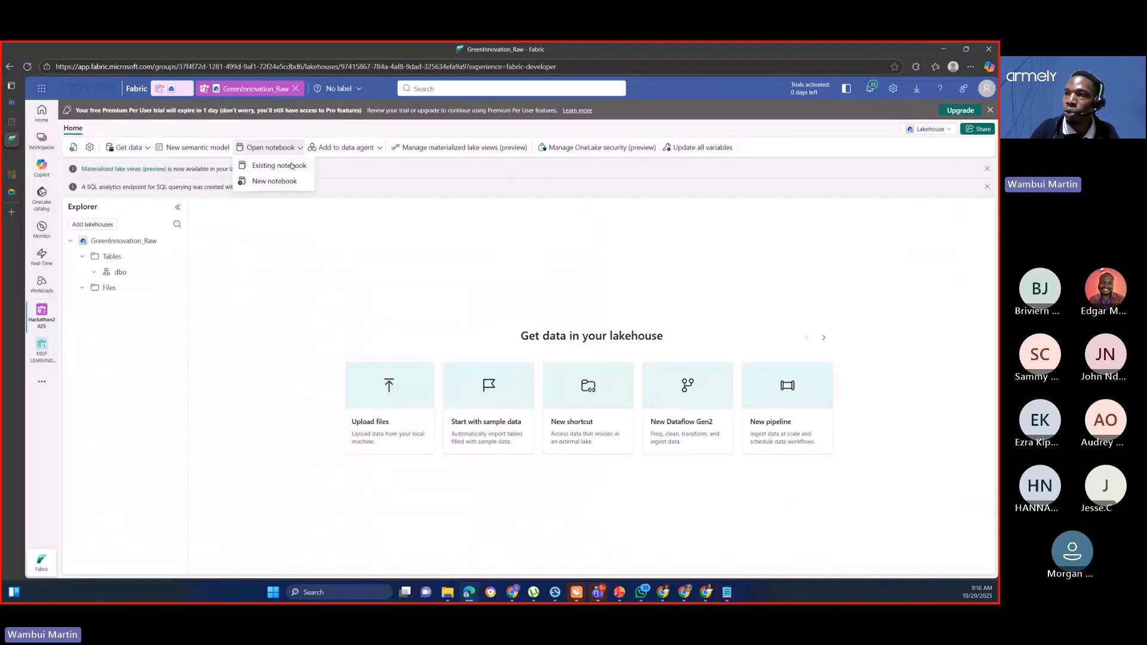
left_click(283, 184)
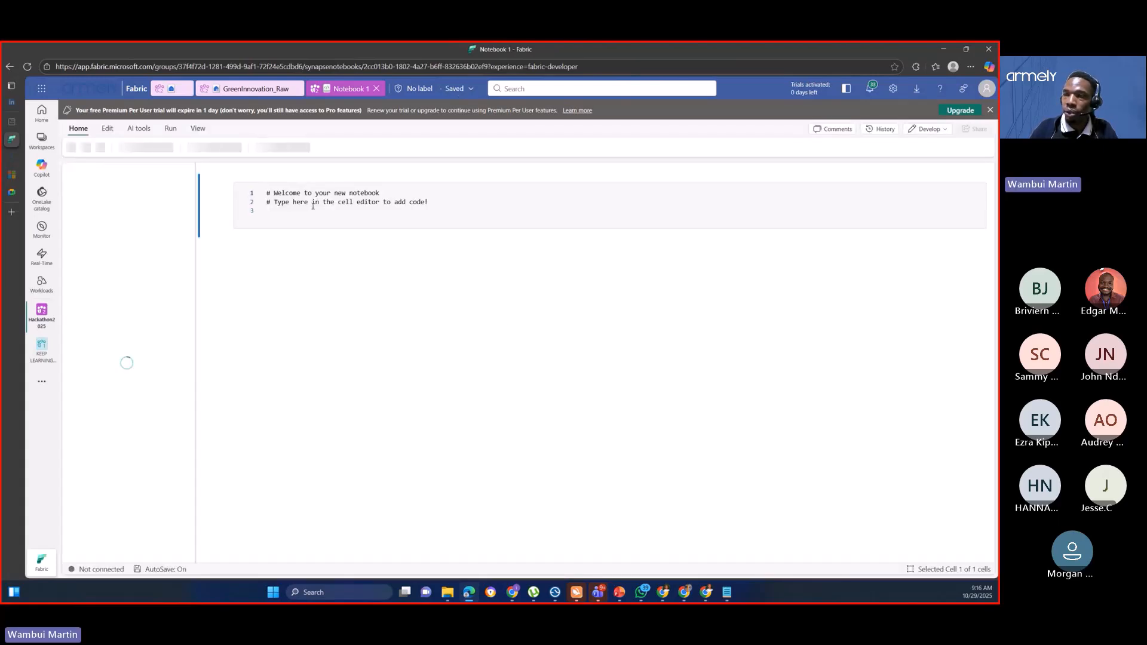
Step: Clear the placeholder comments from the first cell of Notebook 1, leaving the cell empty
left_click(312, 203)
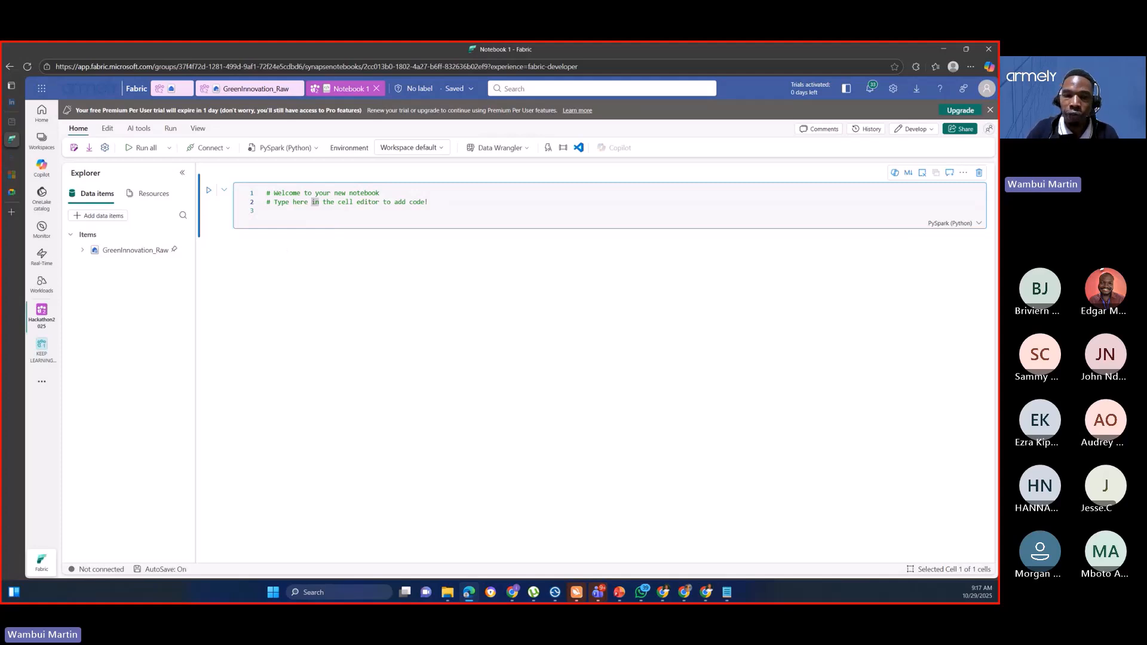
left_click(367, 206)
key("ctrl+a")
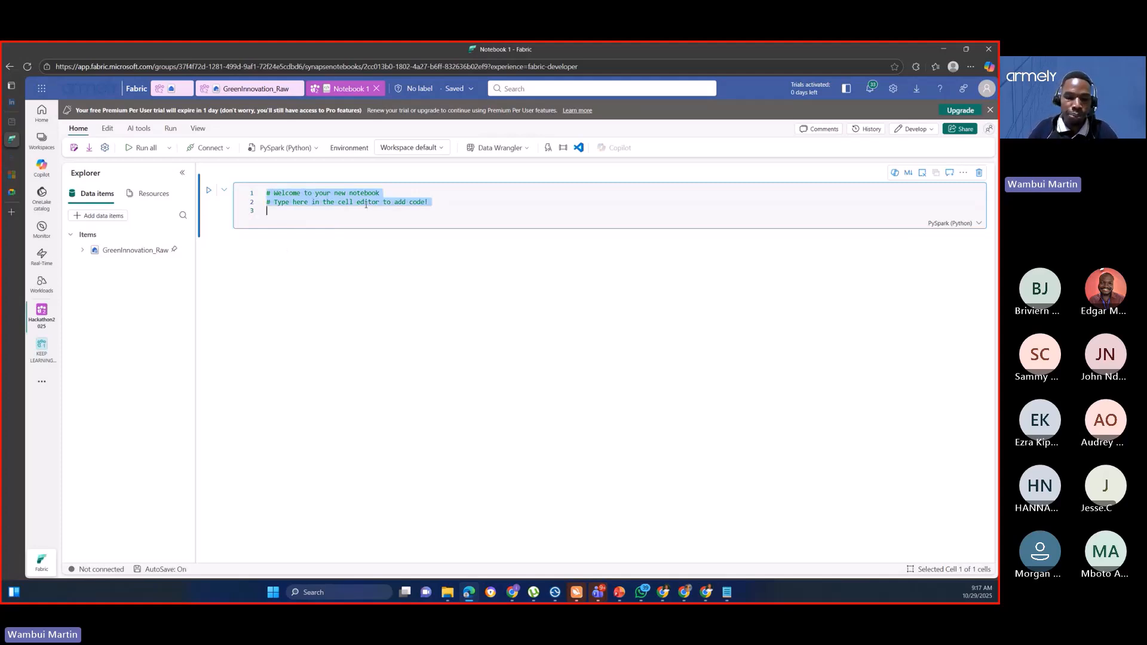
key("ctrl+v")
key("ctrl+a")
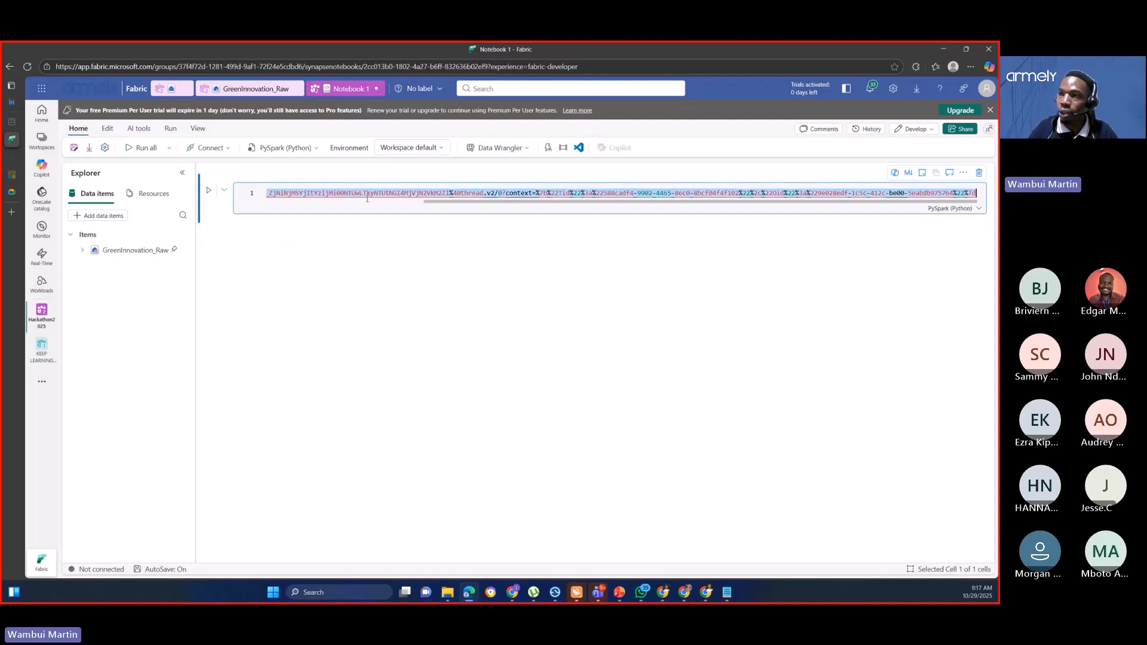
key("BackSpace")
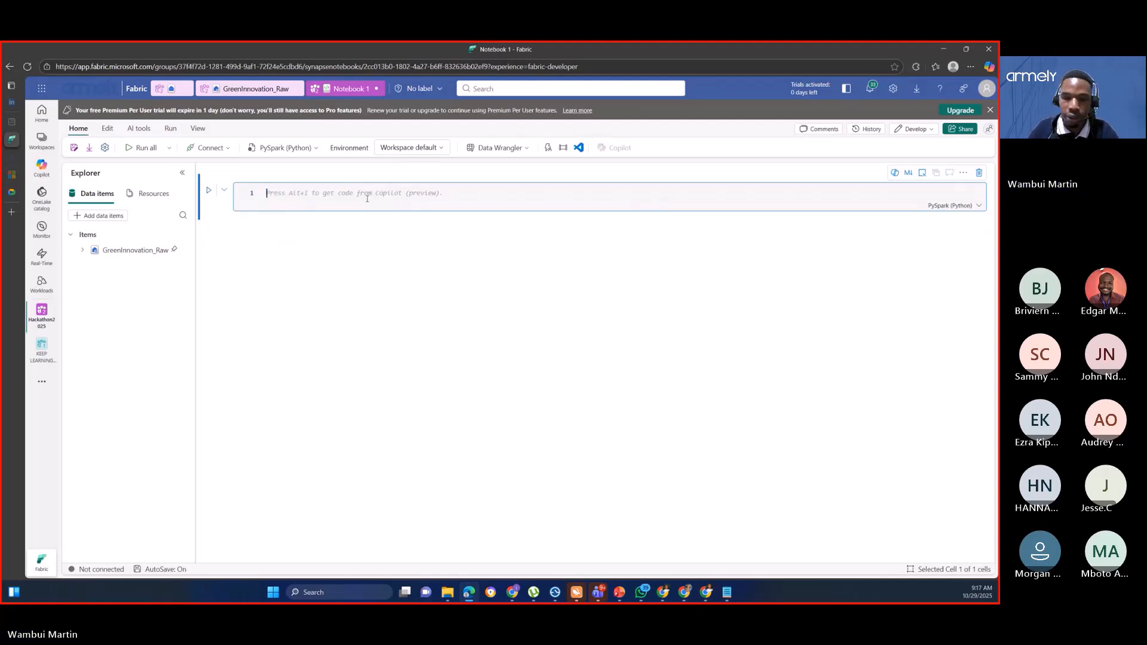
Step: Insert the copied Python script beginning with "import requests" from the clipboard history into the empty notebook cell
key("super+v")
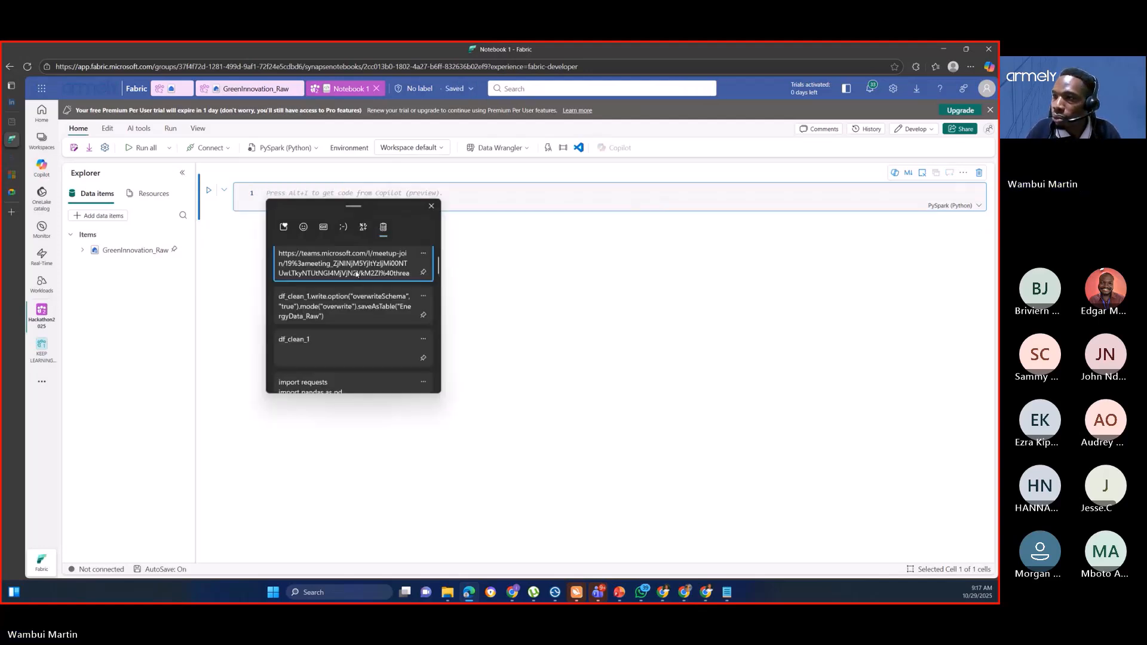
scroll(353, 282, "down", 2)
left_click(354, 282)
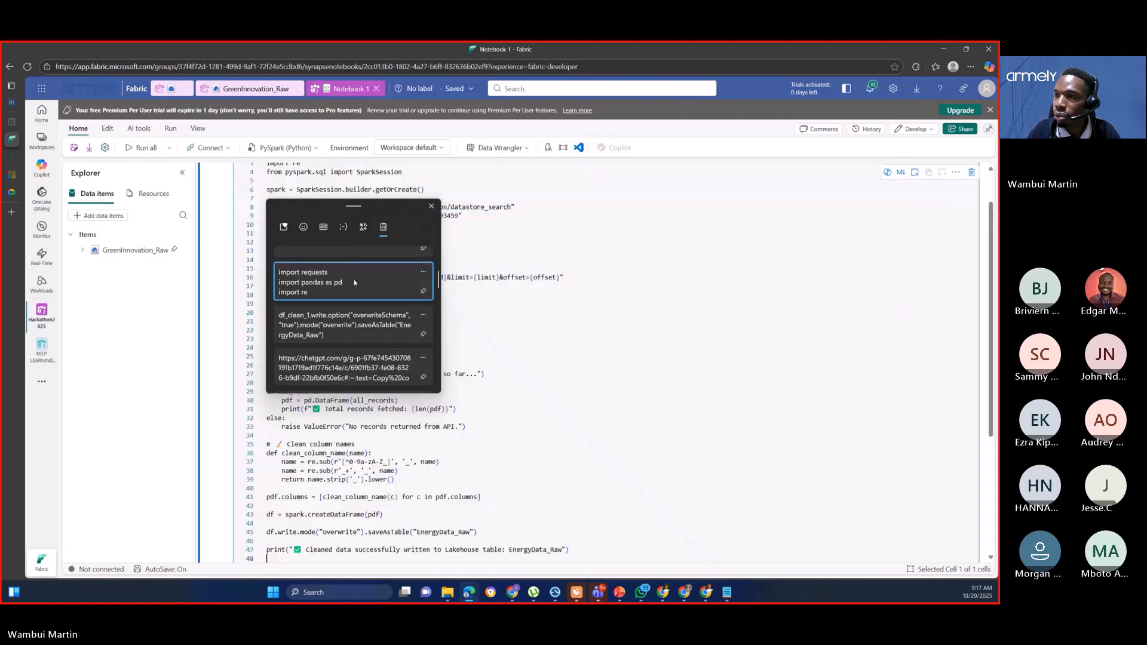
scroll(388, 287, "up", 10)
left_click(416, 291)
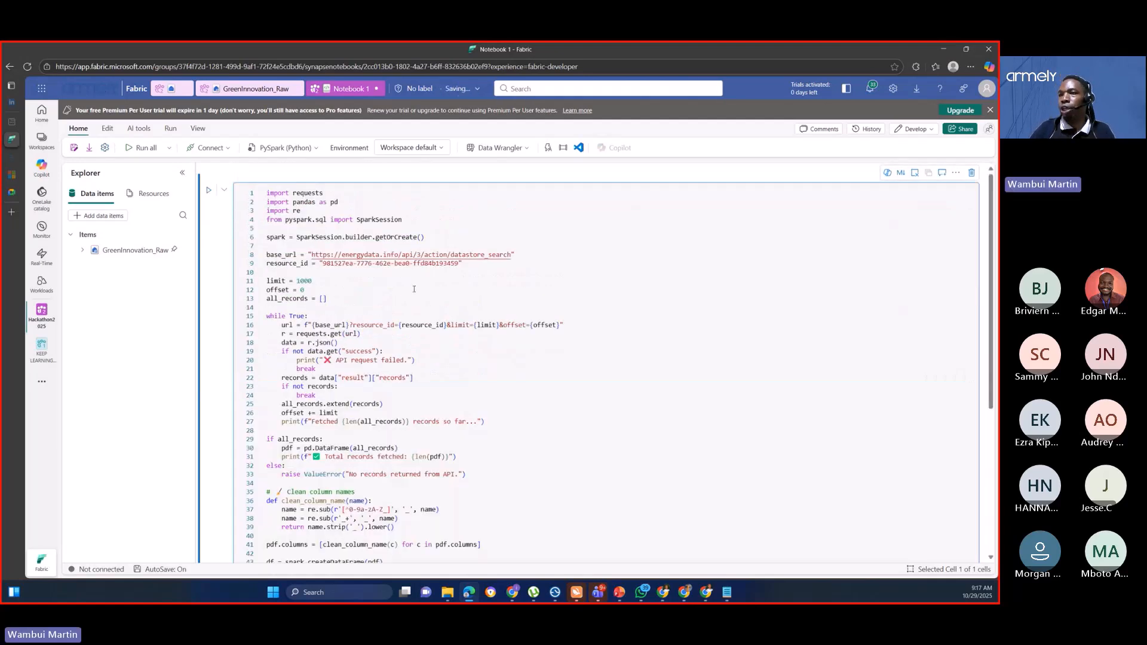
scroll(413, 305, "down", 4)
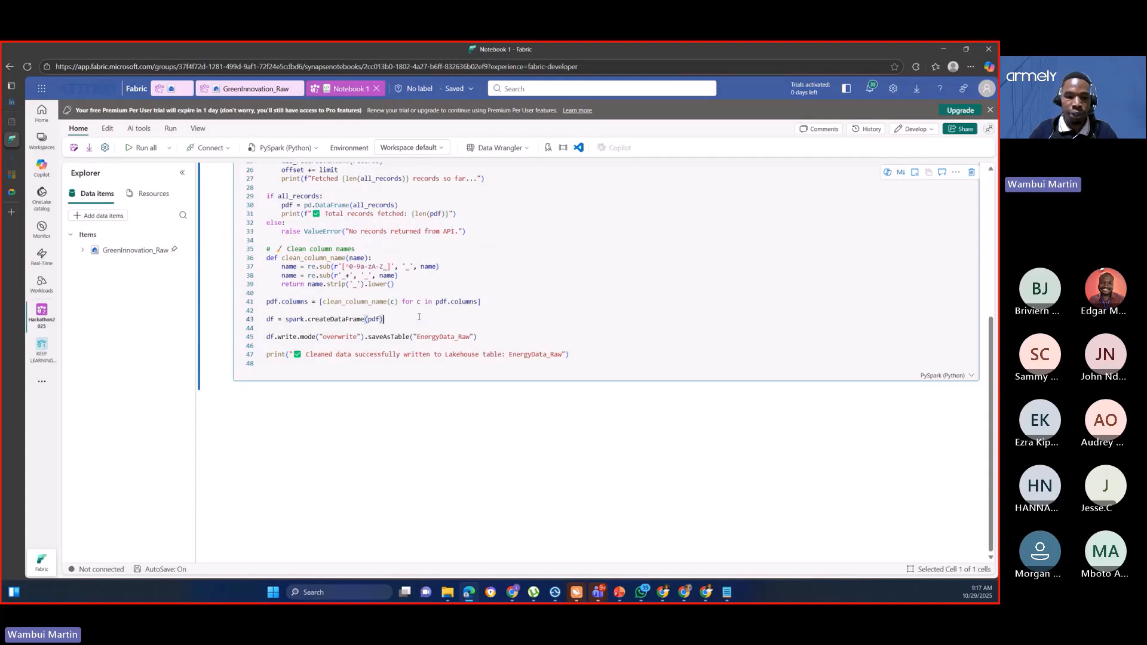
Step: Review the pasted script in the notebook cell, especially its base_url and resource_id values for the energydata.info API
key("ctrl+a")
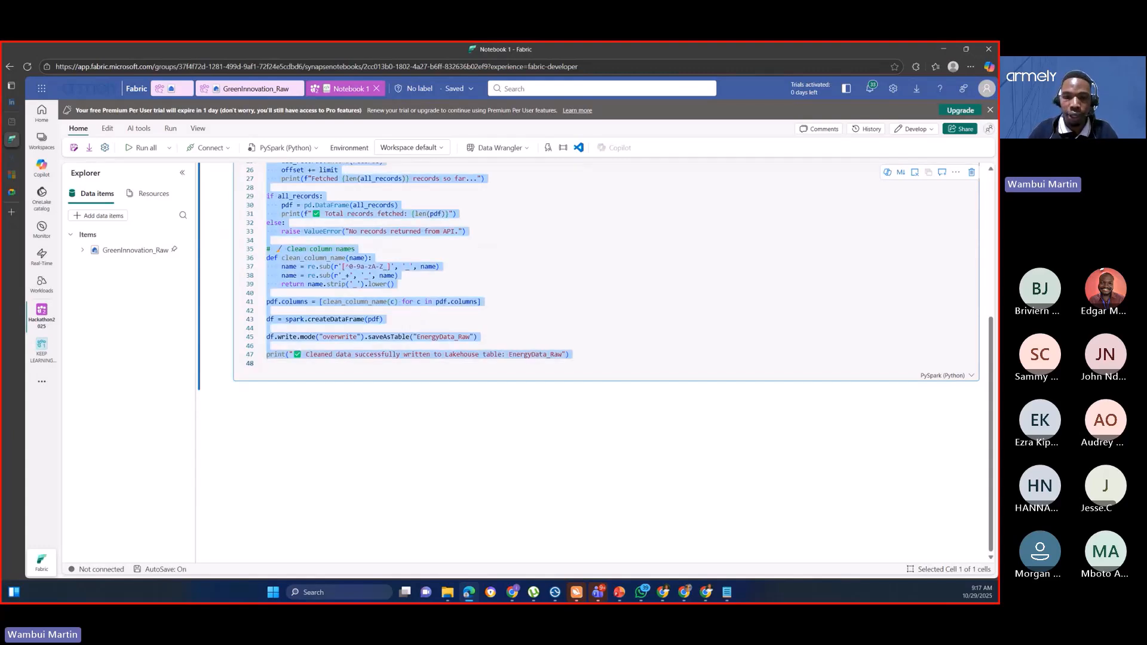
key("alt+Tab")
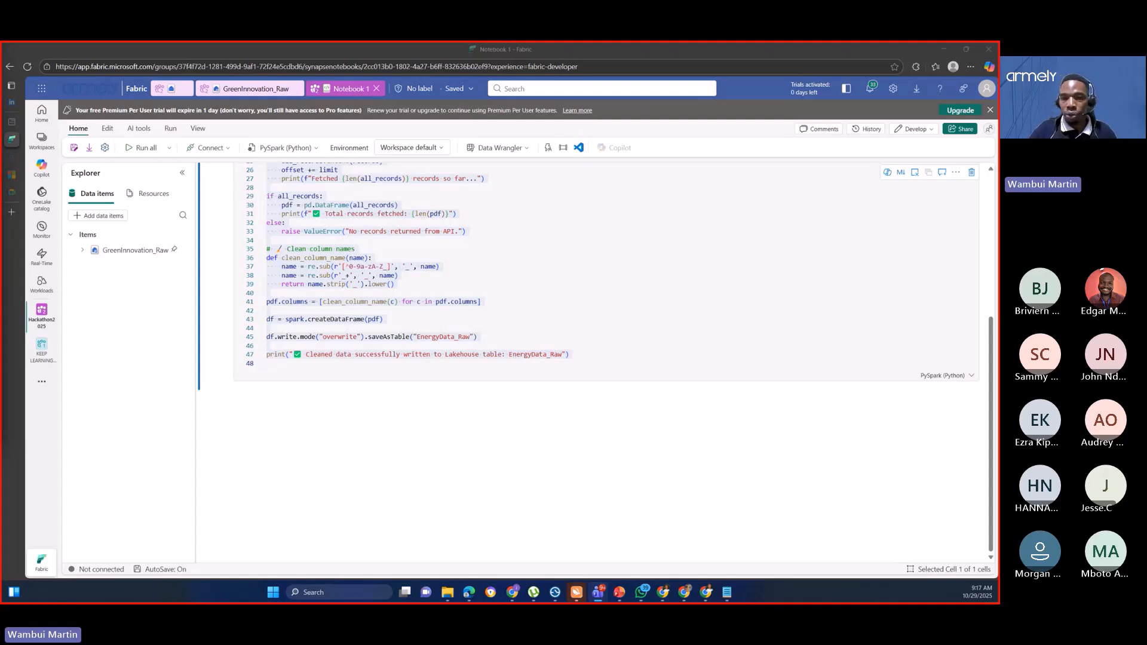
scroll(625, 276, "up", 5)
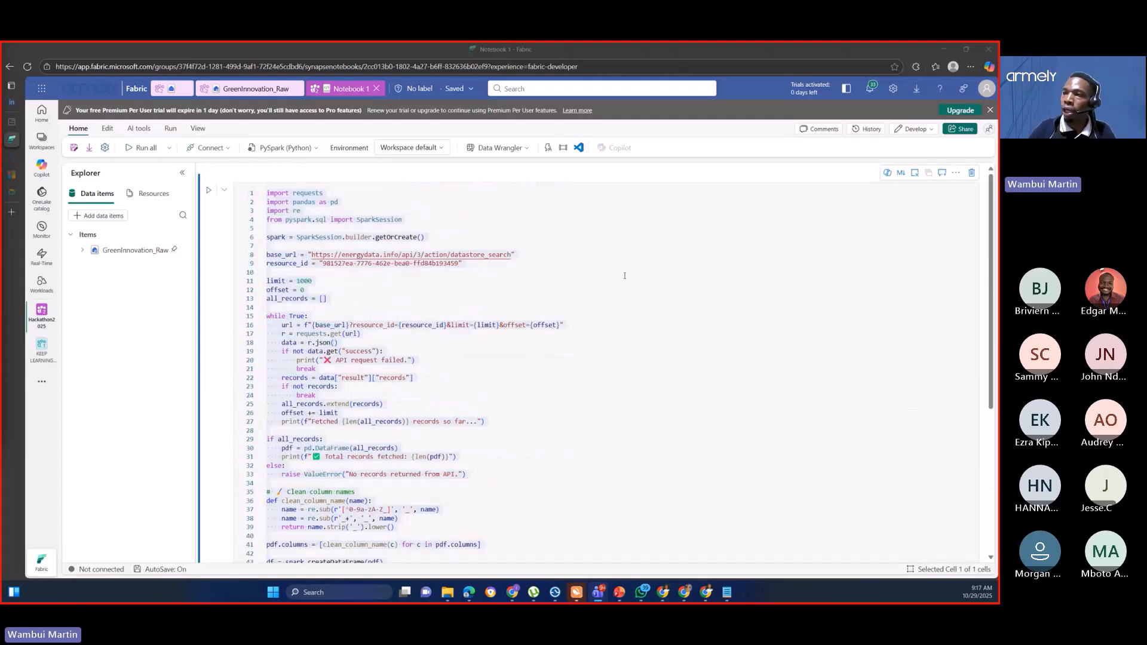
left_click(606, 250)
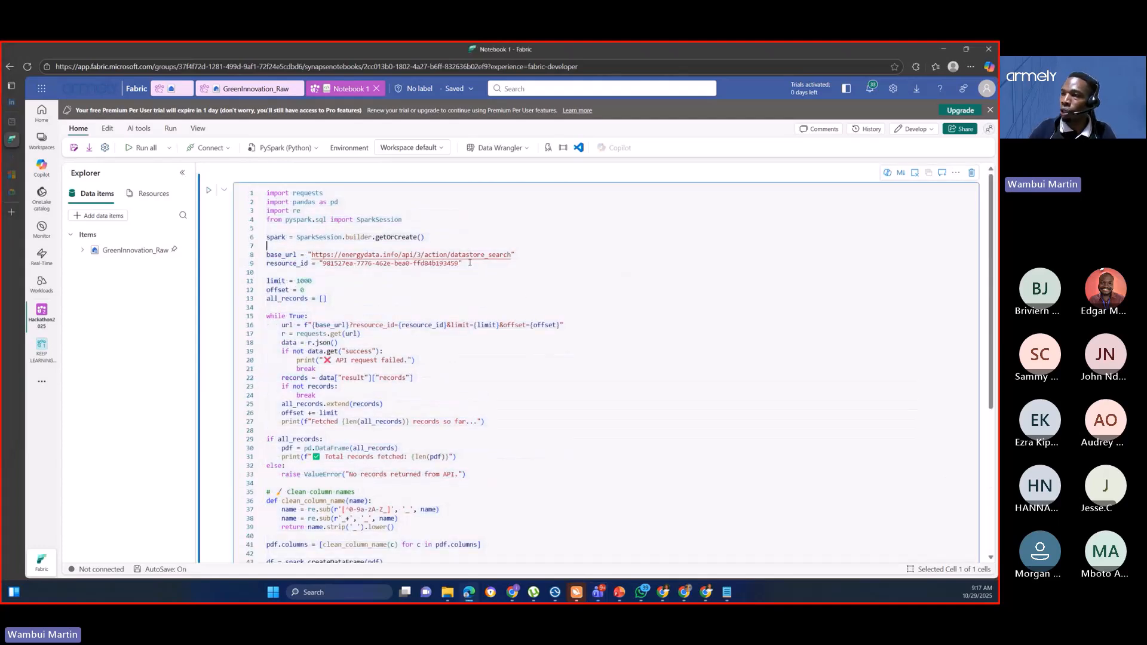
left_click(512, 255)
left_click_drag(349, 264, 312, 255)
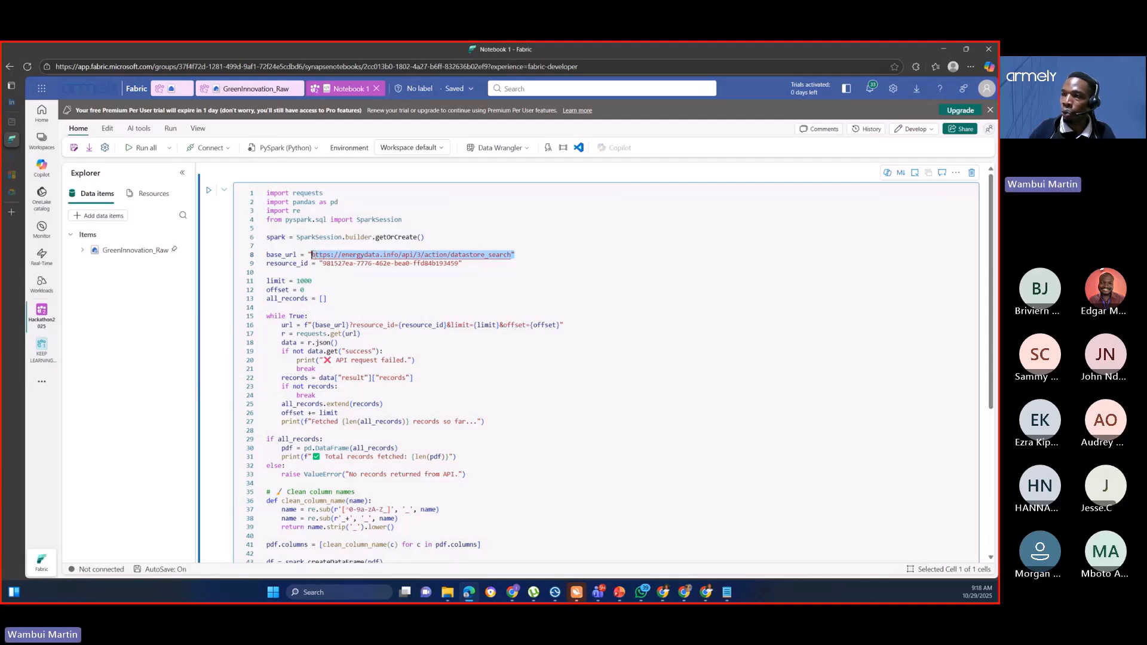
left_click_drag(461, 266, 326, 270)
left_click(388, 296)
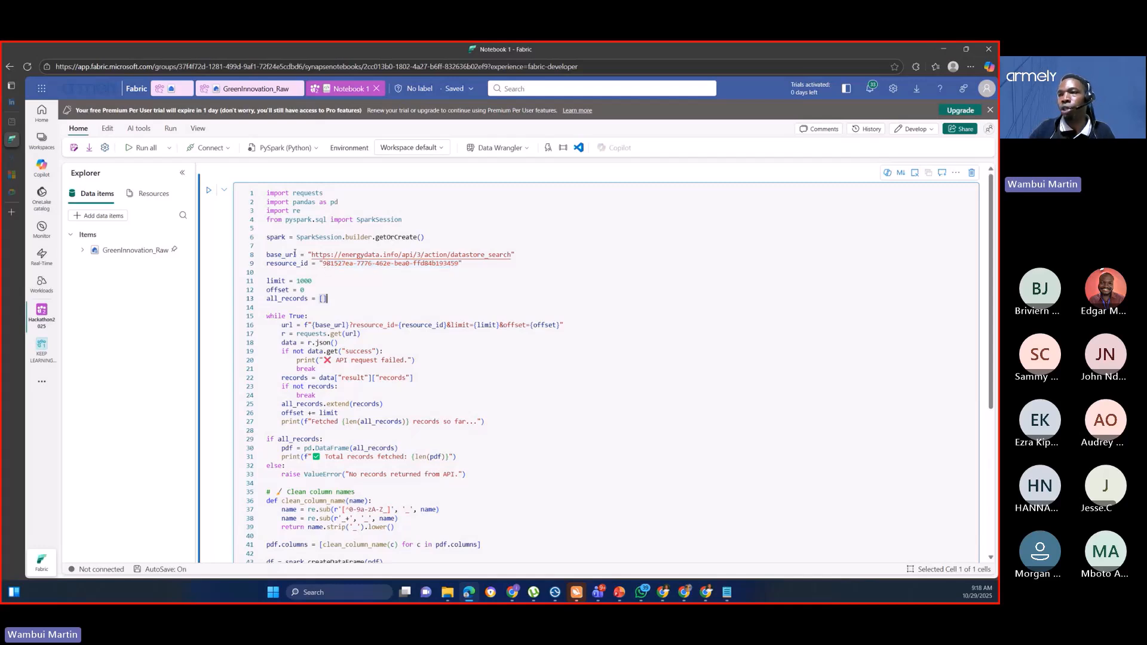
Step: Run the notebook cell that fetches the API records, cleans the column names and writes them to the EnergyData_Raw table
scroll(321, 233, "down", 4)
scroll(288, 241, "up", 4)
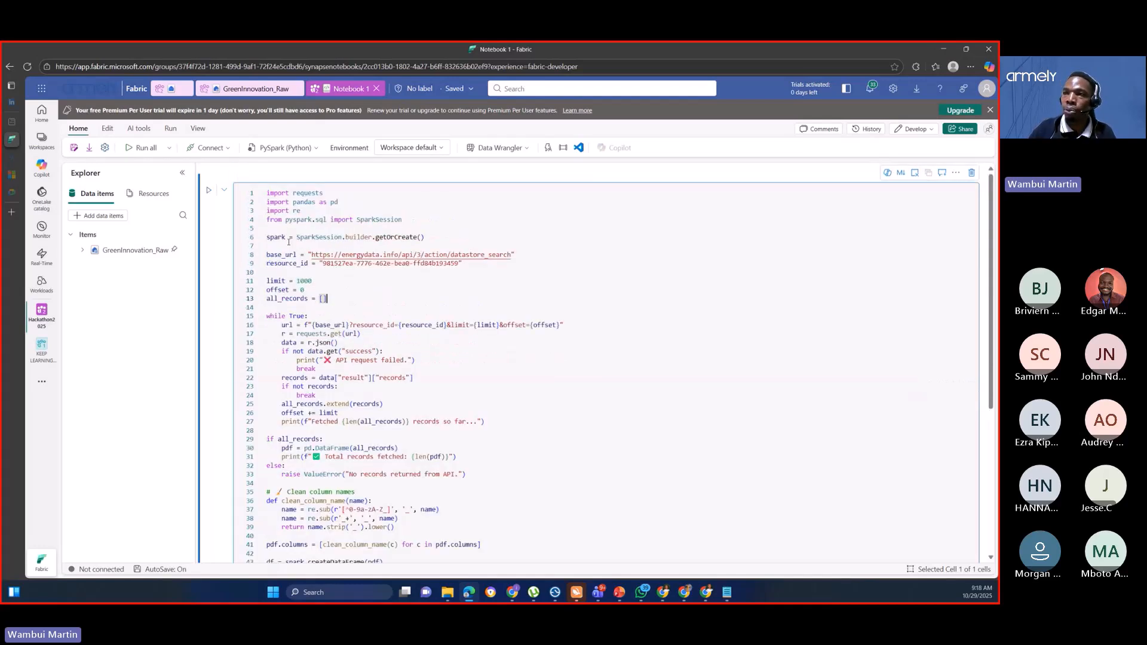
left_click(210, 192)
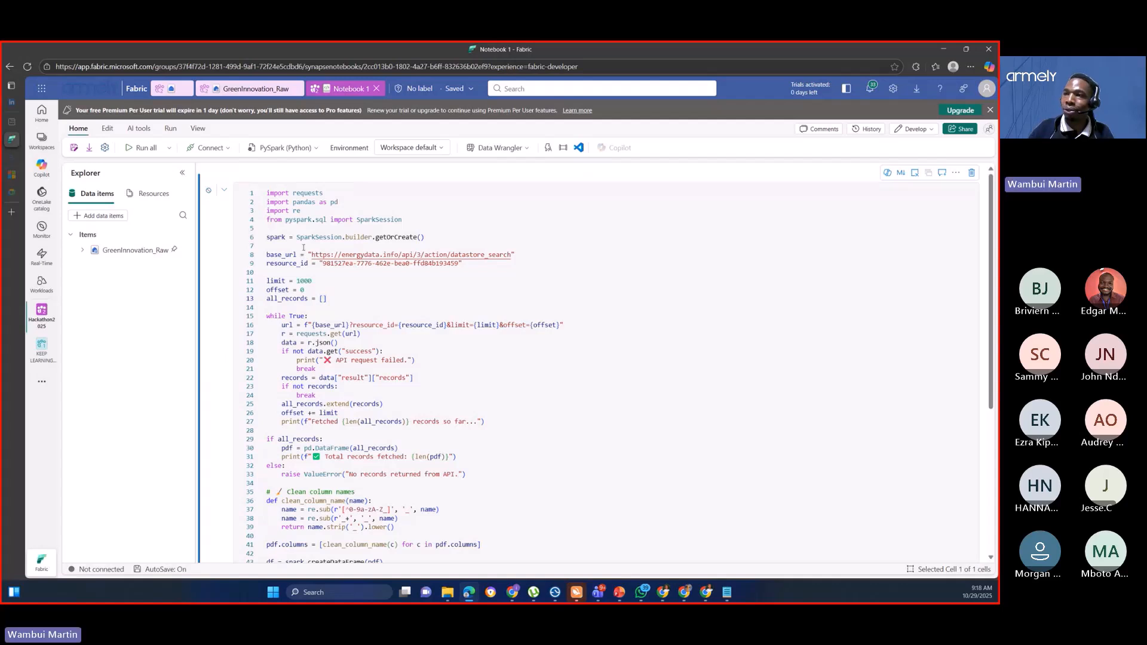
Step: Monitor the running ingestion cell and examine the script together with its fetch and table-write output
scroll(303, 247, "down", 4)
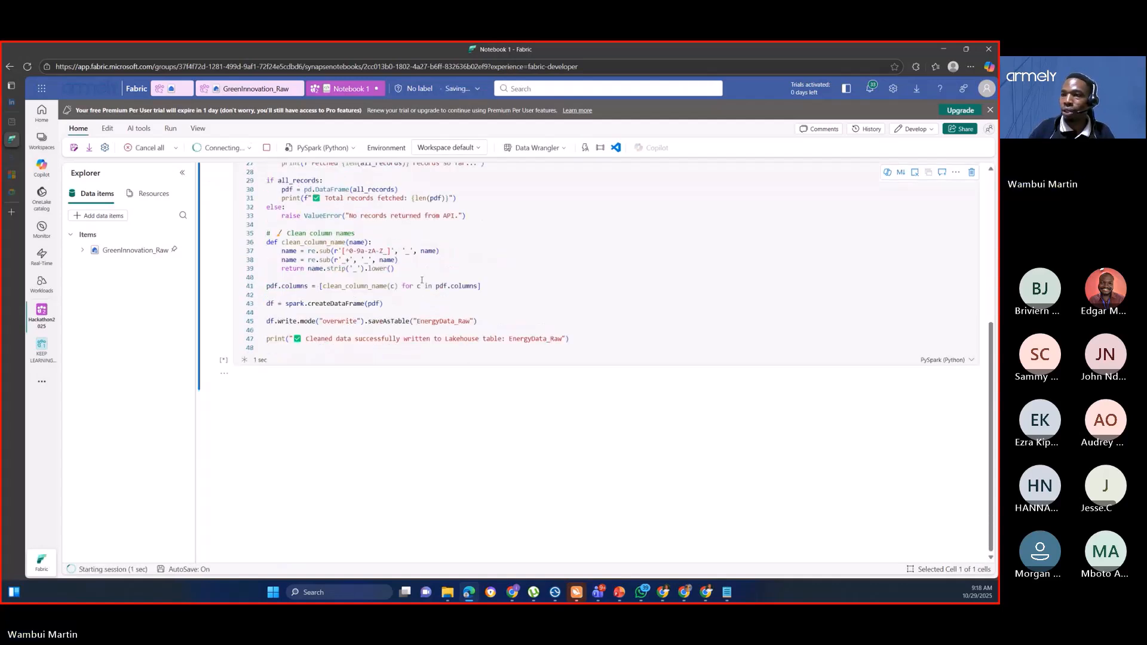
scroll(423, 321, "up", 2)
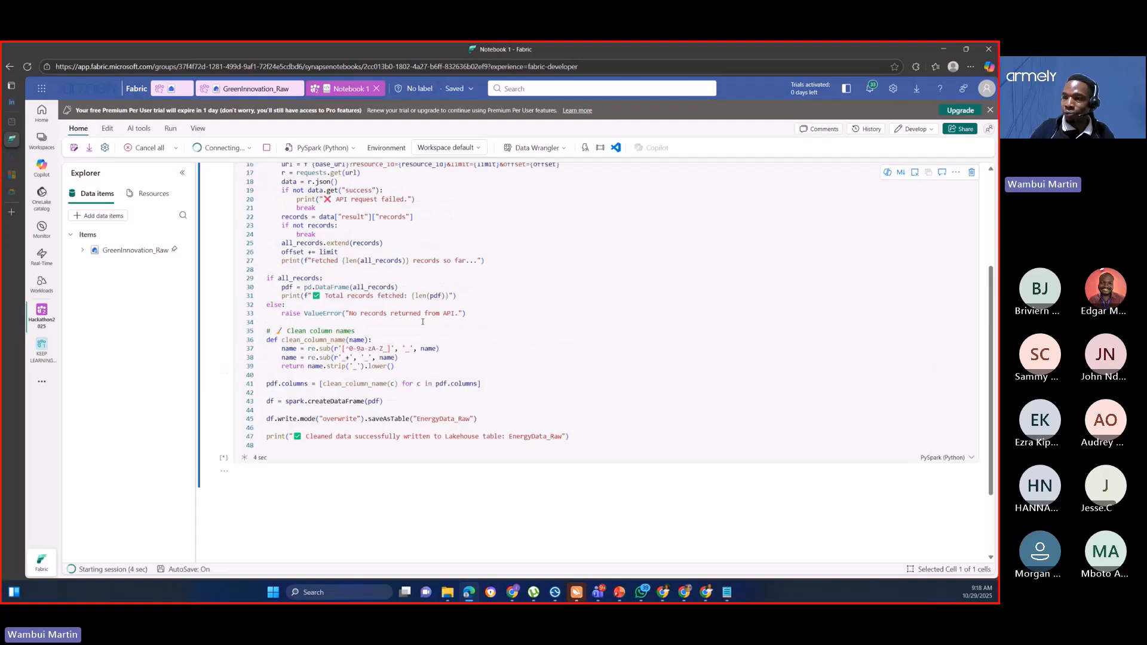
scroll(422, 322, "down", 2)
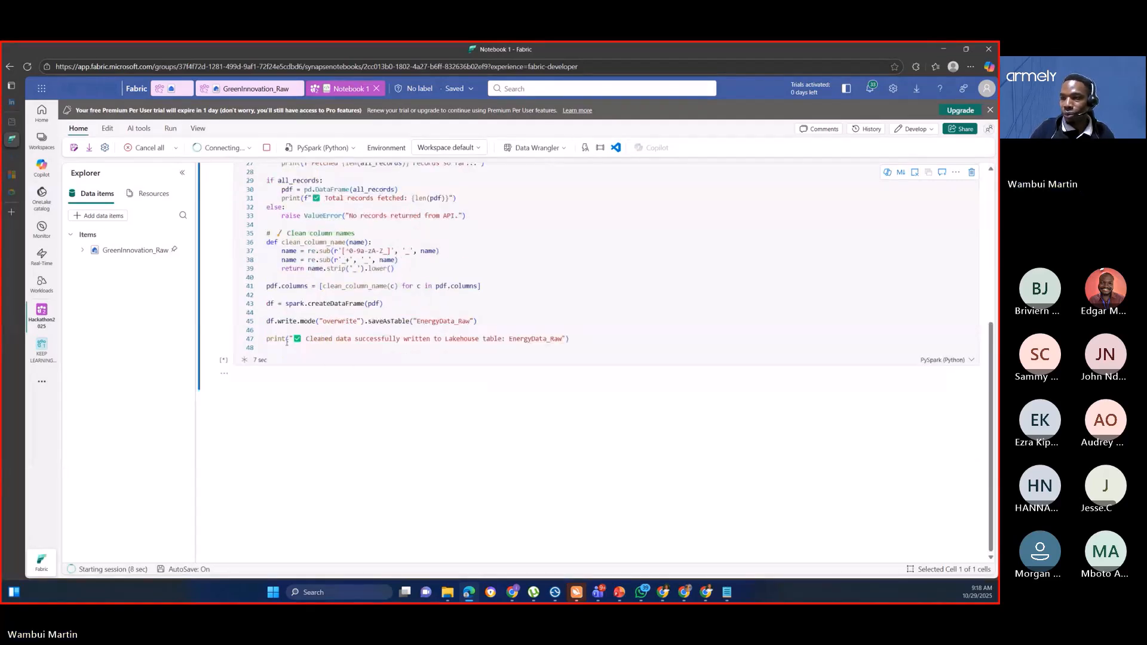
scroll(368, 411, "up", 2)
scroll(418, 364, "down", 2)
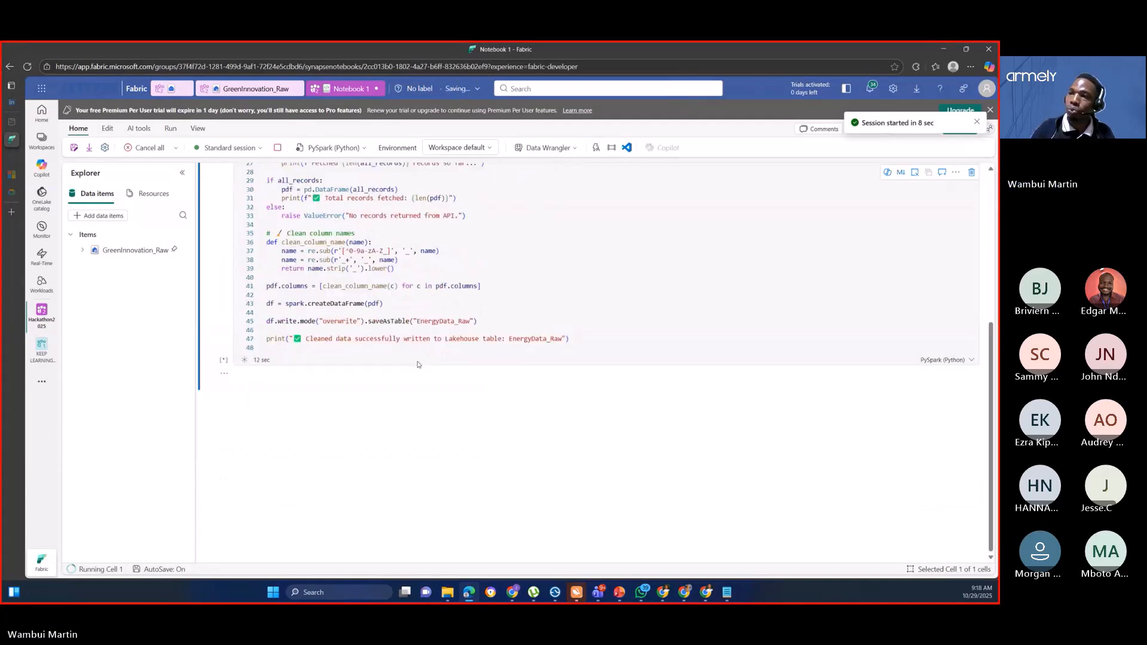
scroll(359, 352, "up", 3)
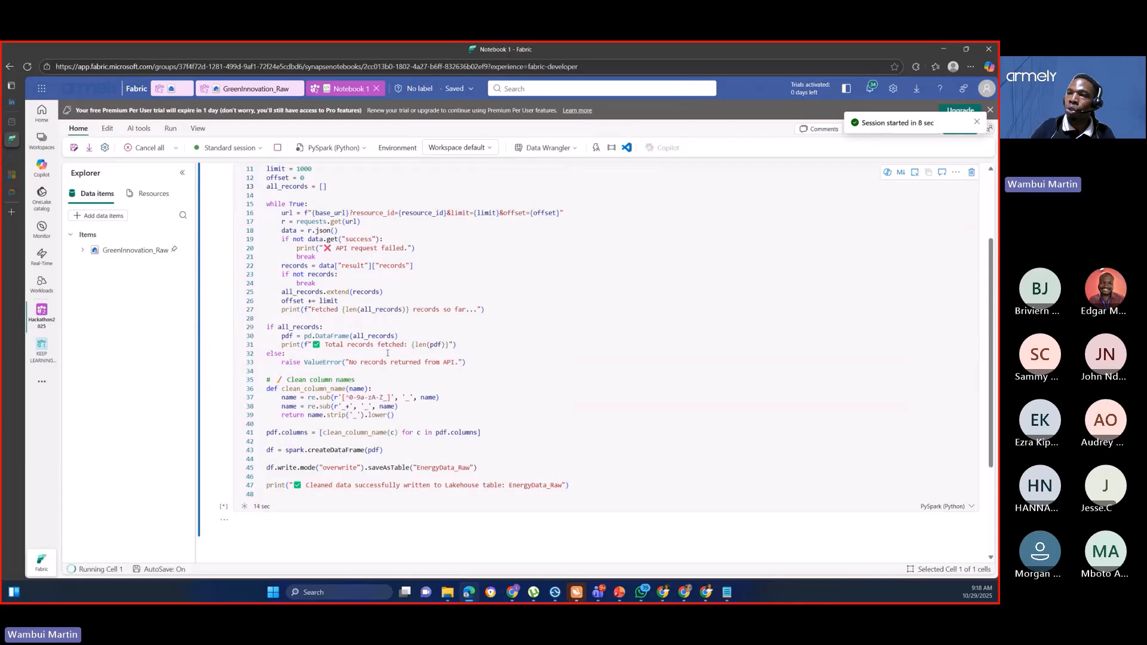
scroll(387, 353, "down", 2)
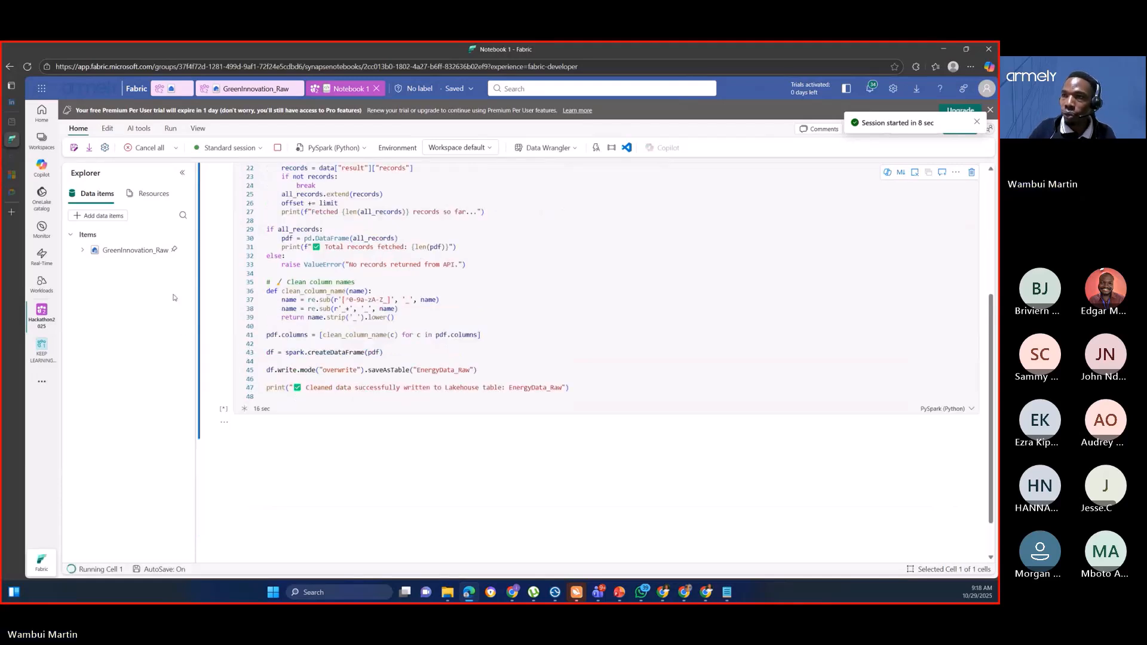
scroll(228, 329, "up", 2)
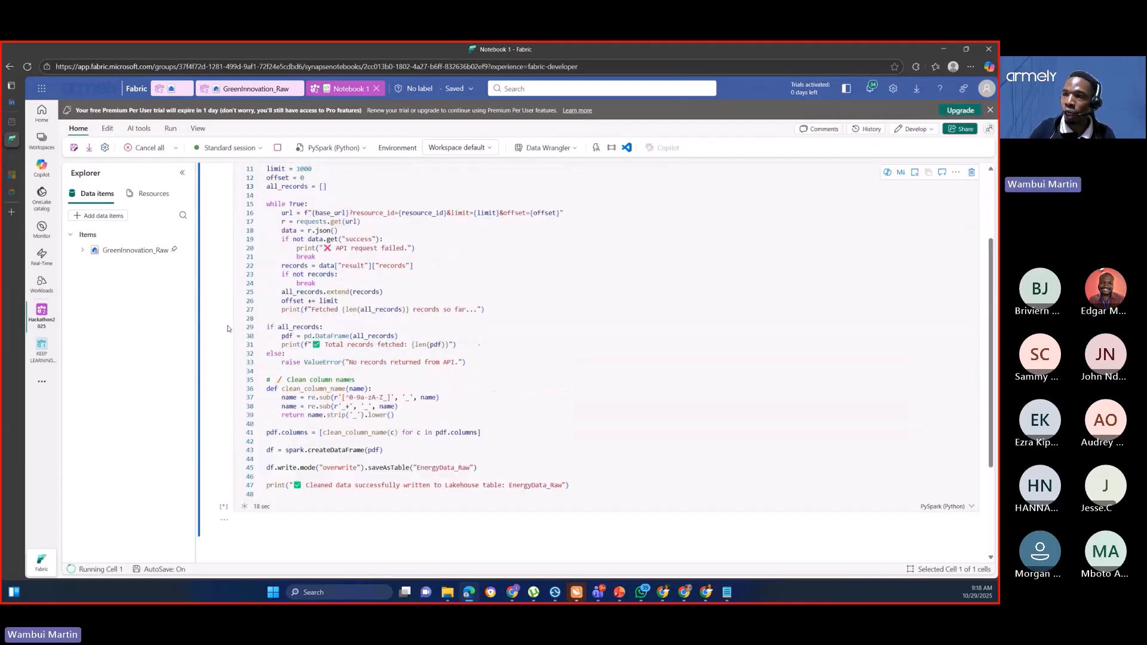
scroll(228, 329, "down", 3)
scroll(396, 293, "up", 5)
scroll(397, 293, "down", 3)
scroll(397, 293, "down", 1)
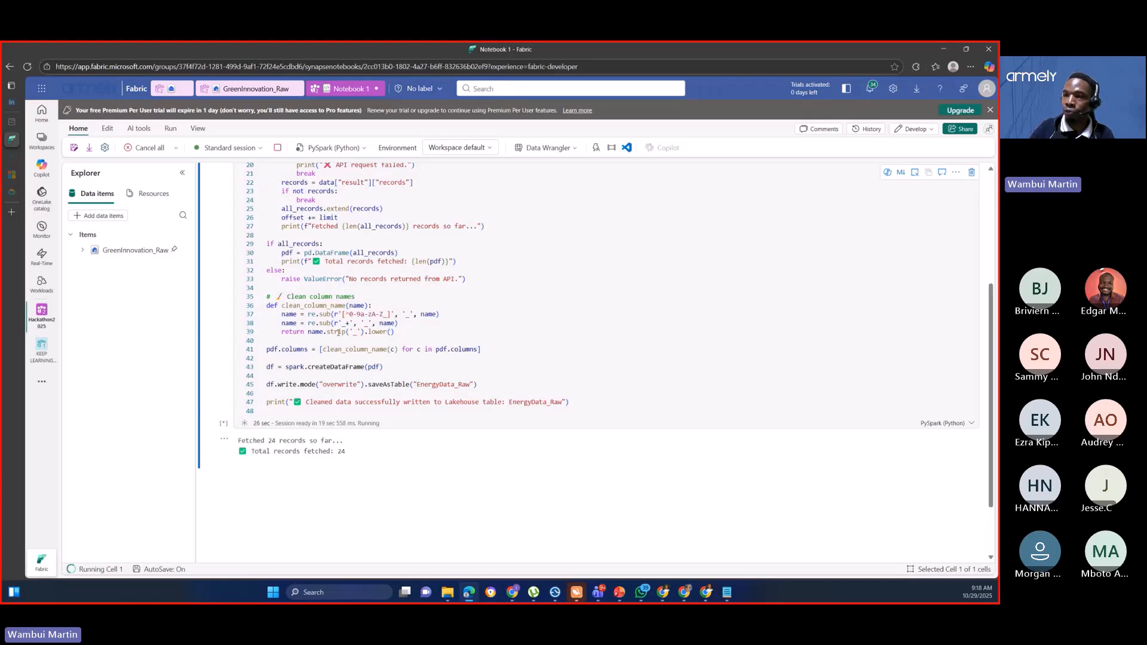
scroll(339, 333, "down", 2)
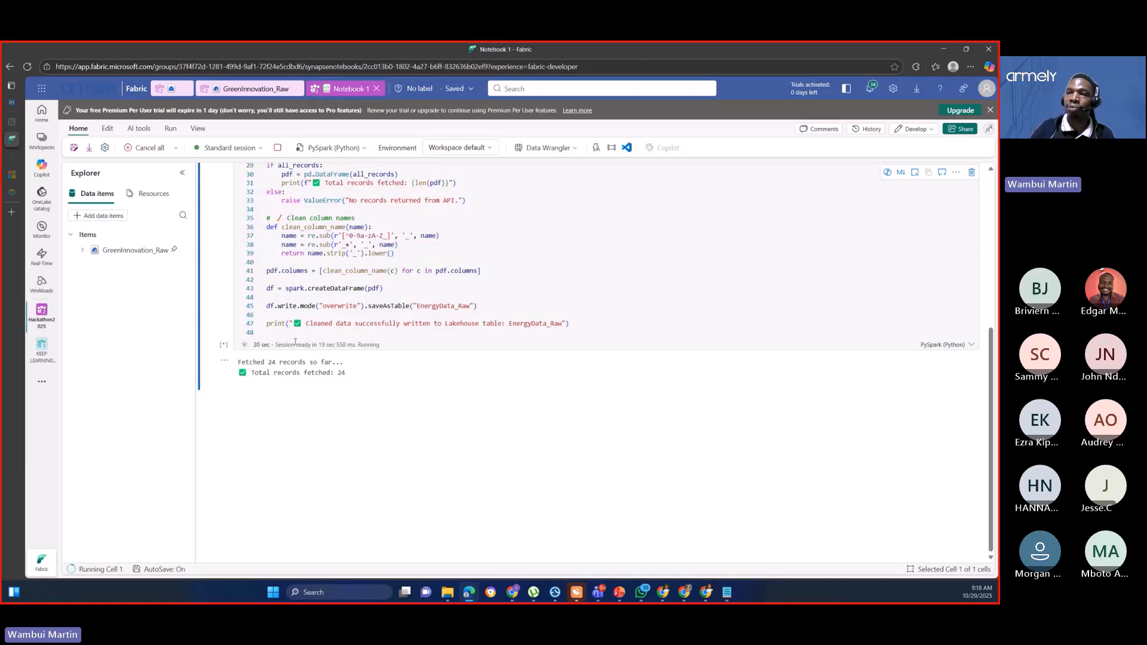
scroll(295, 341, "up", 3)
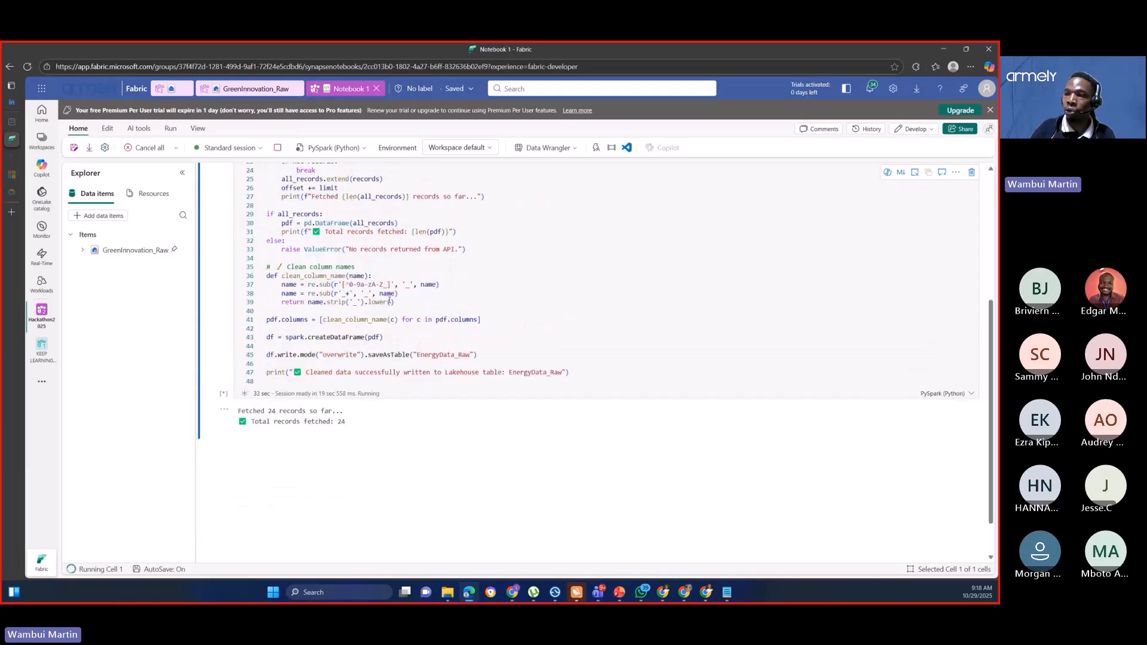
scroll(378, 311, "up", 5)
scroll(379, 317, "down", 6)
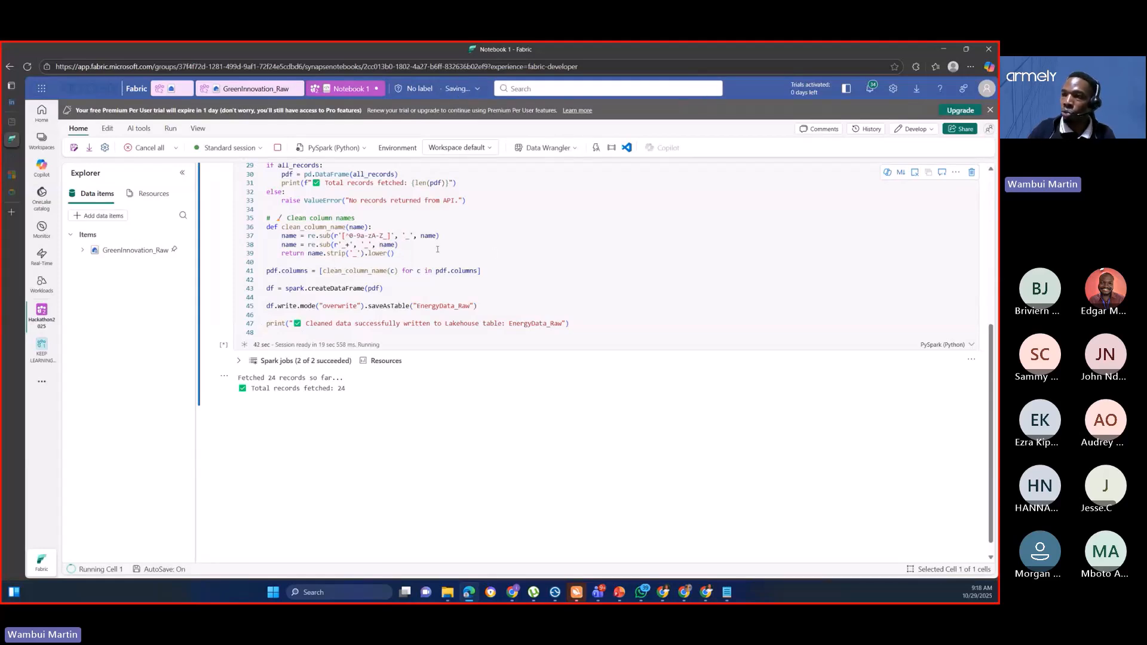
scroll(363, 276, "up", 1)
scroll(363, 276, "up", 3)
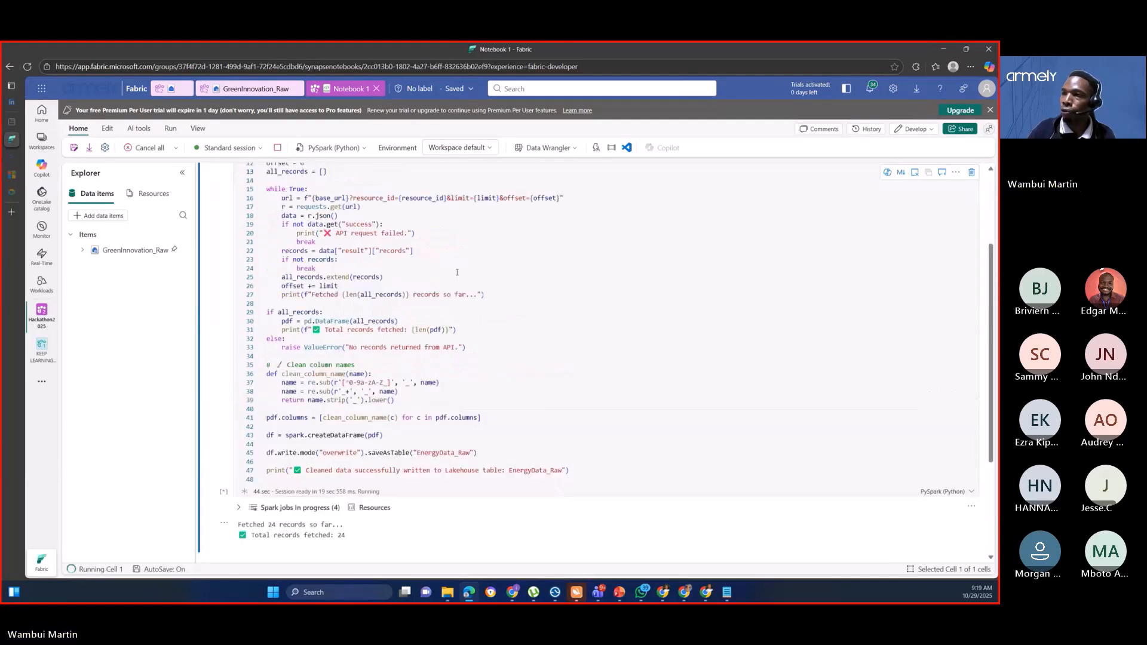
scroll(403, 273, "down", 4)
scroll(402, 274, "up", 6)
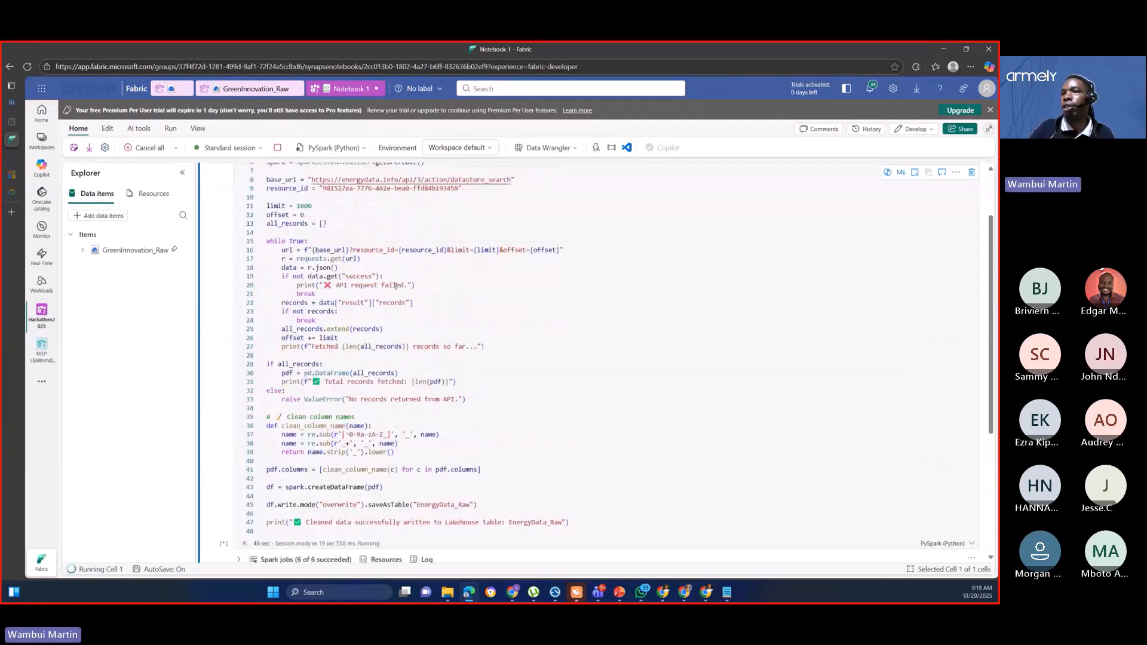
scroll(343, 227, "down", 6)
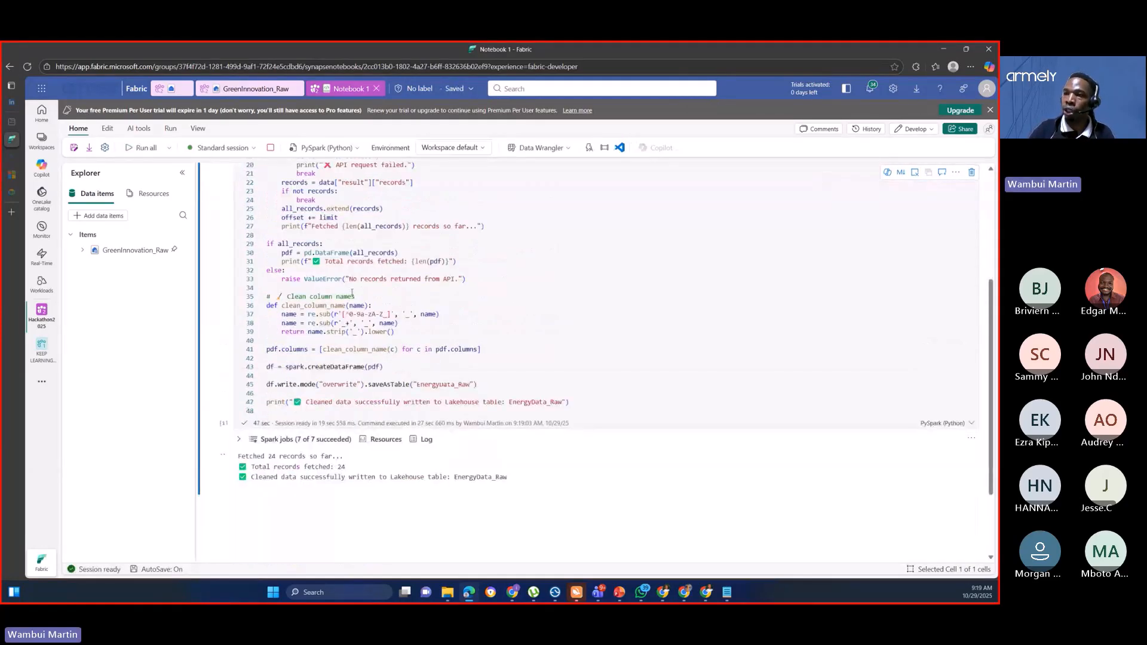
scroll(418, 302, "up", 5)
scroll(418, 302, "up", 2)
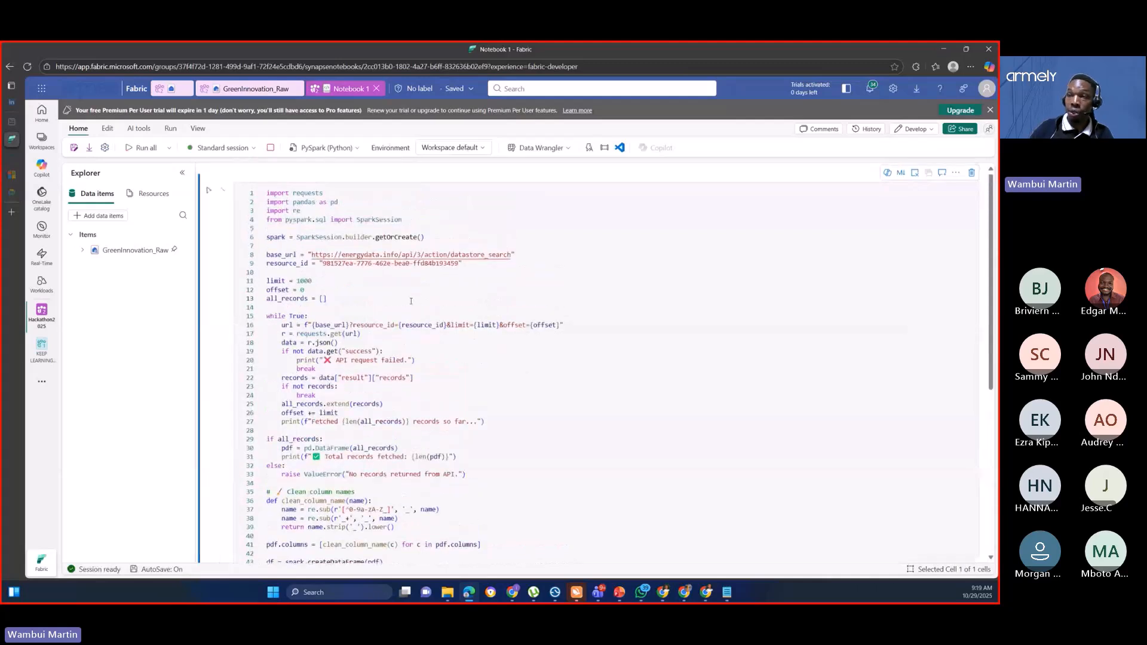
scroll(436, 304, "down", 3)
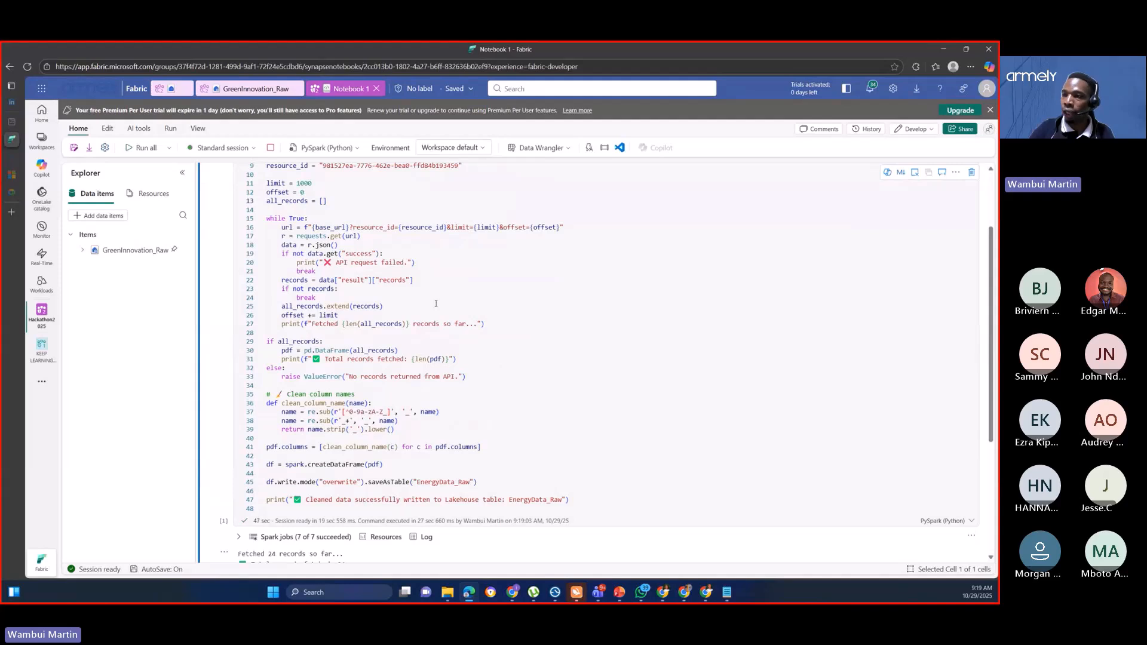
scroll(436, 304, "down", 6)
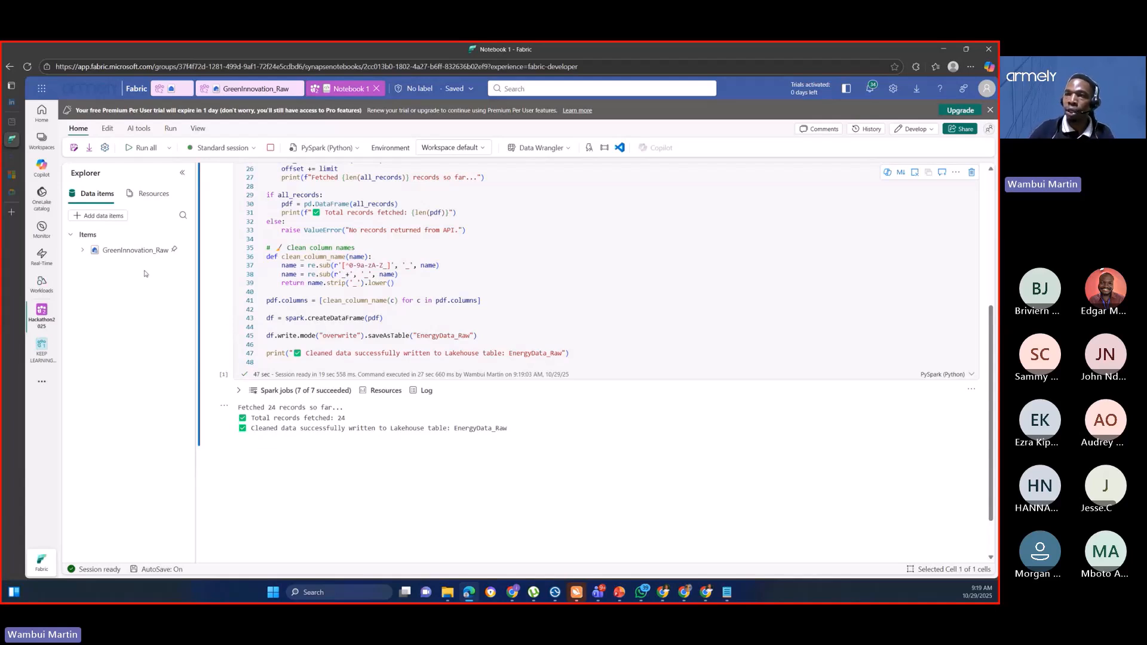
Step: Refresh the GreenInnovation_Raw lakehouse in the Explorer and expand the dbo schema under Tables
left_click(80, 251)
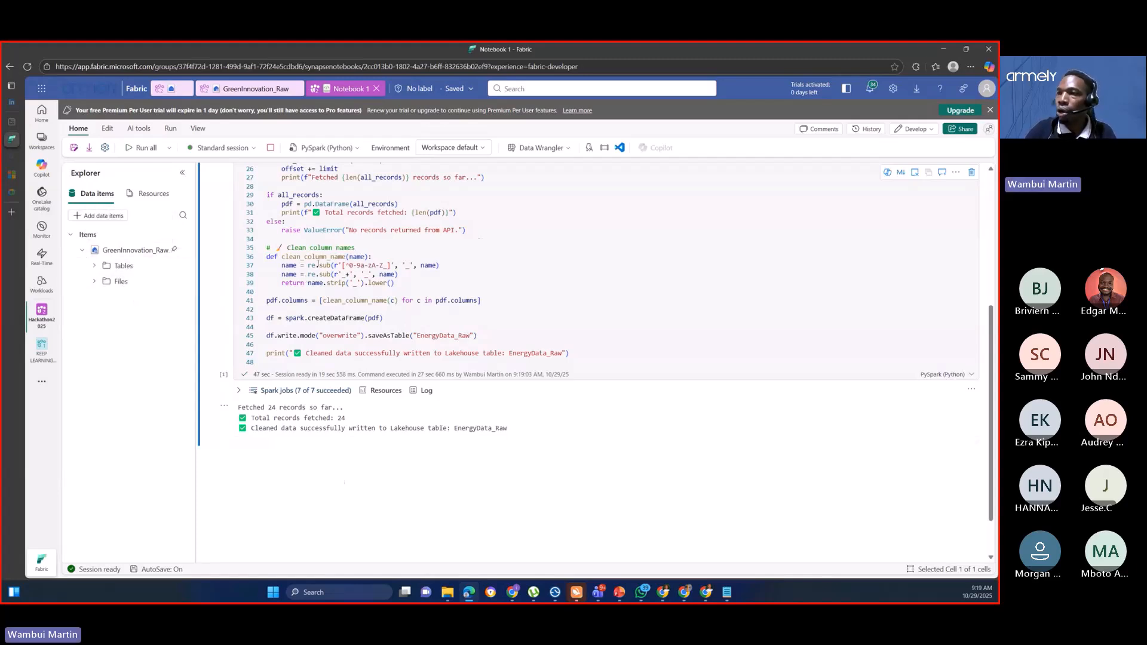
scroll(318, 262, "up", 3)
scroll(318, 263, "down", 4)
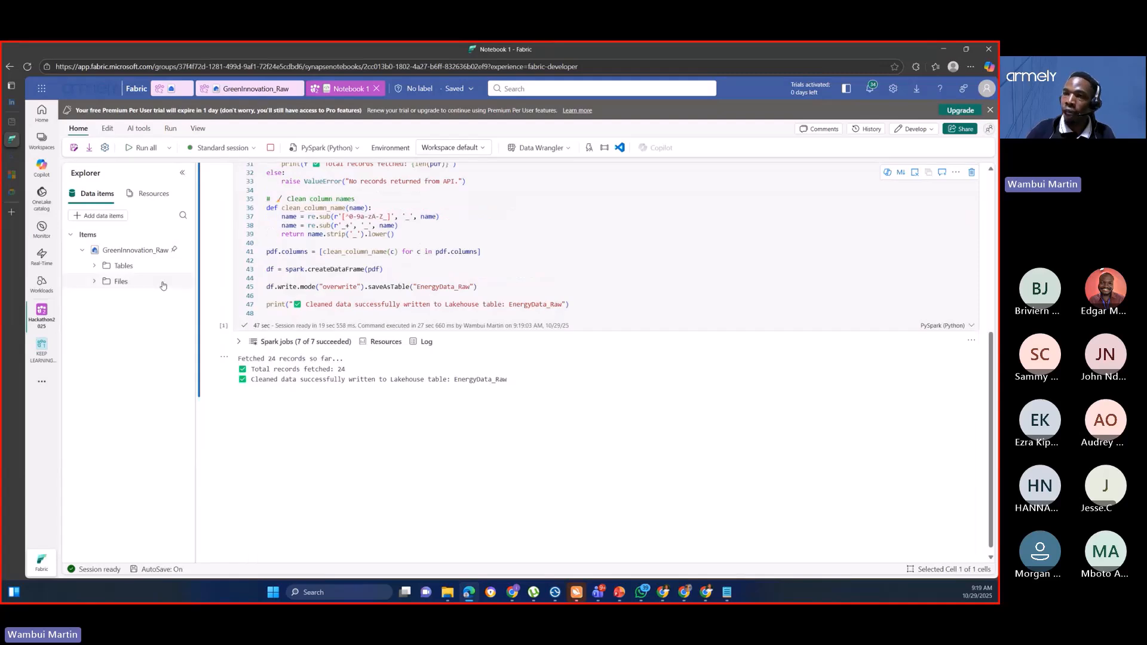
left_click(94, 265)
left_click(184, 251)
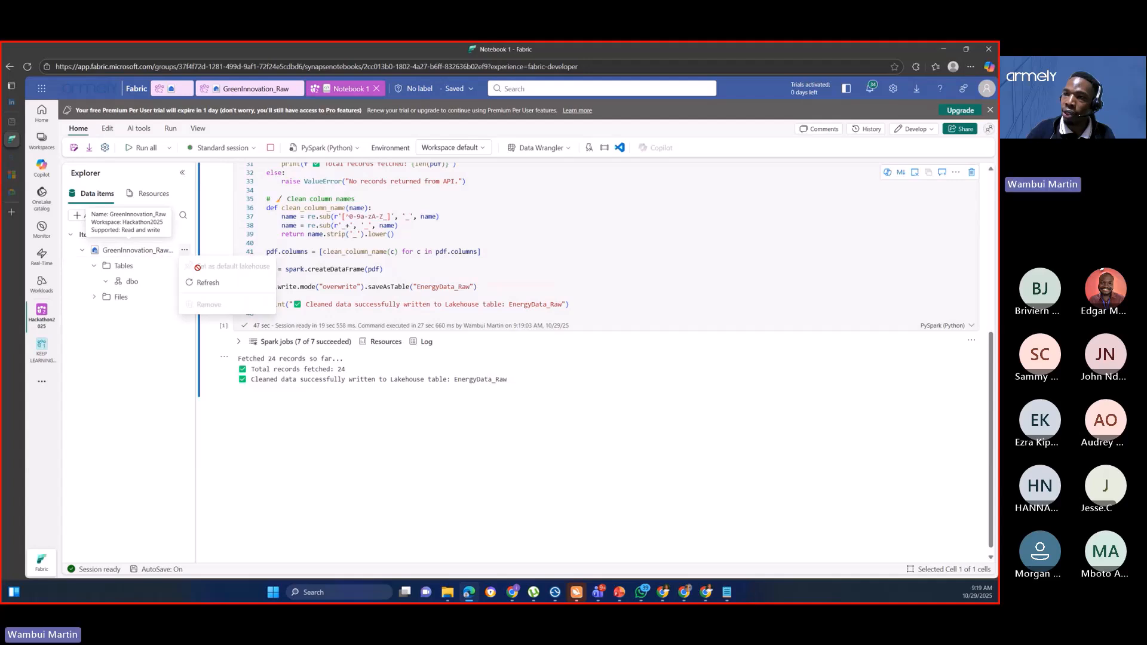
left_click(203, 282)
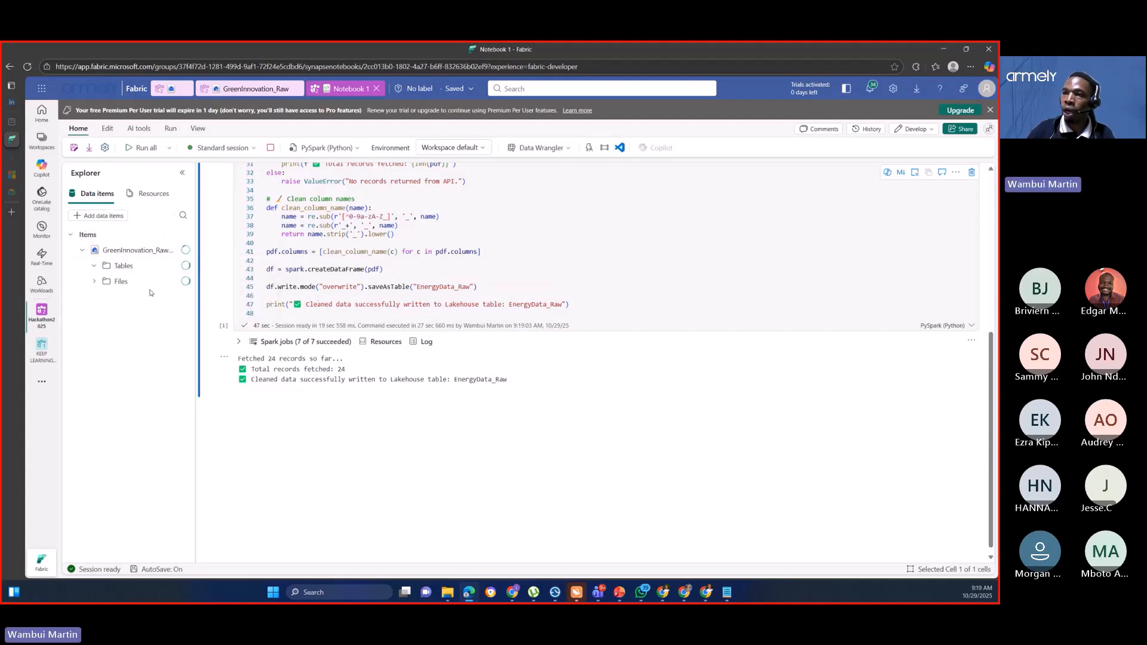
left_click(107, 283)
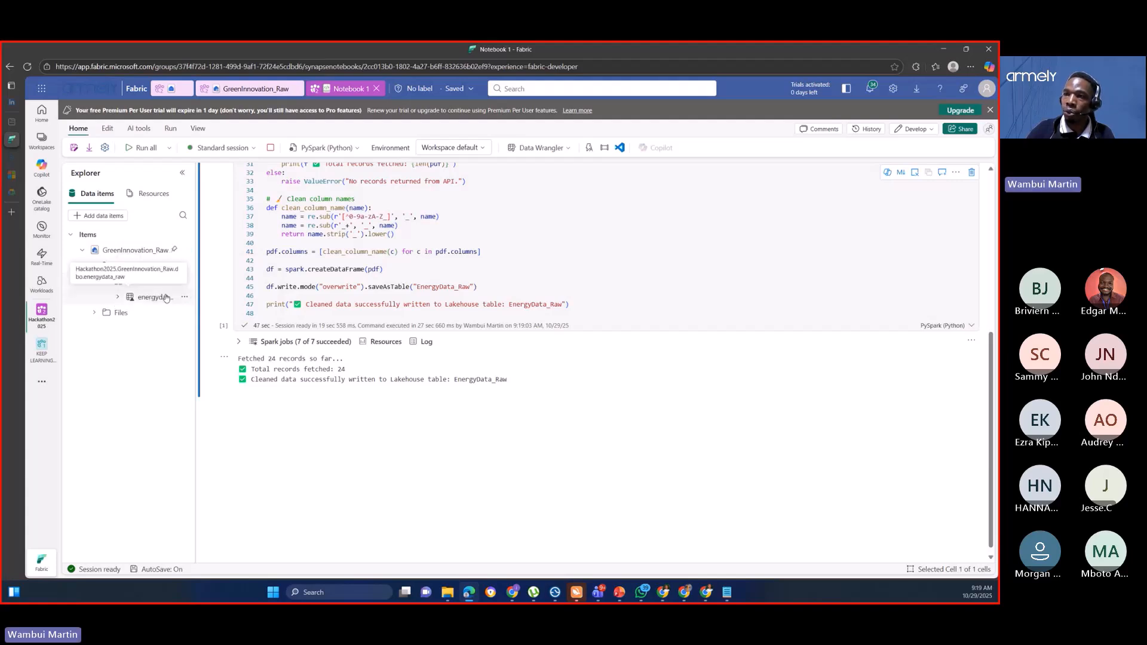
Step: Widen the Explorer pane and load the energydata_raw table with Spark into a new notebook cell
left_click_drag(198, 294, 242, 295)
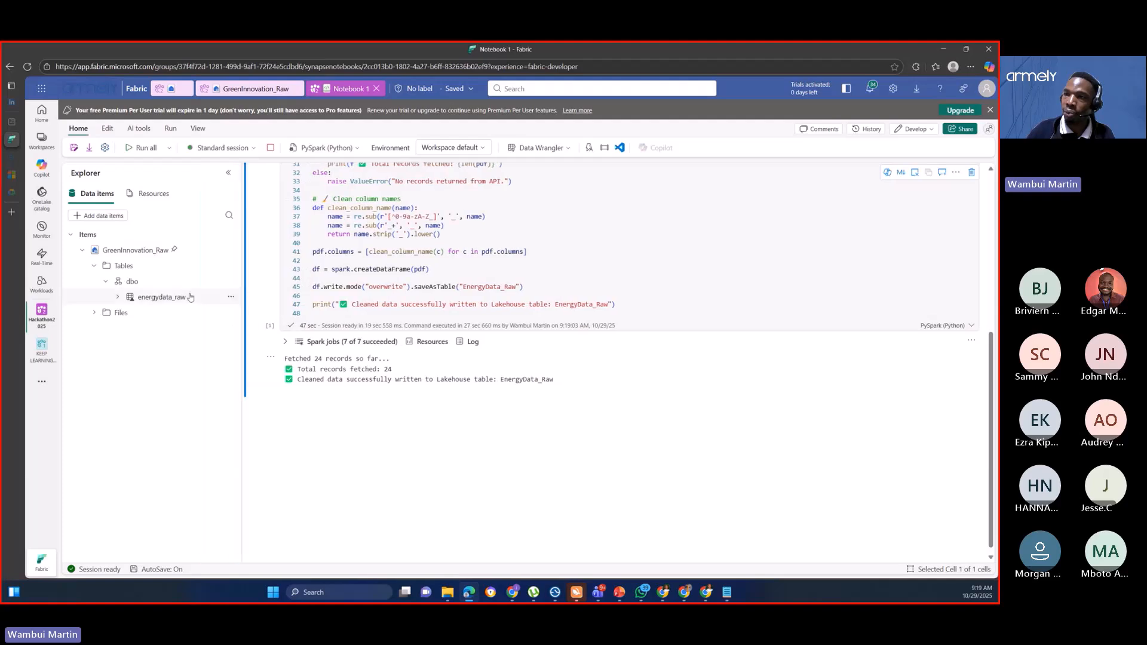
left_click(231, 297)
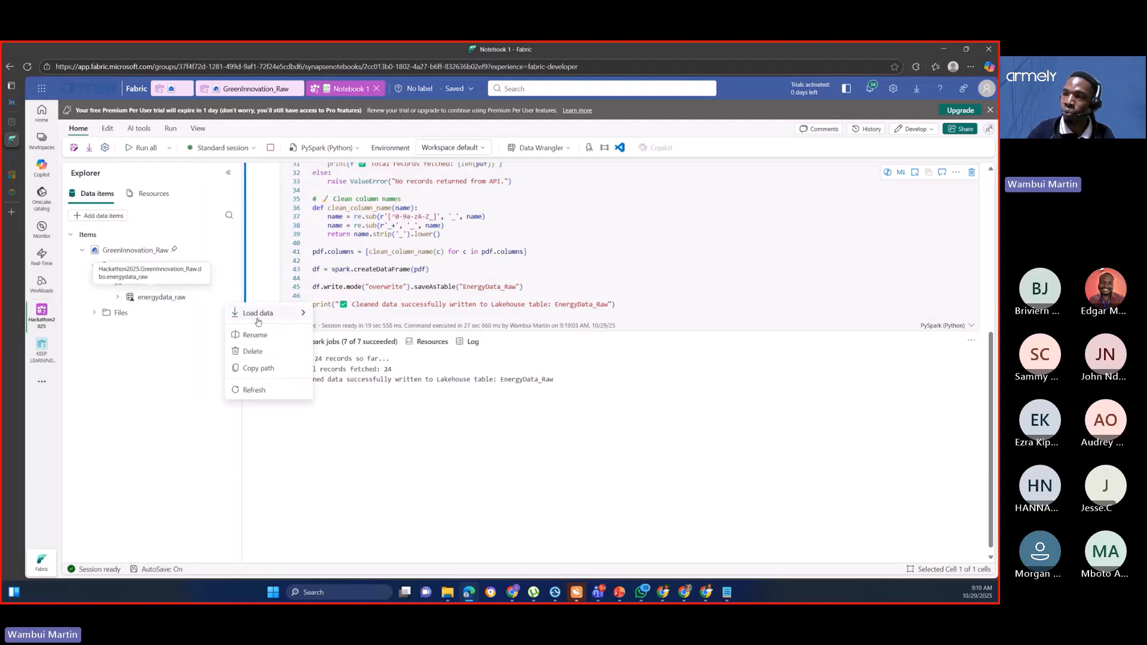
mouse_move(258, 322)
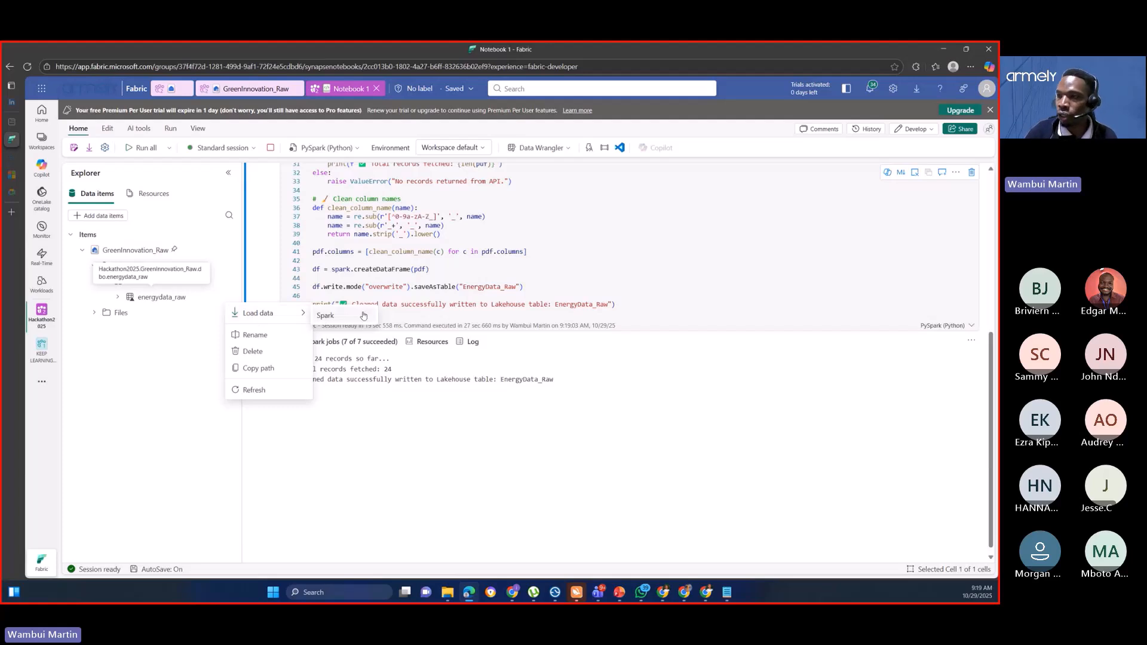
left_click(332, 319)
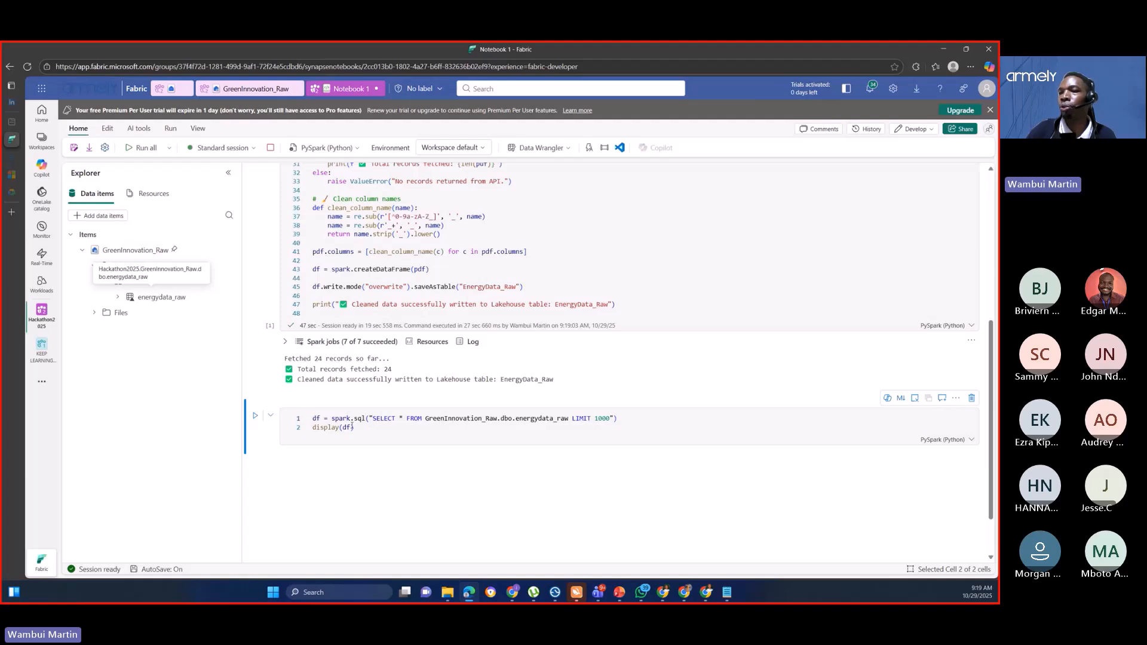
Step: Run the new cell that selects from GreenInnovation_Raw.dbo.energydata_raw with LIMIT 1000 and look through the displayed table
left_click_drag(352, 426, 314, 420)
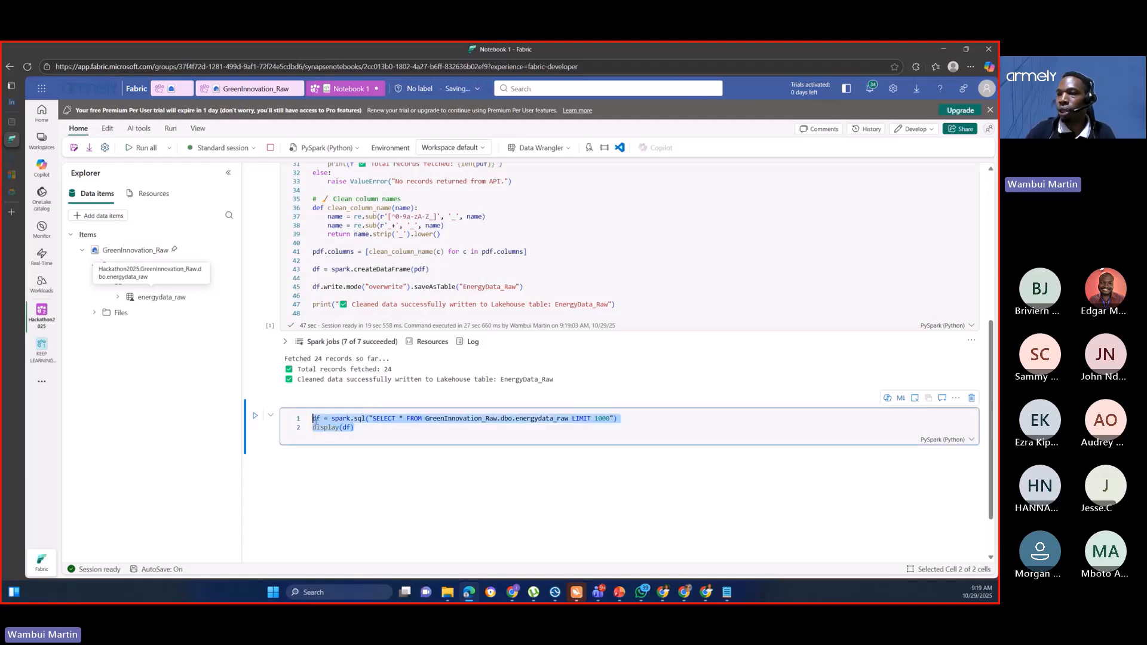
left_click(348, 471)
left_click(370, 428)
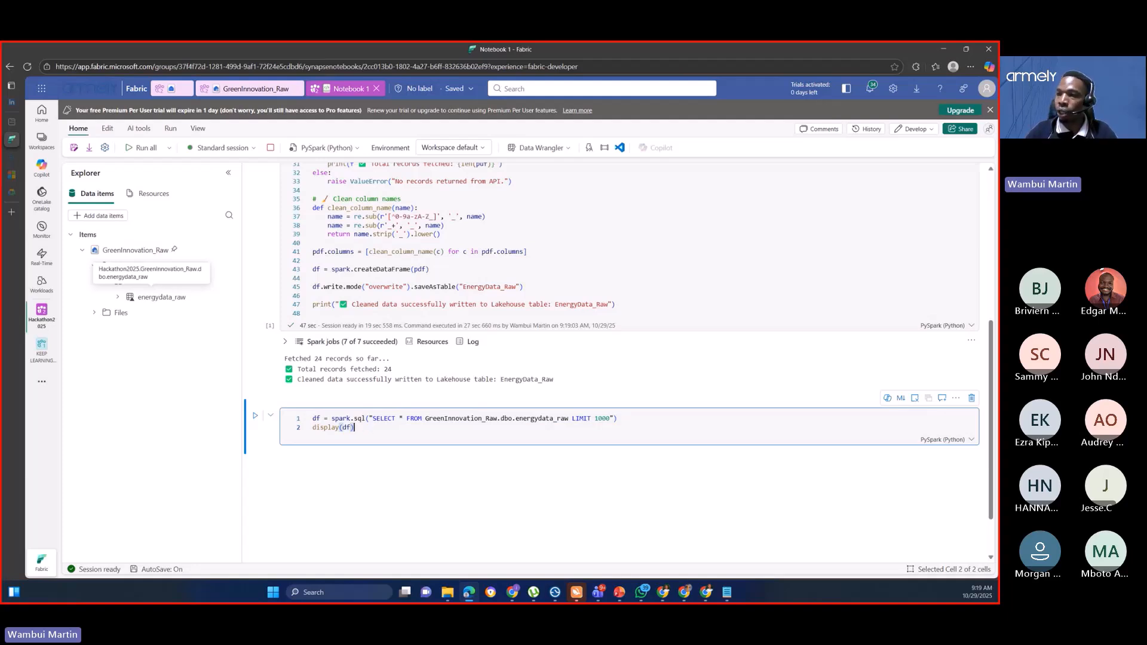
mouse_move(282, 405)
left_mouse_down()
mouse_move(505, 459)
mouse_move(617, 401)
mouse_move(275, 400)
left_mouse_up()
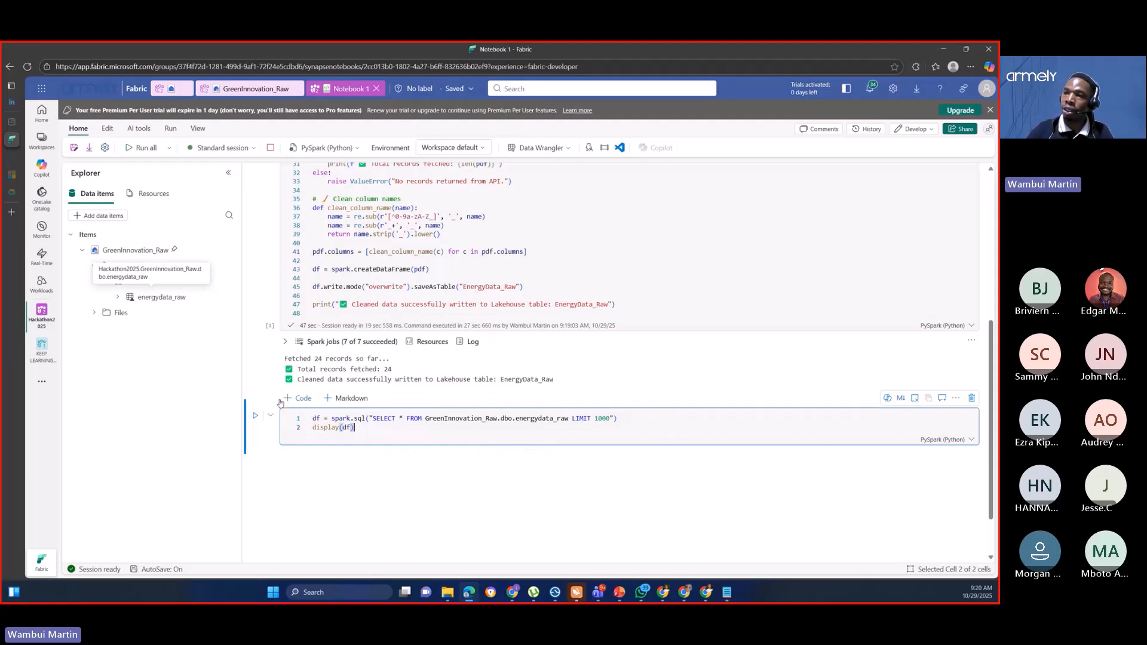
left_click(257, 416)
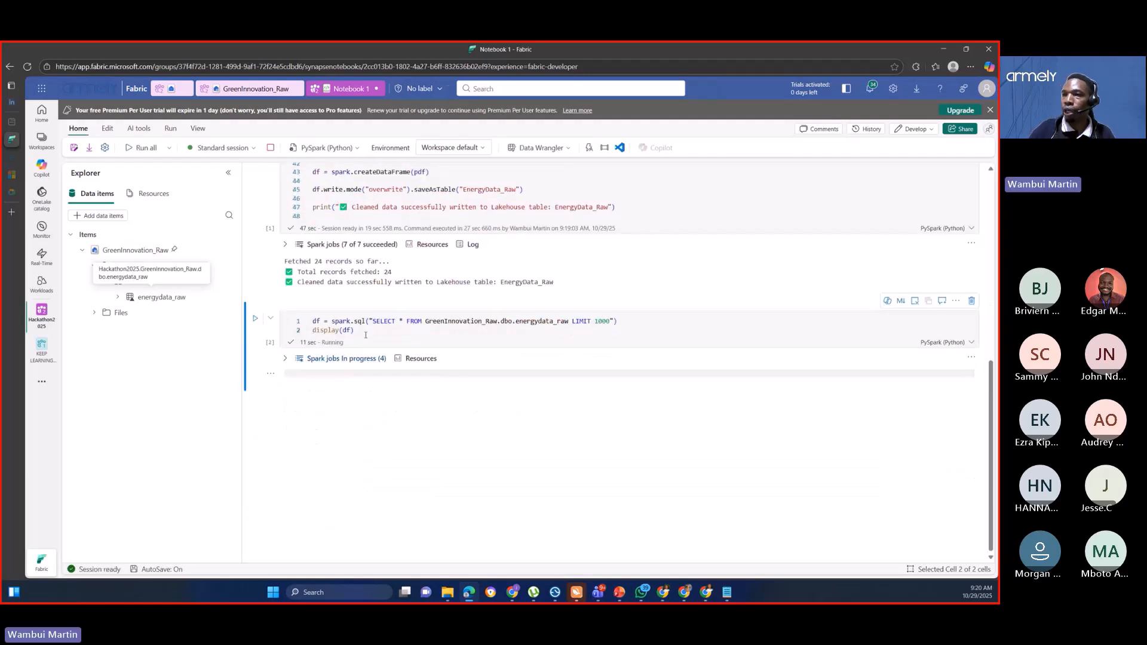
scroll(484, 386, "down", 10)
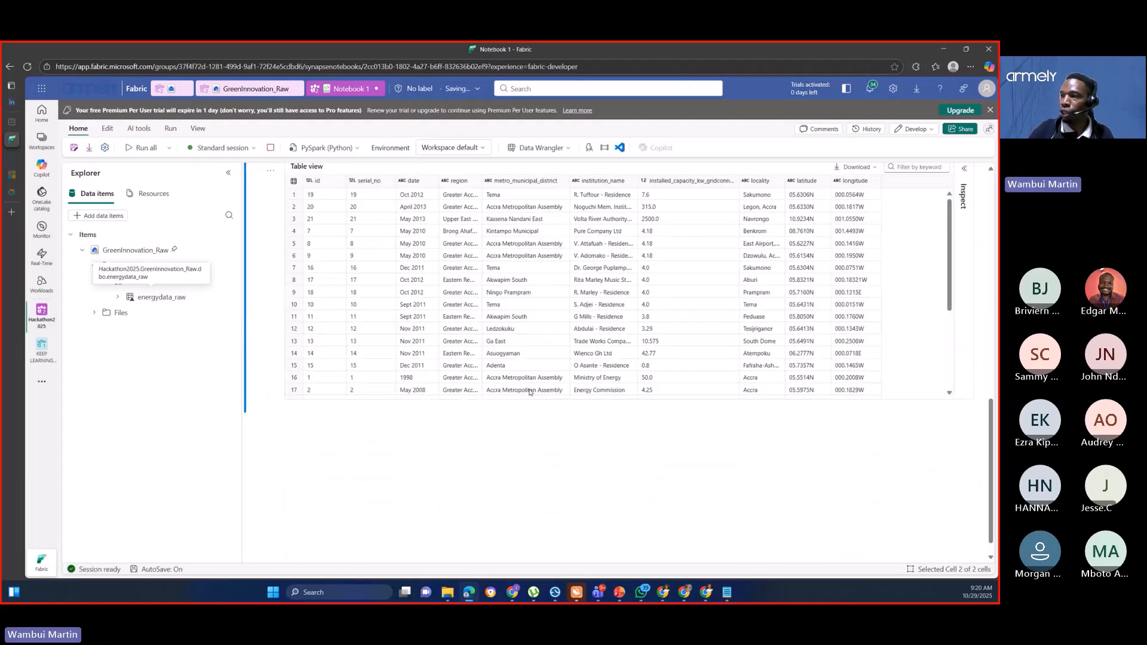
scroll(618, 326, "up", 5)
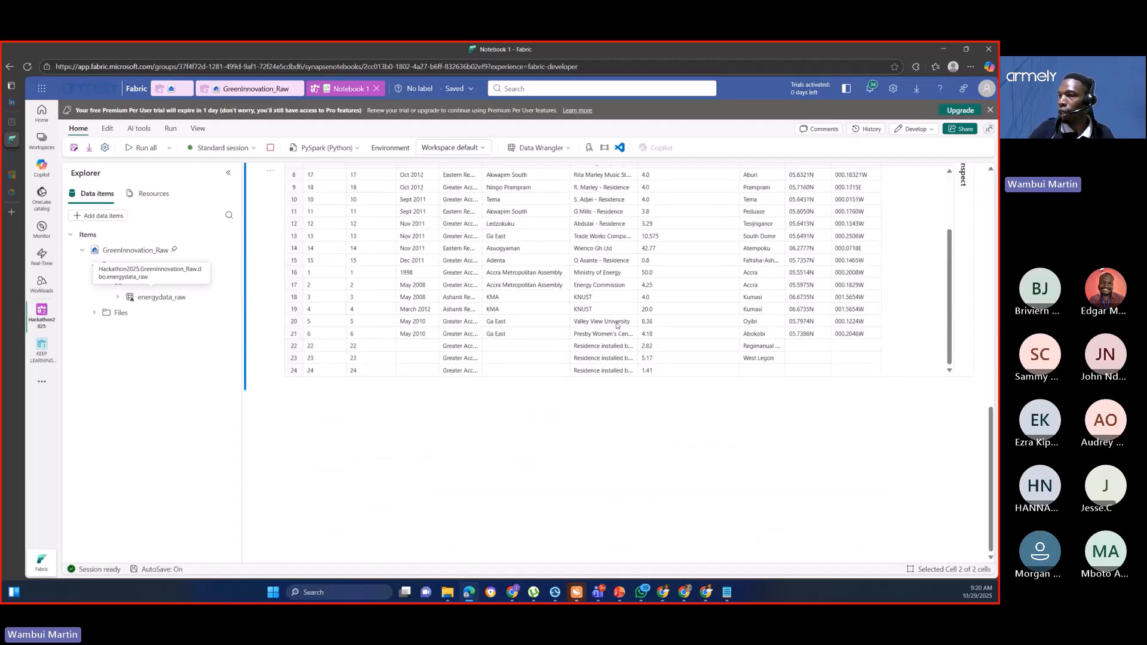
scroll(620, 315, "up", 3)
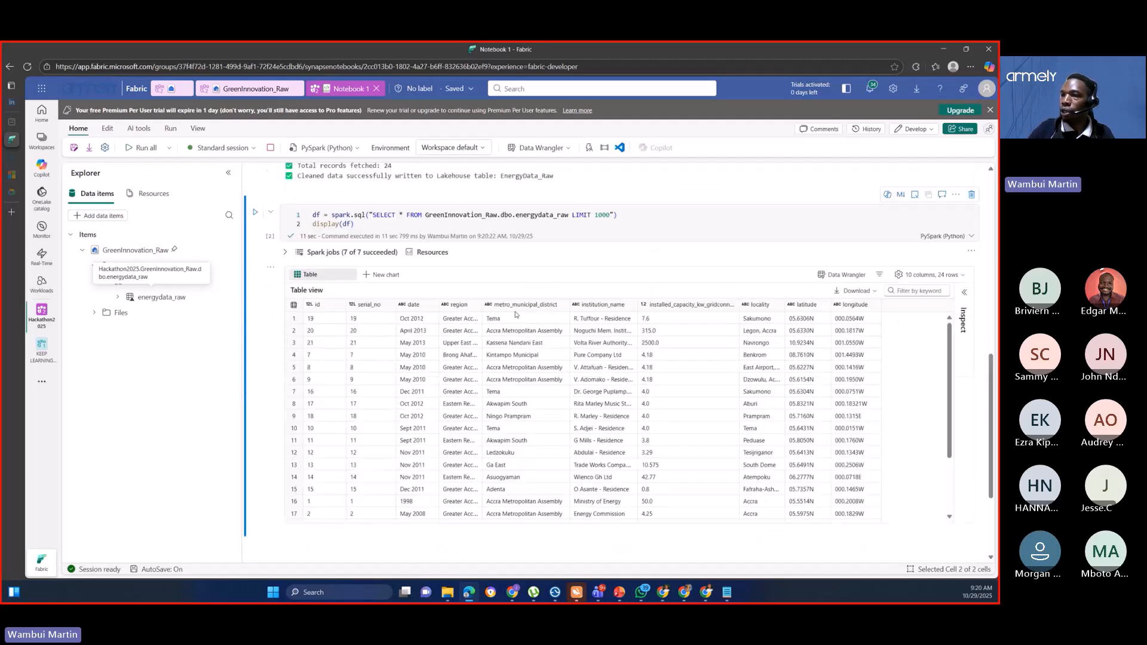
scroll(510, 358, "down", 5)
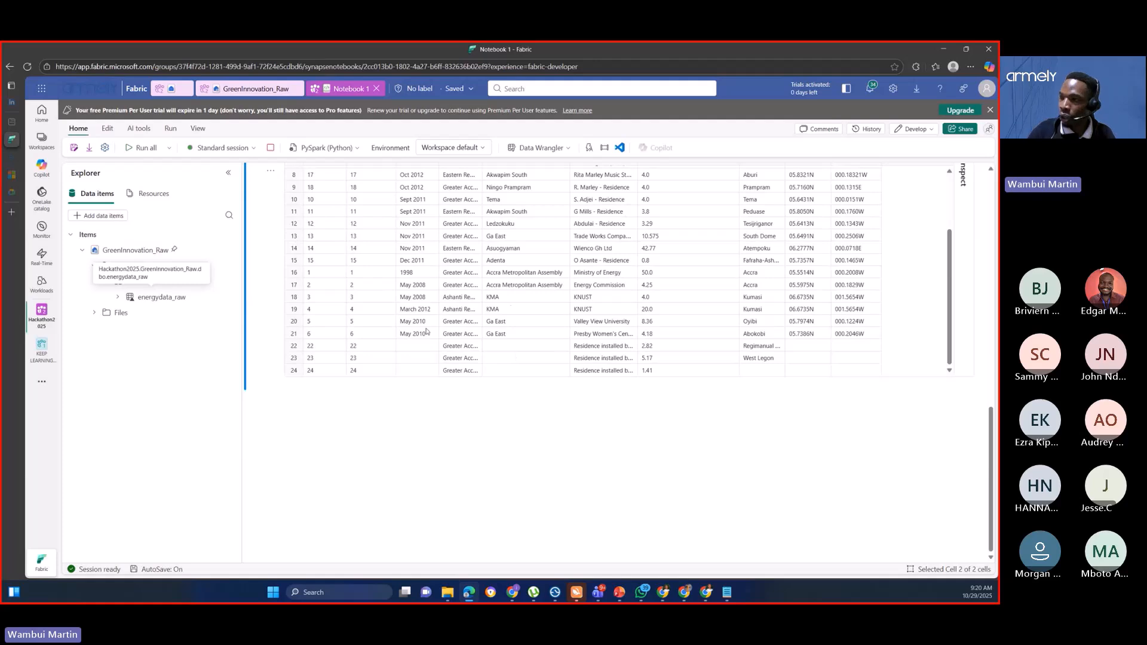
scroll(510, 307, "up", 5)
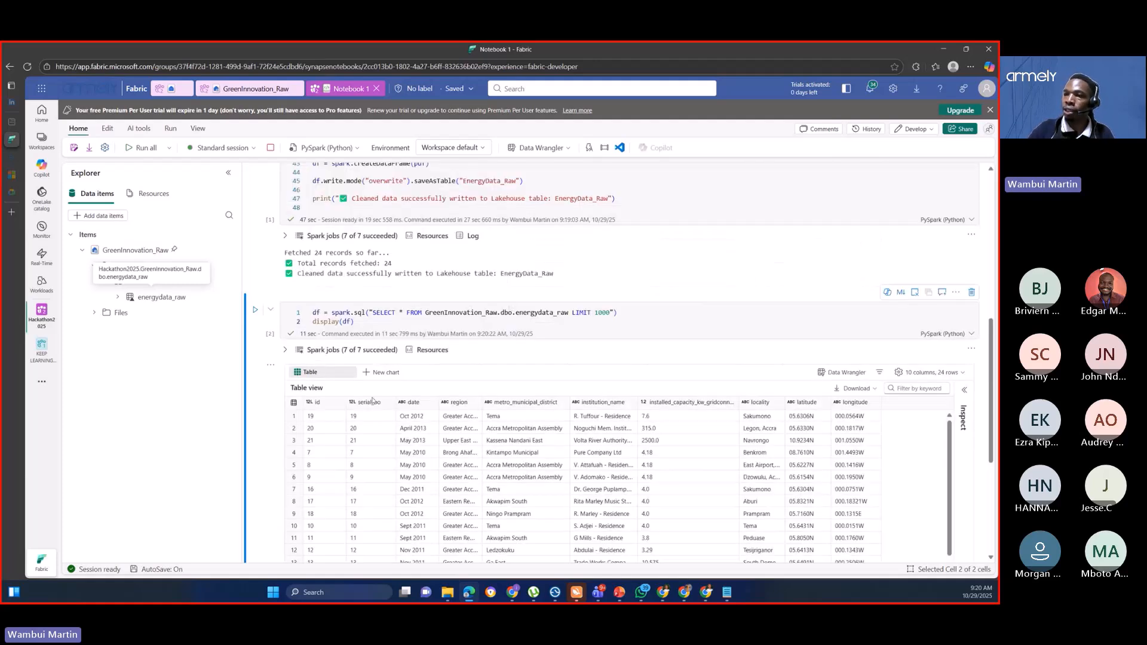
Step: Examine the displayed energydata_raw rows and columns down to the last record, and look back over the ingestion script
scroll(416, 444, "down", 5)
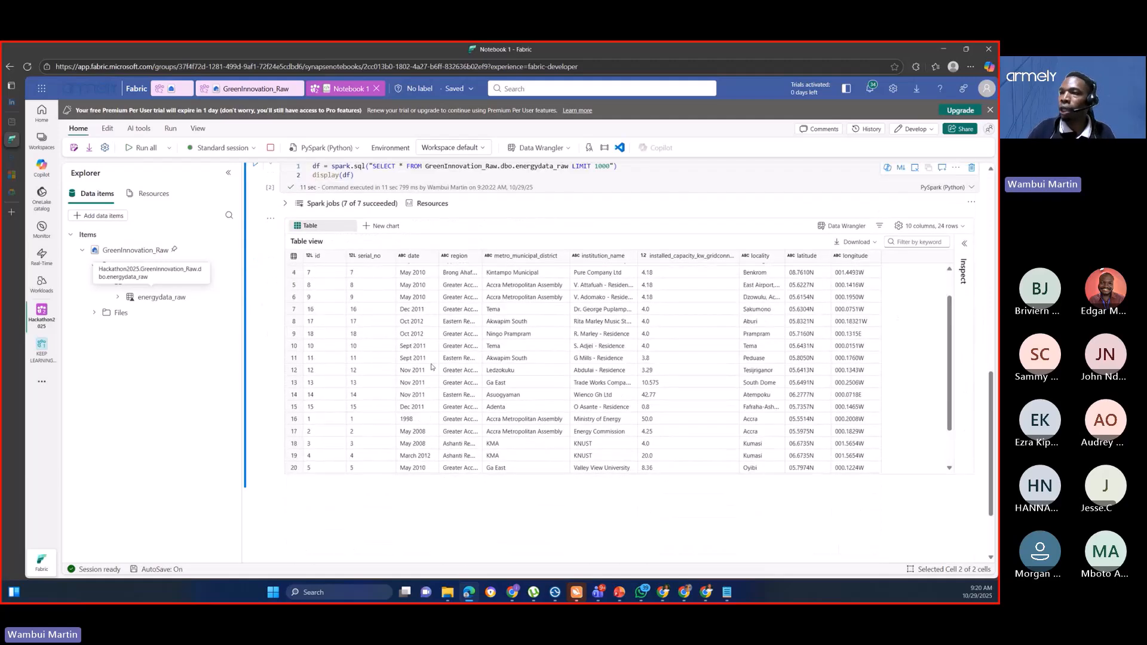
scroll(432, 367, "up", 5)
scroll(499, 402, "down", 3)
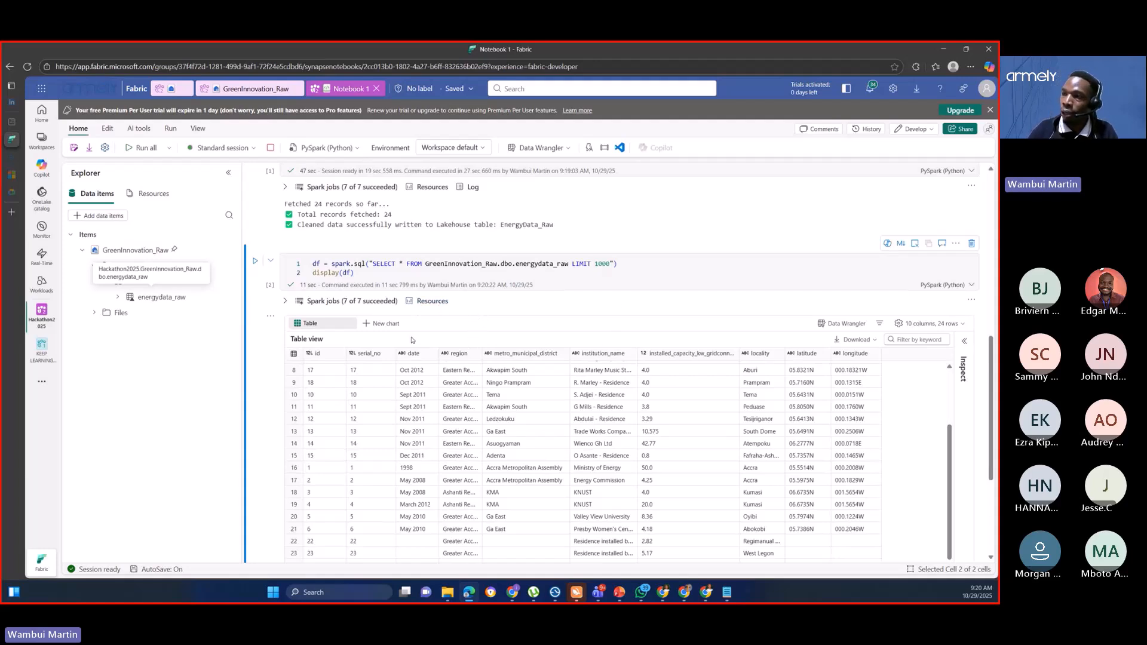
scroll(478, 275, "down", 5)
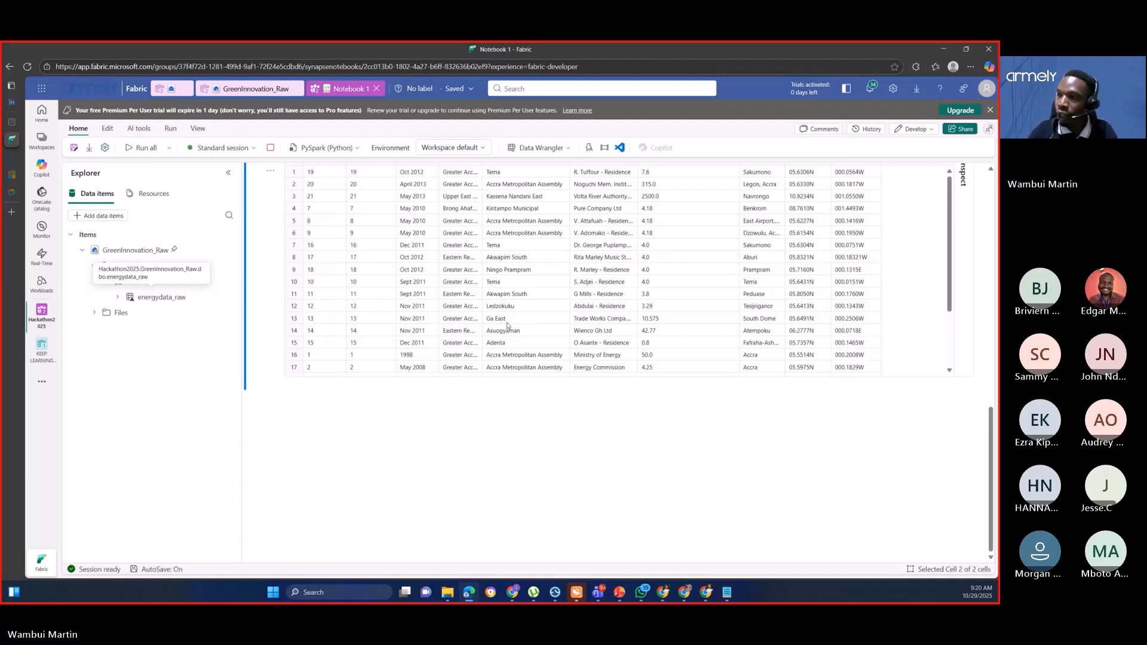
scroll(499, 293, "down", 3)
scroll(497, 288, "up", 2)
scroll(498, 288, "down", 2)
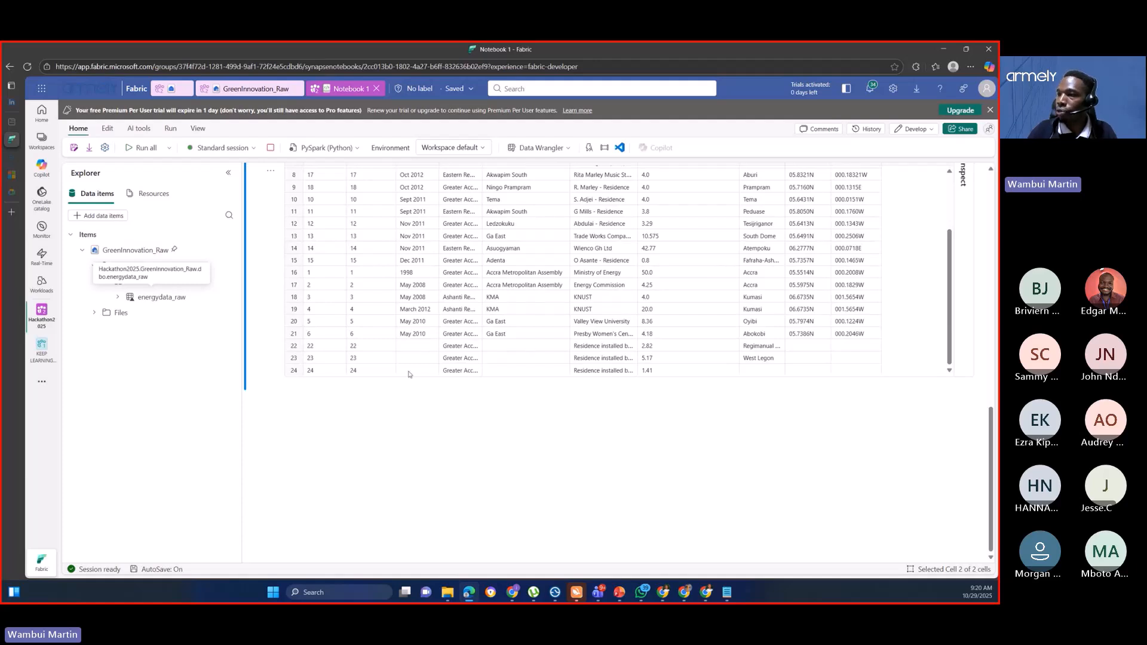
scroll(725, 283, "up", 3)
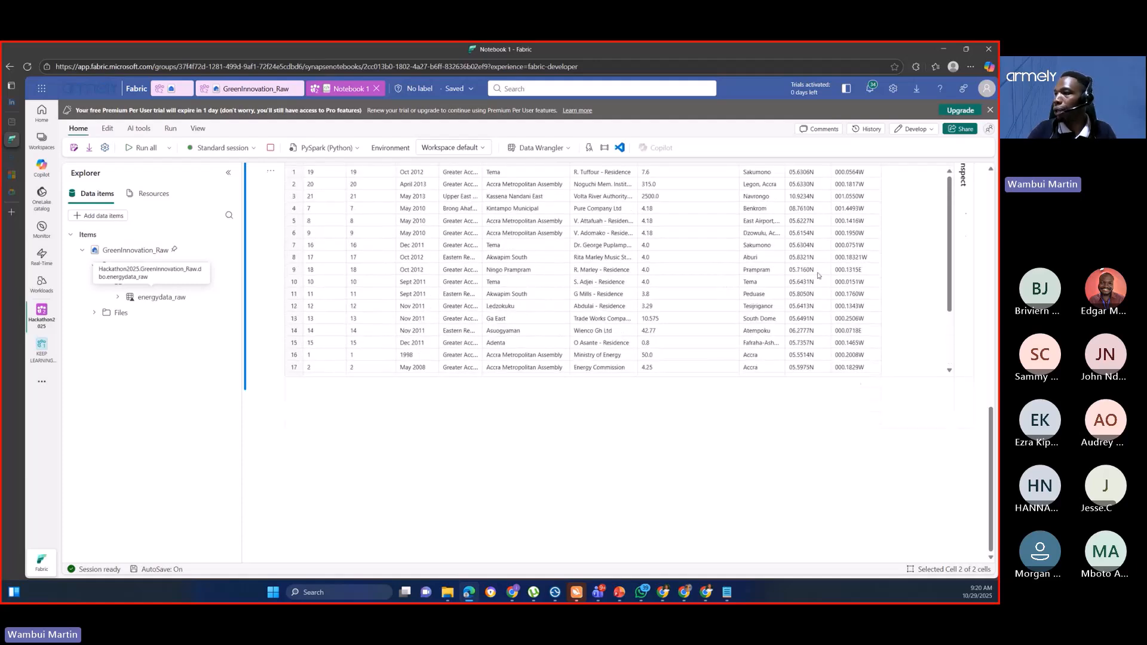
scroll(725, 283, "up", 2)
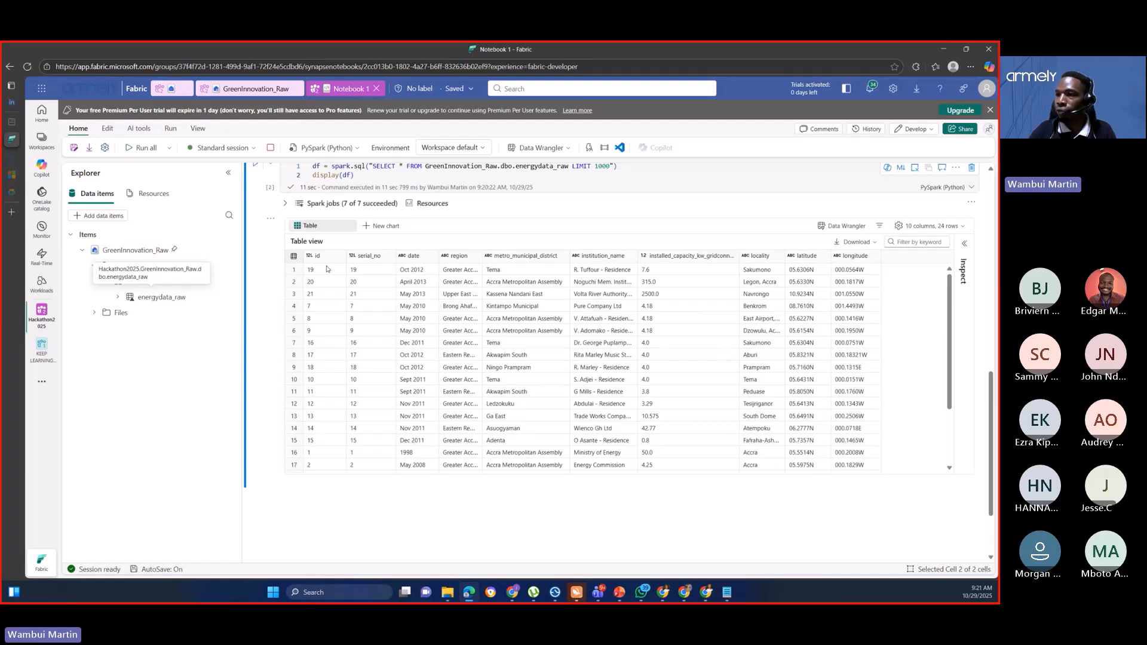
scroll(466, 267, "up", 1)
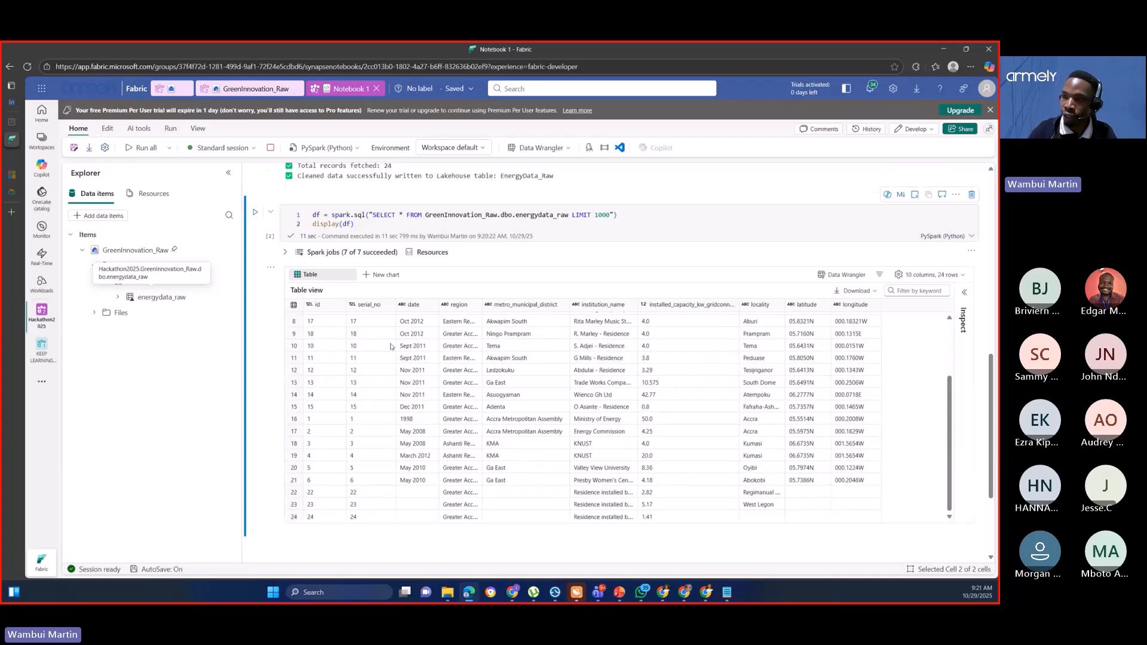
scroll(568, 347, "down", 5)
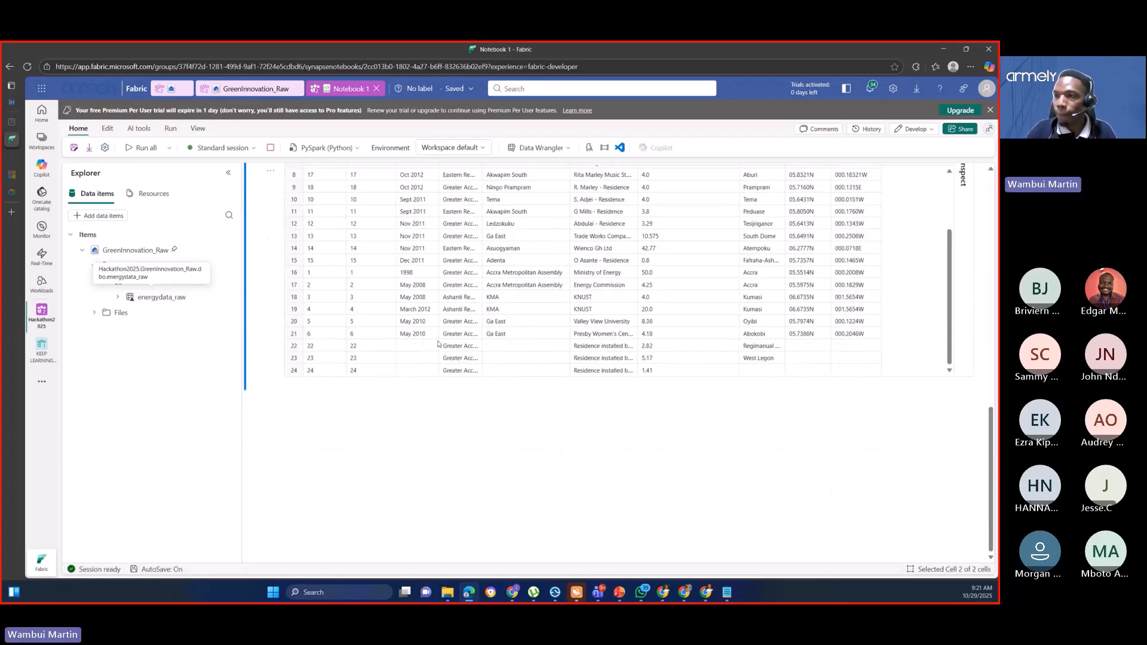
scroll(343, 309, "up", 3)
scroll(343, 308, "up", 5)
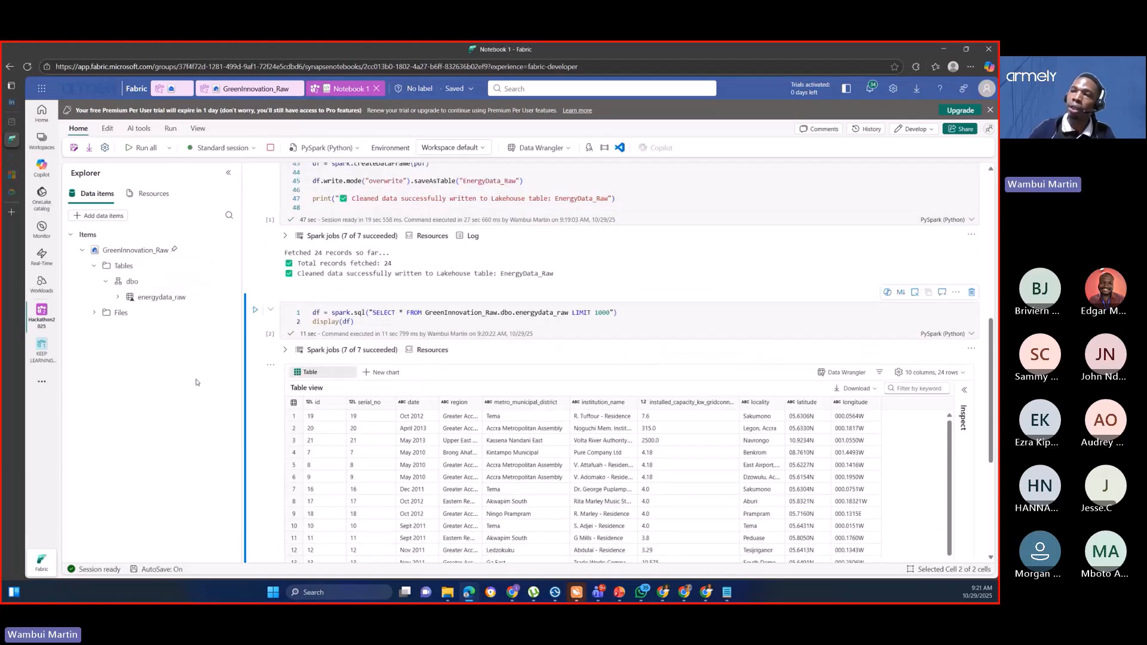
scroll(354, 387, "down", 4)
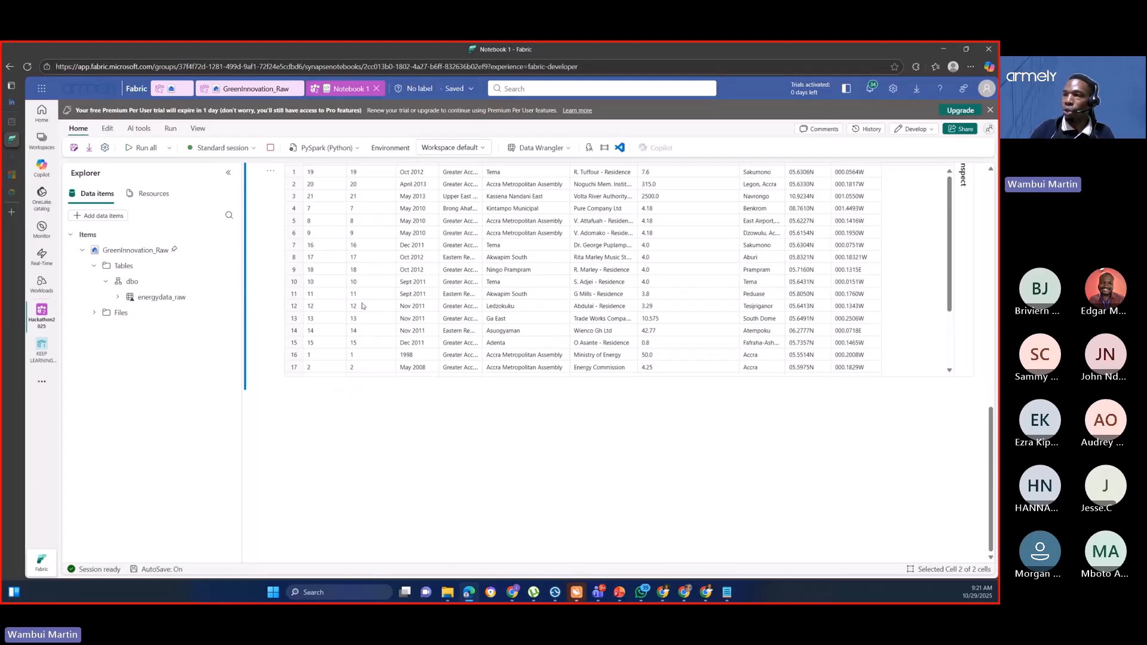
scroll(362, 306, "up", 4)
scroll(363, 306, "up", 6)
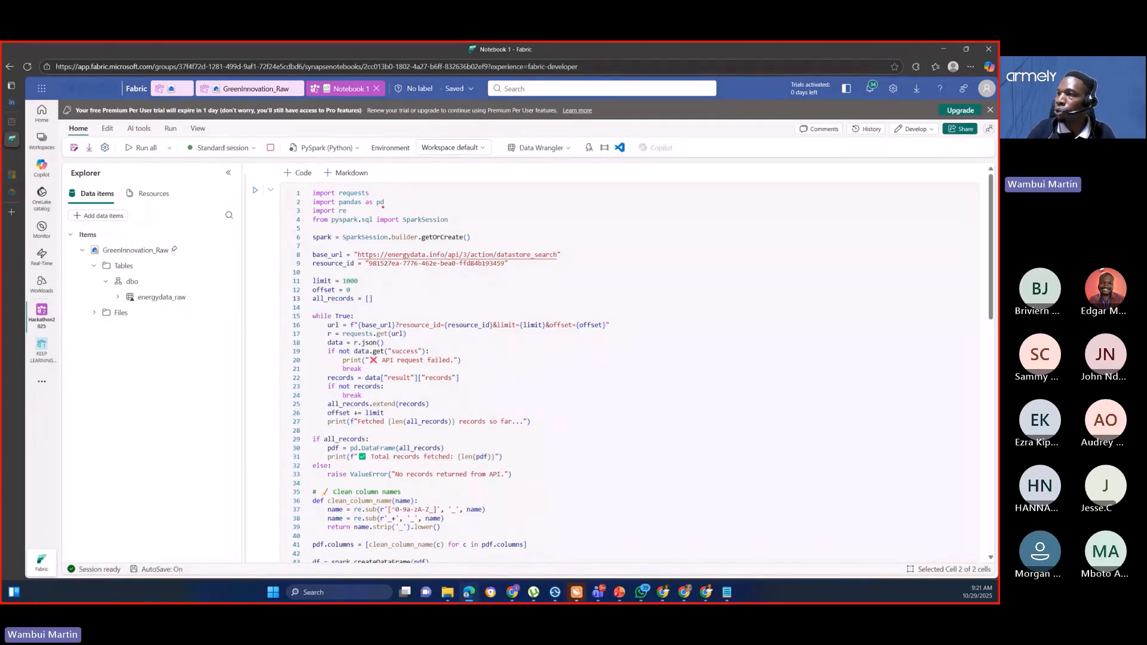
mouse_move(525, 128)
left_mouse_down()
mouse_move(483, 153)
mouse_move(580, 149)
mouse_move(515, 126)
left_mouse_up()
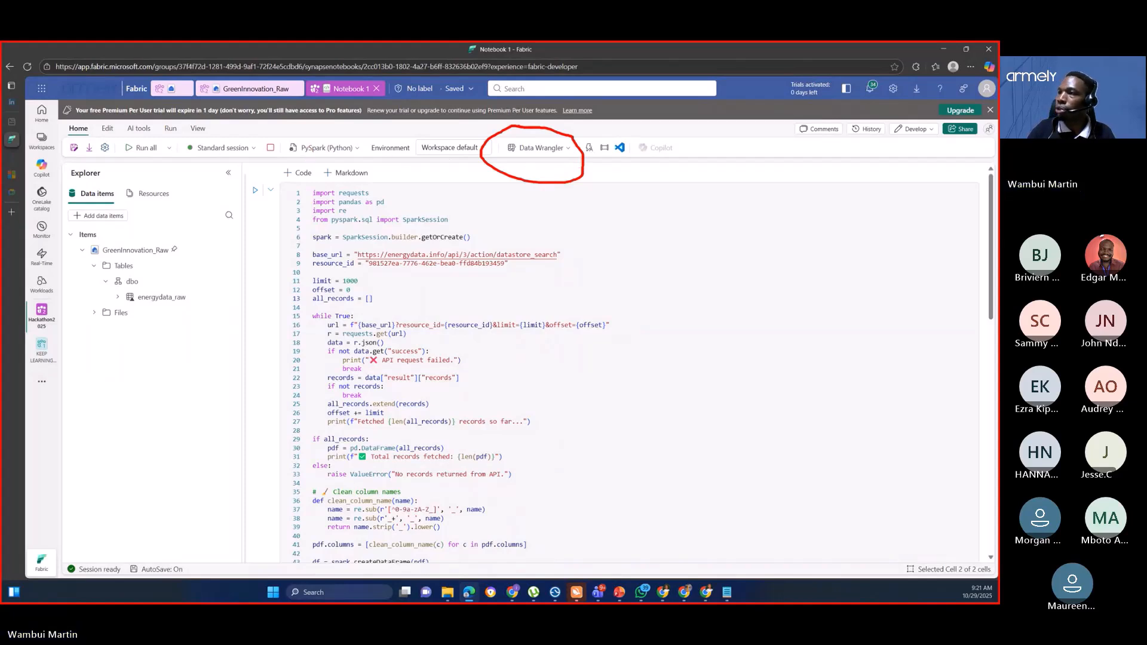
left_click_drag(293, 156, 359, 160)
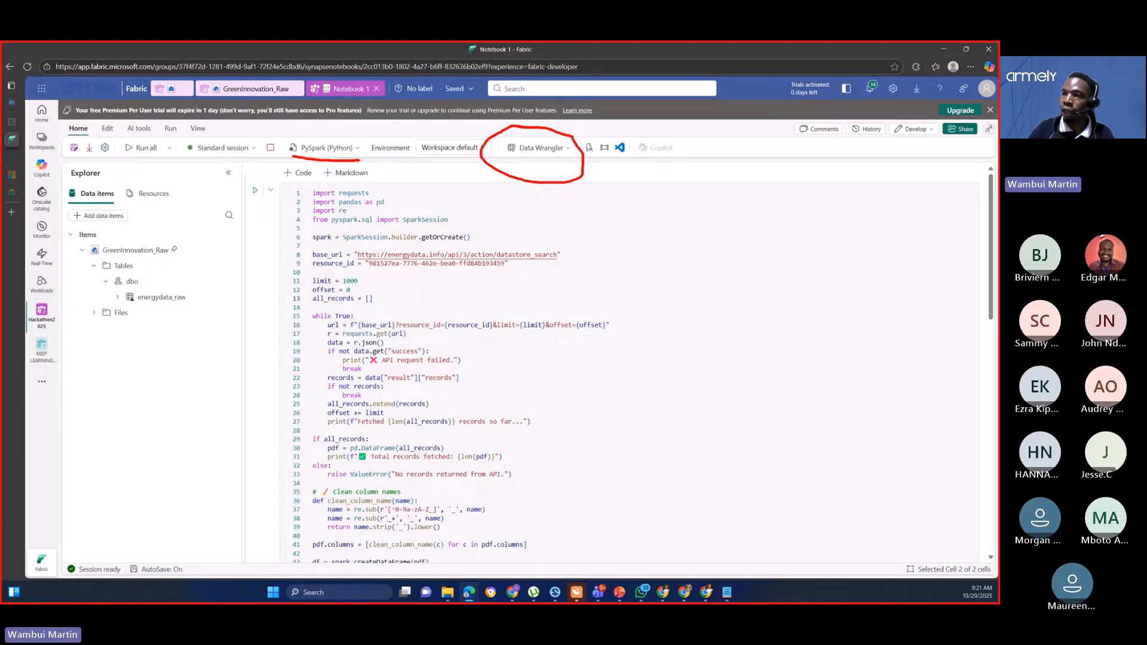
key("Escape")
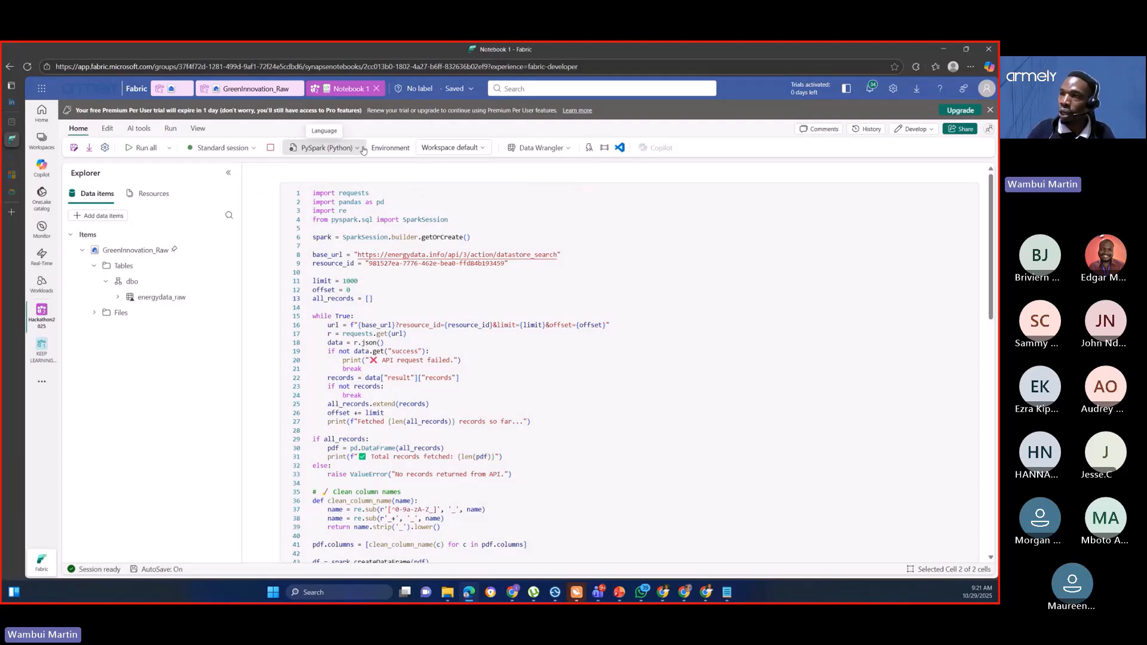
Step: Check which languages are available for the notebook, leaving PySpark (Python) selected
left_click(358, 149)
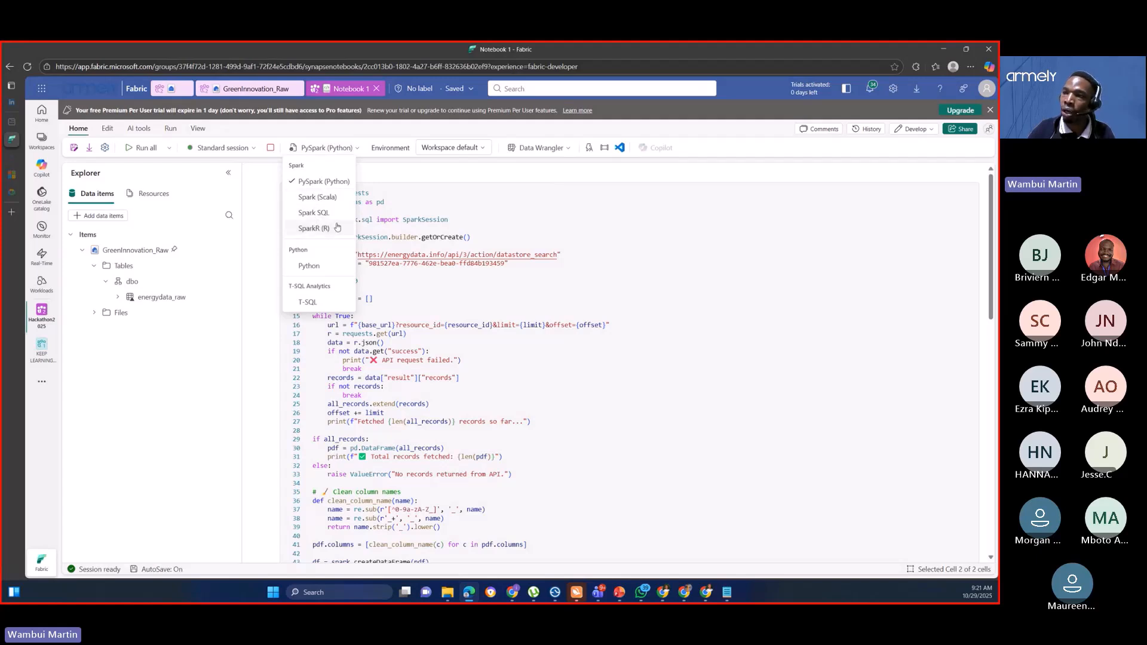
left_click(370, 193)
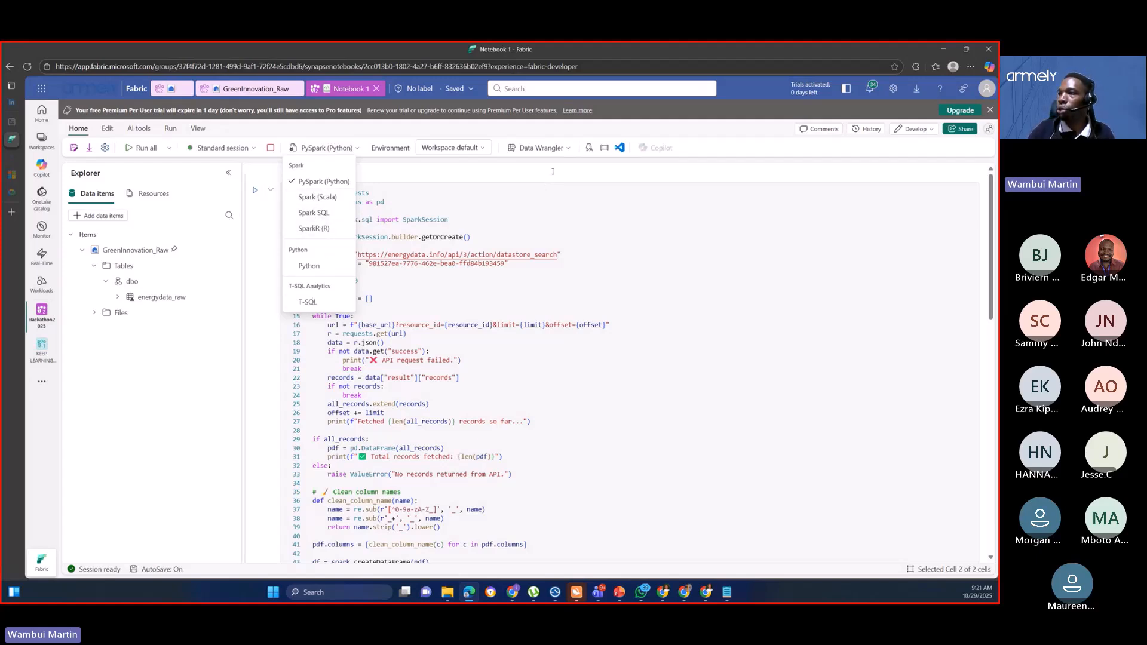
Step: Open the Spark DataFrame df in Data Wrangler
left_click(569, 150)
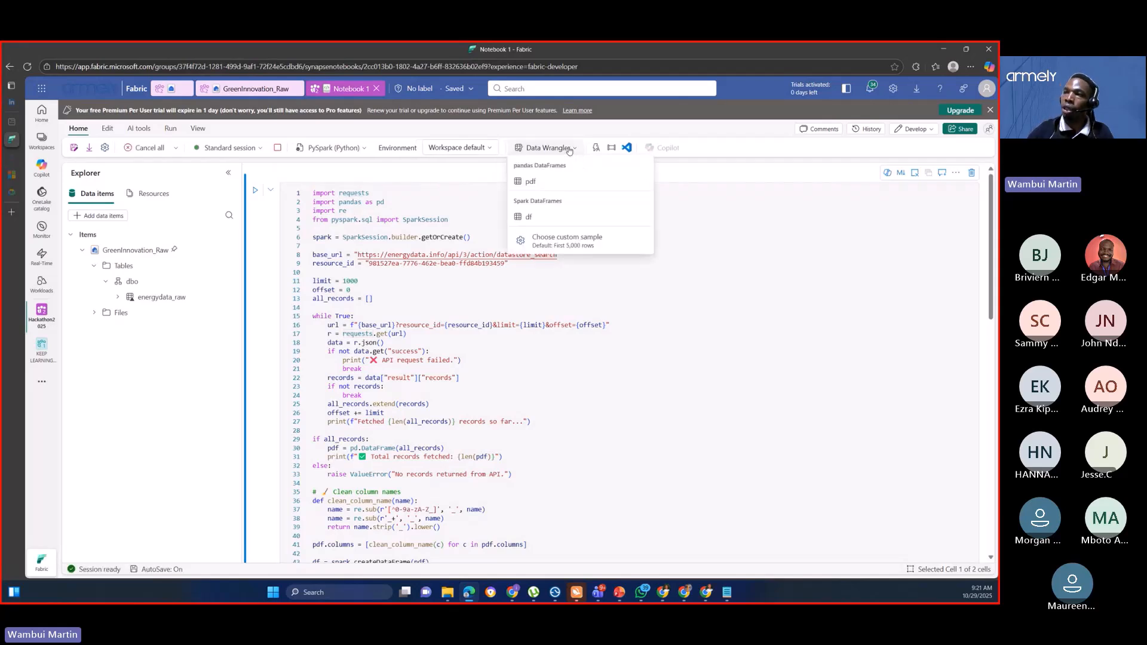
scroll(412, 336, "down", 6)
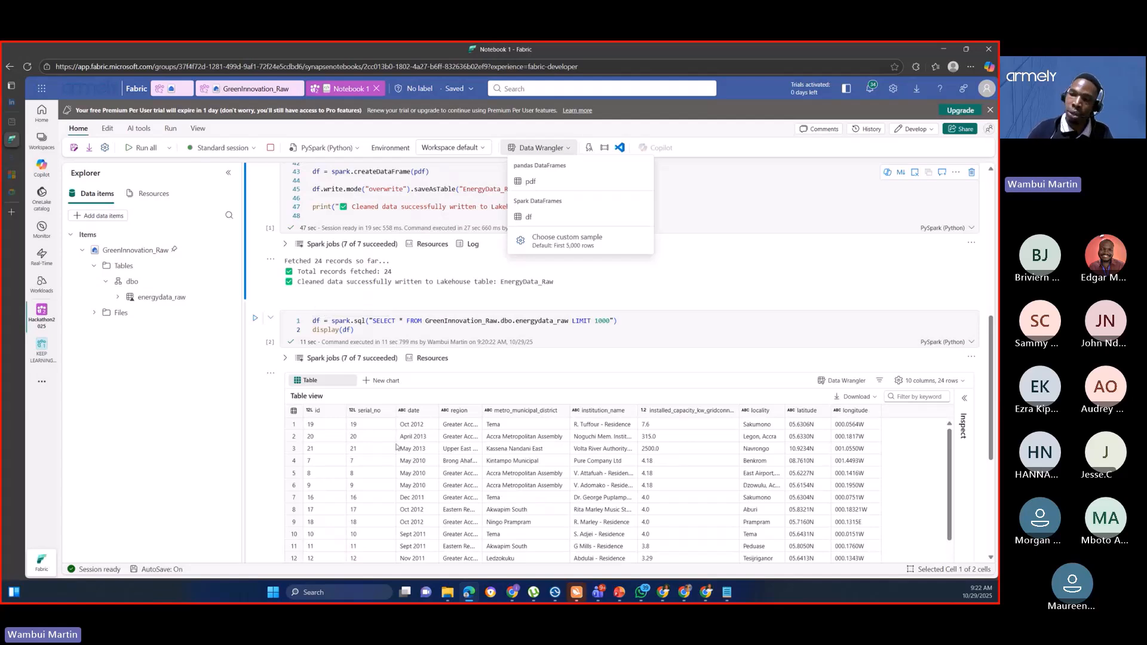
left_click(536, 216)
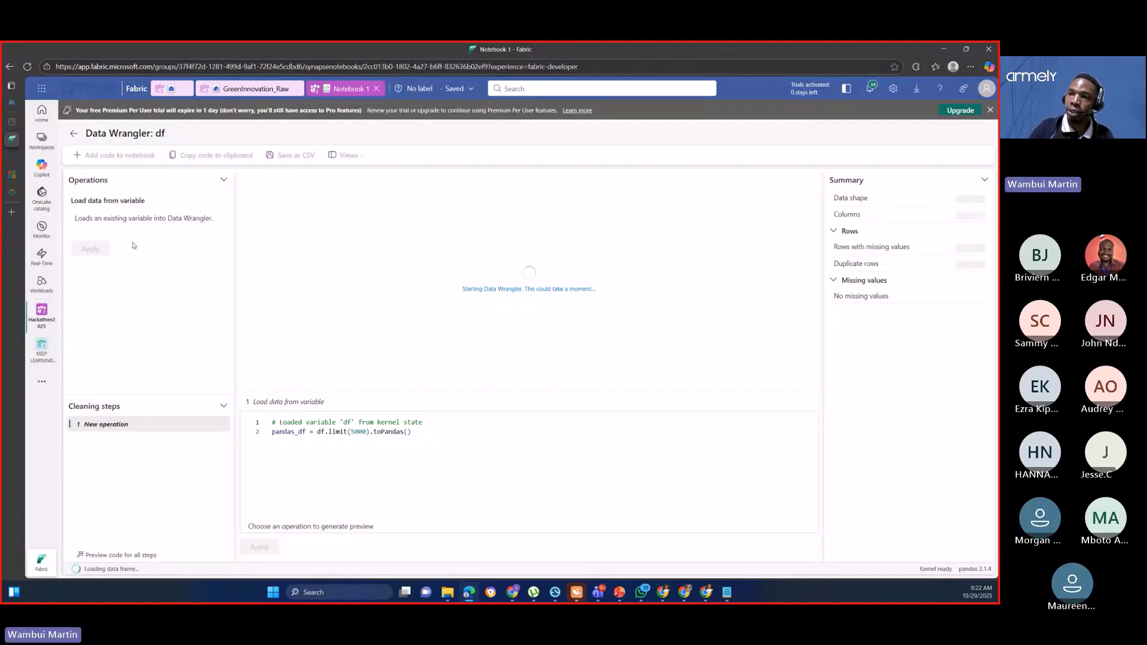
Step: Examine the df data grid in Data Wrangler, covering all its columns and the value distribution of the id column
scroll(513, 310, "down", 3)
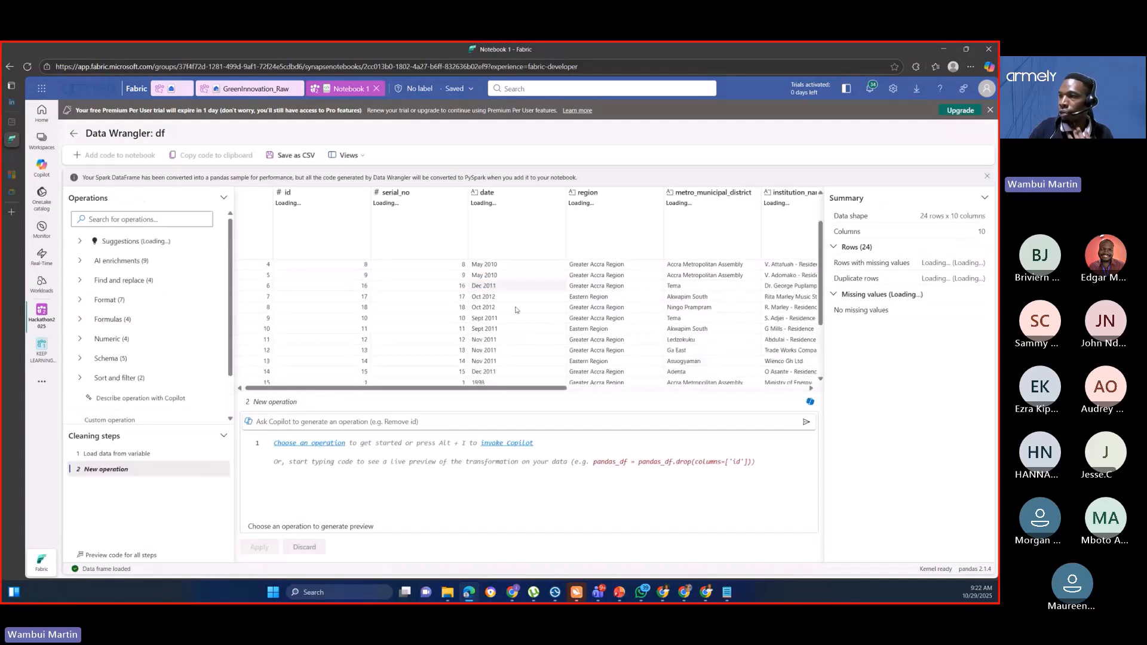
scroll(605, 261, "up", 3)
mouse_move(422, 246)
scroll(431, 280, "up", 2)
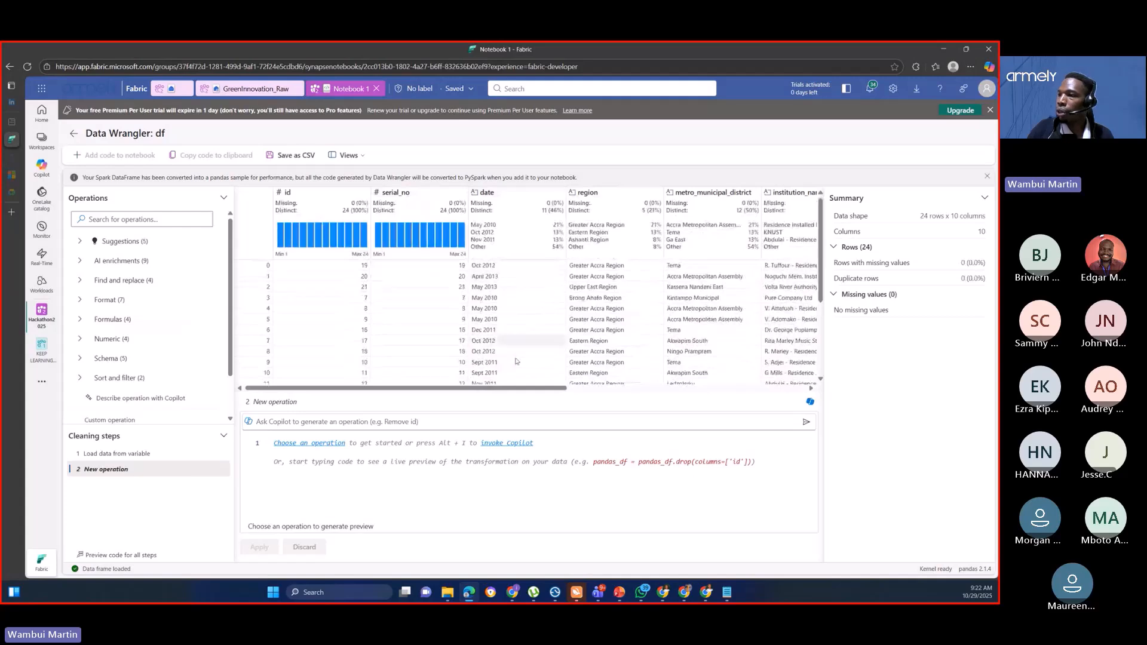
scroll(519, 391, "right", 5)
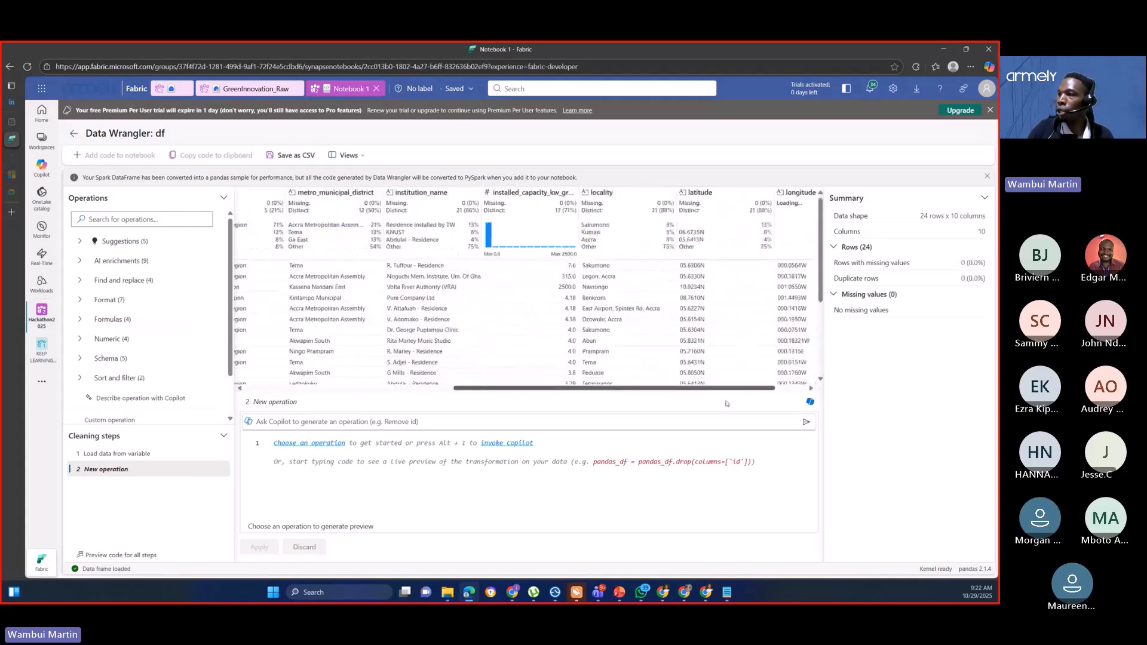
scroll(606, 404, "left", 5)
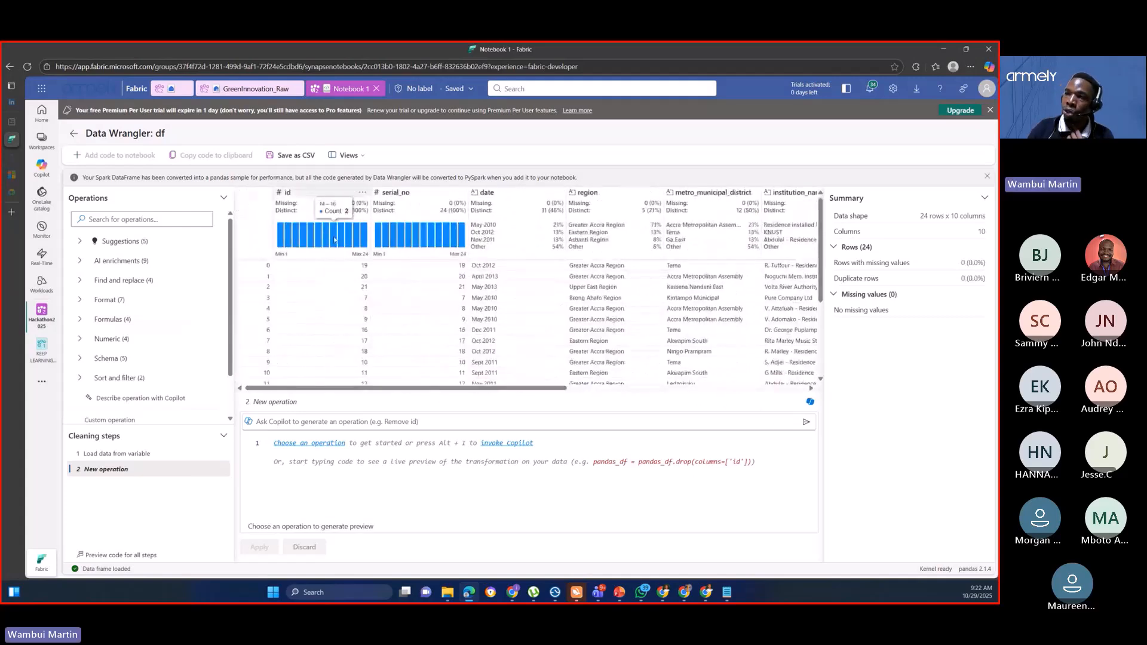
mouse_move(325, 241)
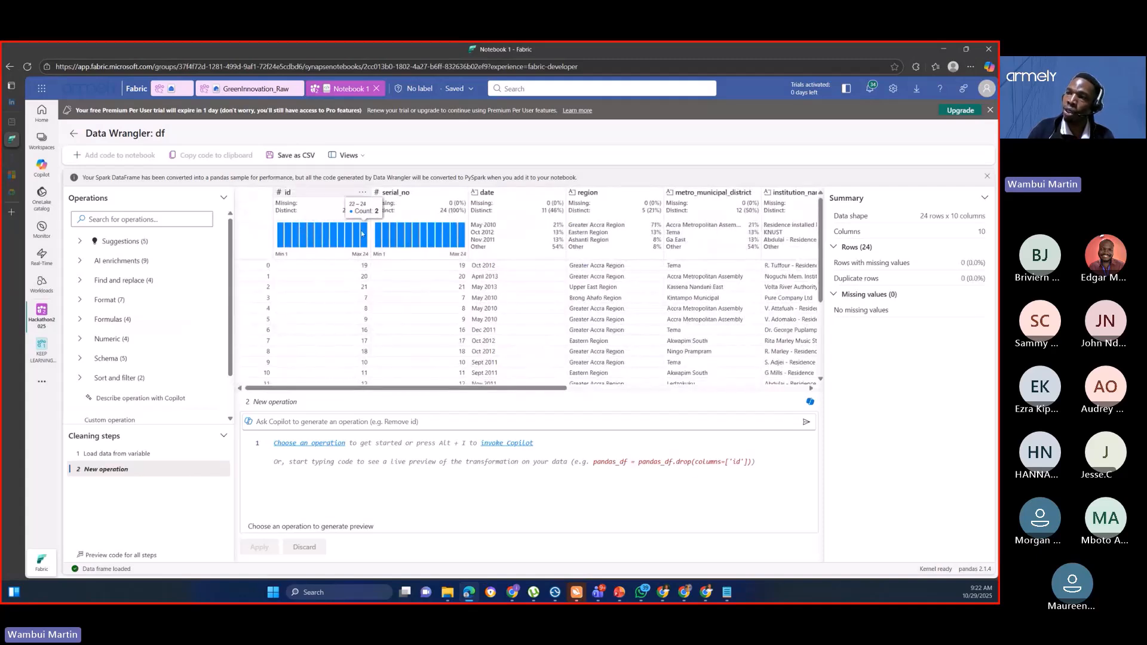
Step: Select the id column and examine its summary statistics and values down to the last row
left_click(335, 192)
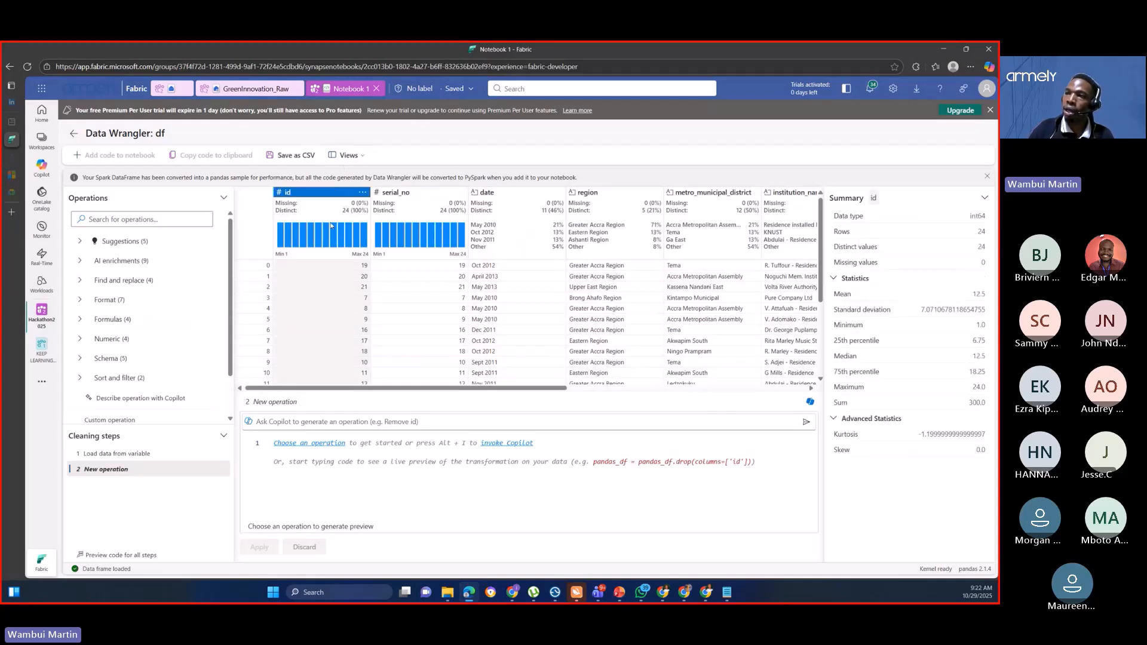
scroll(320, 281, "down", 2)
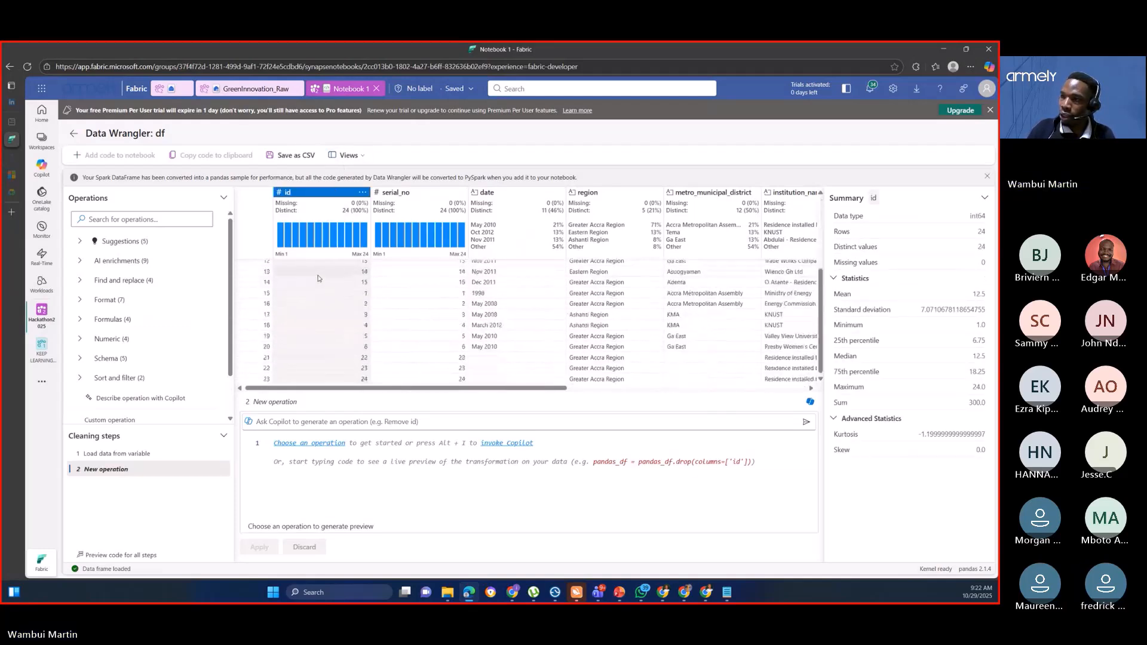
scroll(323, 284, "up", 2)
scroll(331, 272, "down", 4)
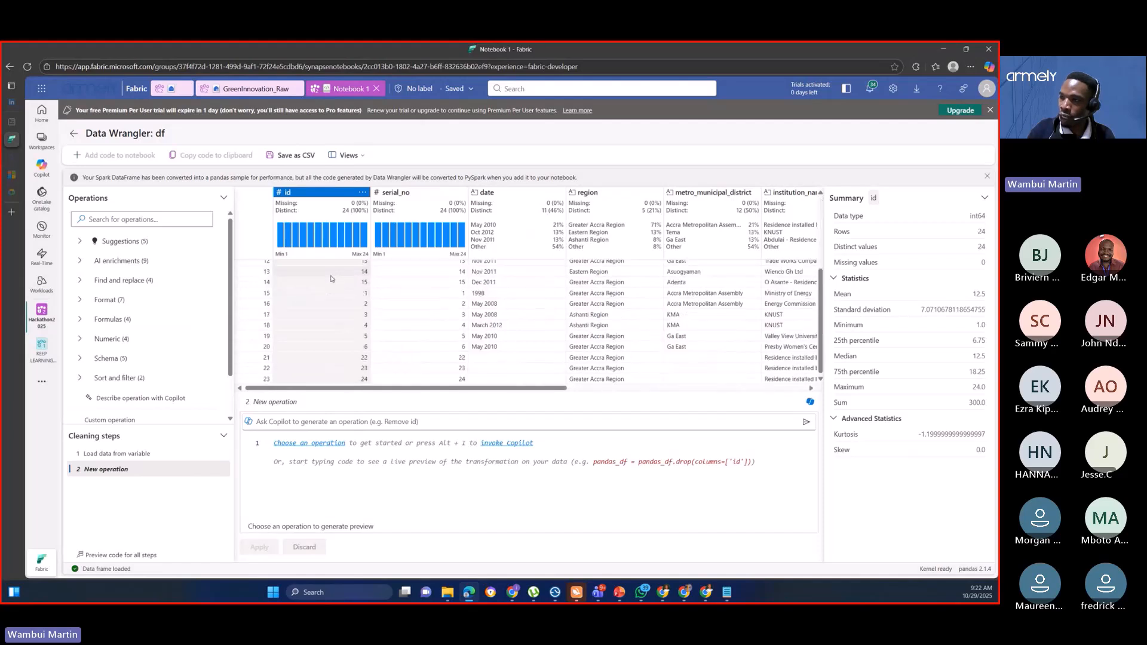
scroll(332, 279, "up", 3)
Step: Examine the rows and distribution headers of the remaining columns through longitude, including the date values
left_click_drag(392, 389, 592, 419)
scroll(570, 237, "down", 2)
scroll(569, 237, "up", 2)
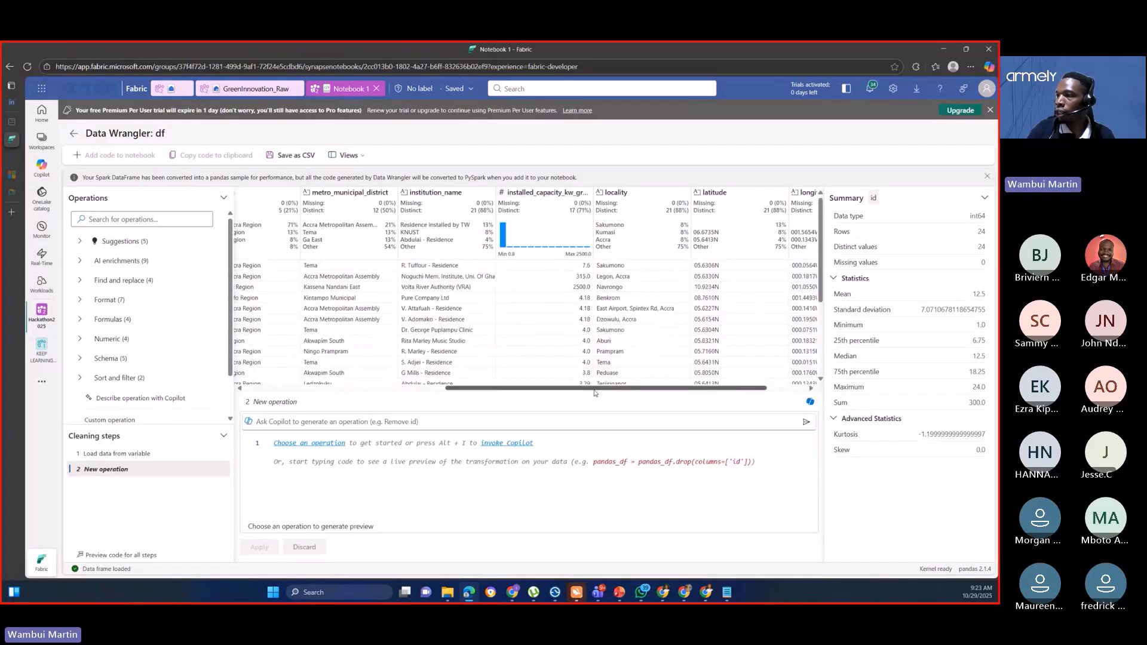
left_click_drag(597, 388, 680, 390)
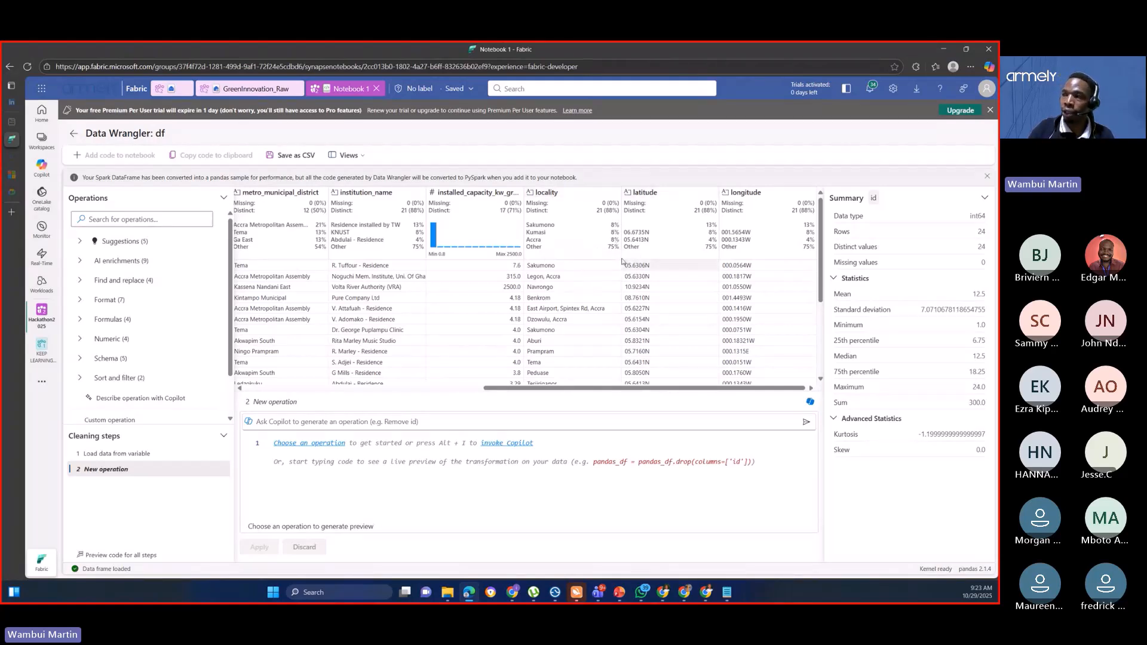
left_click_drag(562, 394, 510, 400)
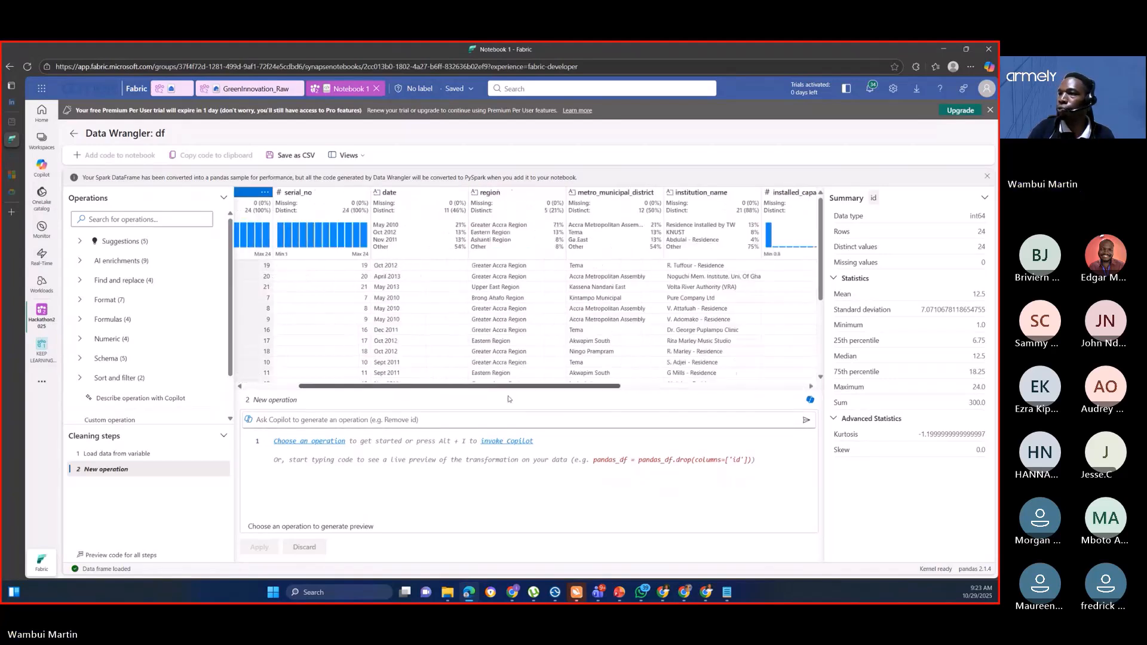
scroll(509, 237, "down", 3)
scroll(509, 237, "up", 3)
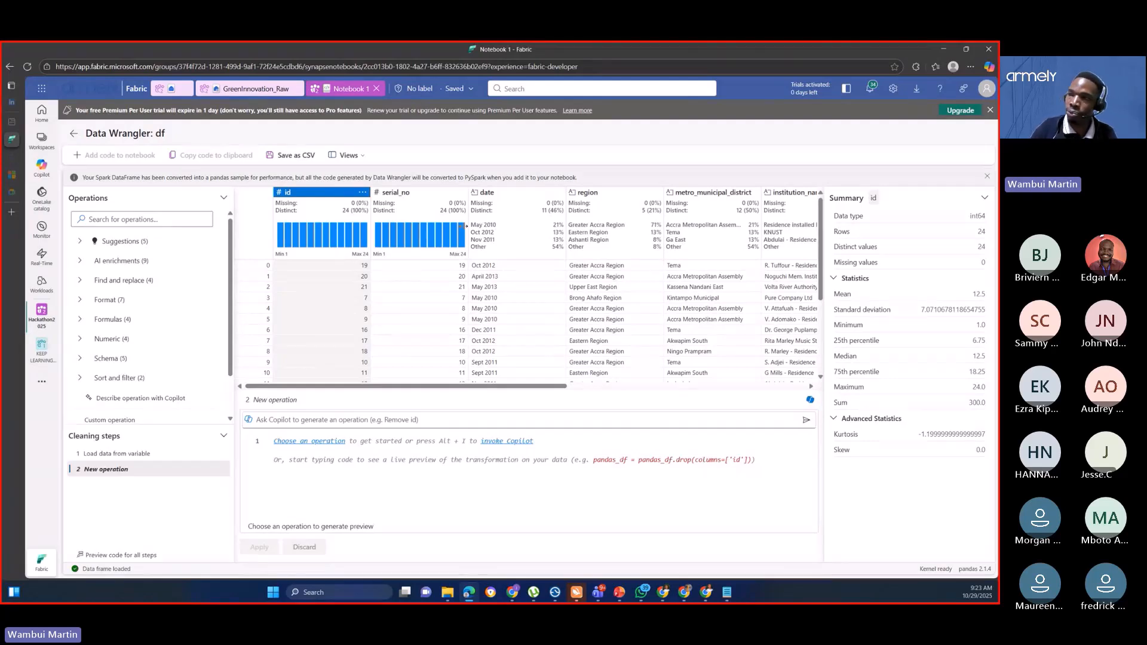
scroll(449, 273, "down", 3)
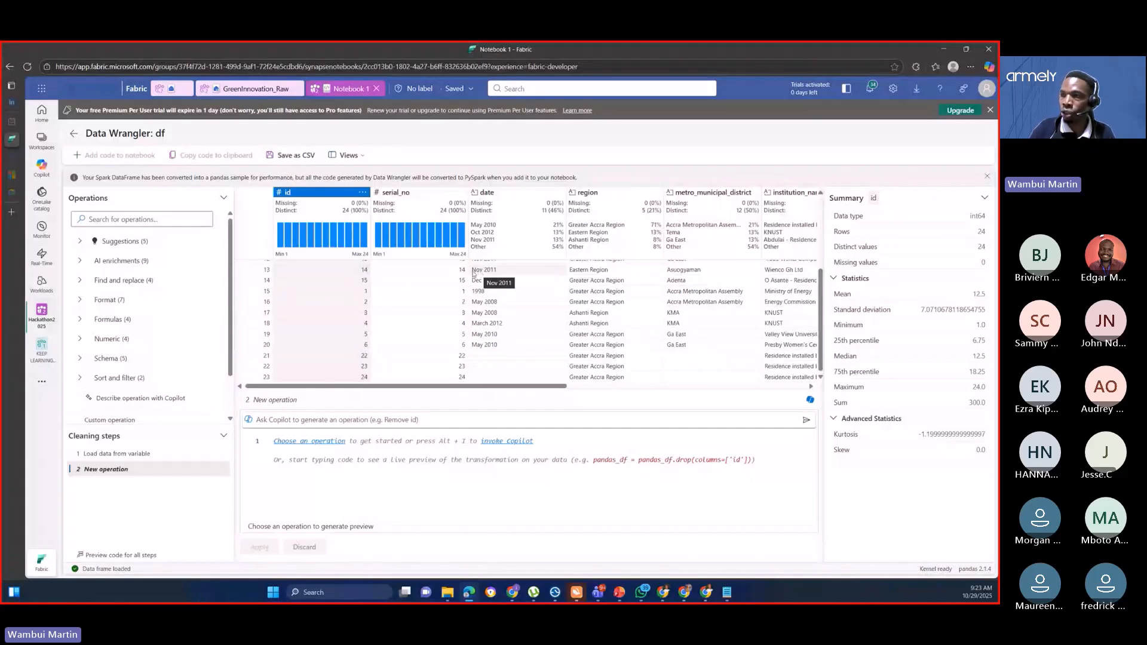
scroll(355, 285, "up", 3)
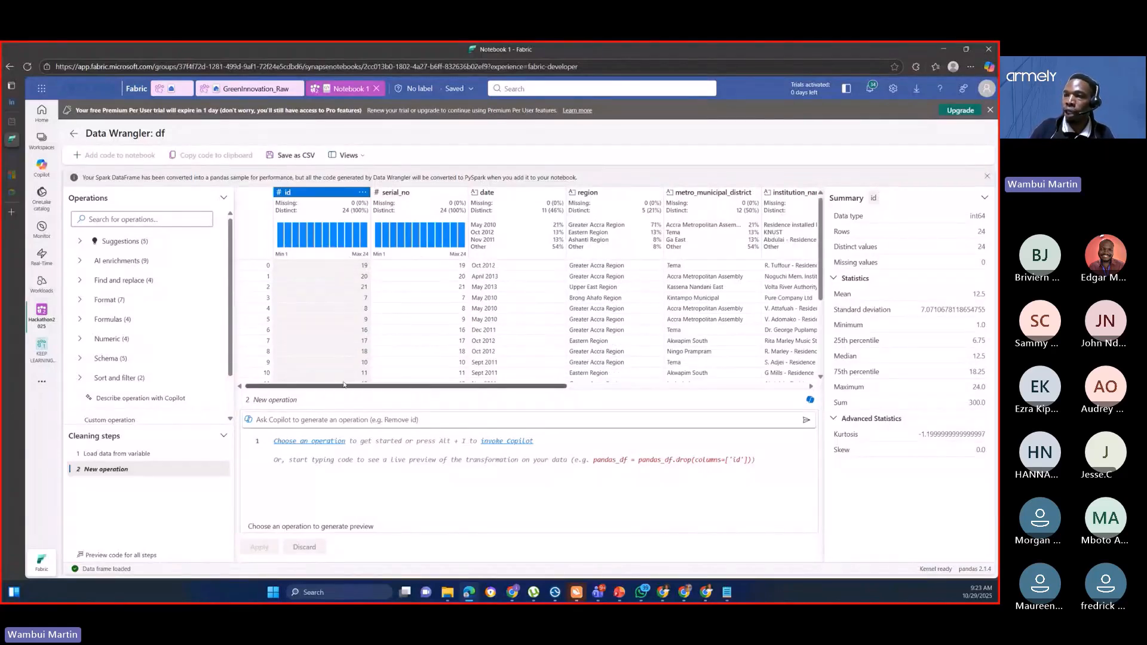
scroll(406, 213, "down", 3)
scroll(405, 213, "up", 3)
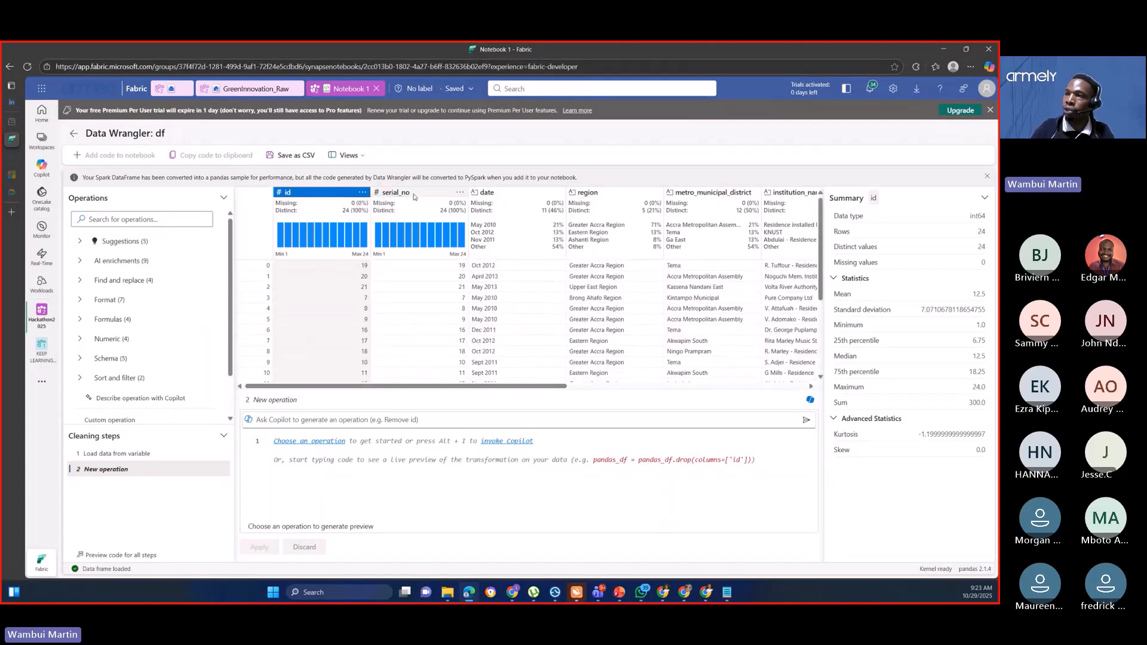
Step: Select the serial_no column for comparison and return the selection to the id column
left_click(415, 193)
left_click(333, 194)
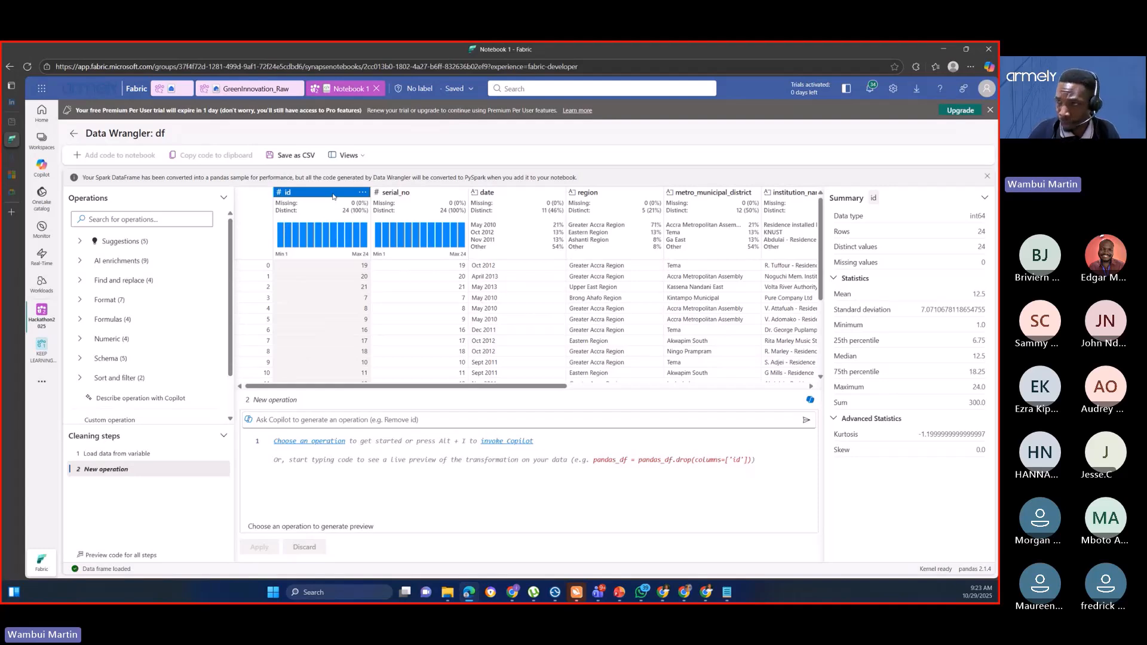
Step: Drop the id column from the data frame and apply the operation
scroll(329, 244, "down", 3)
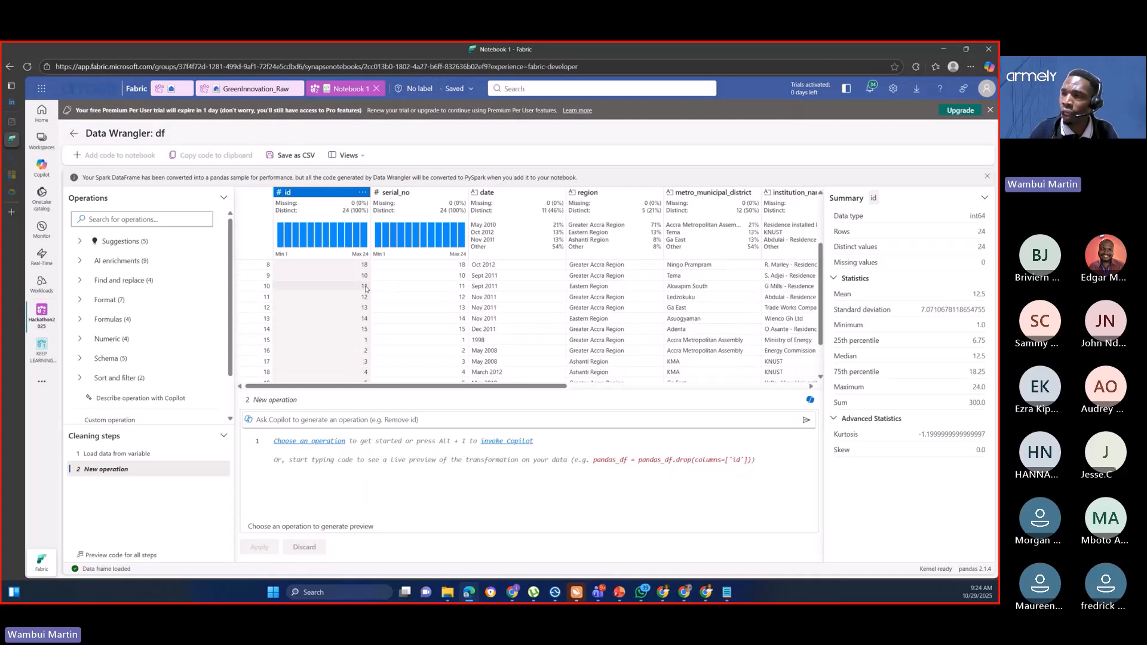
scroll(349, 266, "up", 3)
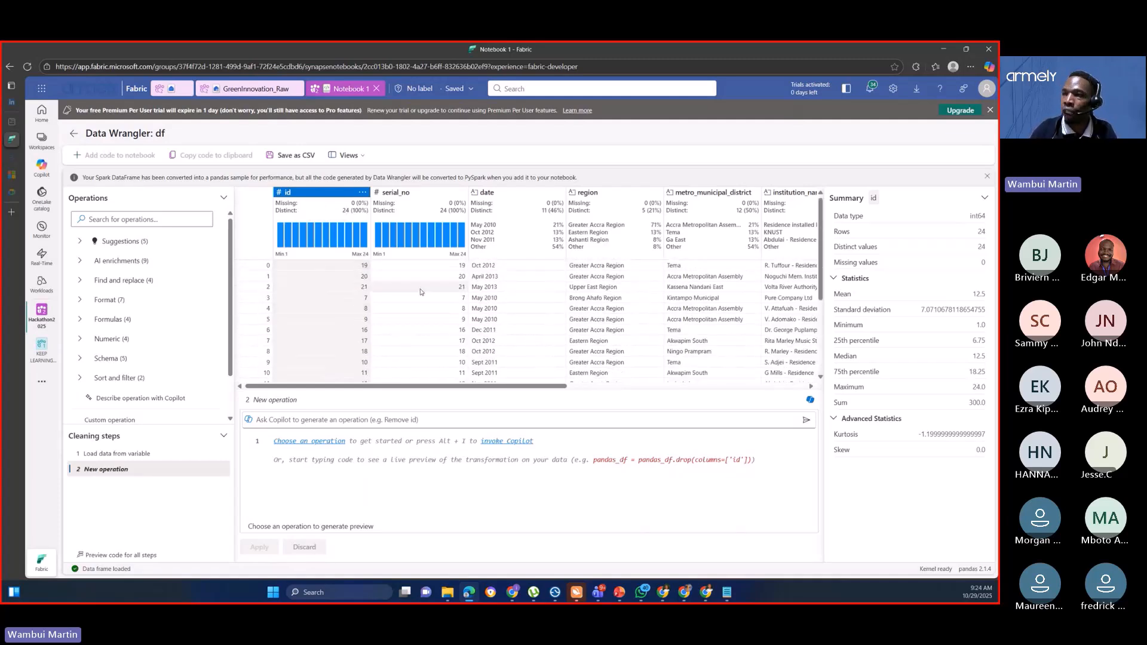
left_click(363, 193)
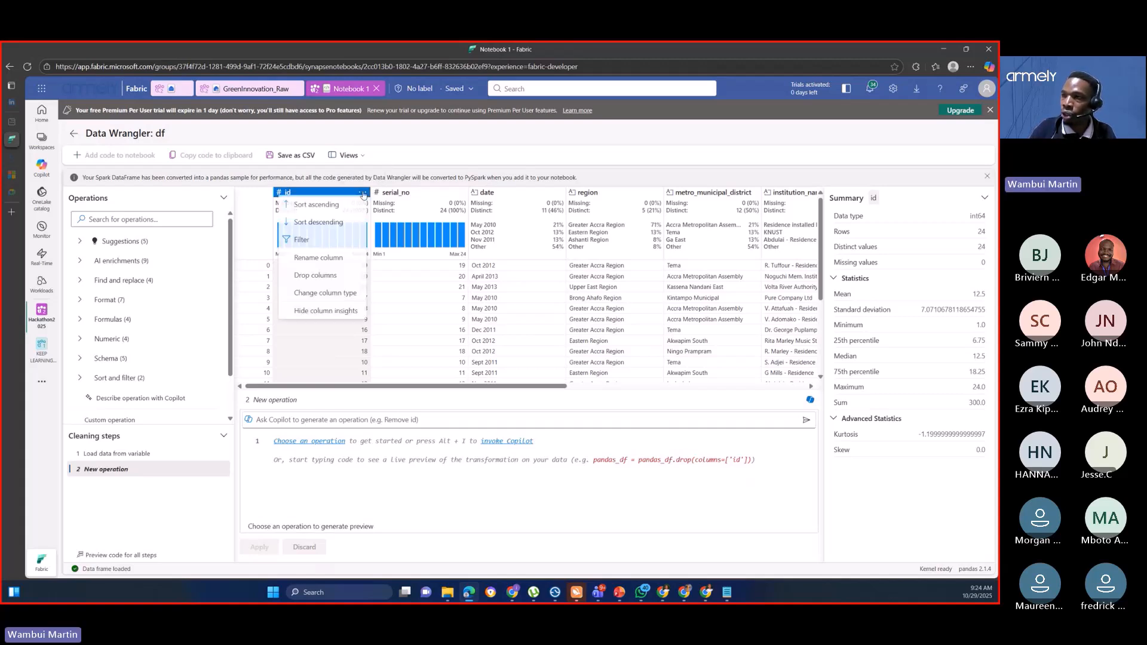
left_click(321, 276)
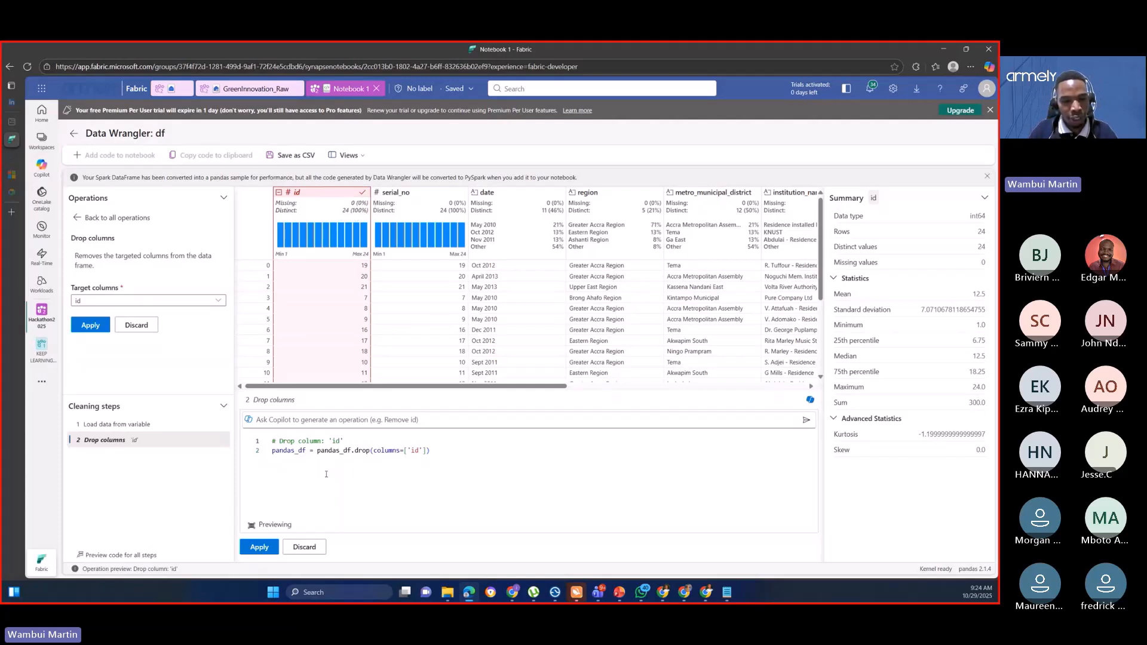
mouse_move(462, 458)
left_mouse_down()
mouse_move(359, 412)
mouse_move(227, 436)
mouse_move(359, 501)
mouse_move(460, 440)
left_mouse_up()
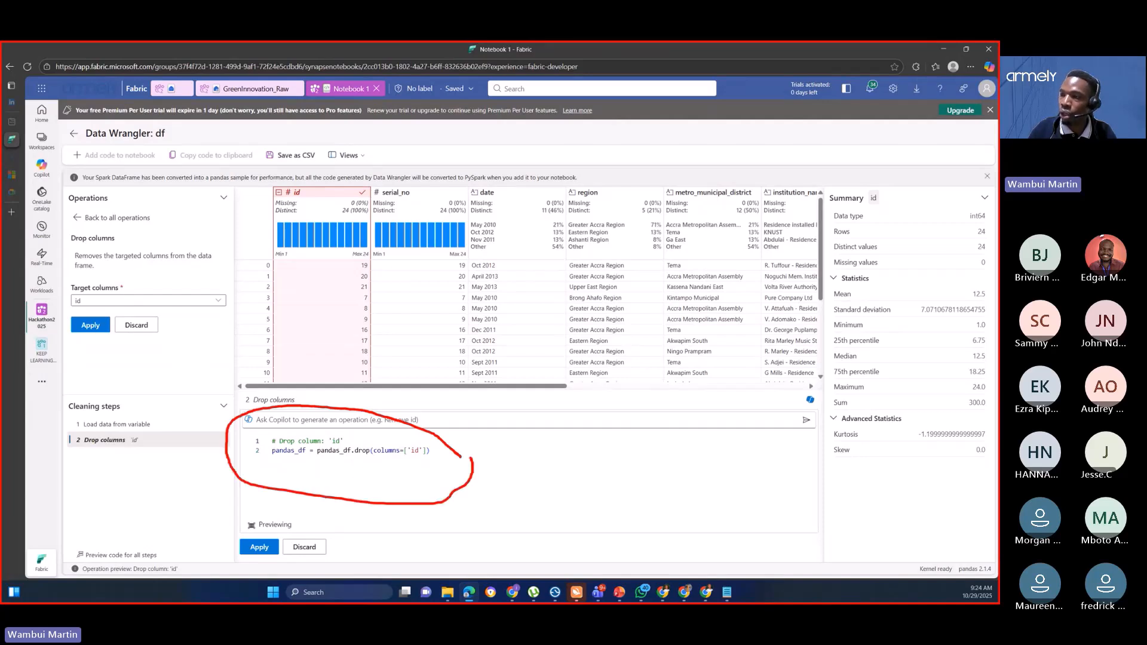
left_click_drag(269, 461, 447, 471)
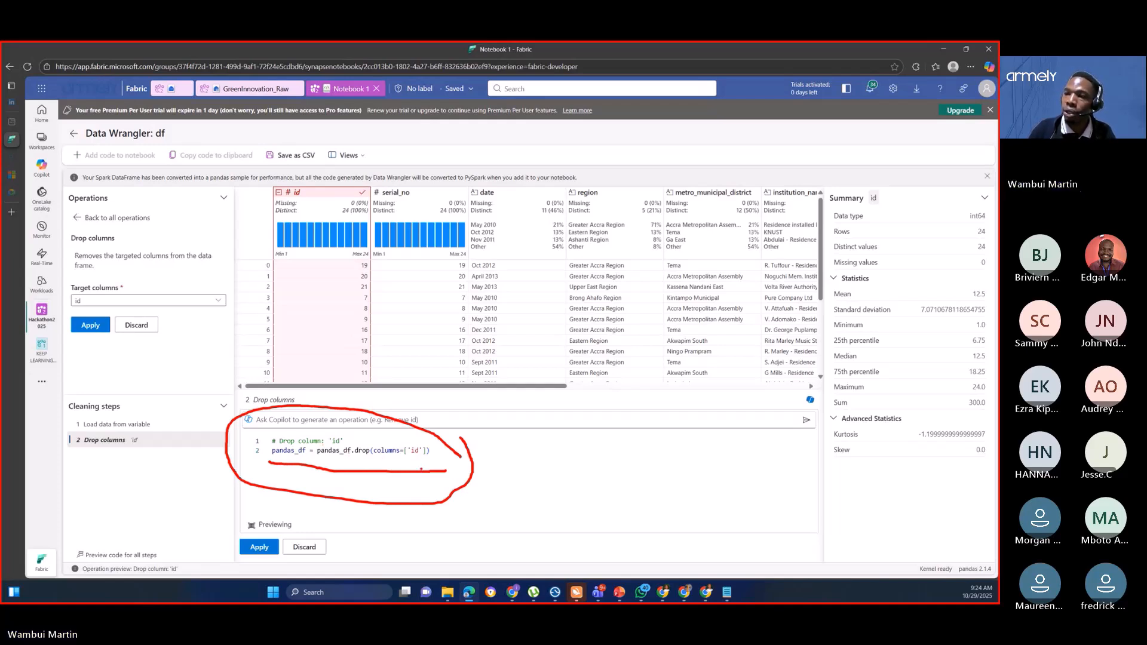
key("Escape")
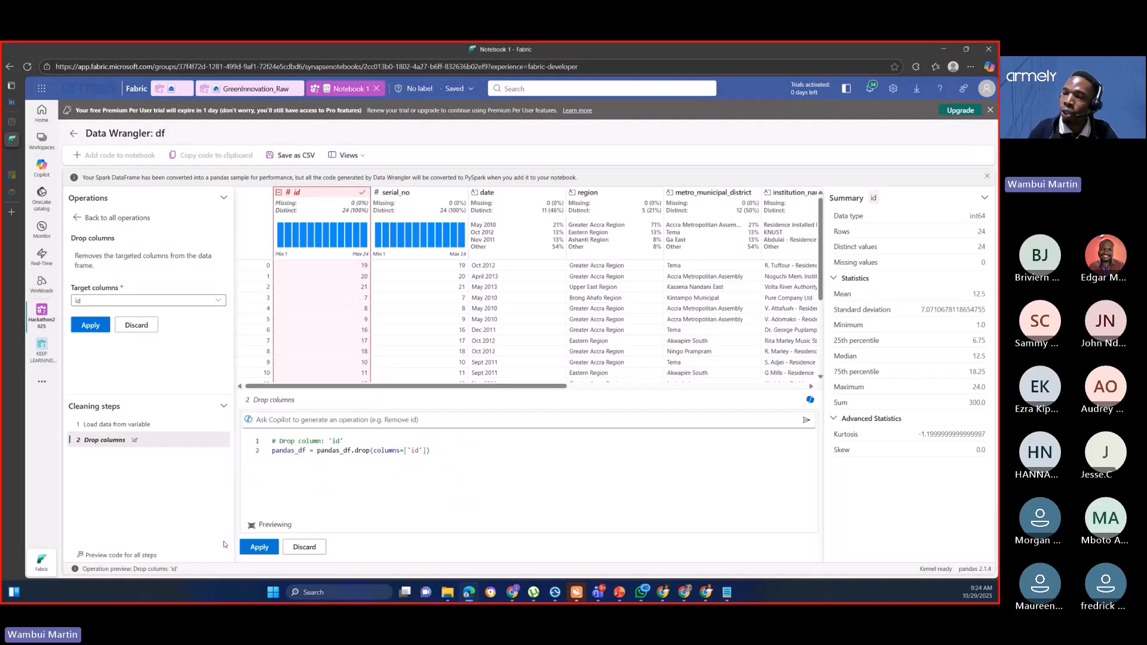
left_click(260, 548)
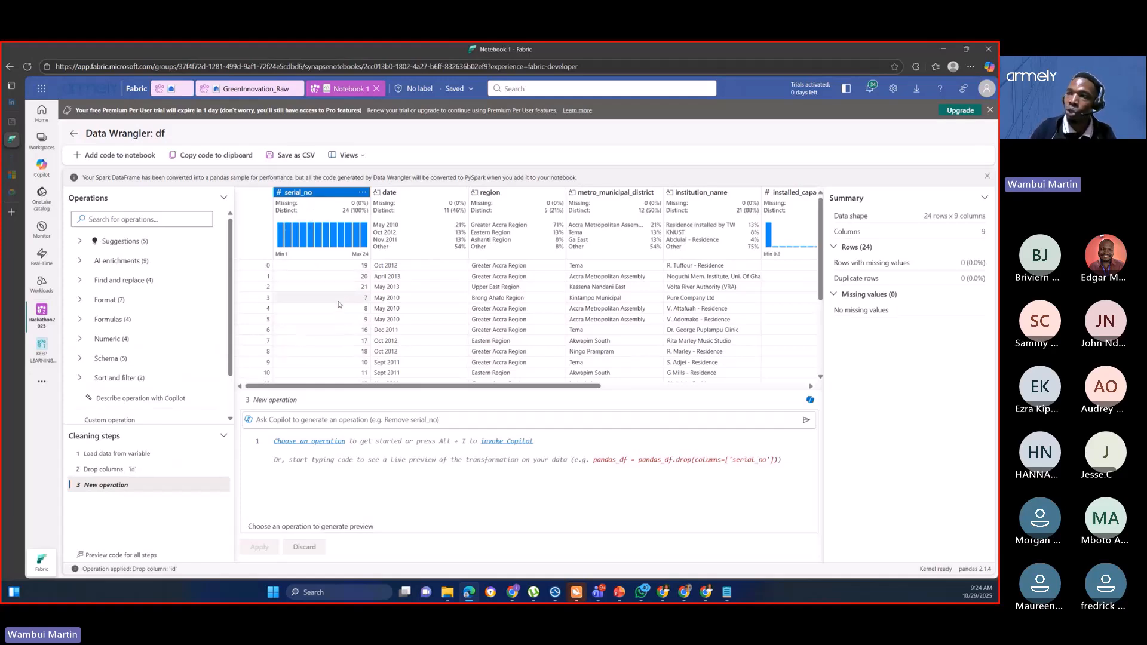
Step: Drop the serial_no column as well and apply the operation
left_click(362, 193)
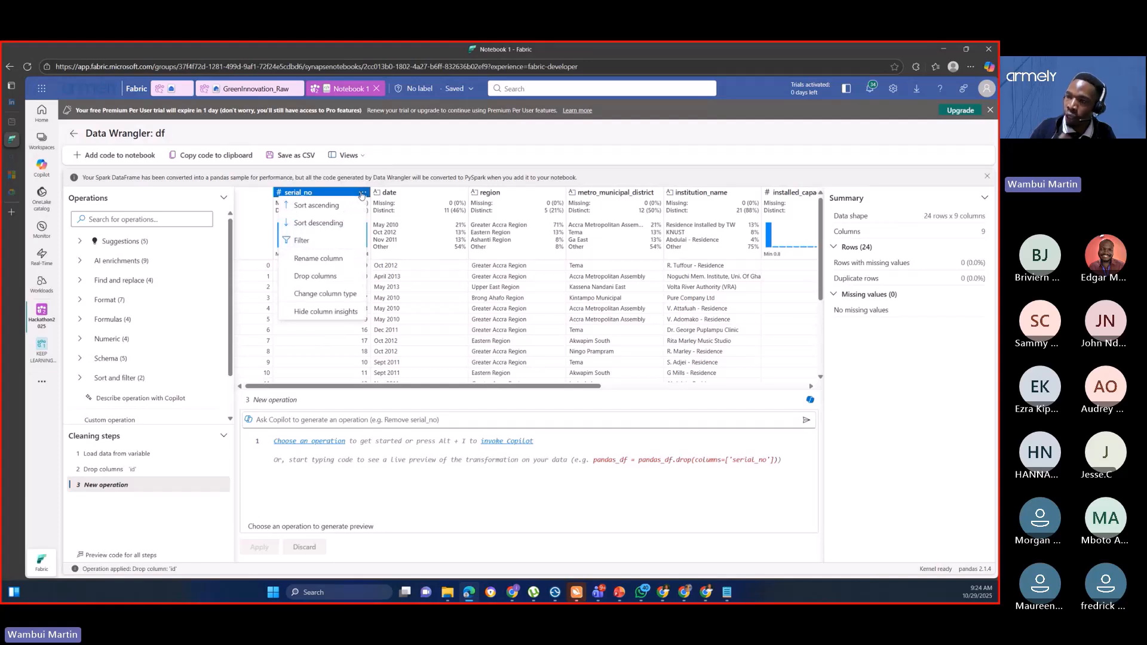
left_click(339, 276)
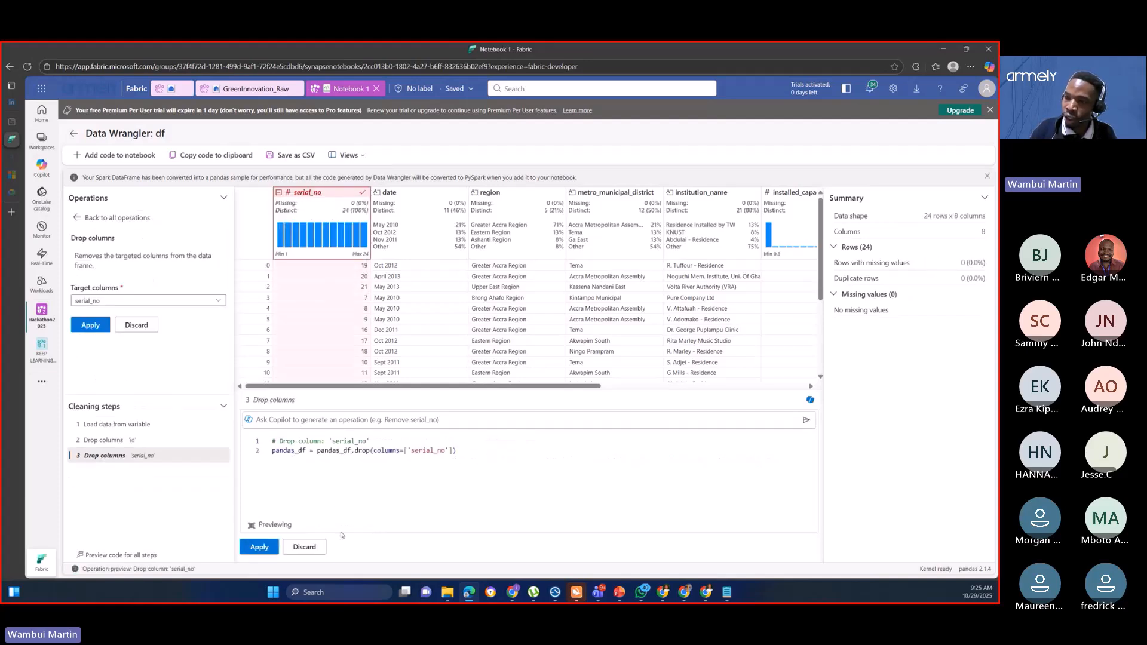
left_click(259, 548)
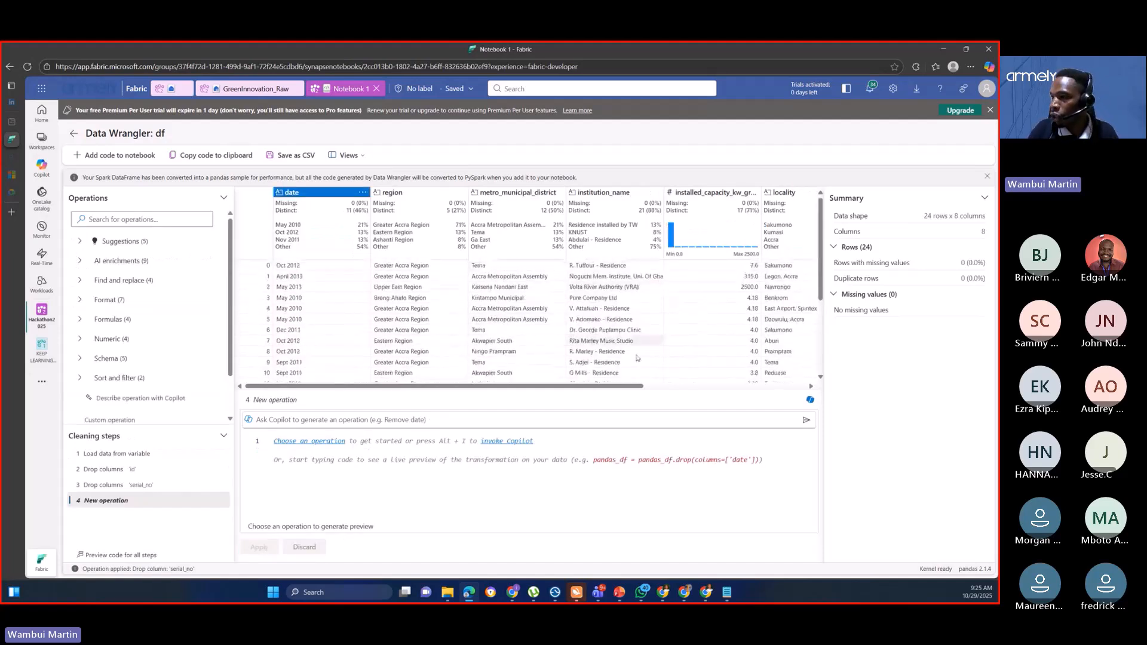
Step: Examine the remaining columns from date through longitude for blank cells, down to the last rows
left_click_drag(594, 385, 786, 406)
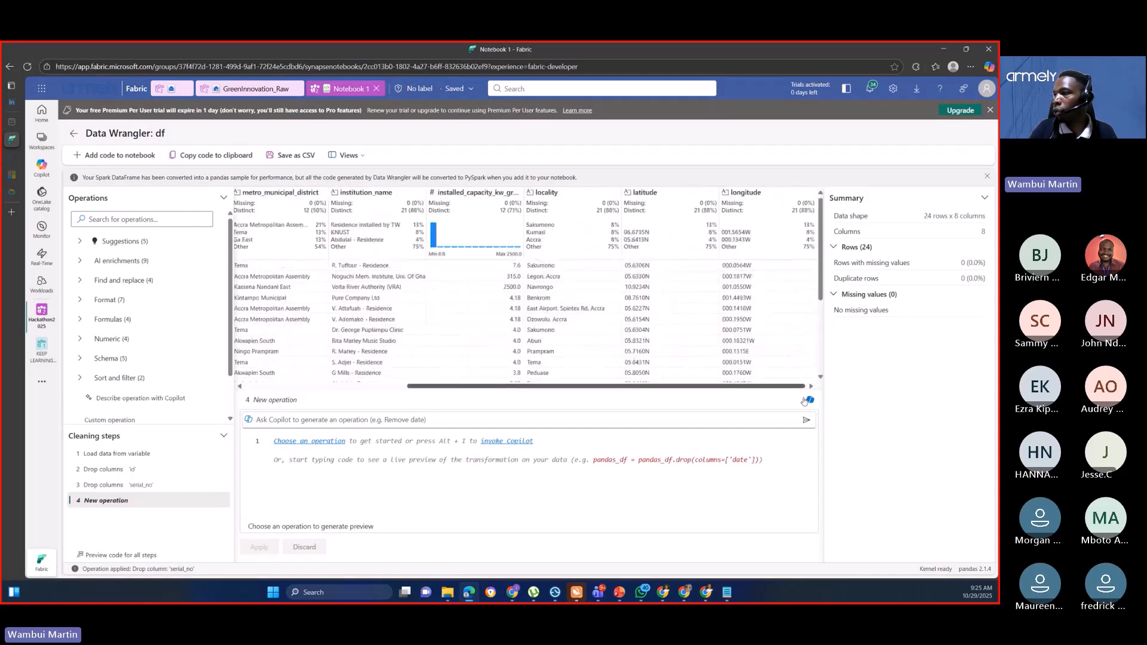
scroll(747, 335, "down", 3)
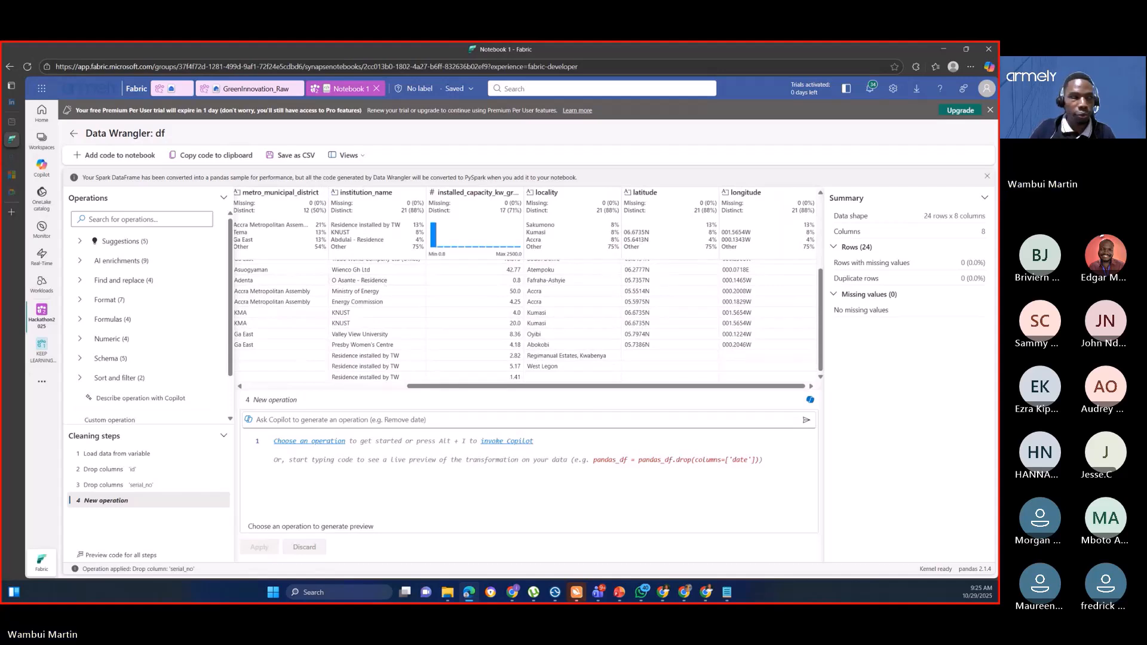
left_click_drag(496, 383, 408, 384)
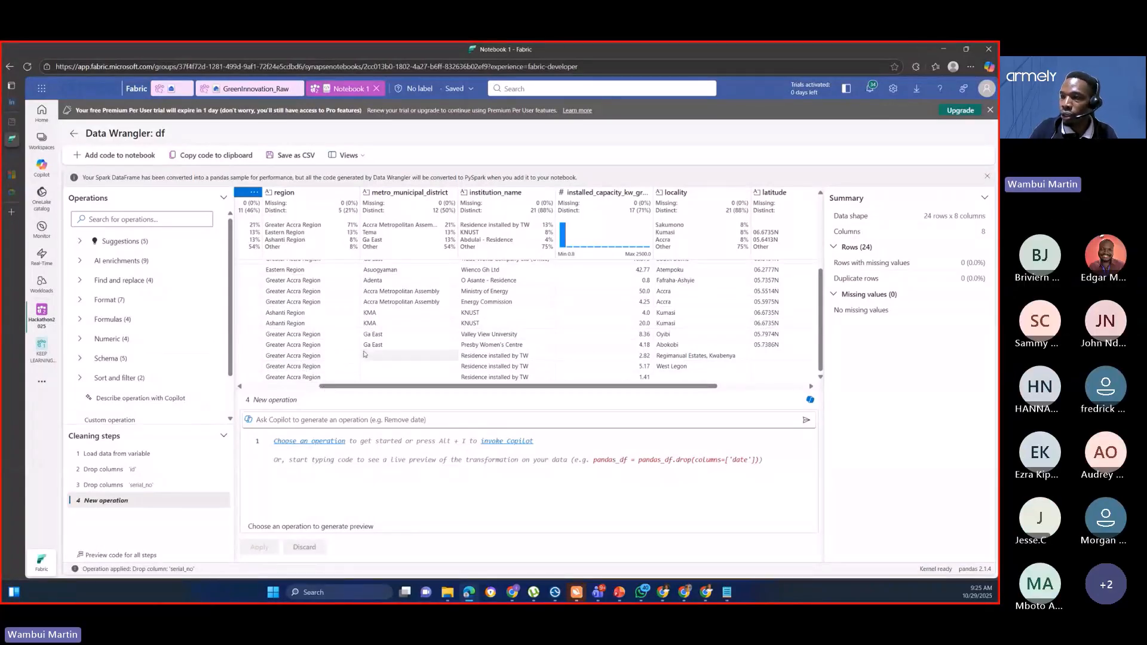
scroll(508, 366, "up", 3)
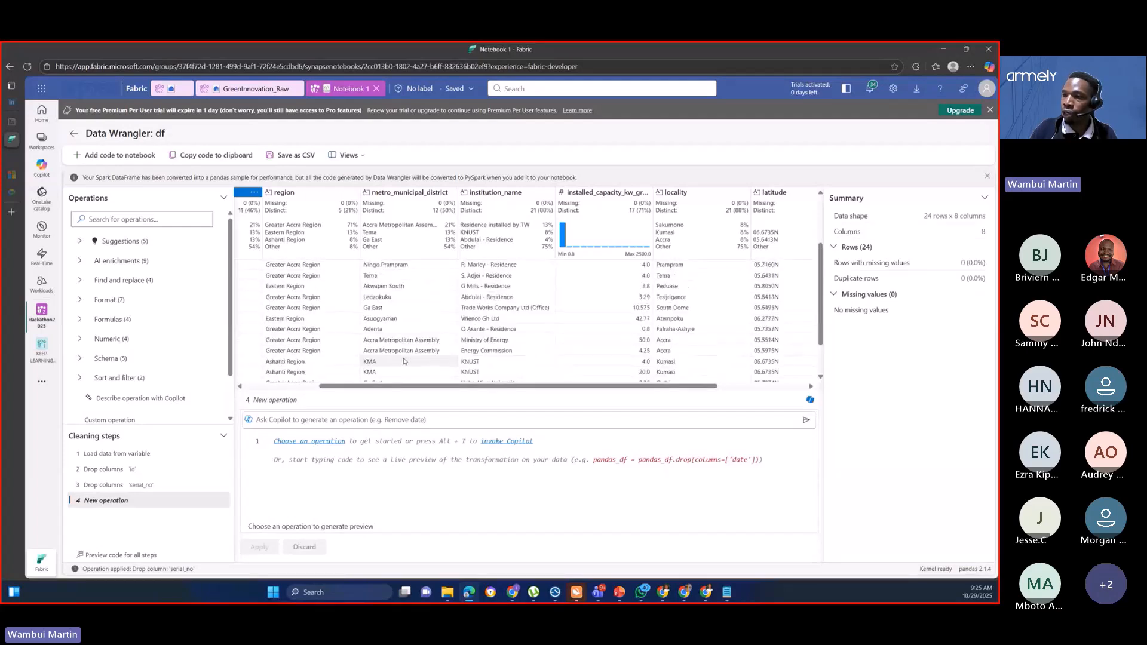
scroll(592, 366, "down", 3)
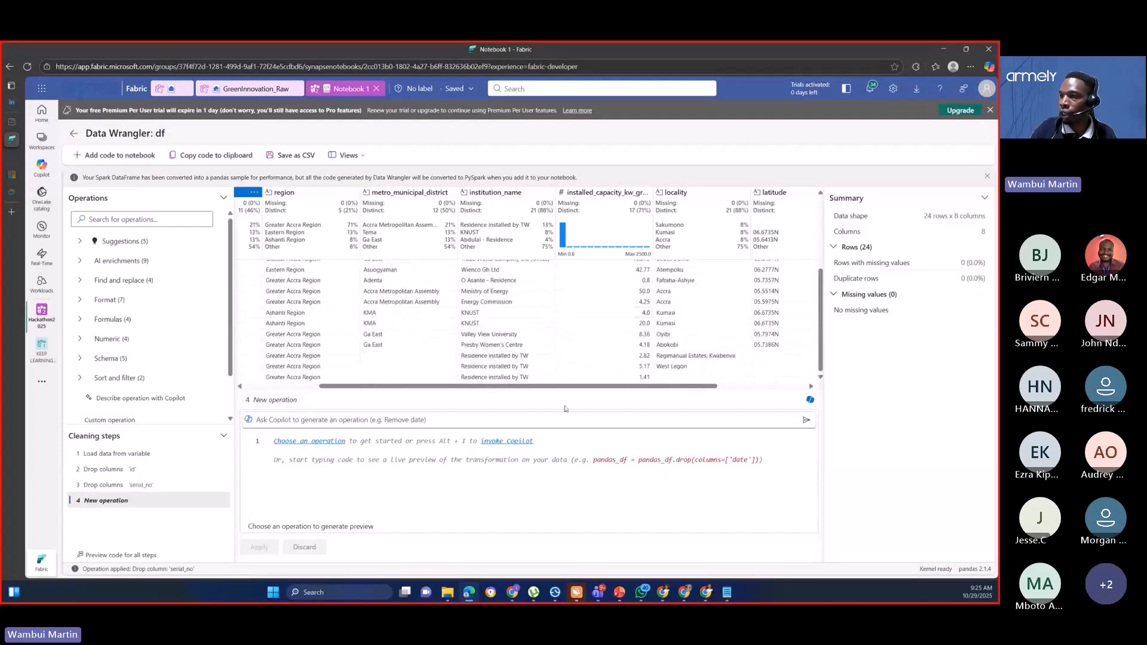
left_click_drag(572, 386, 661, 386)
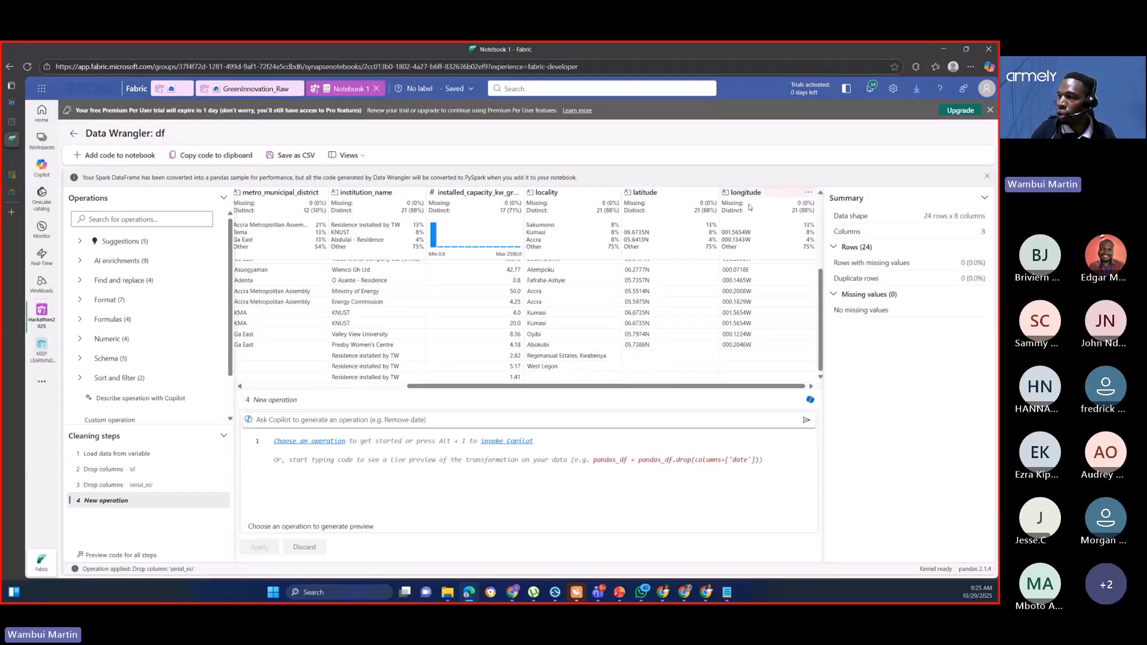
mouse_move(725, 390)
left_mouse_down()
mouse_move(629, 394)
mouse_move(736, 398)
left_mouse_up()
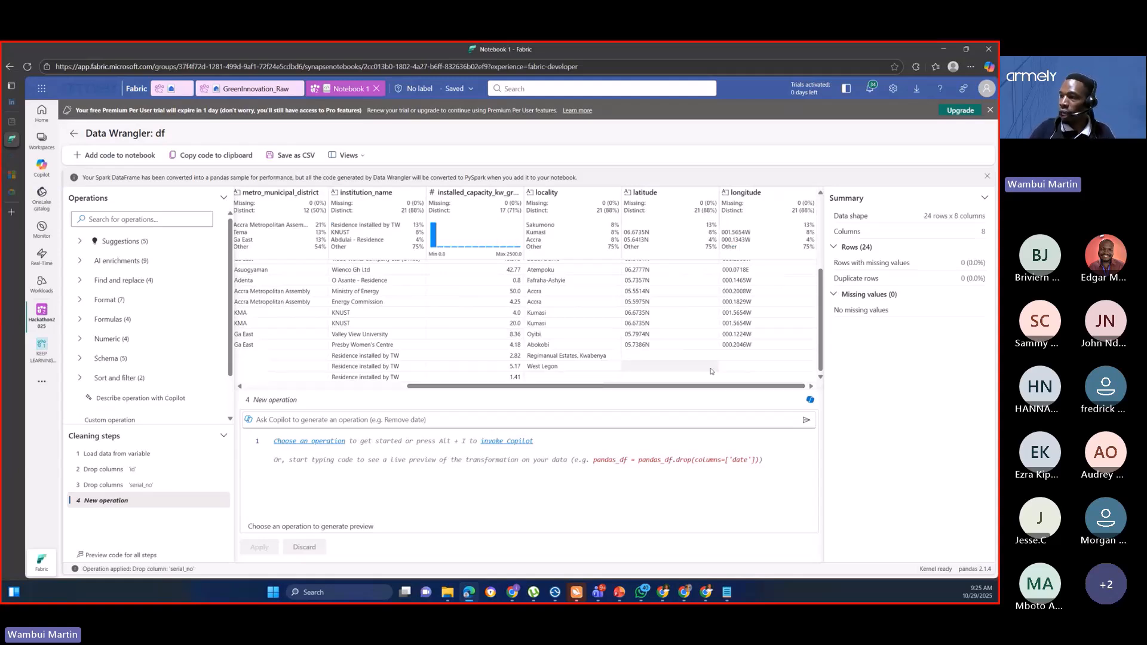
left_click_drag(728, 384, 370, 385)
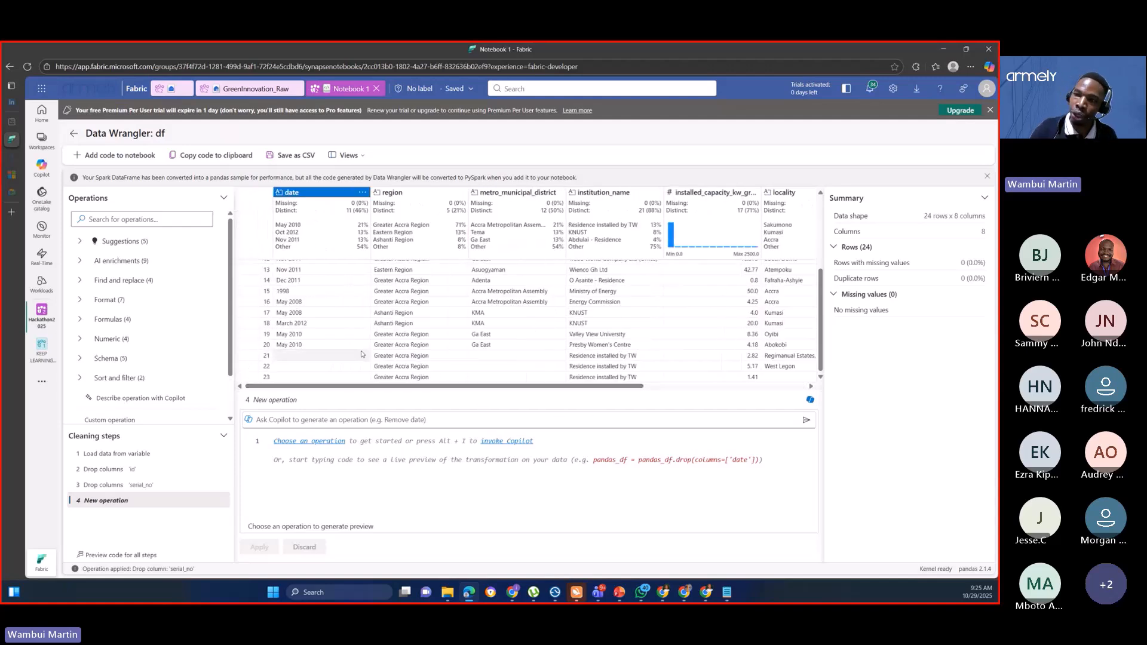
Step: Look through the available cleaning operation categories, including the AI enrichments operations
scroll(96, 287, "down", 1)
scroll(95, 280, "up", 1)
scroll(95, 281, "down", 1)
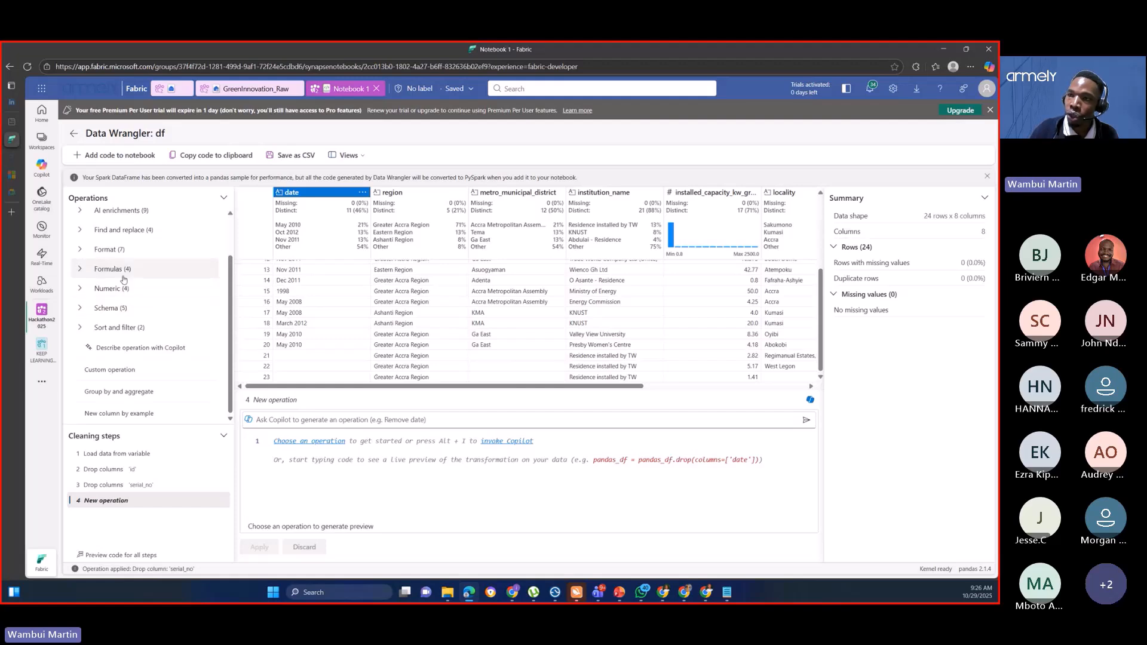
scroll(127, 292, "up", 1)
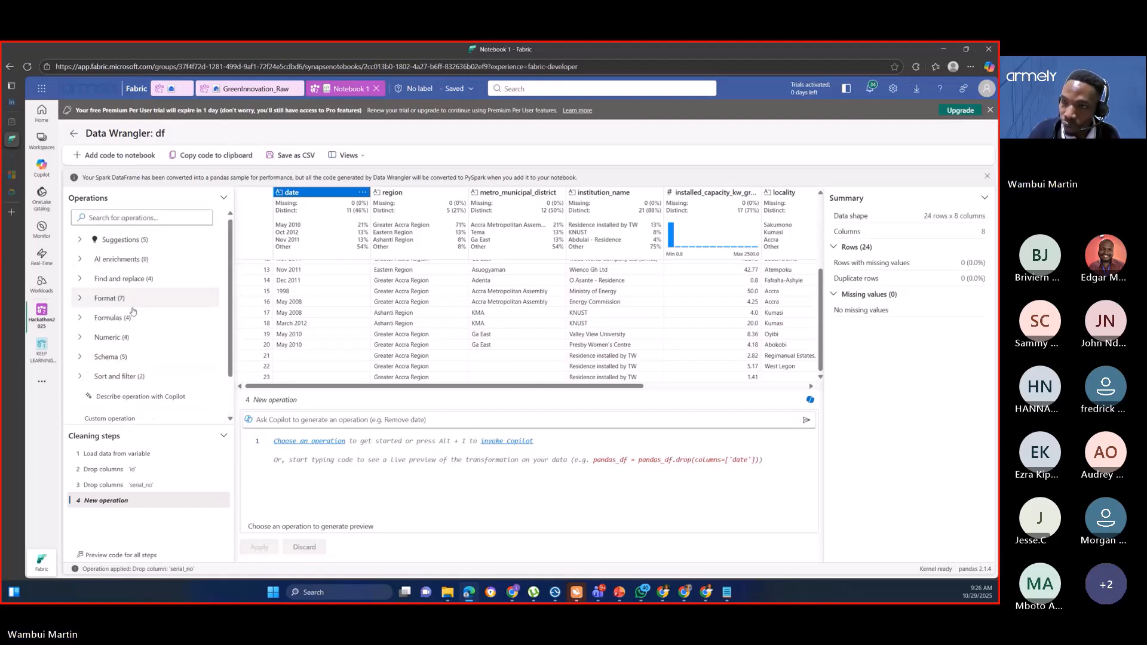
scroll(133, 311, "down", 1)
scroll(104, 235, "up", 1)
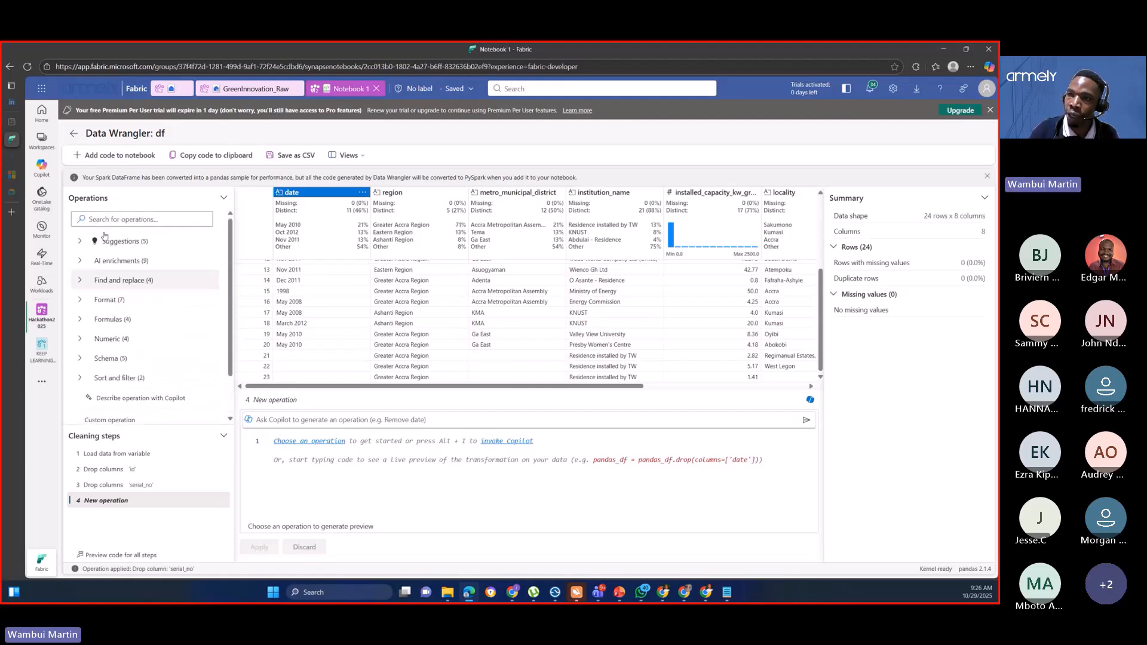
left_click(80, 261)
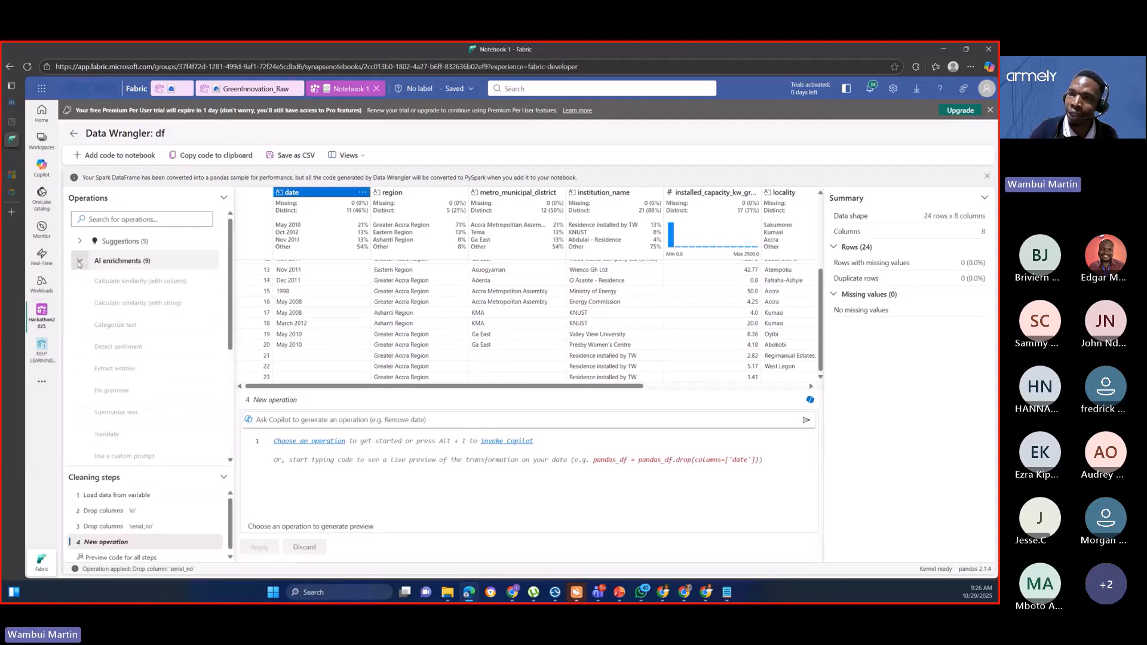
left_click(79, 262)
Step: Start a Find and replace operation with metro_municipal_district as its target column
left_click(79, 281)
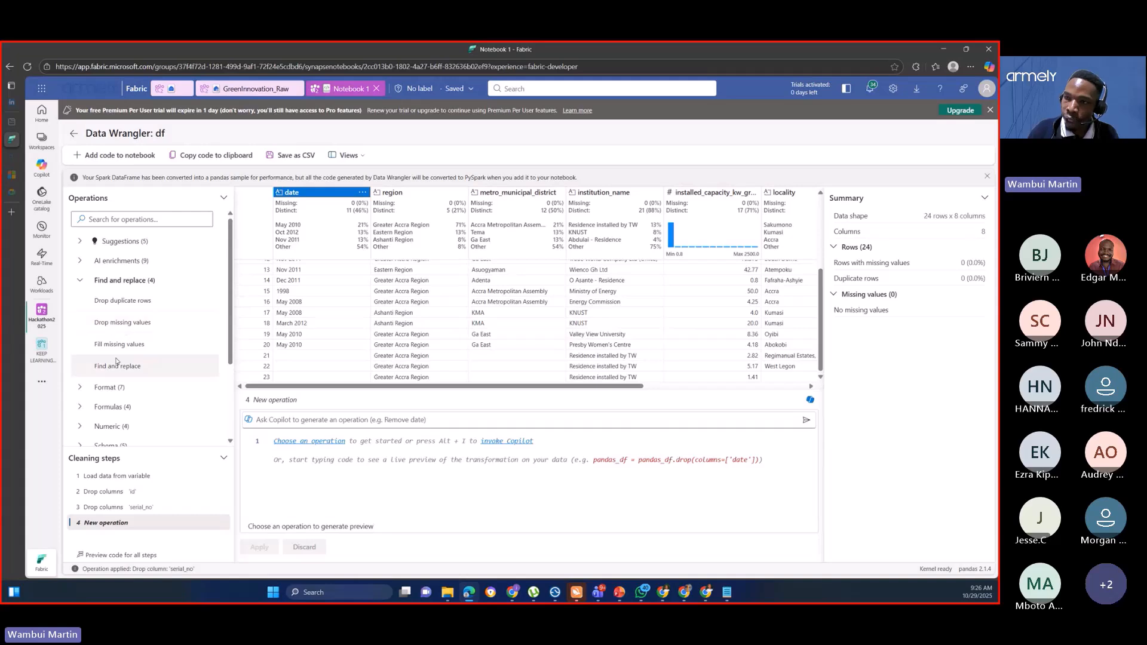
left_click(132, 370)
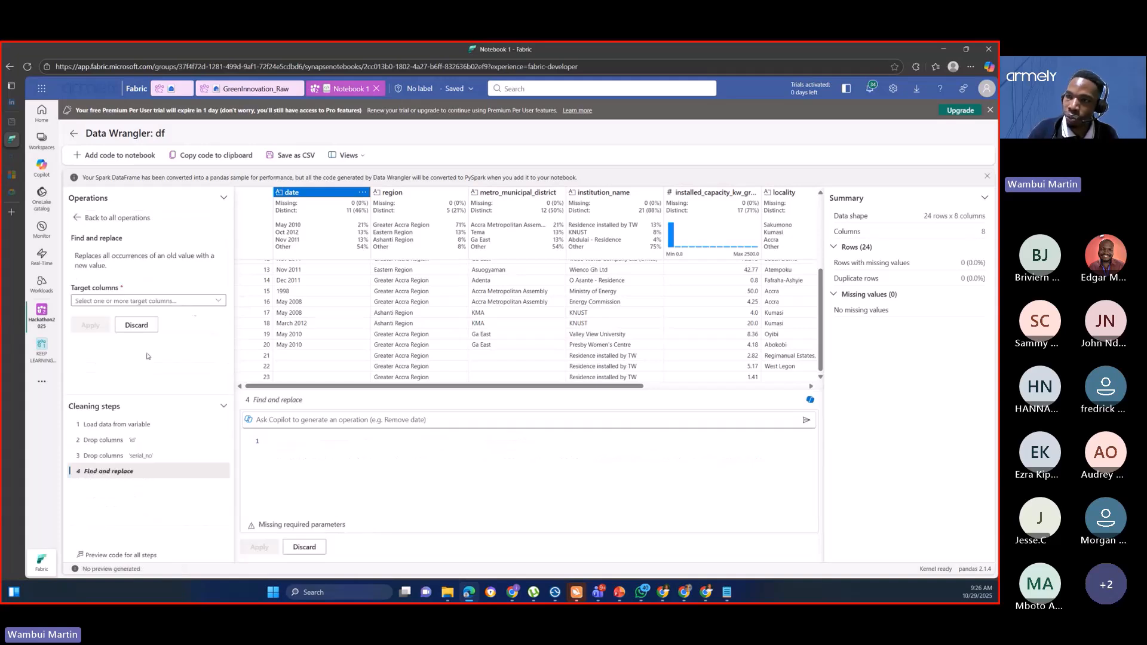
left_click(221, 301)
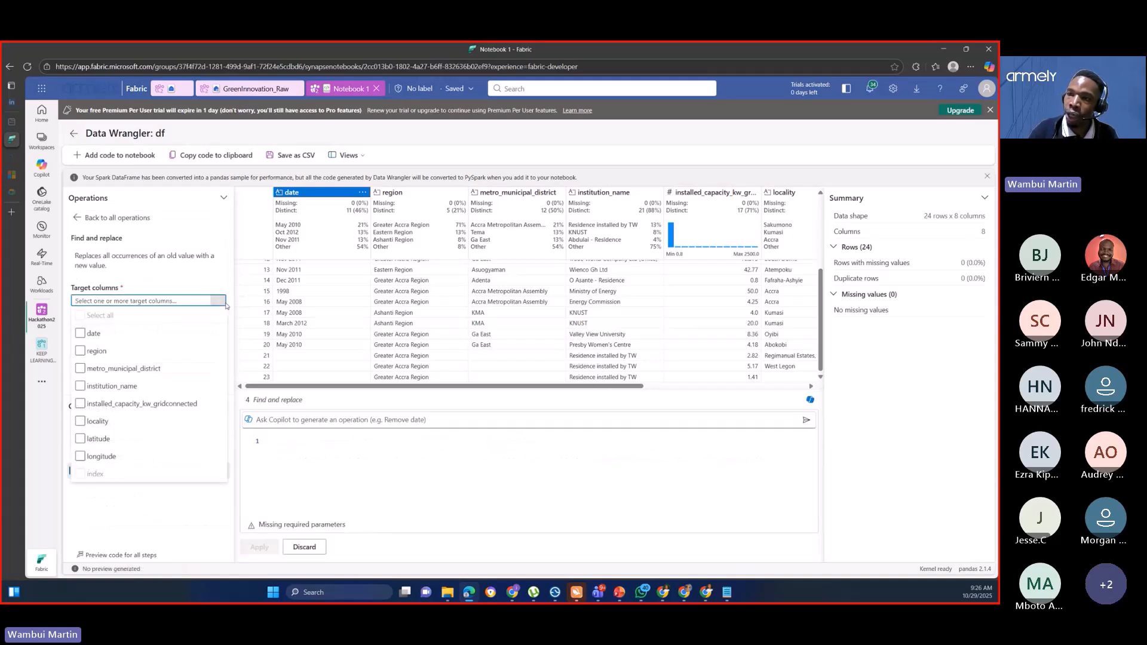
scroll(500, 314, "up", 3)
scroll(556, 284, "down", 3)
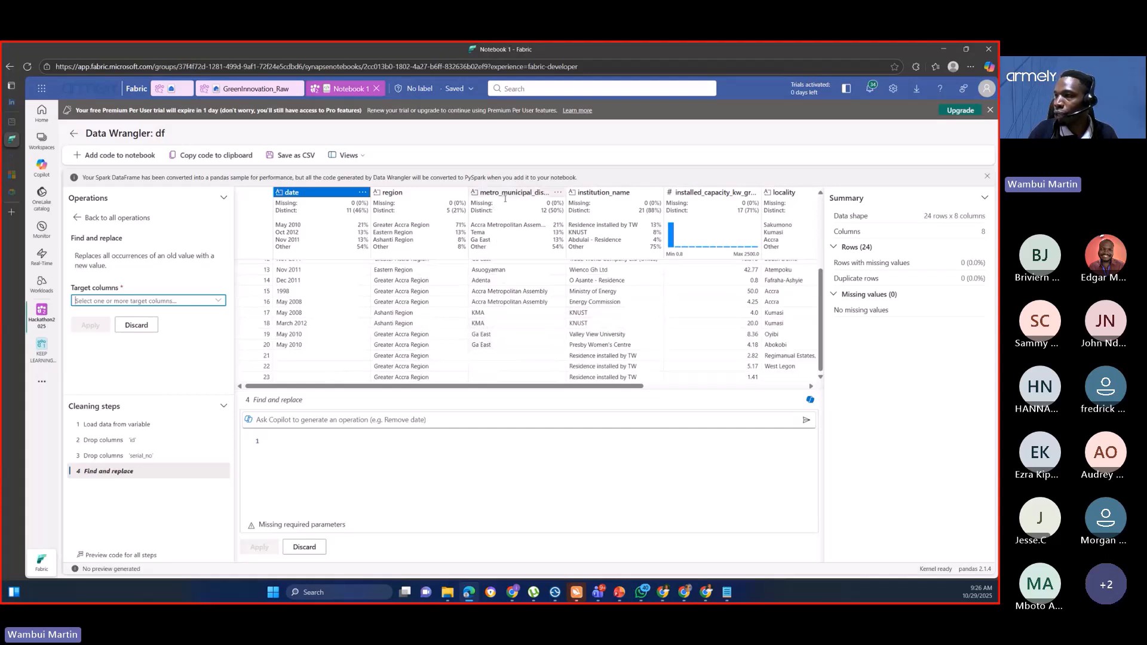
left_click(161, 300)
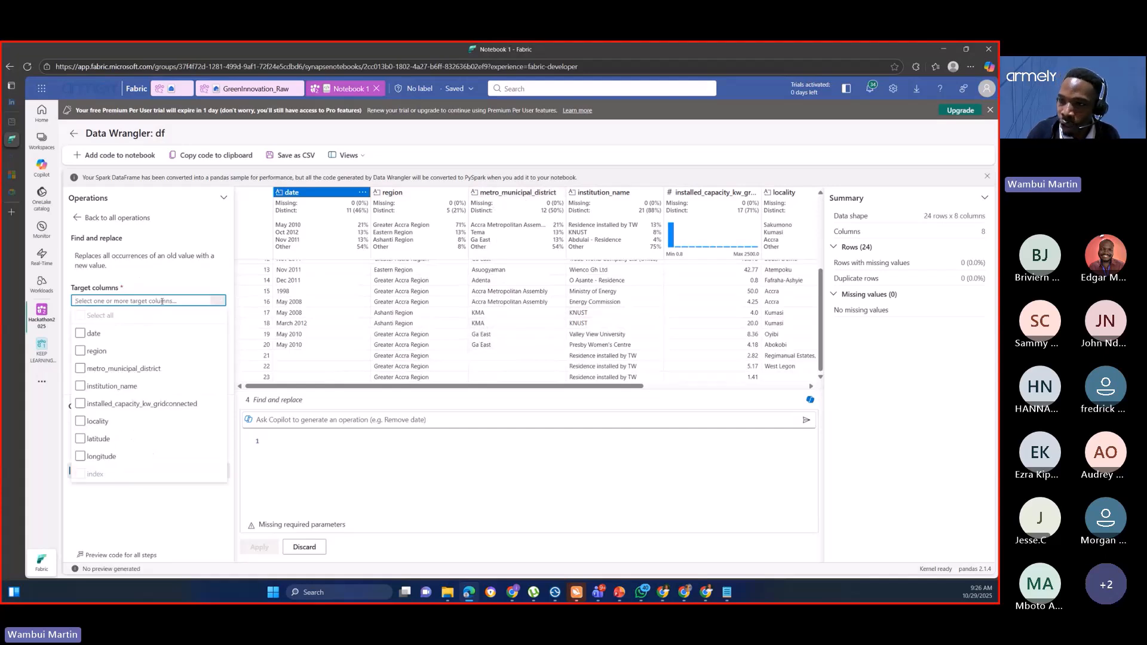
left_click(82, 370)
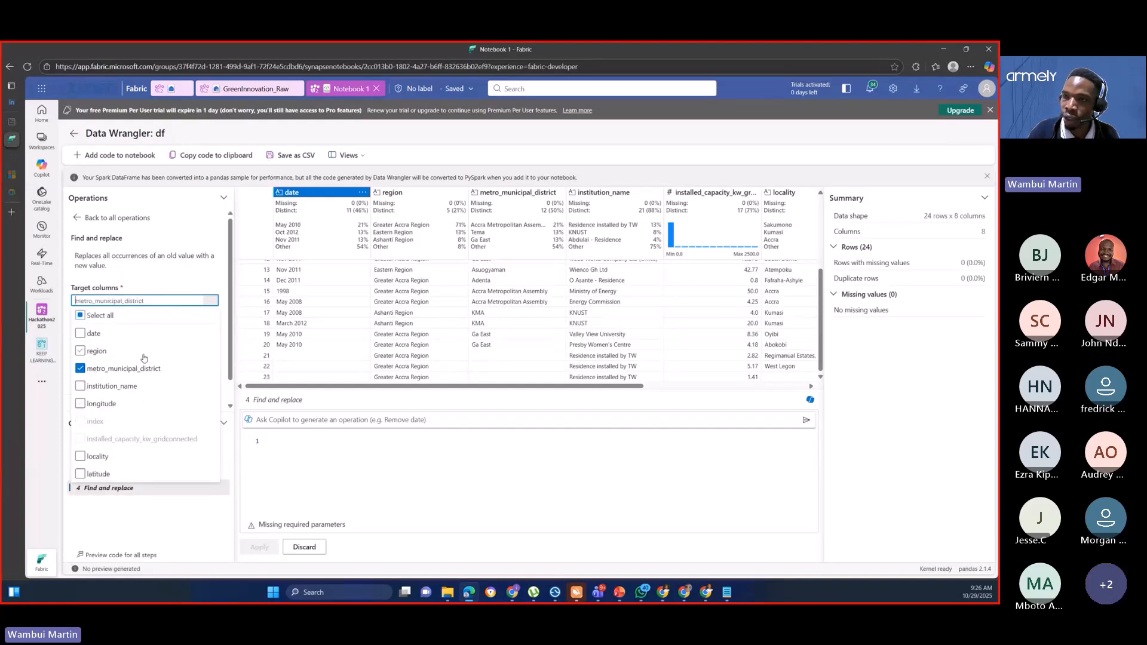
left_click(216, 276)
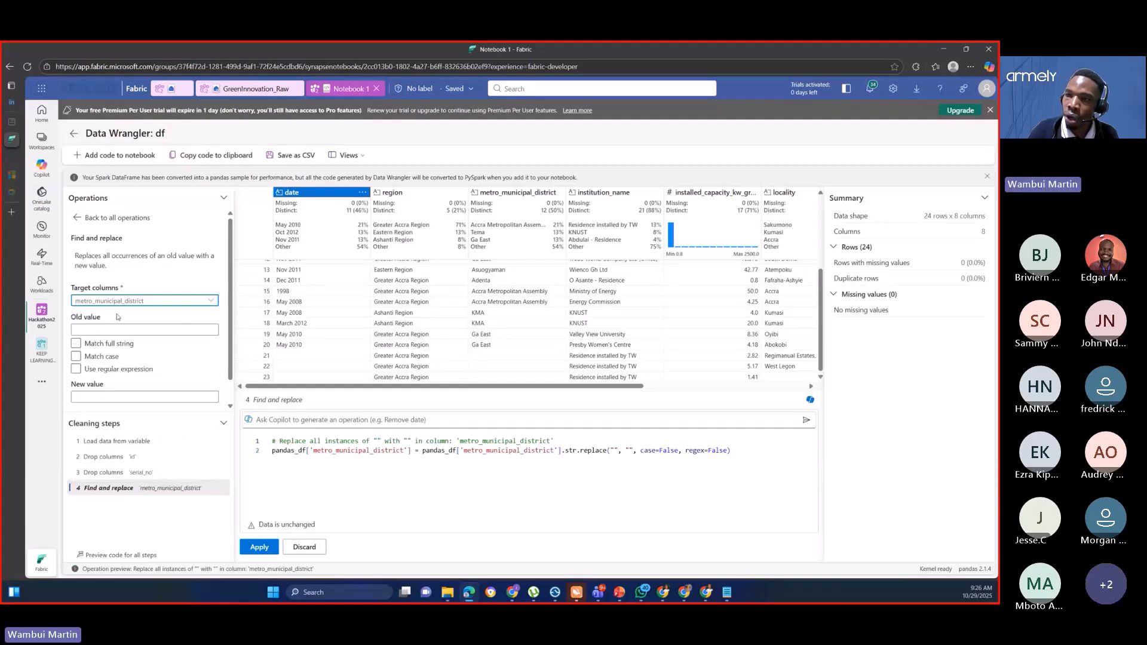
Step: Set the old value to replace to KMA and require a full string match, leaving case matching off
left_click(110, 331)
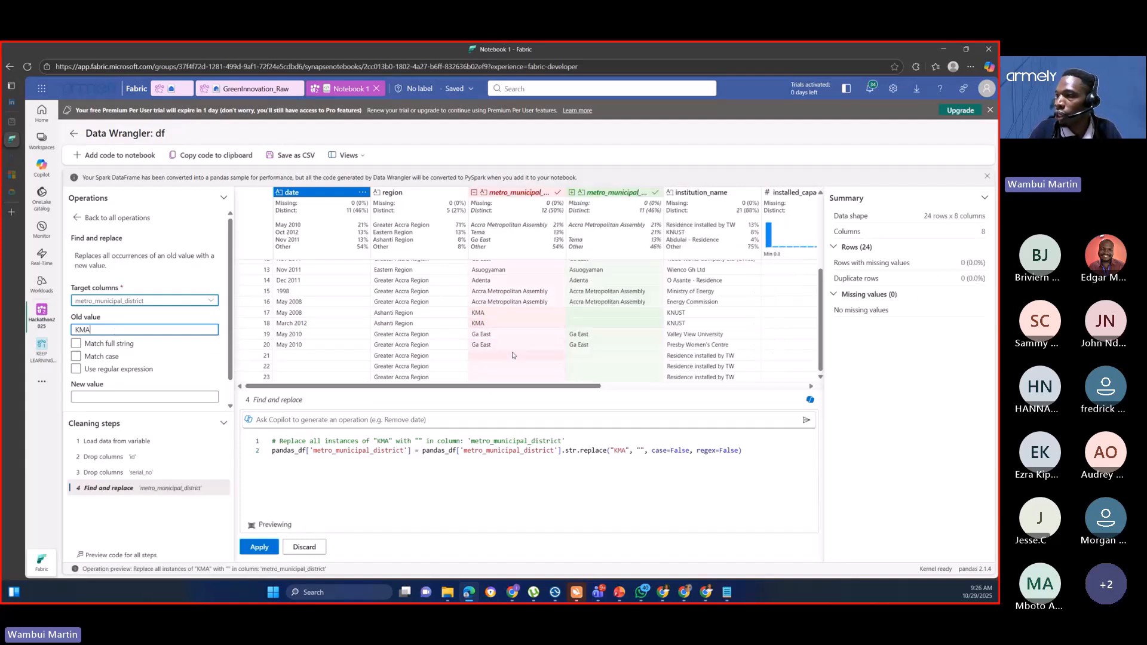
scroll(488, 321, "up", 2)
scroll(485, 320, "down", 2)
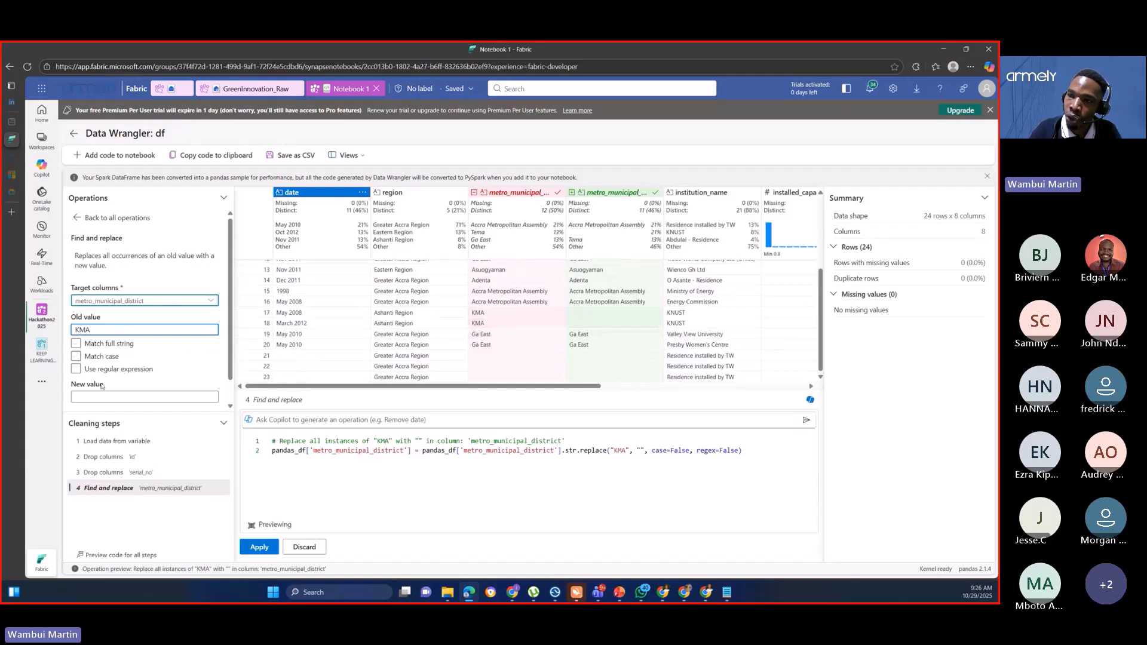
left_click(76, 358)
left_click(76, 358)
left_click(76, 344)
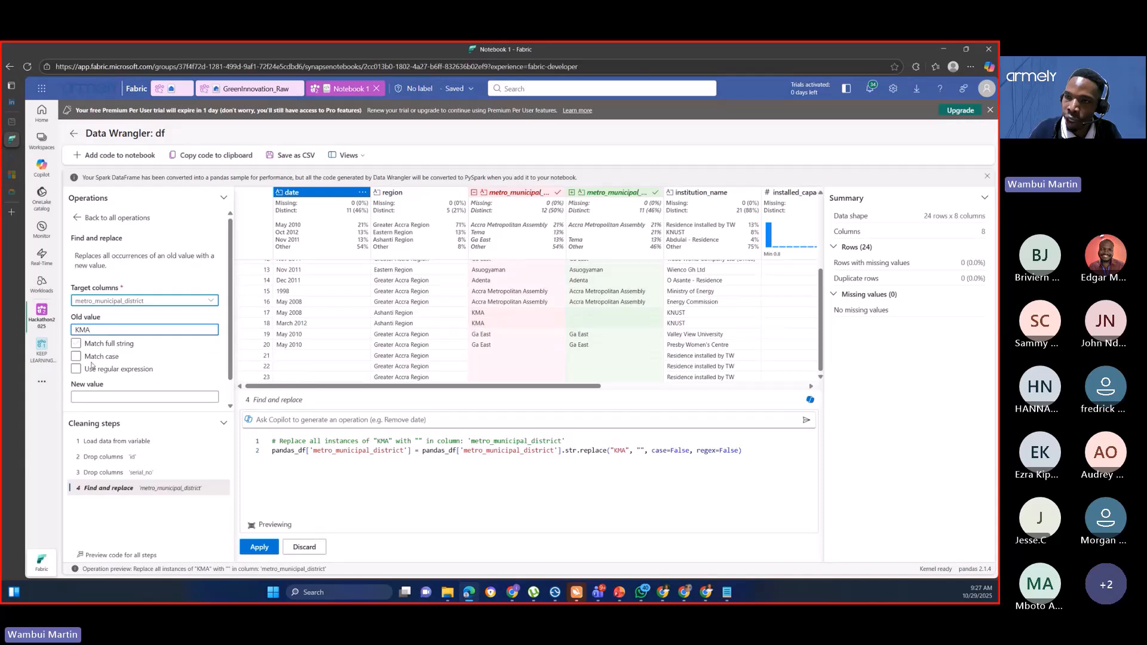
left_click(75, 346)
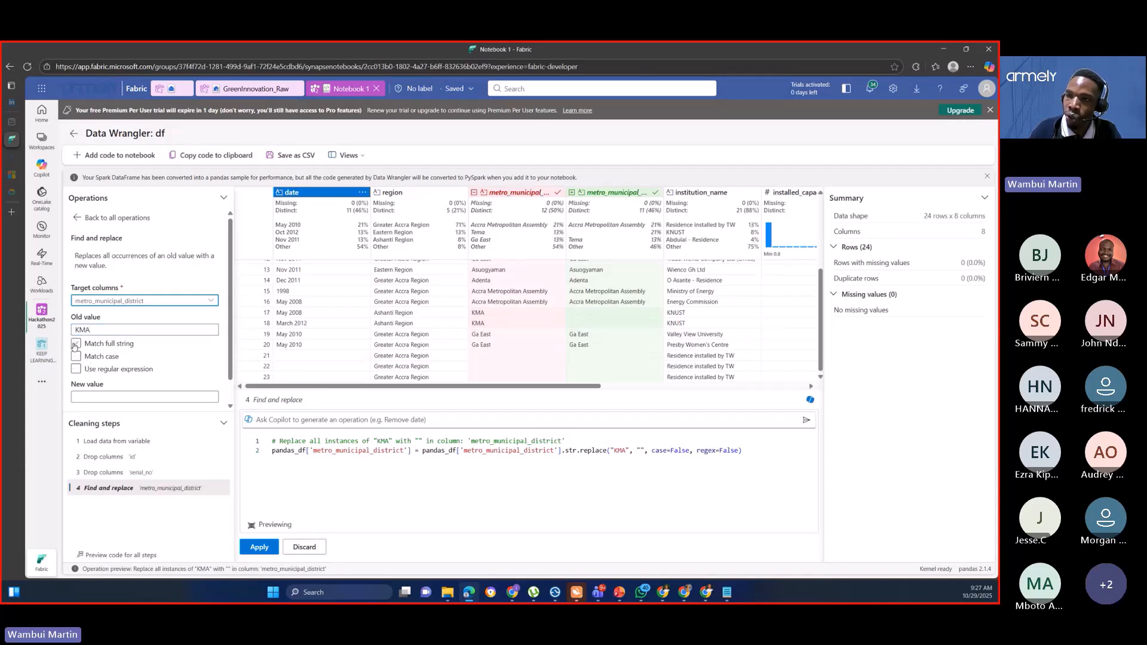
left_click(76, 344)
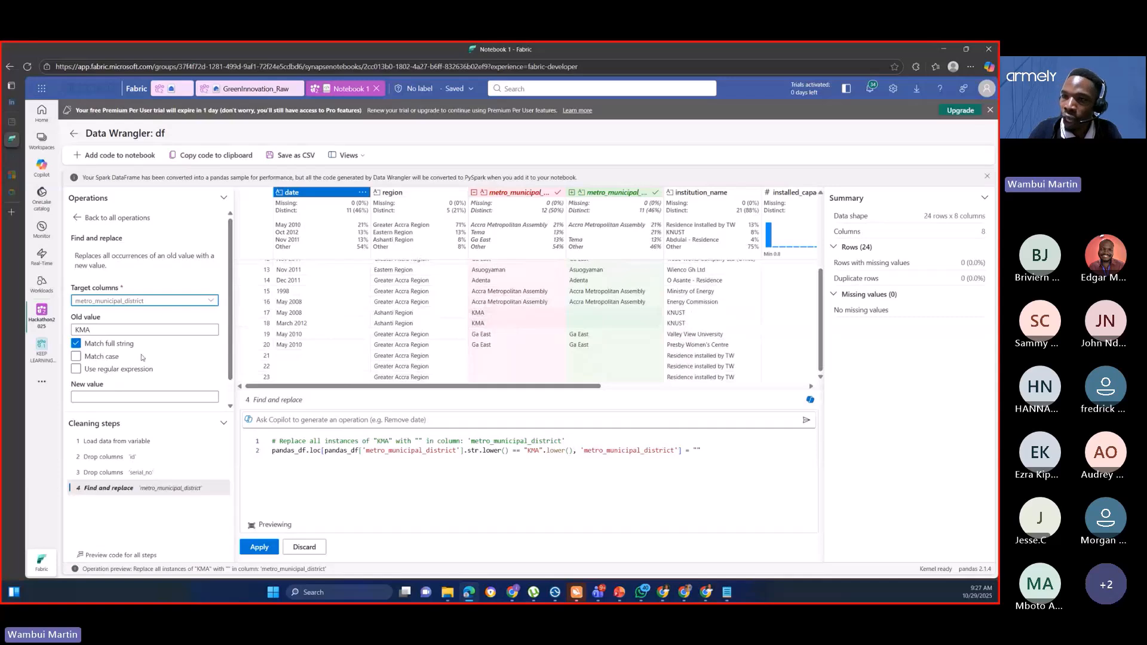
Step: Preview replacing KMA with KWS in metro_municipal_district, review the generated code, and discard the Find and replace operation
left_click(97, 396)
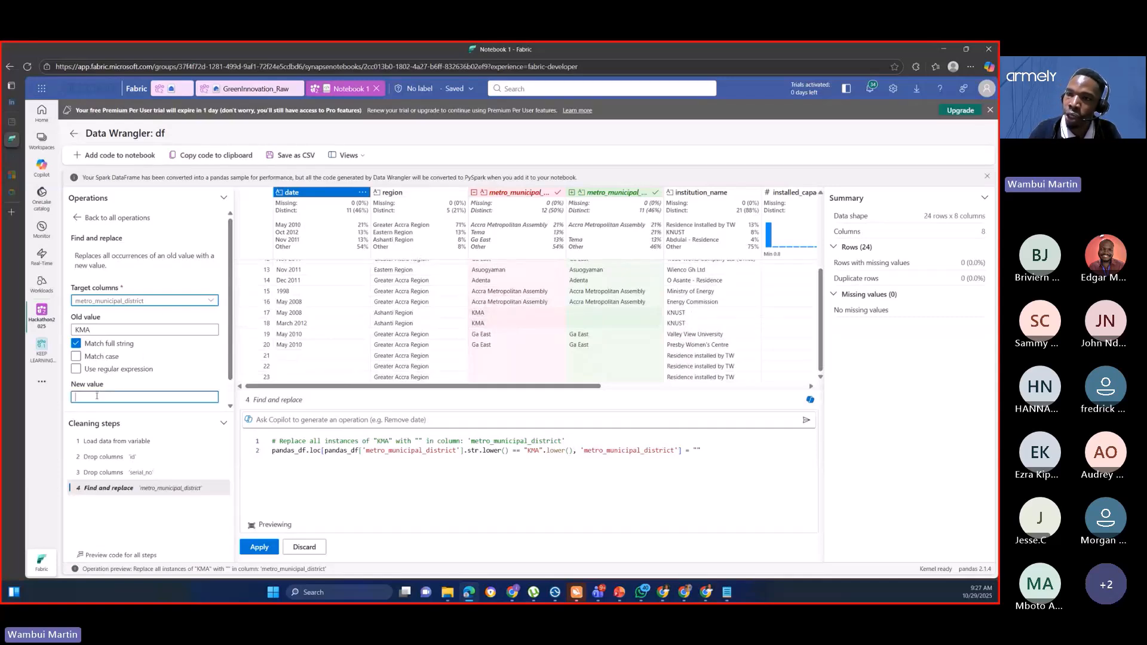
type("KWS")
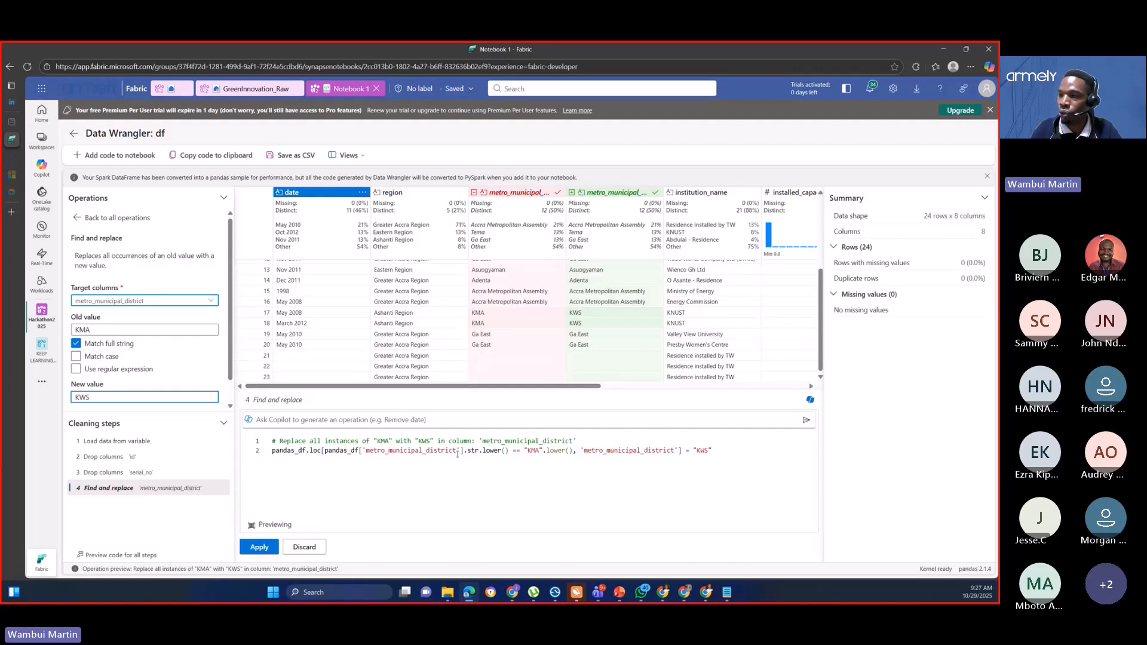
mouse_move(253, 435)
left_mouse_down()
mouse_move(779, 561)
mouse_move(667, 430)
mouse_move(247, 425)
left_mouse_up()
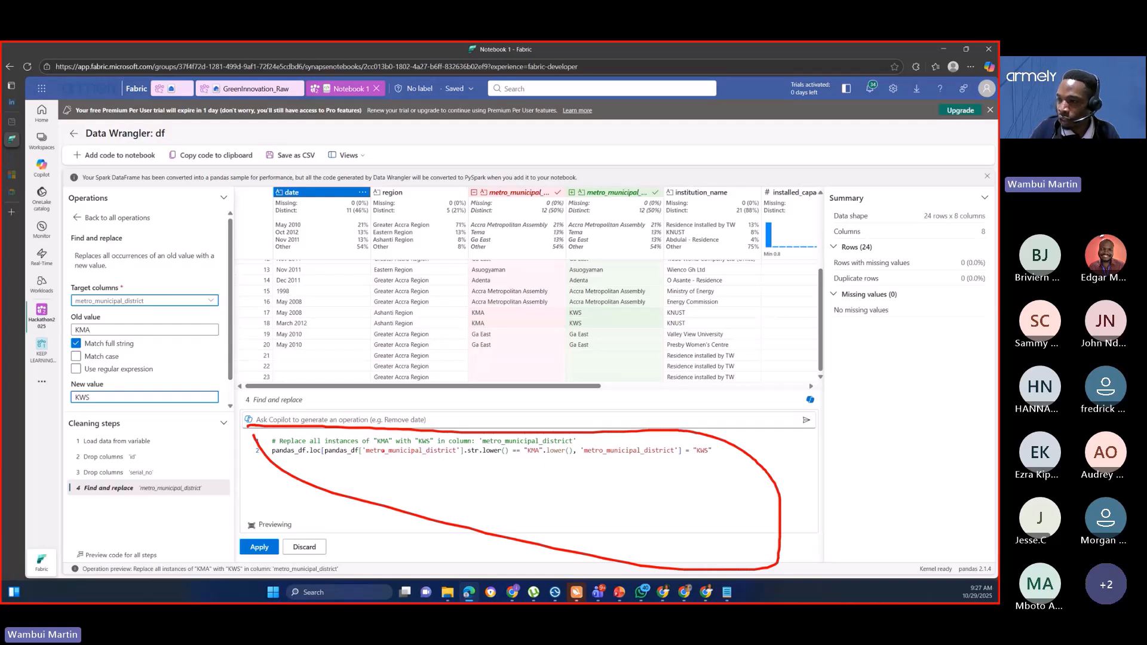
left_click_drag(377, 458, 434, 459)
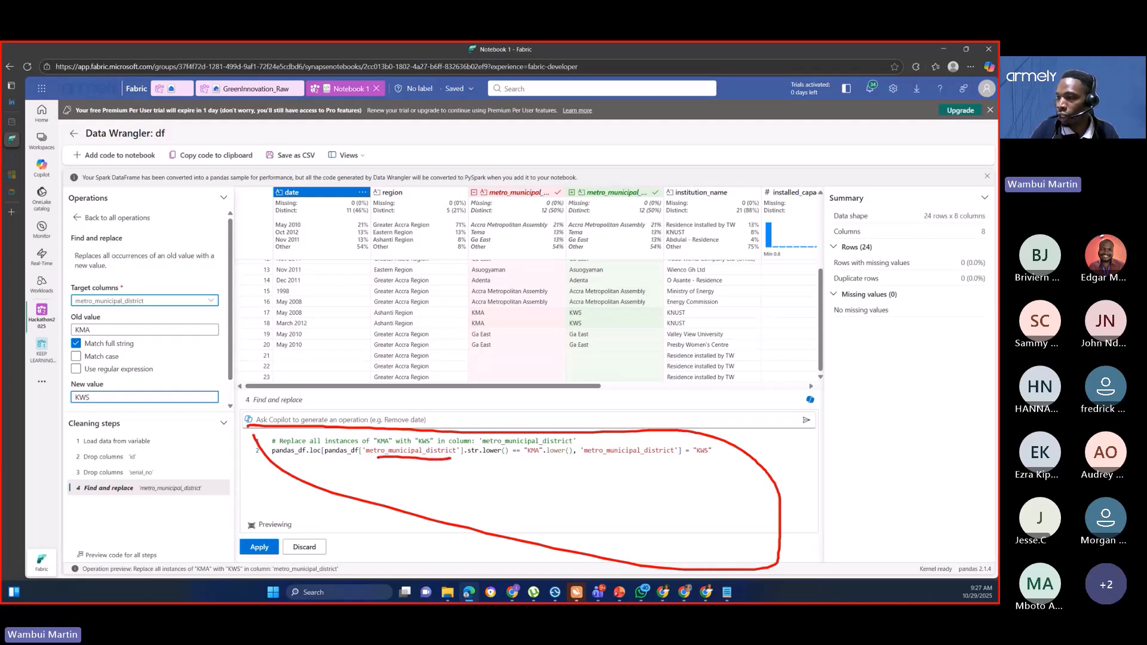
left_click_drag(526, 457, 564, 458)
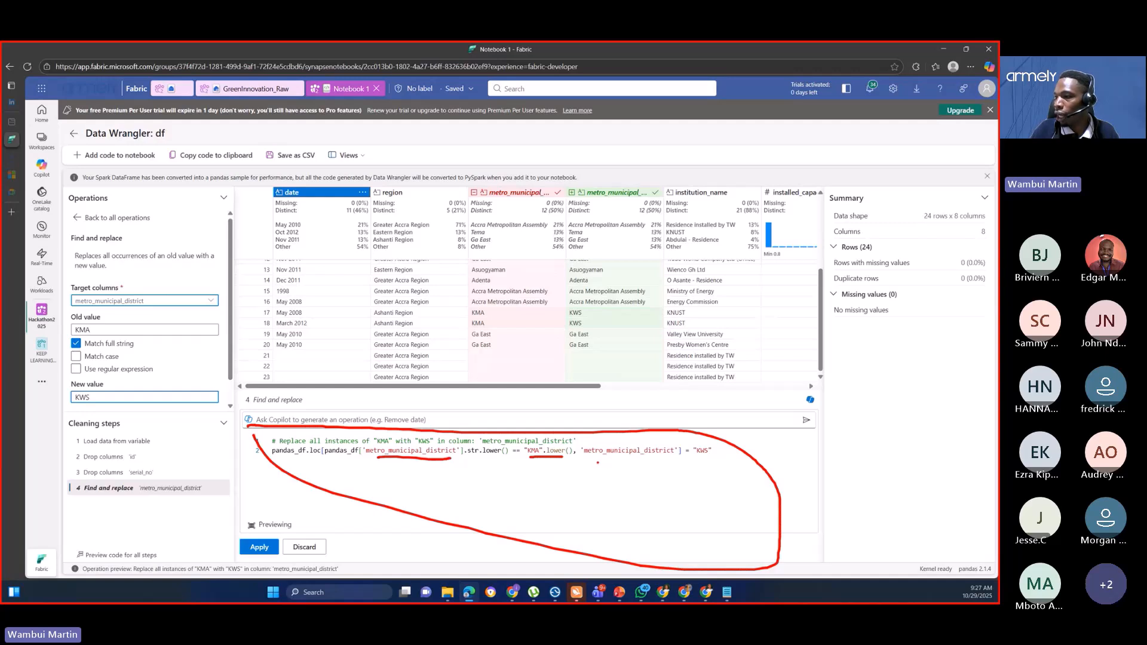
left_click_drag(688, 460, 724, 458)
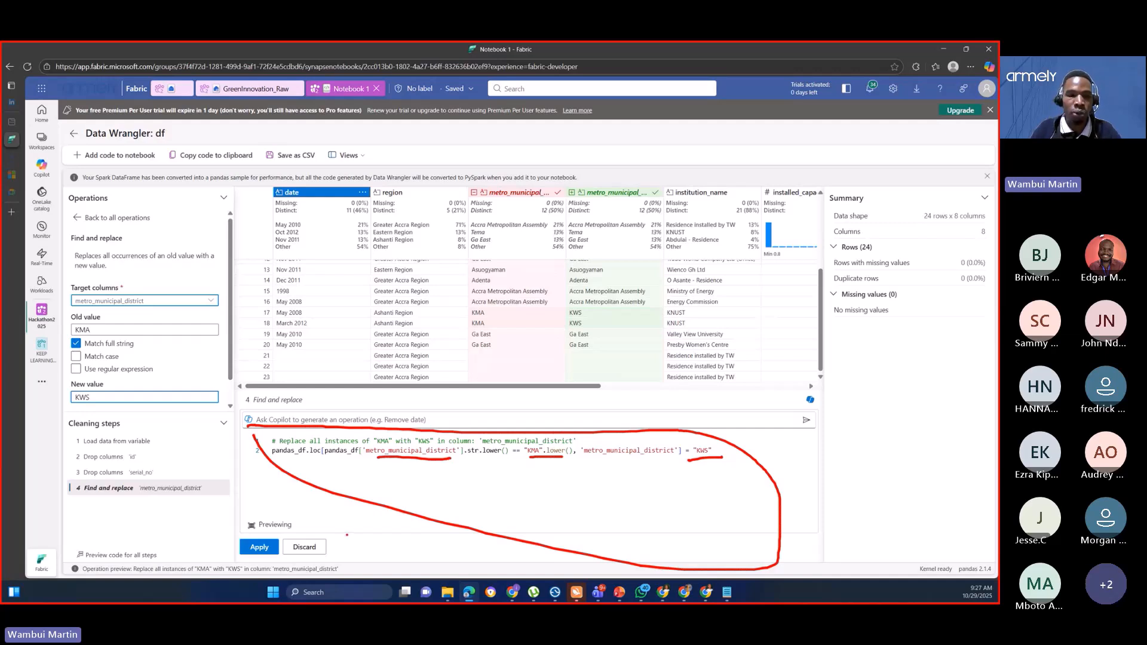
key("Escape")
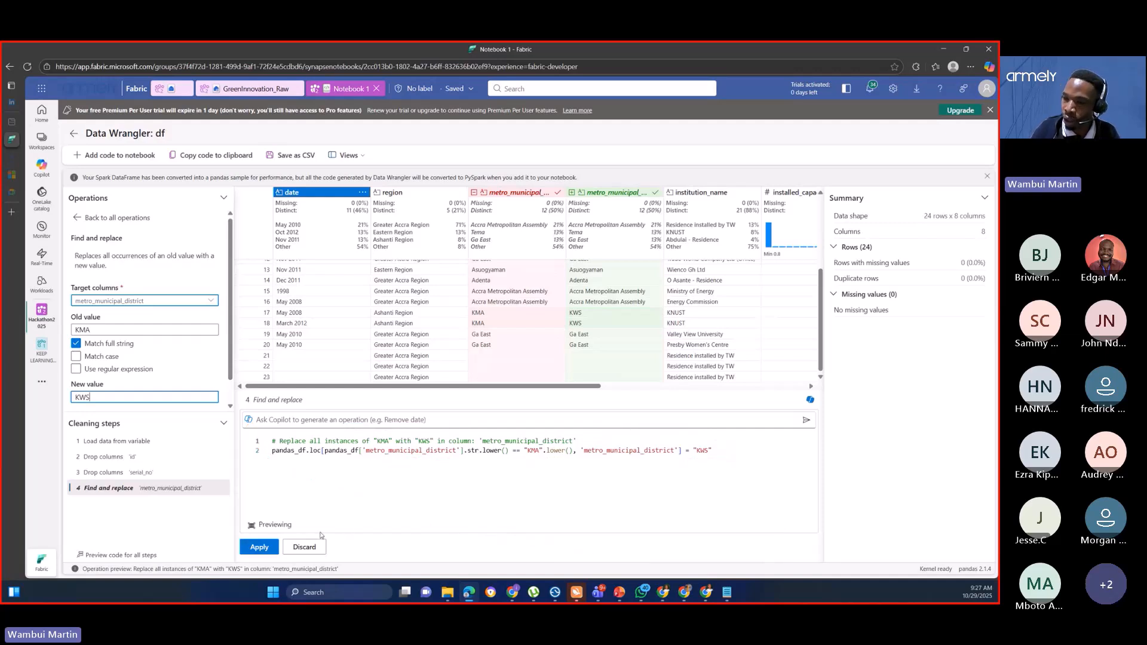
left_click(304, 548)
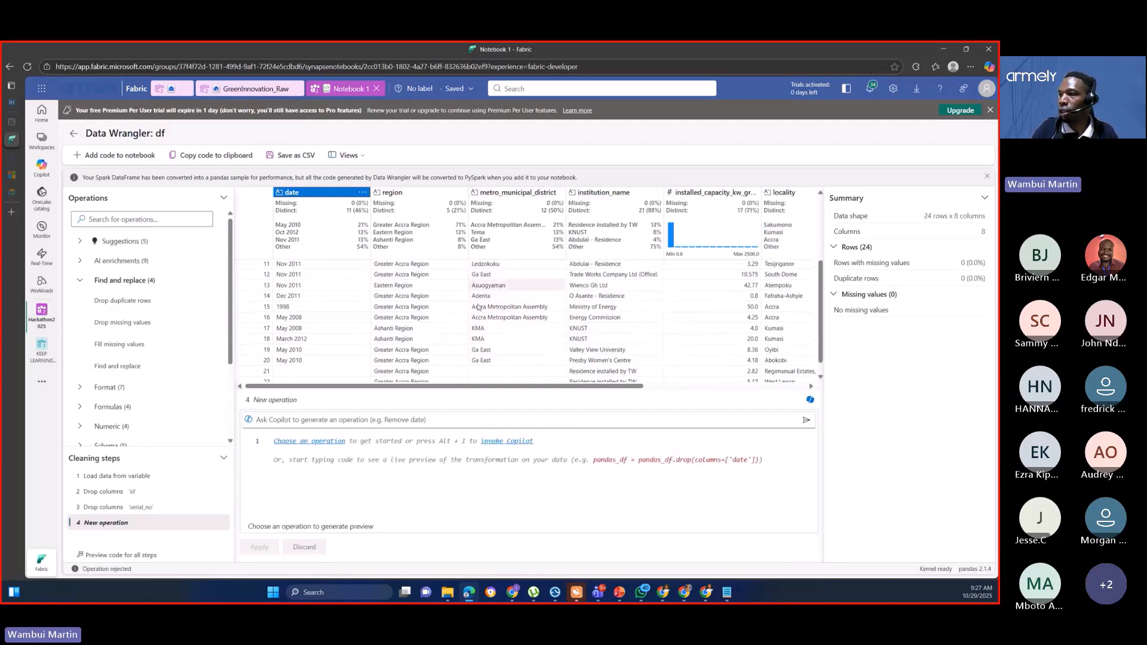
Step: Start a Filter operation that keeps matching rows, with metro_municipal_district as its target column
scroll(119, 394, "down", 2)
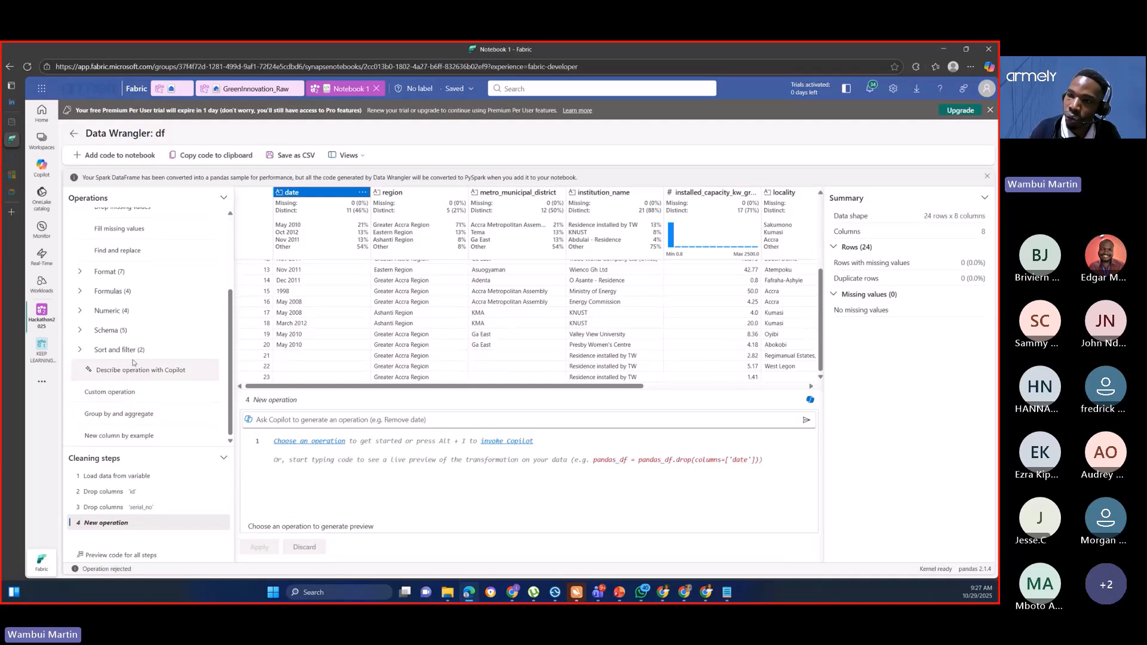
left_click(110, 350)
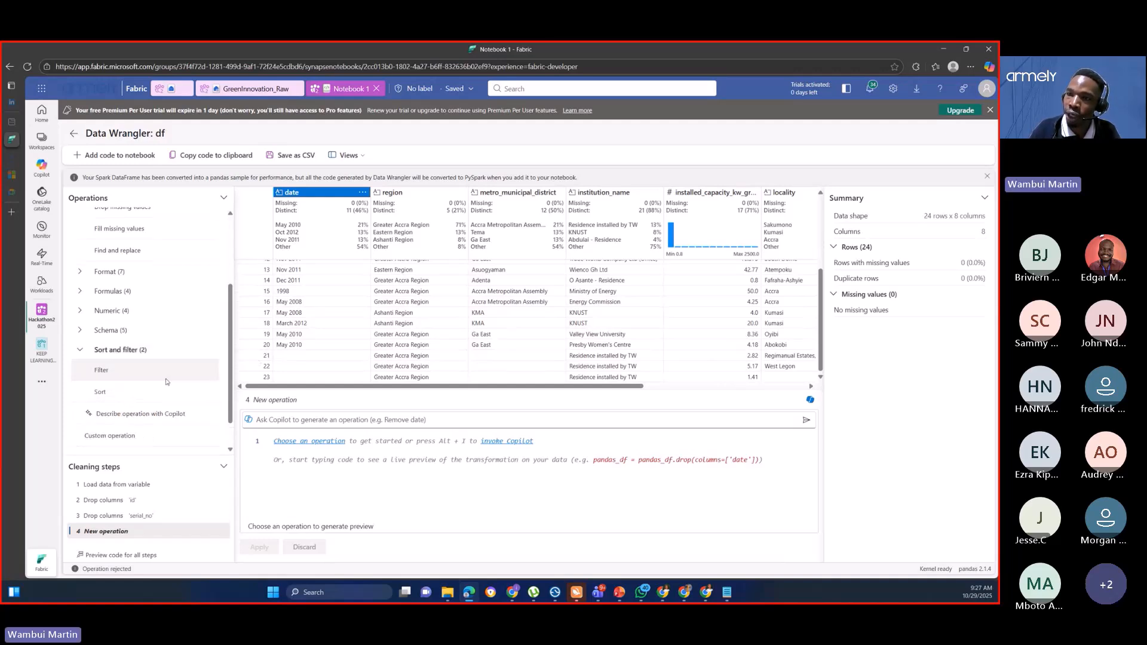
left_click(128, 373)
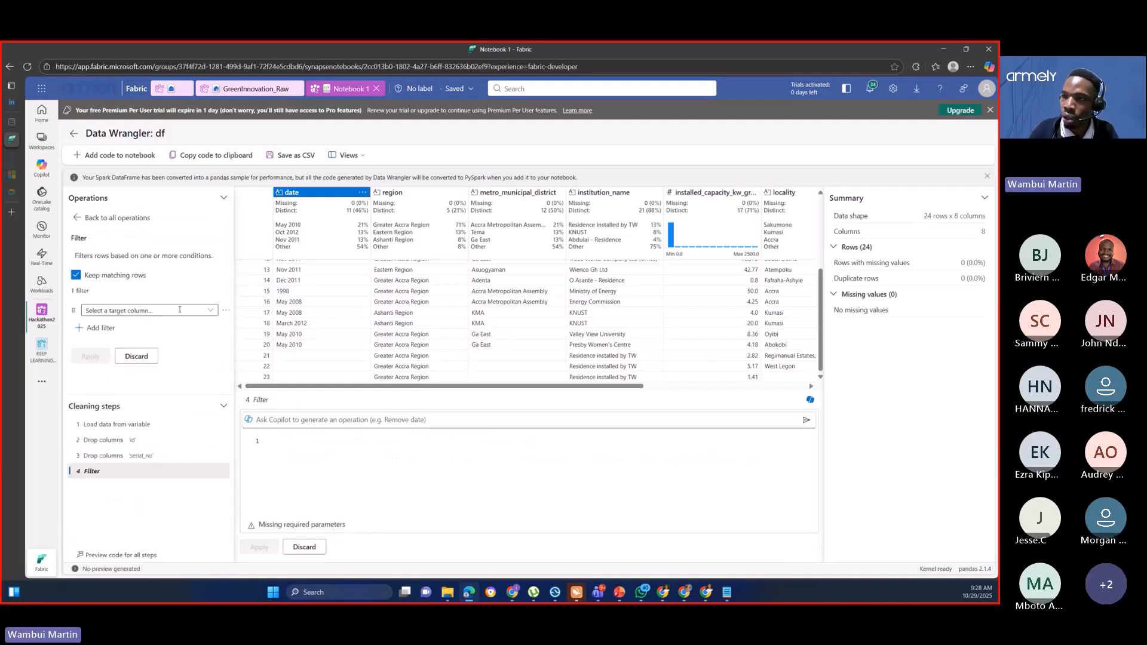
scroll(522, 335, "up", 5)
scroll(522, 335, "down", 5)
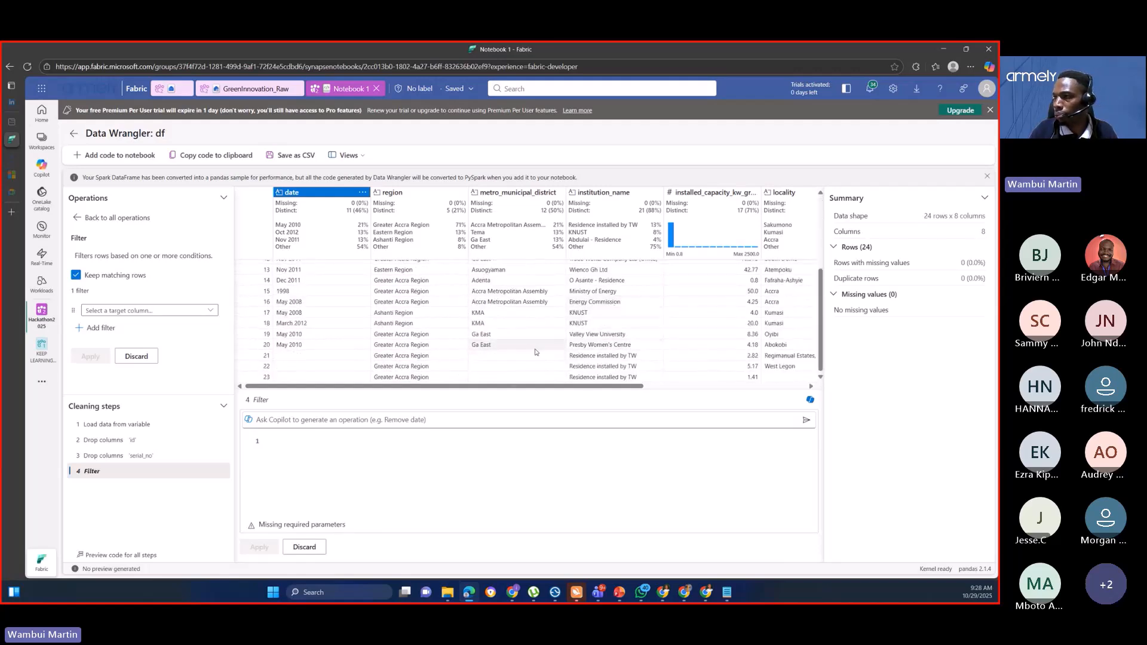
scroll(554, 344, "up", 1)
scroll(554, 344, "down", 1)
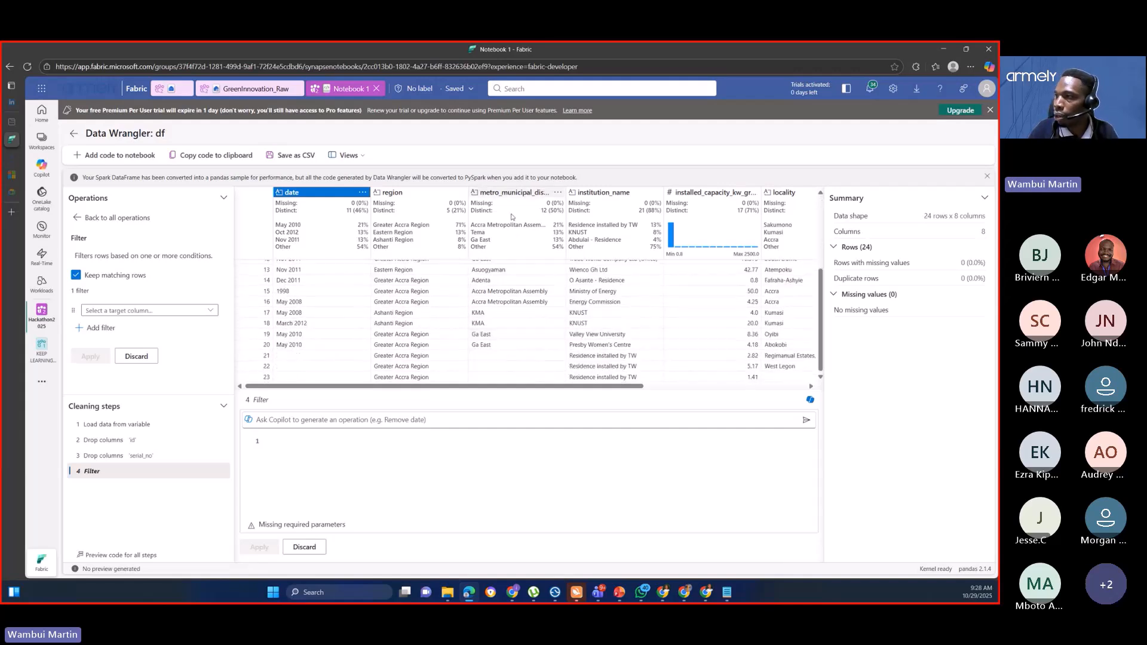
left_click(212, 310)
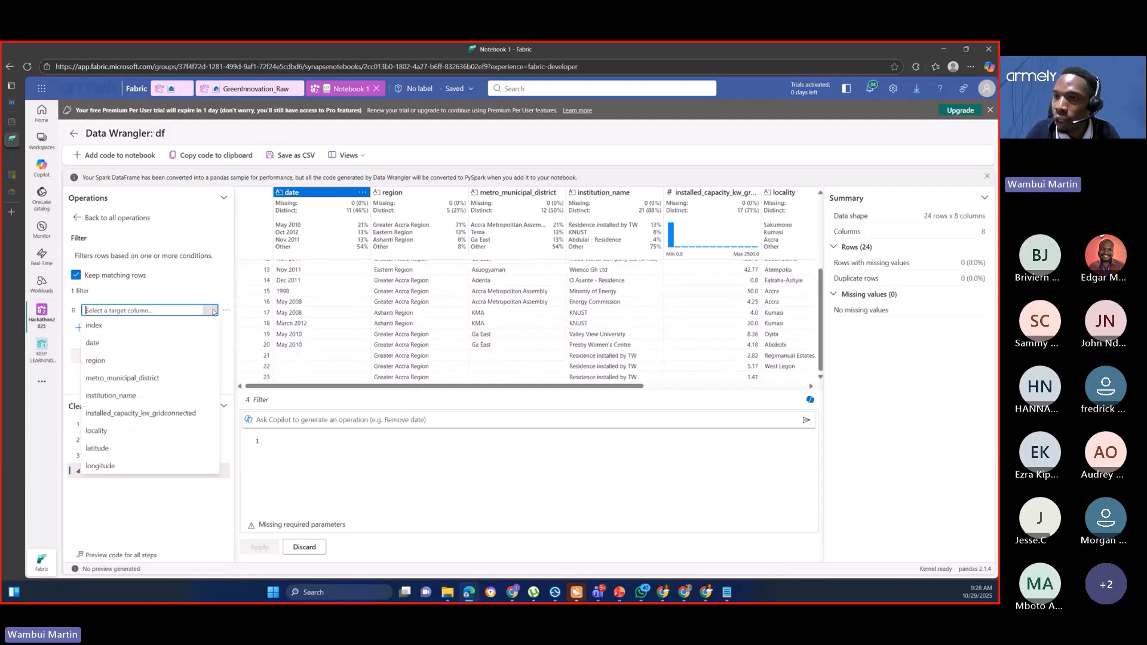
left_click(150, 378)
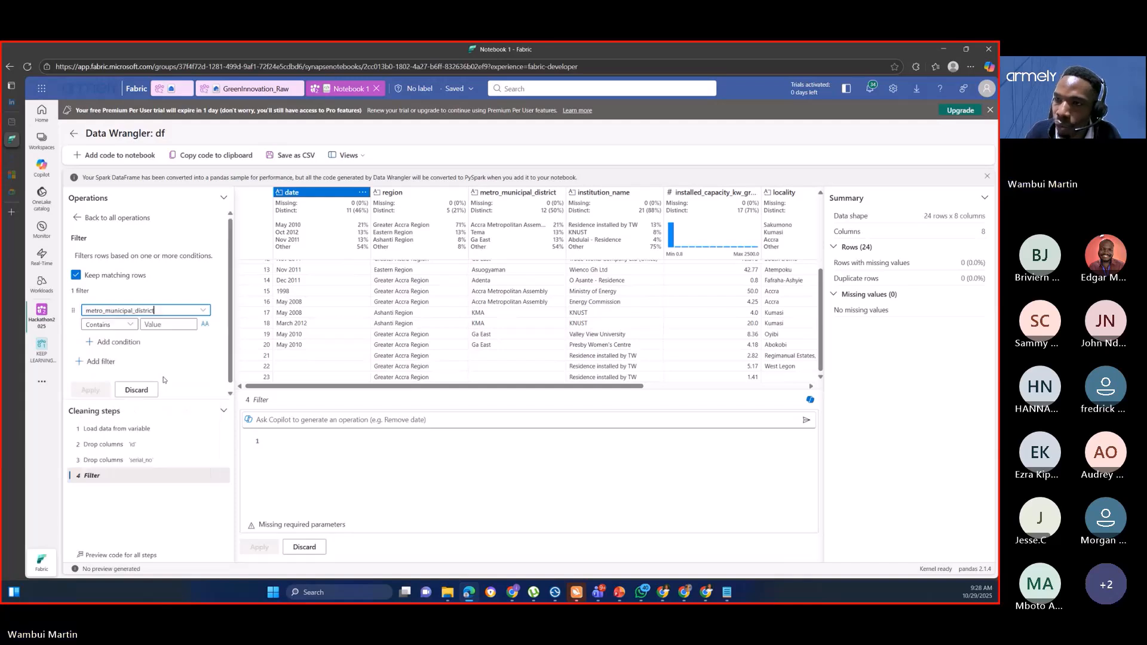
Step: Try the condition Equal to with an empty value and check which rows the preview keeps
left_click(133, 326)
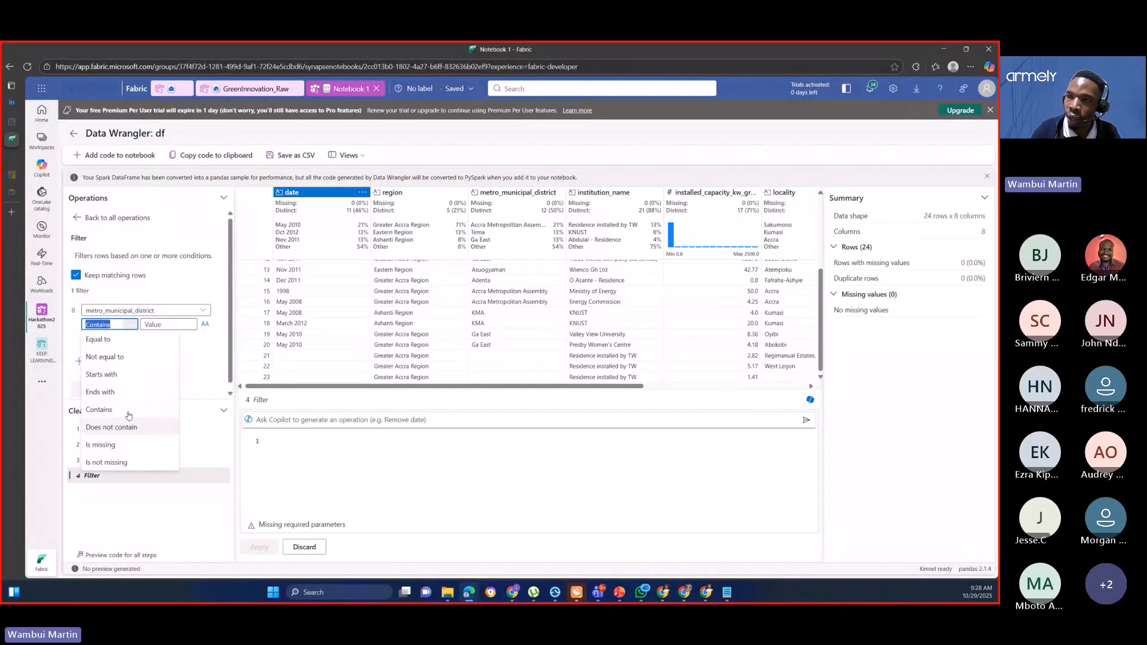
left_click(98, 339)
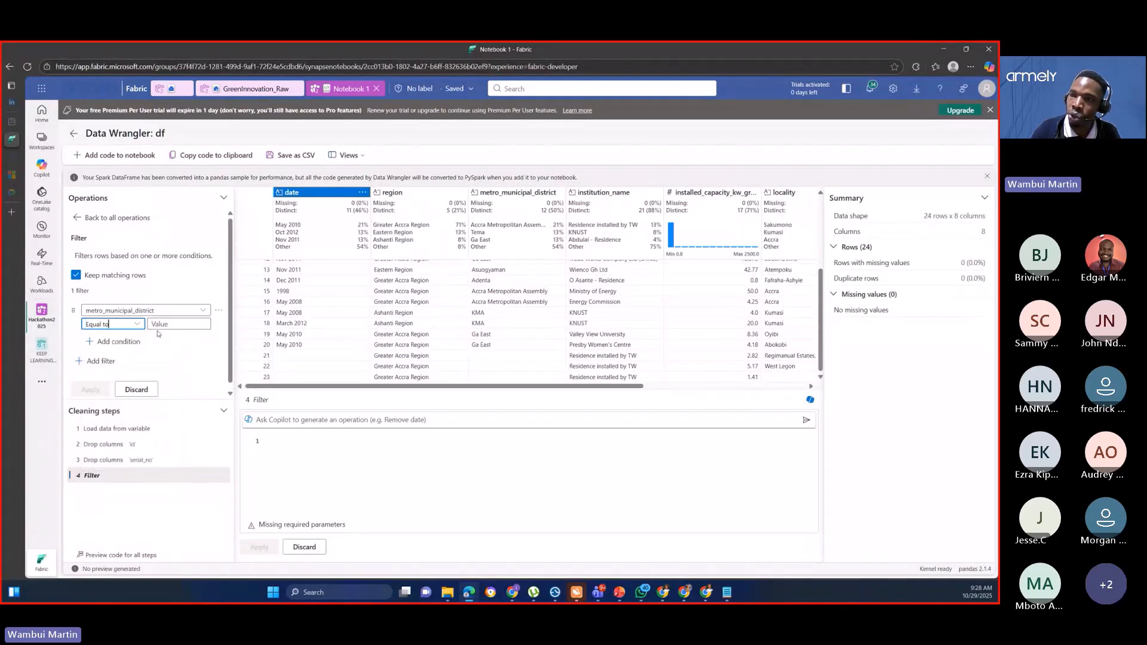
left_click(178, 325)
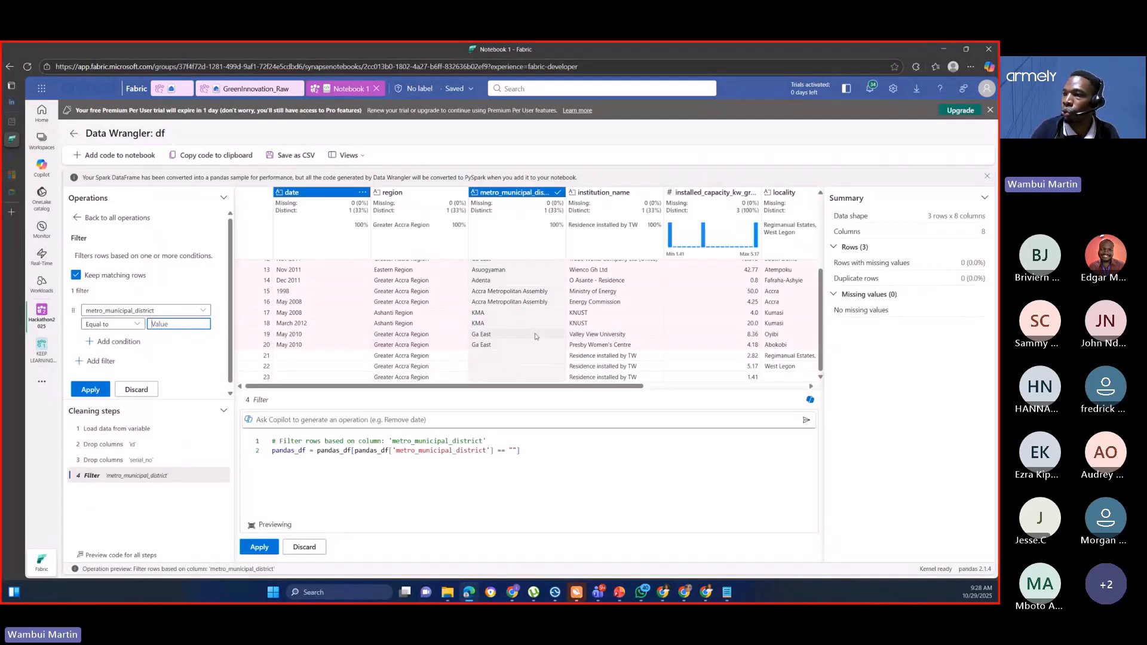
scroll(516, 316, "up", 1)
scroll(512, 332, "down", 1)
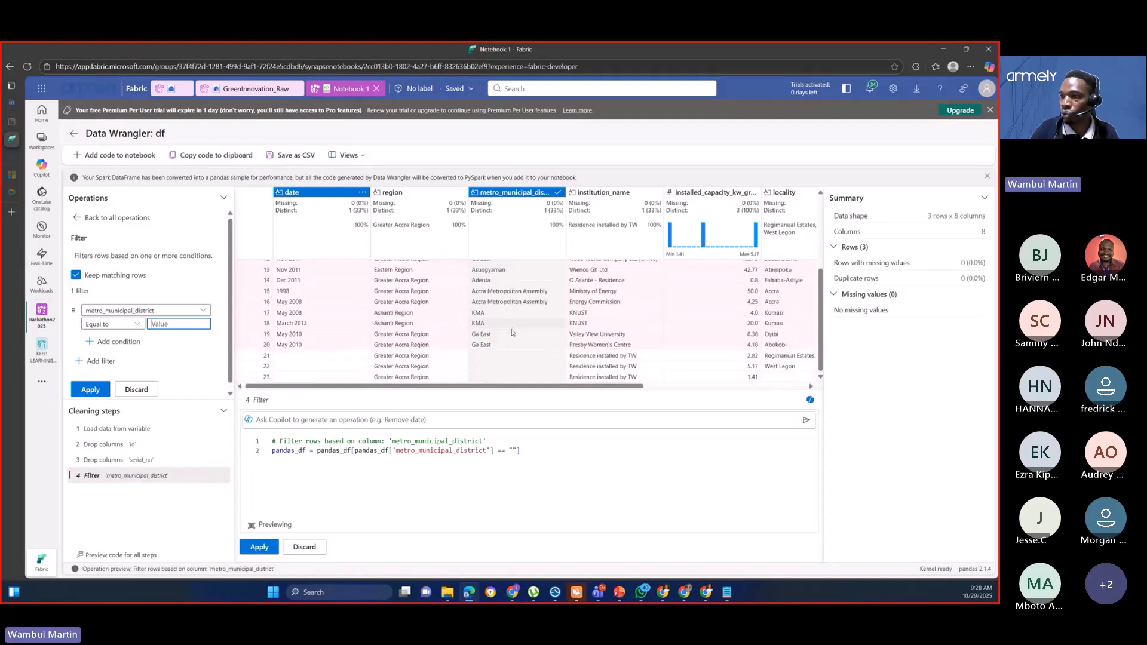
Step: Change the metro_municipal_district filter condition to Not equal to with an empty value
left_click(133, 324)
left_click(130, 357)
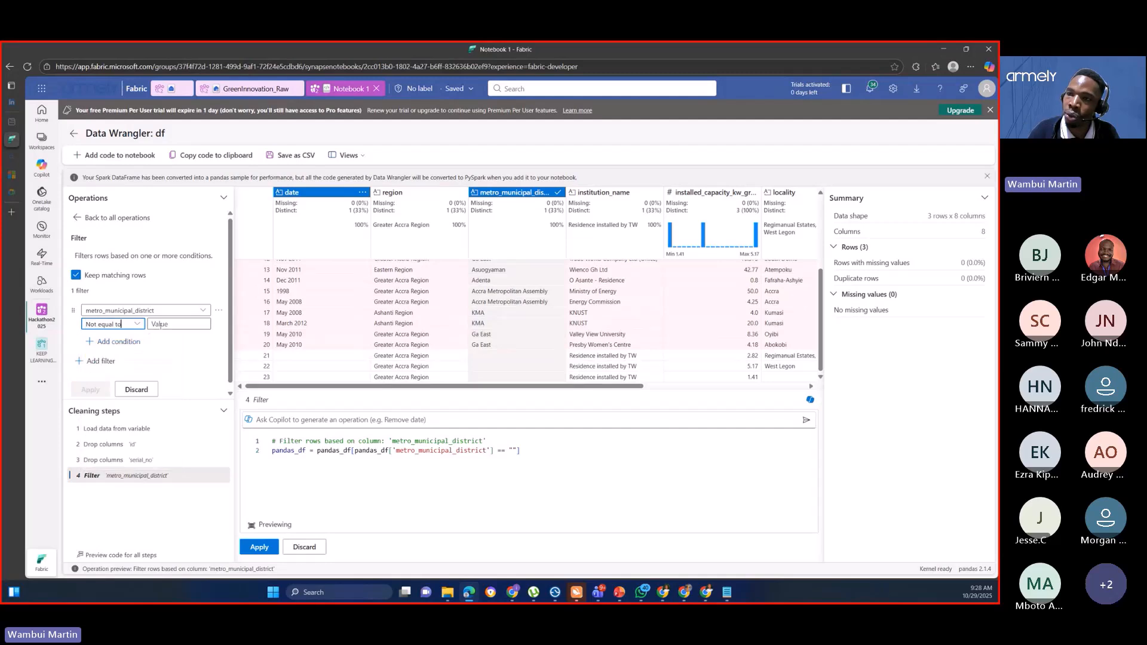
left_click(166, 325)
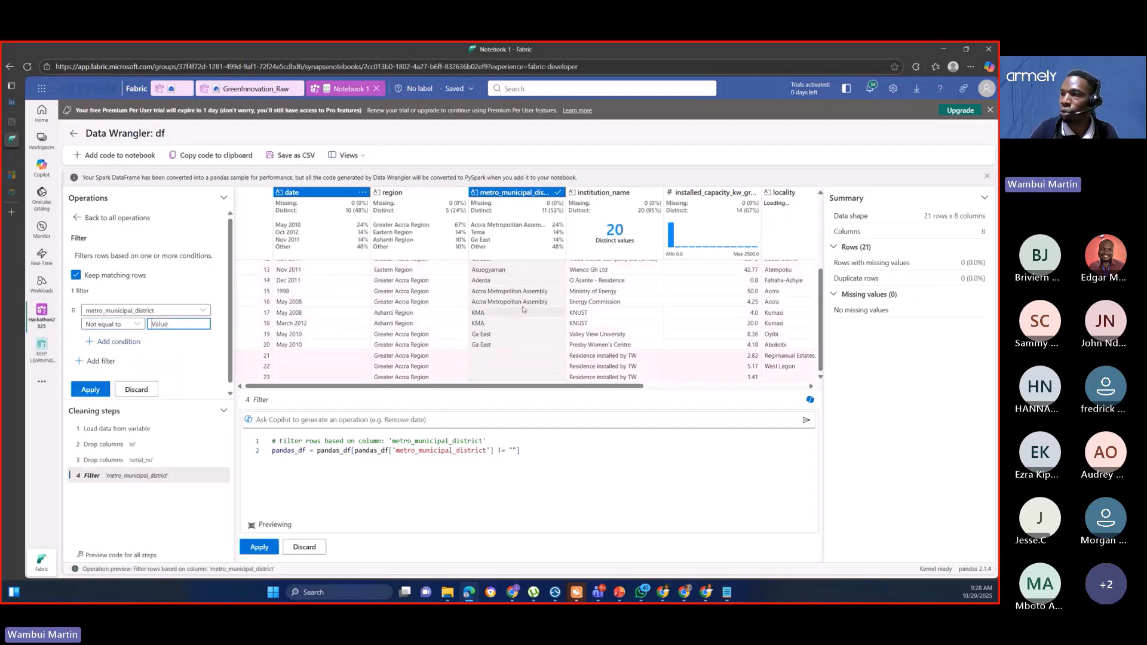
scroll(509, 311, "down", 1)
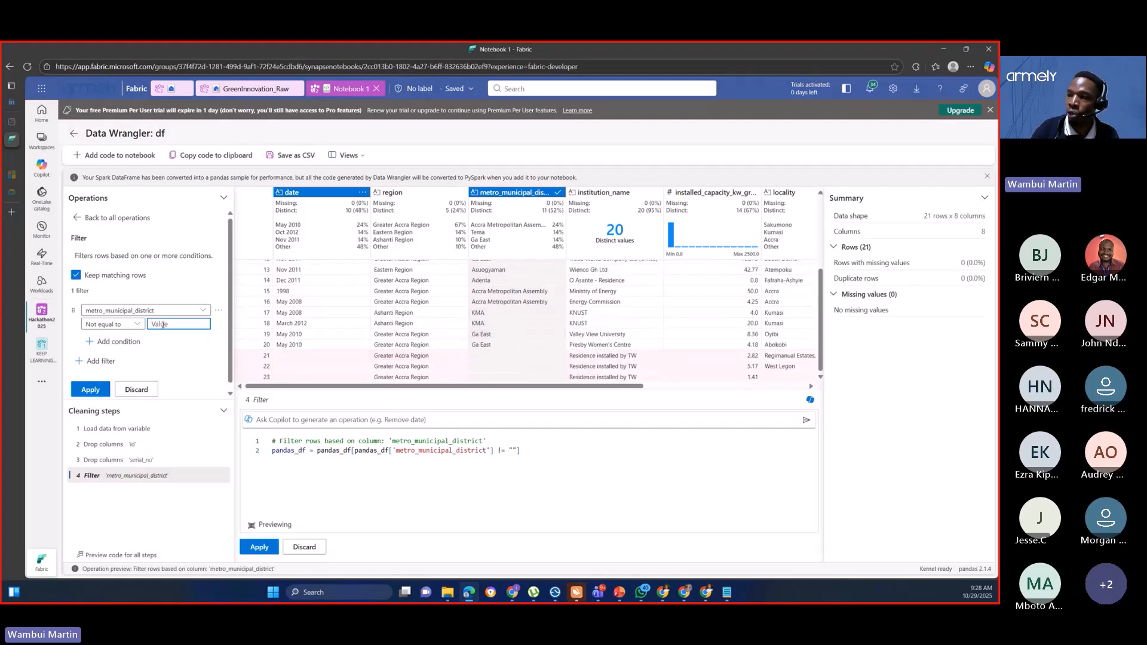
Step: Review the generated filter code line and apply the filter to the data
left_click_drag(547, 454, 502, 452)
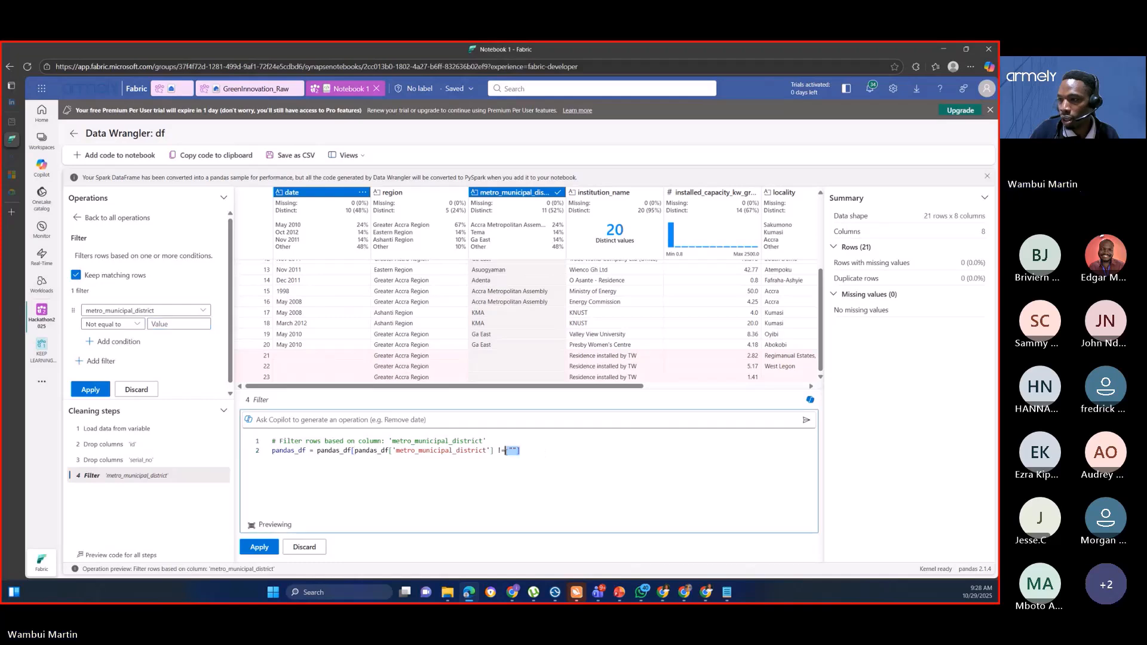
left_click_drag(572, 453, 252, 452)
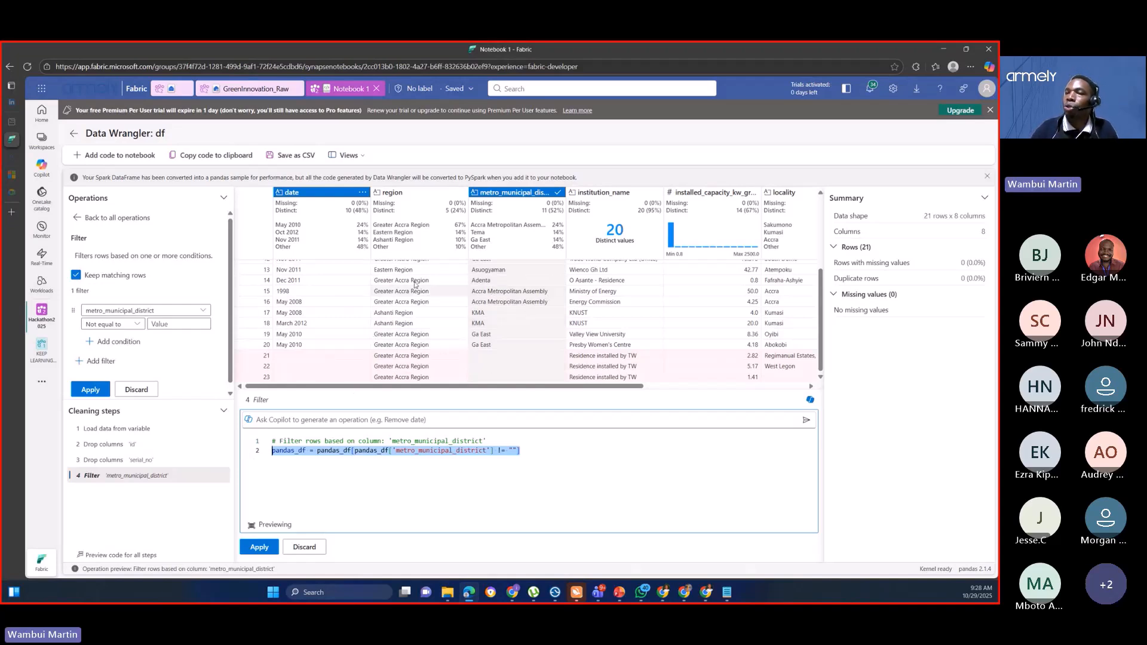
left_click(437, 493)
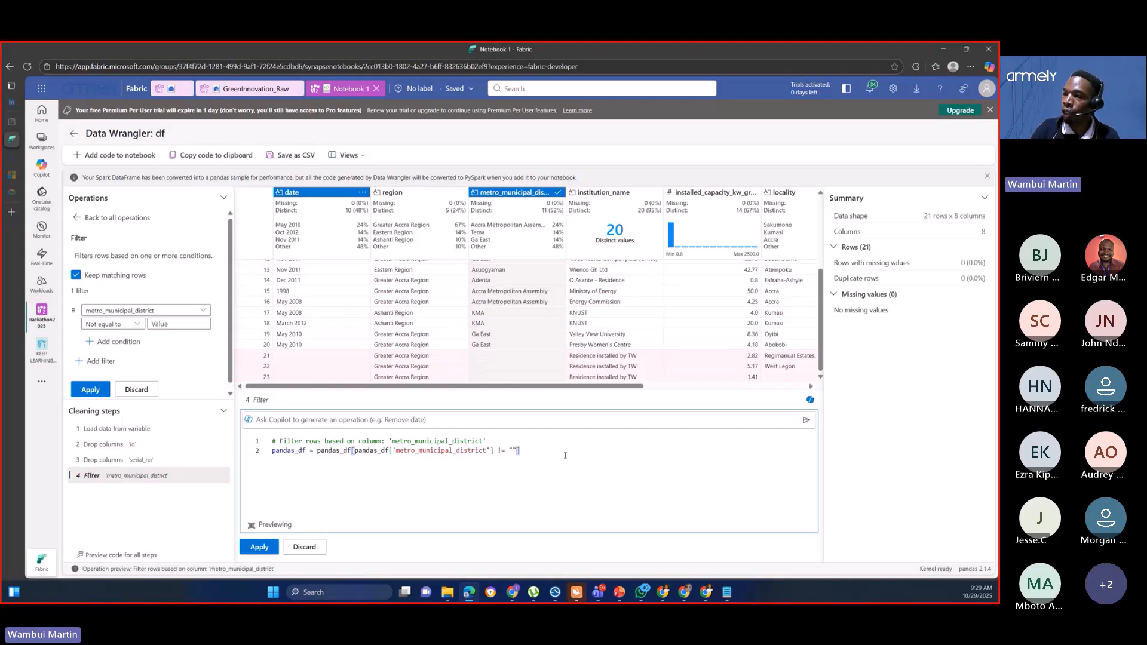
left_click(258, 548)
scroll(150, 335, "down", 3)
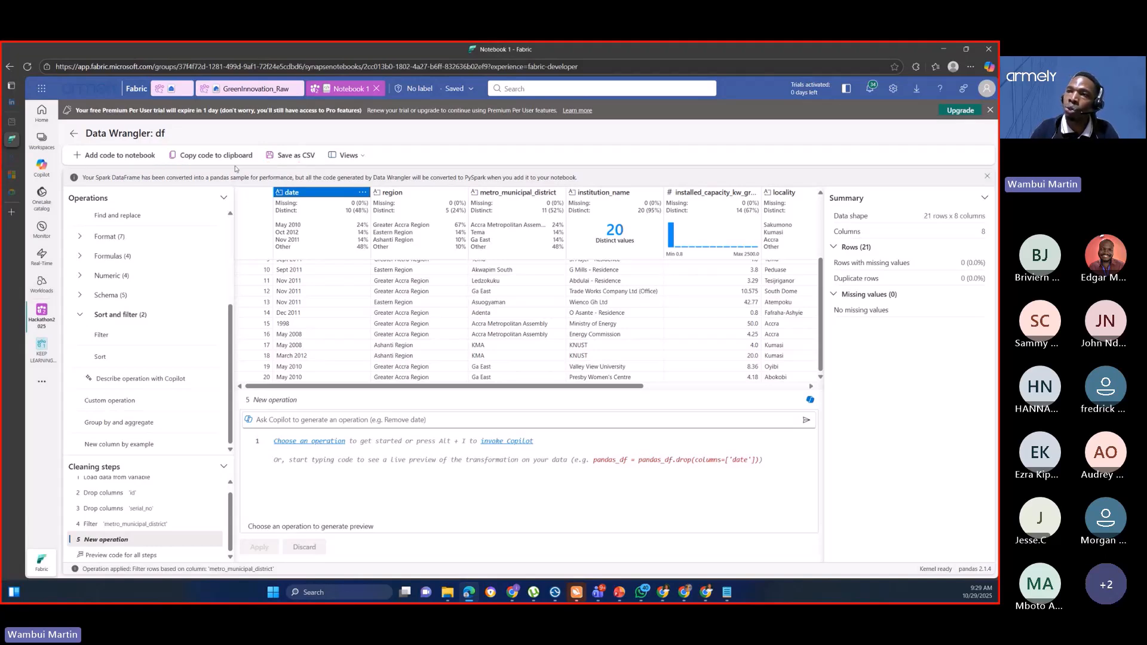
Step: Review the generated PySpark cleaning code and add it to the notebook without the pandas code
left_click(119, 157)
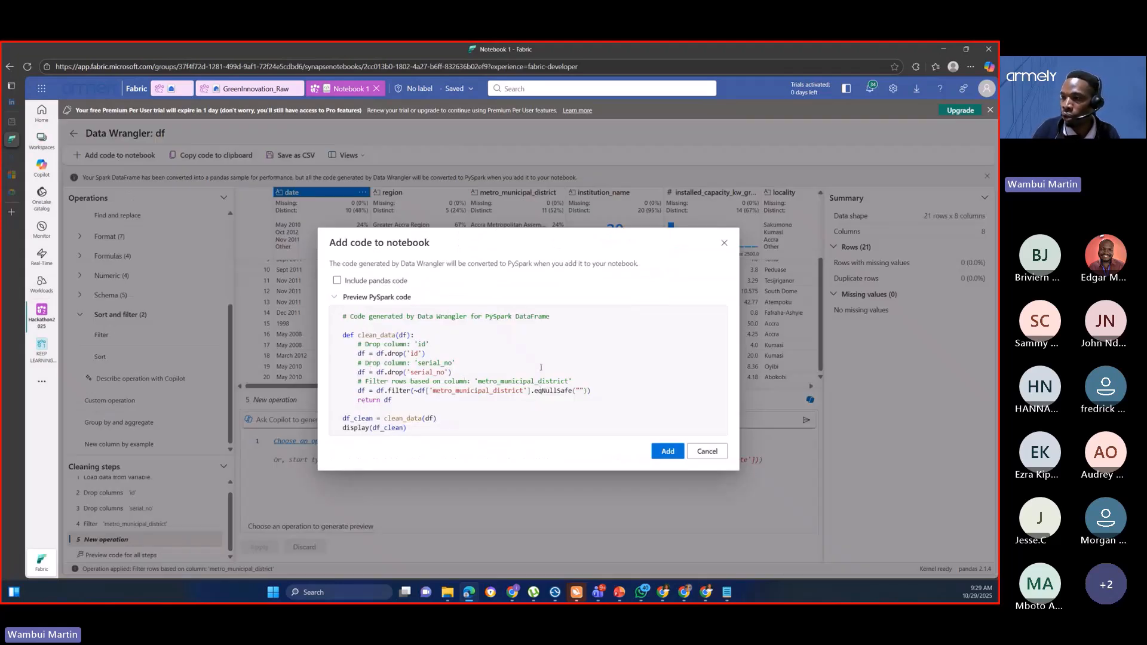
left_click(433, 357)
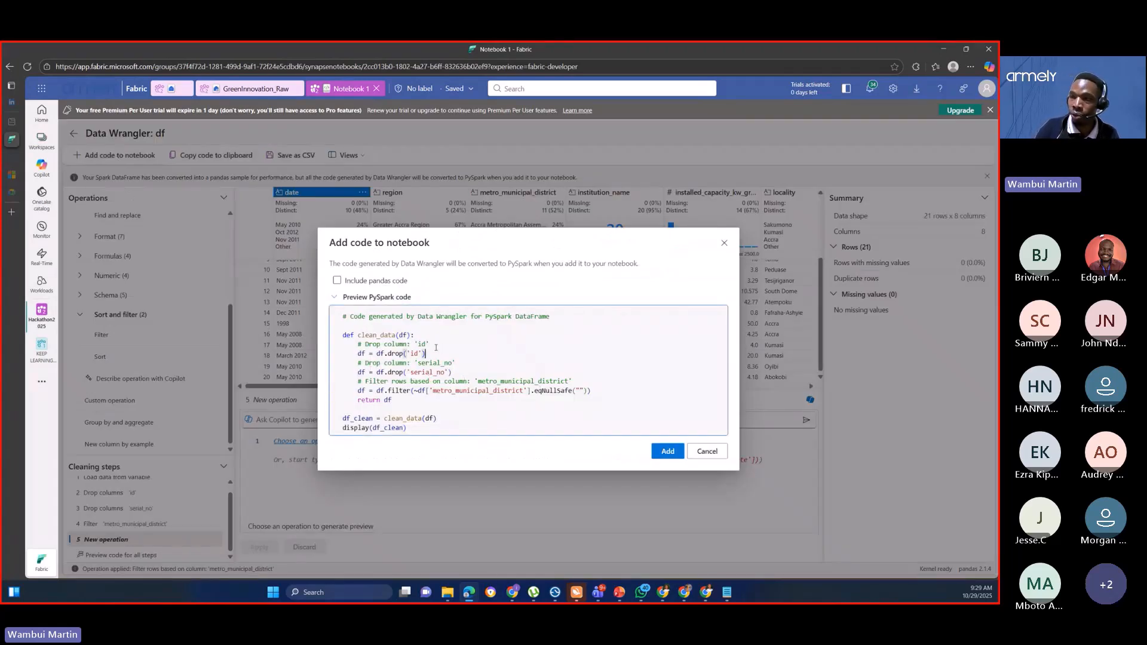
left_click(661, 452)
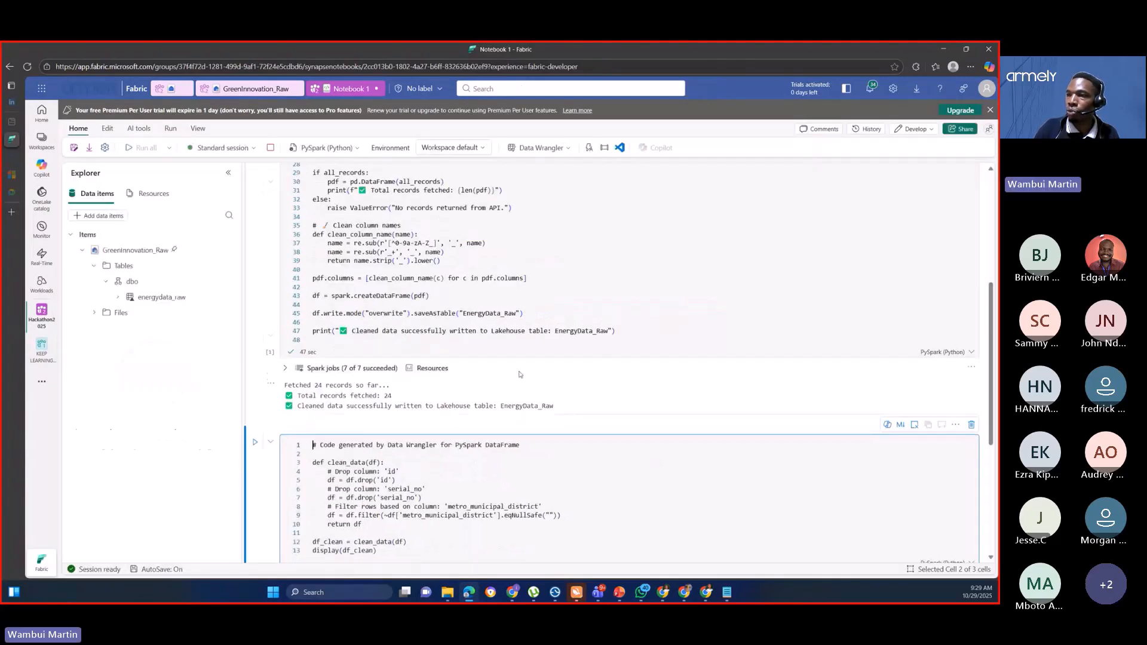
Step: Examine the new clean_data cell and the energydata_raw query cell below it, through the last rows of its output table
scroll(395, 312, "down", 3)
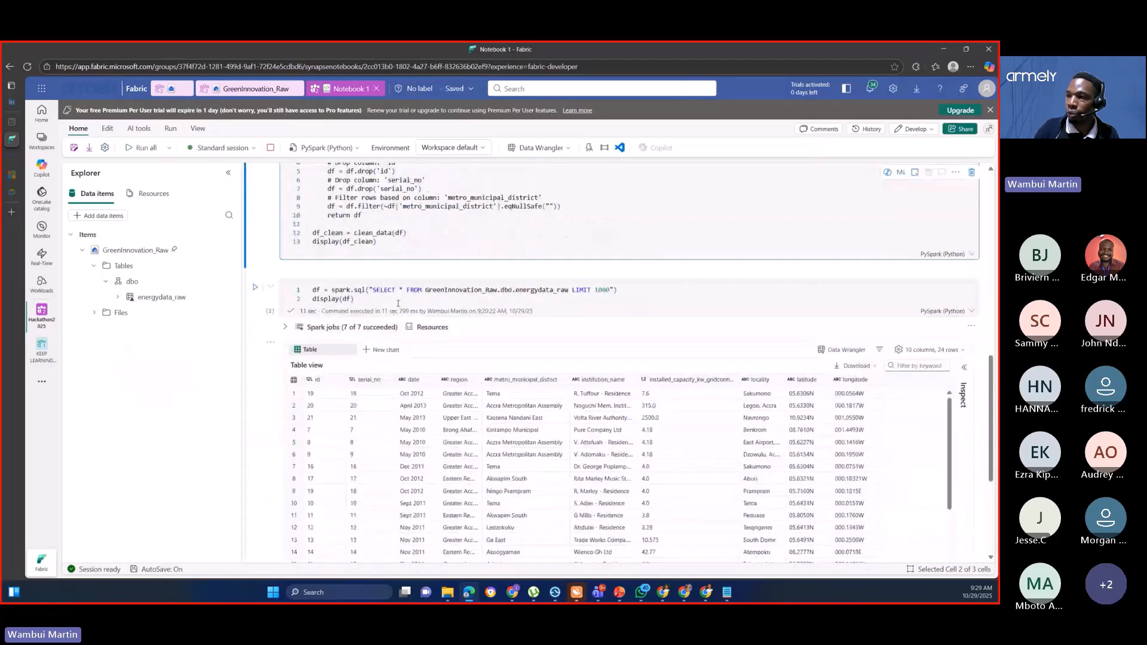
scroll(451, 252, "down", 2)
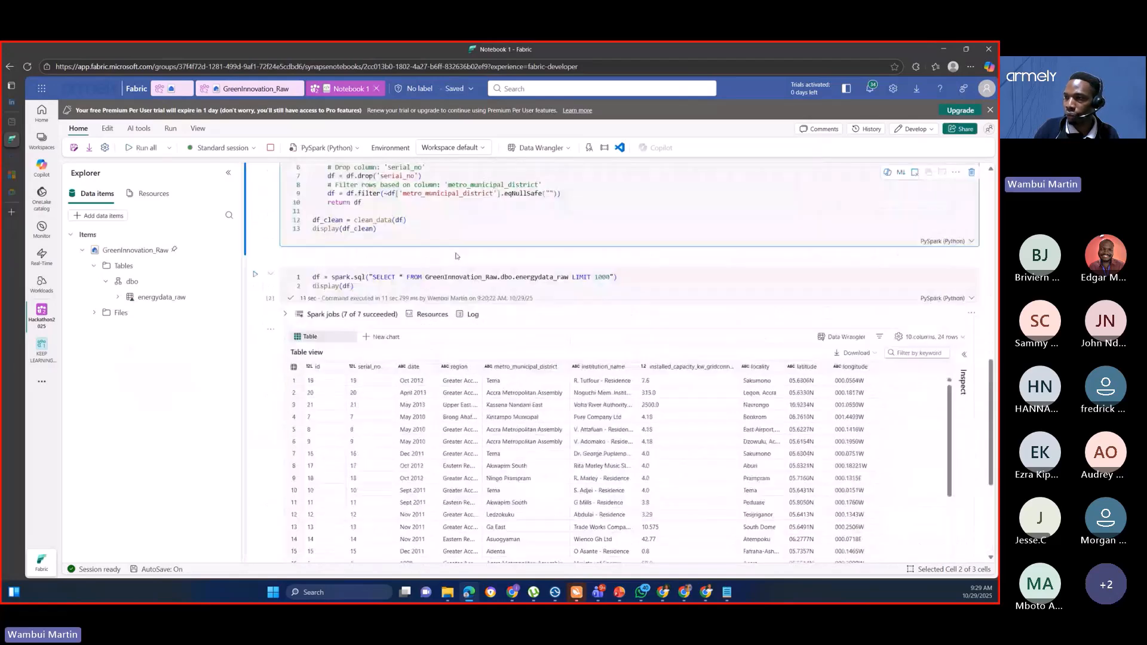
scroll(451, 251, "up", 5)
left_click(432, 346)
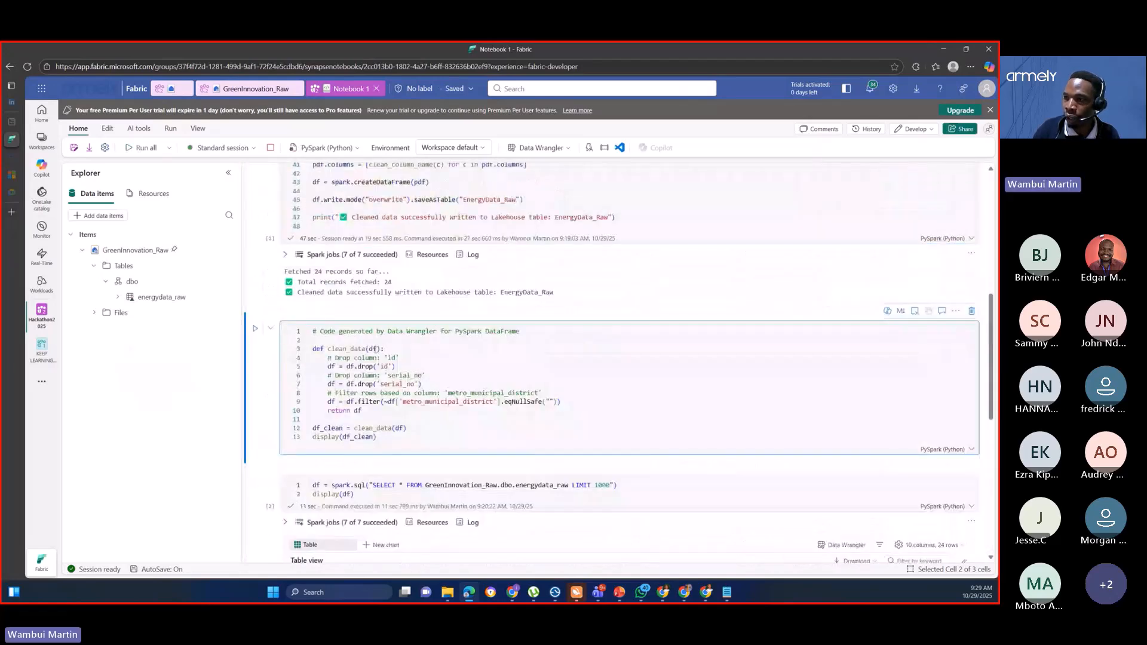
scroll(427, 358, "down", 2)
left_click(393, 397)
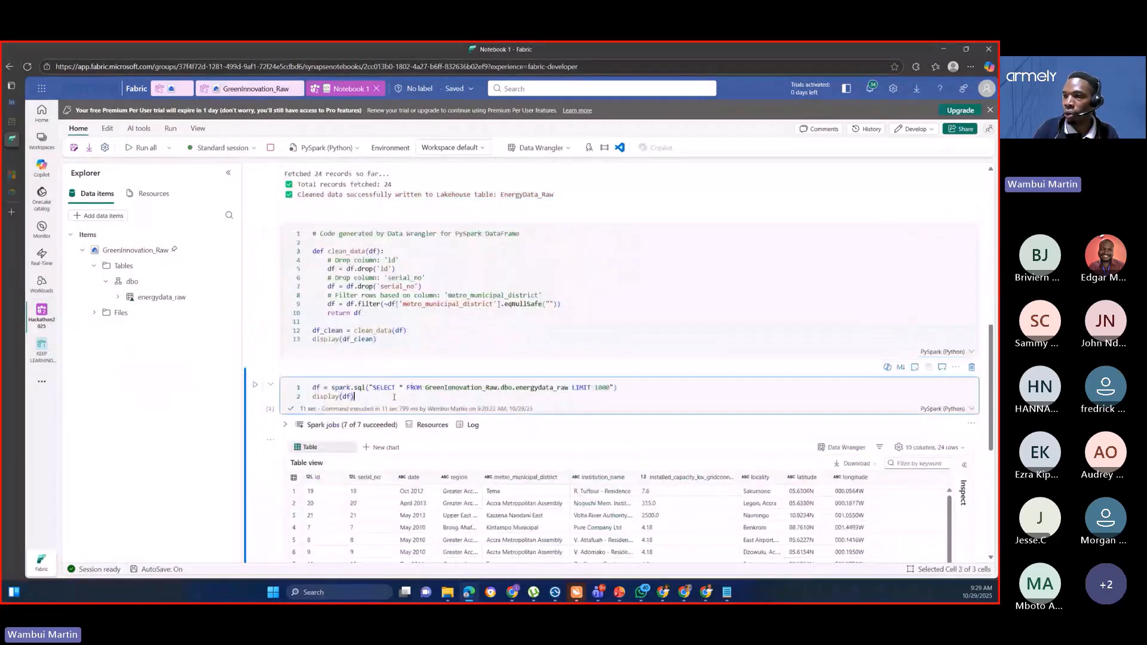
scroll(818, 389, "down", 6)
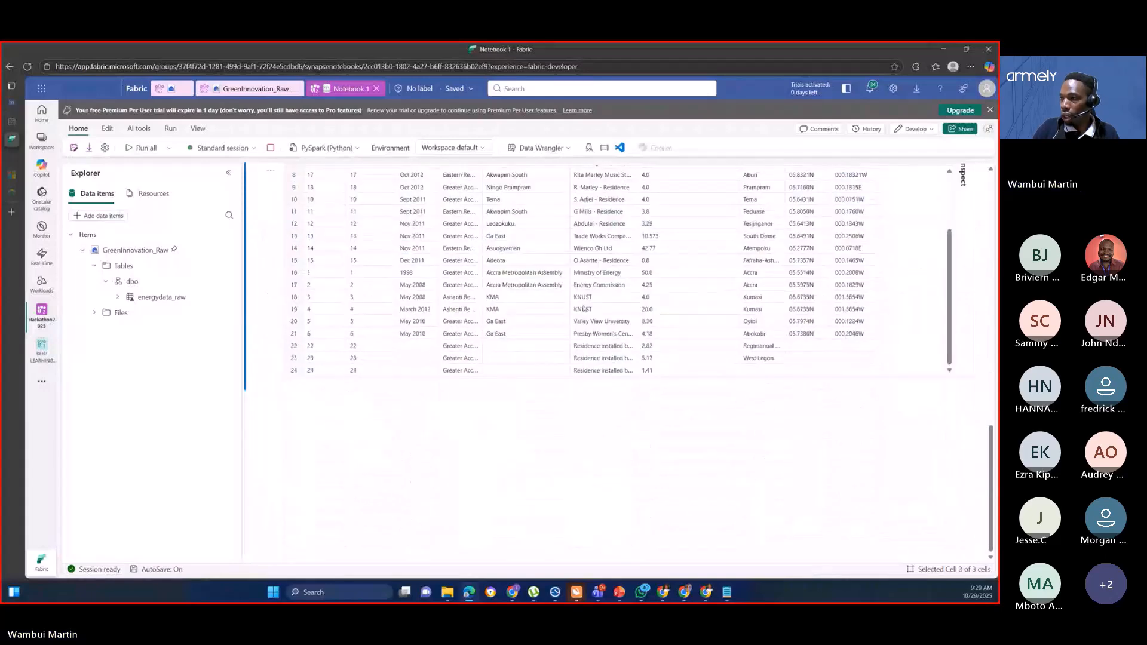
scroll(549, 304, "up", 2)
scroll(550, 278, "down", 2)
scroll(353, 289, "up", 2)
scroll(355, 283, "down", 2)
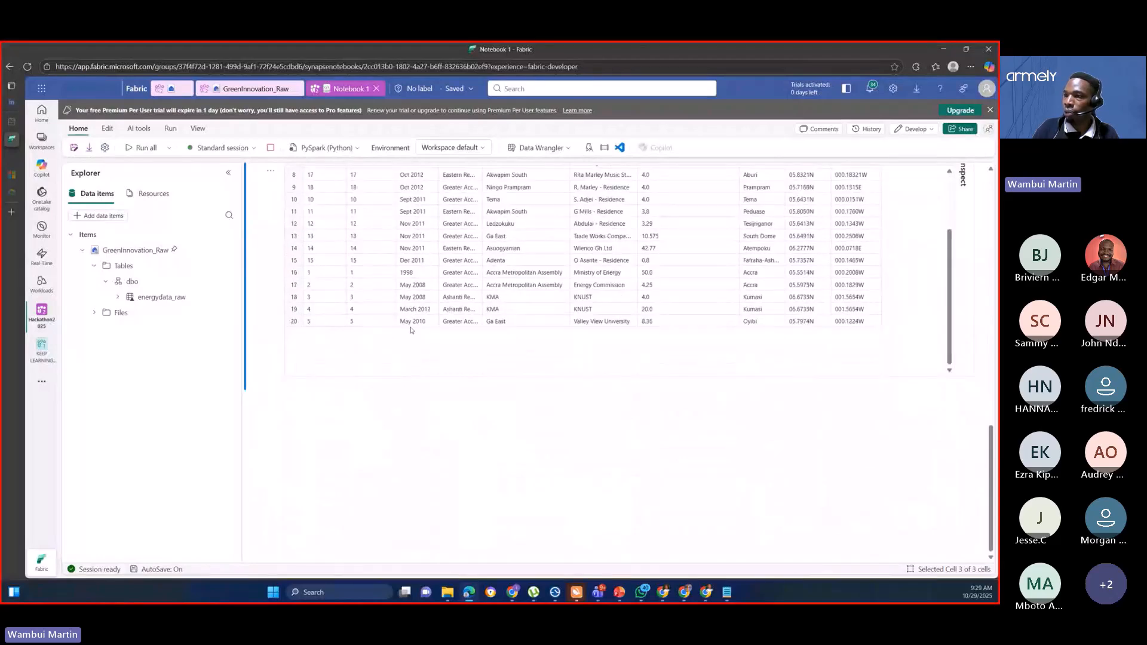
Step: Run the clean_data cell generated by Data Wrangler to display the cleaned dataframe df_clean
scroll(436, 257, "up", 1)
scroll(436, 257, "up", 8)
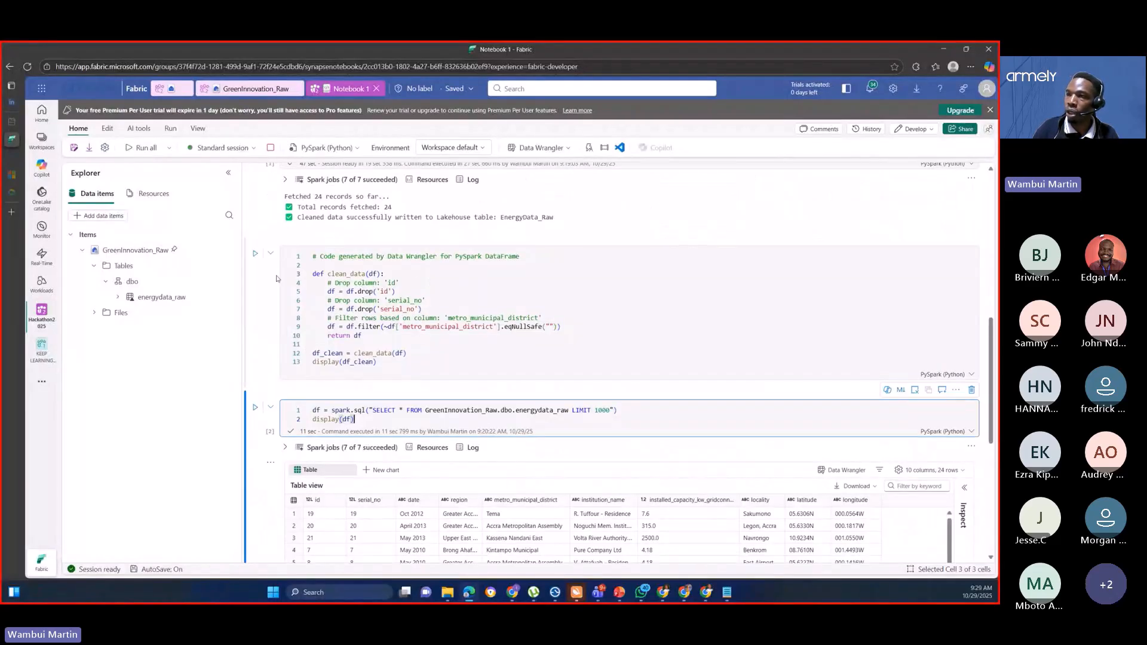
left_click(255, 254)
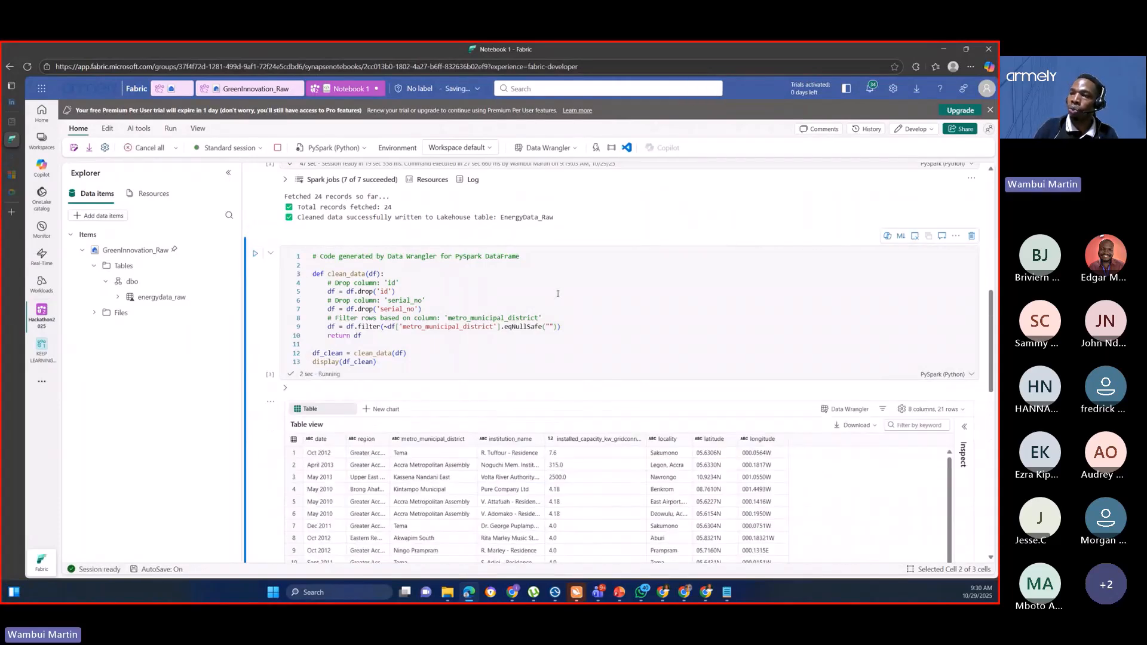
Step: Compare the cleaned output table's columns and last rows with those of the raw energydata_raw query output
scroll(502, 272, "down", 5)
scroll(558, 256, "down", 5)
scroll(558, 257, "up", 10)
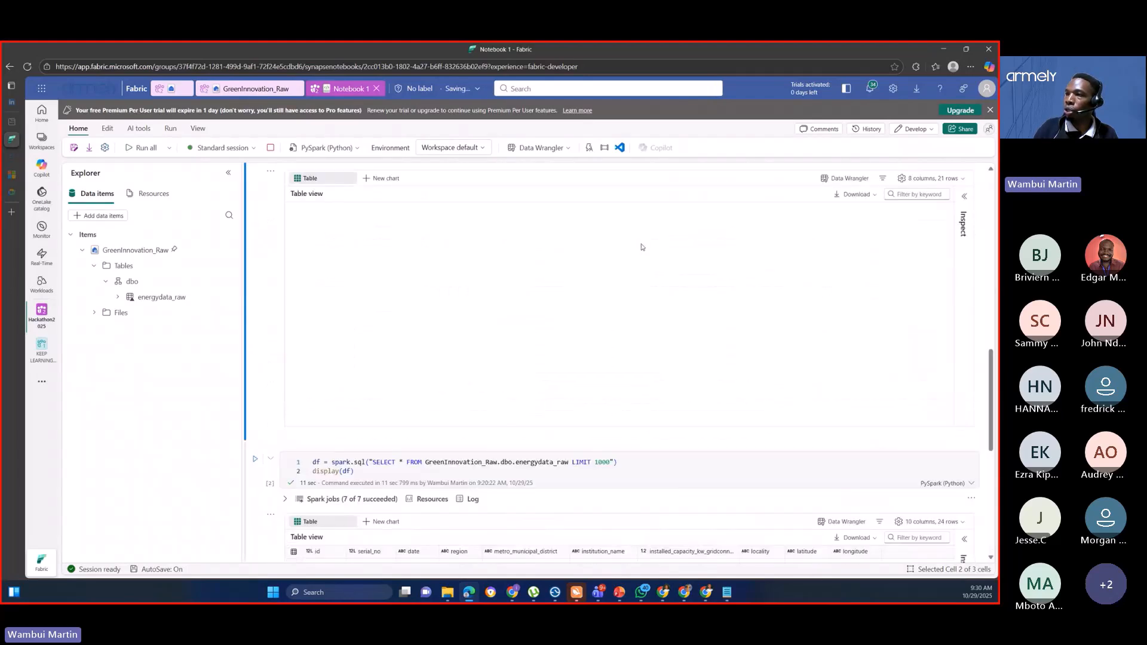
scroll(623, 294, "down", 2)
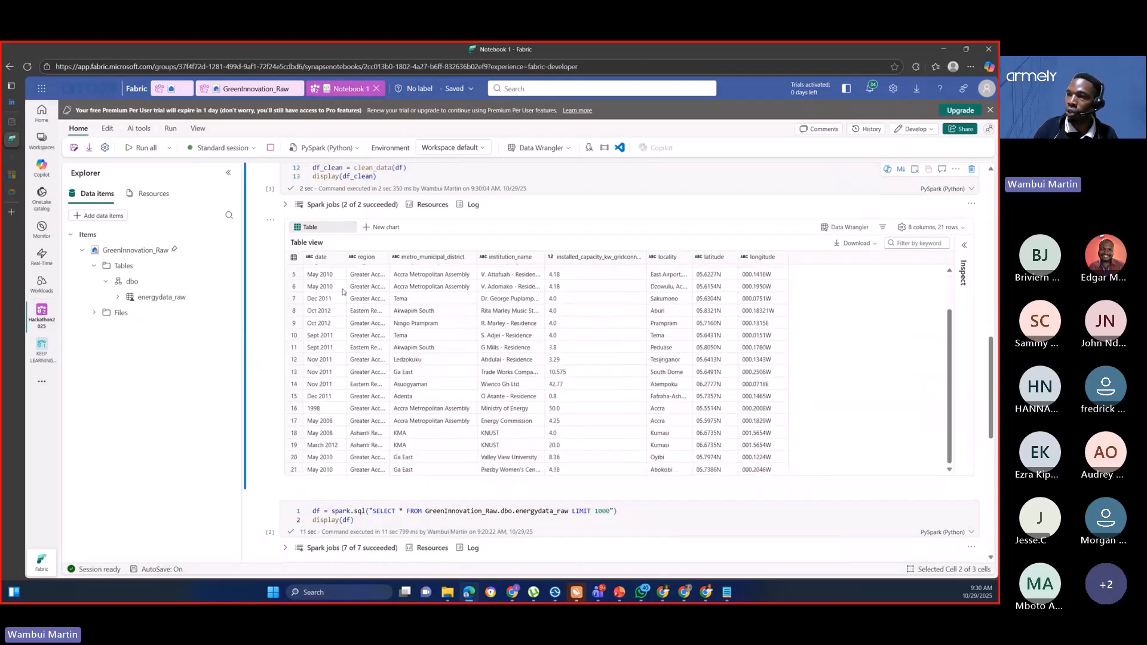
scroll(402, 238, "down", 3)
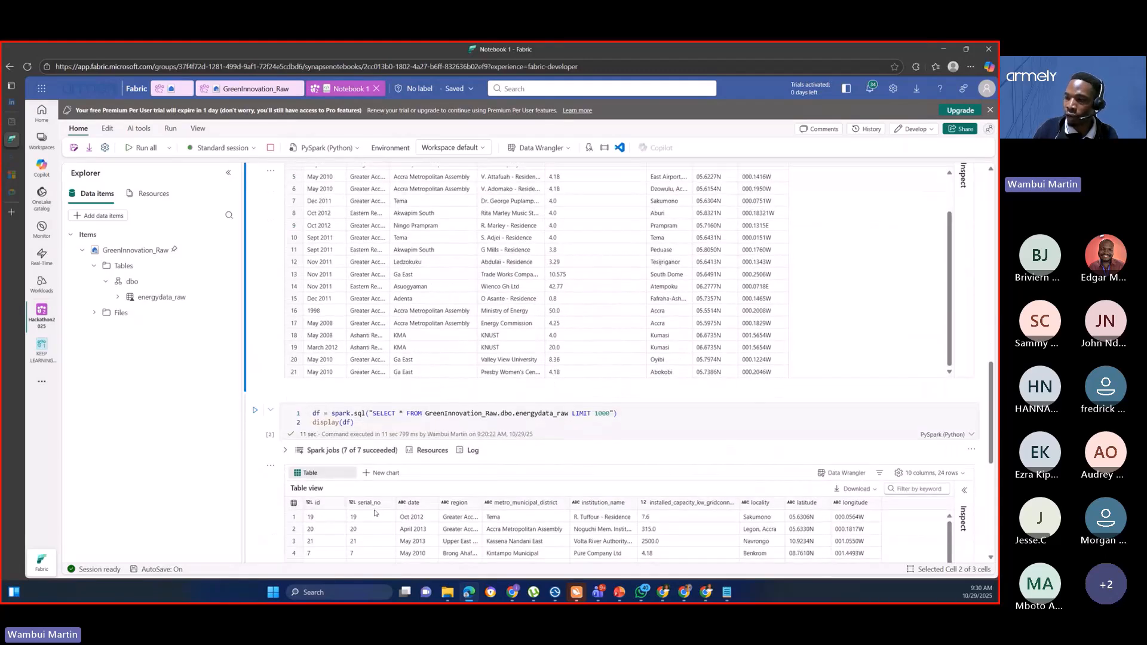
scroll(441, 335, "down", 5)
scroll(520, 437, "down", 3)
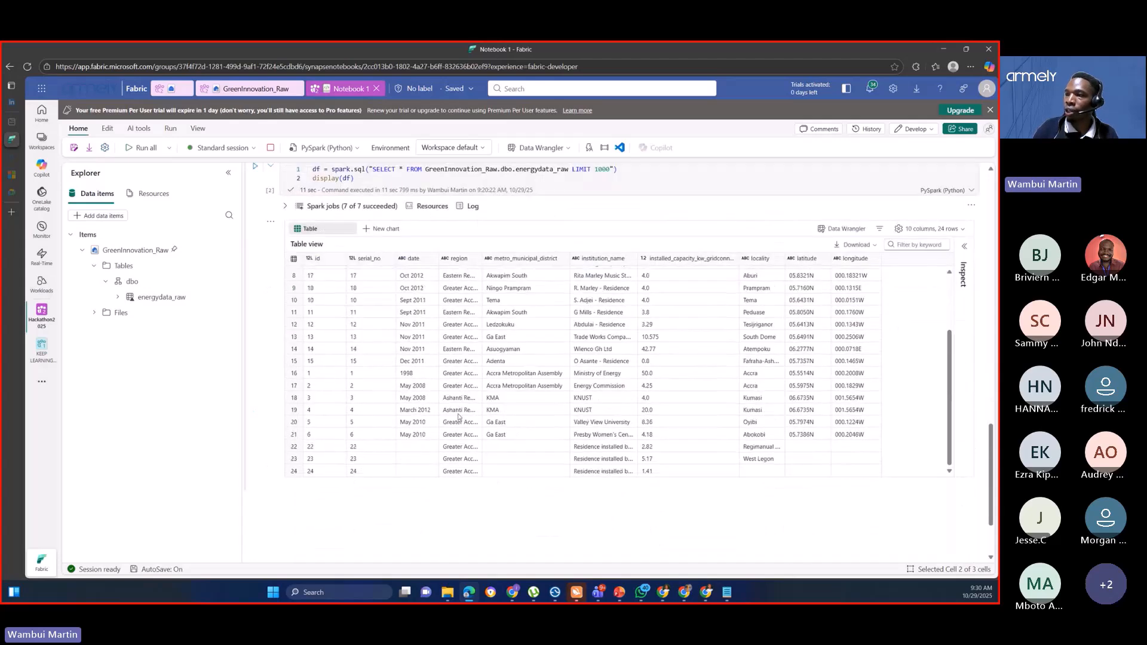
scroll(520, 437, "down", 2)
scroll(488, 216, "up", 3)
scroll(488, 216, "up", 5)
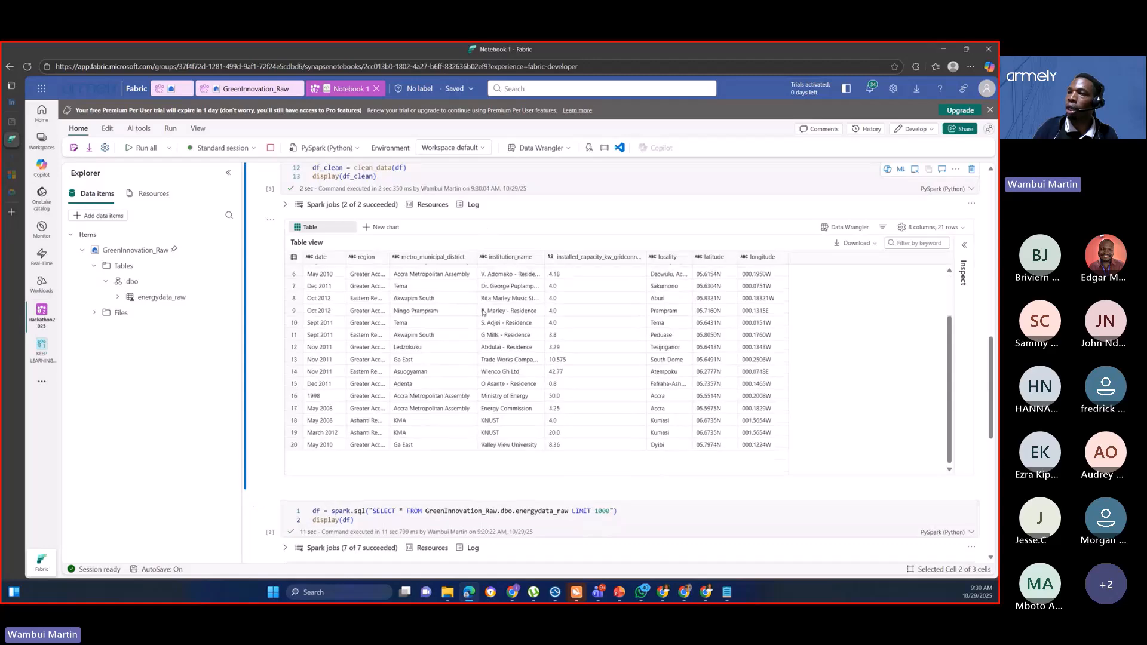
Step: Recheck the cleaned table from its first to last row against the clean_data code and the raw output below
scroll(487, 254, "up", 8)
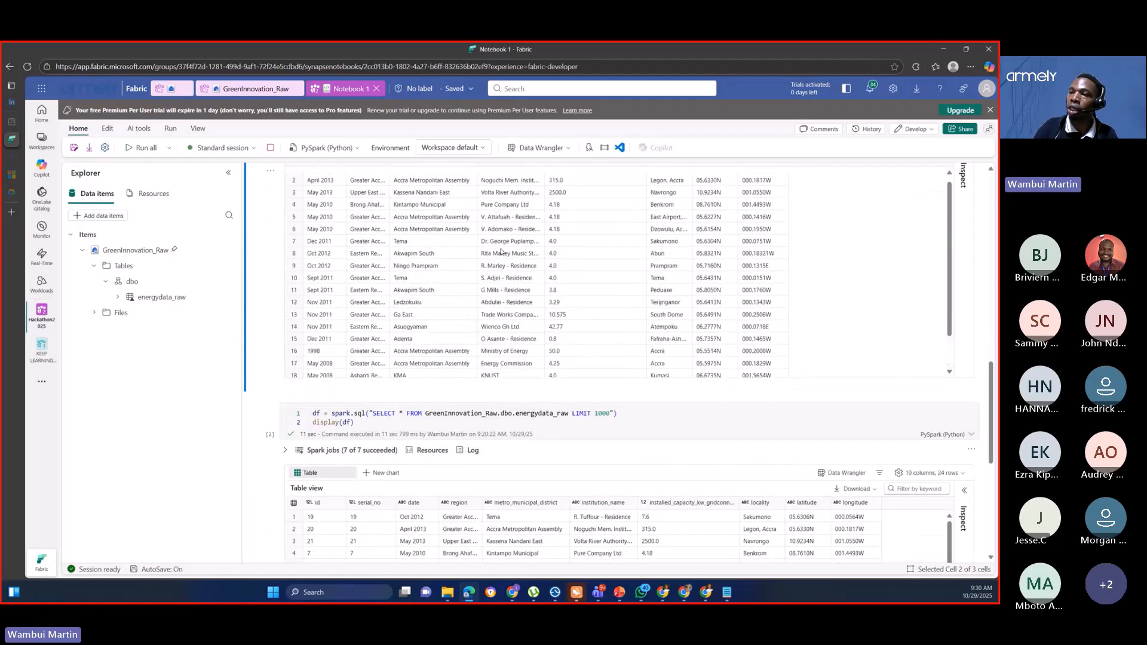
scroll(539, 331, "down", 3)
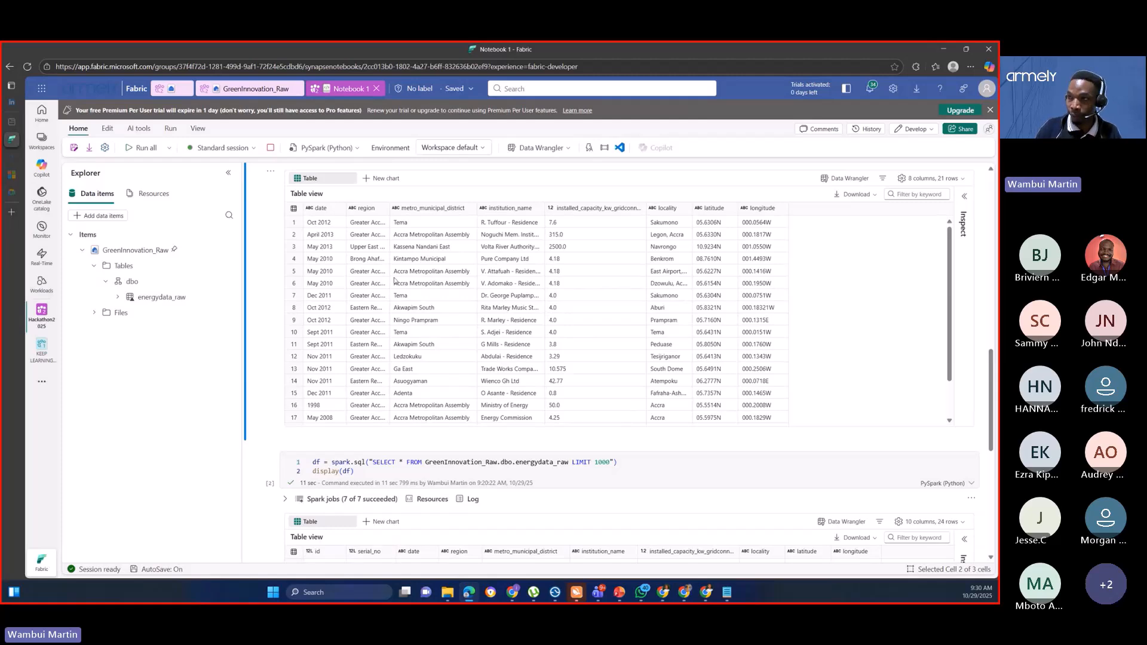
scroll(464, 336, "down", 5)
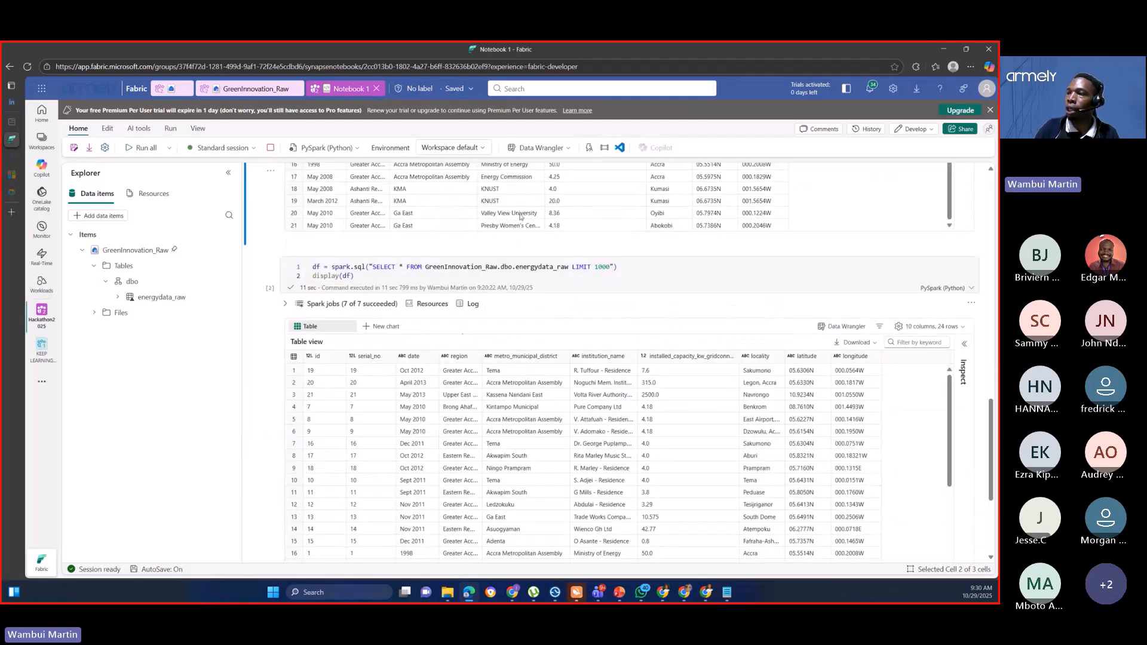
scroll(464, 336, "down", 6)
scroll(435, 260, "up", 6)
scroll(478, 283, "down", 6)
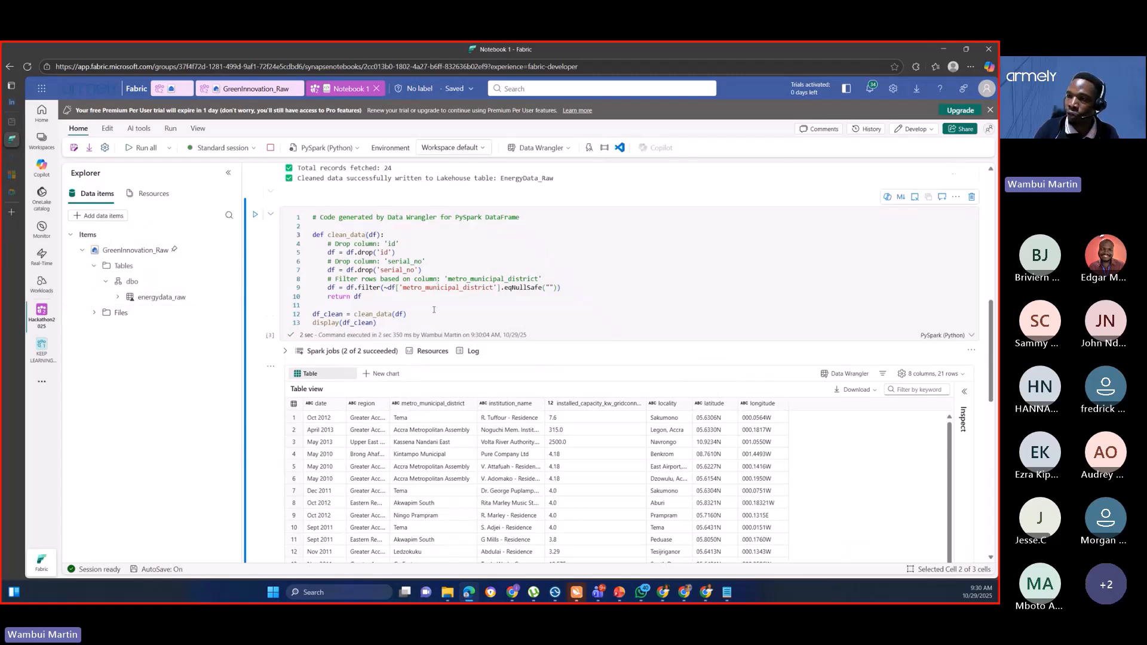
scroll(435, 310, "down", 4)
scroll(434, 298, "up", 2)
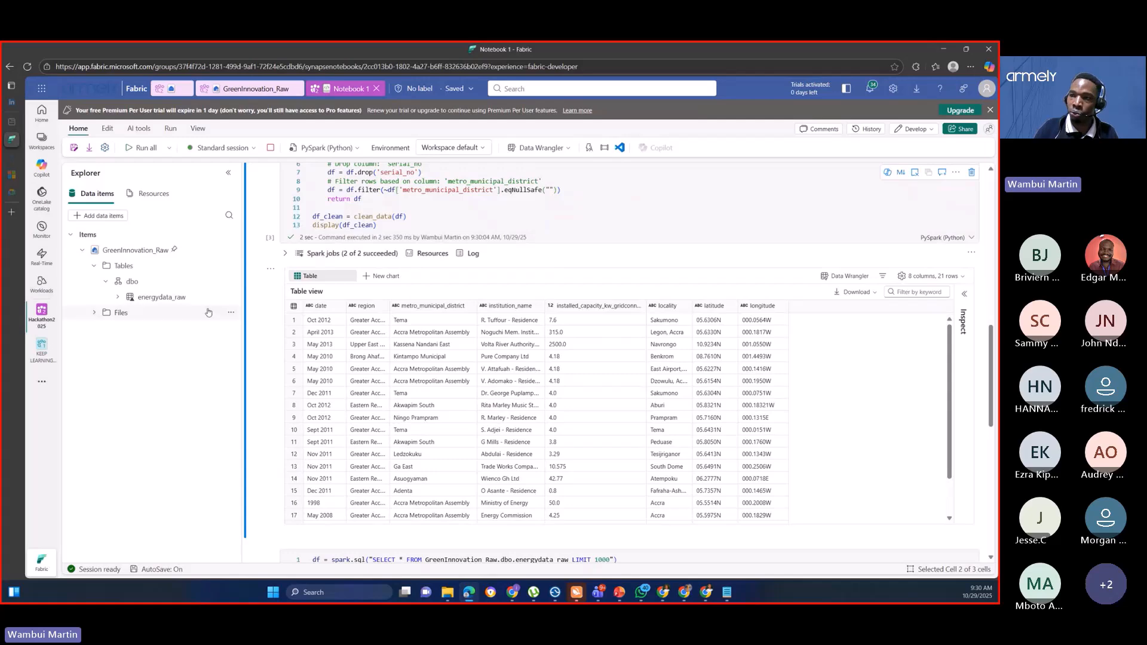
scroll(658, 419, "down", 1)
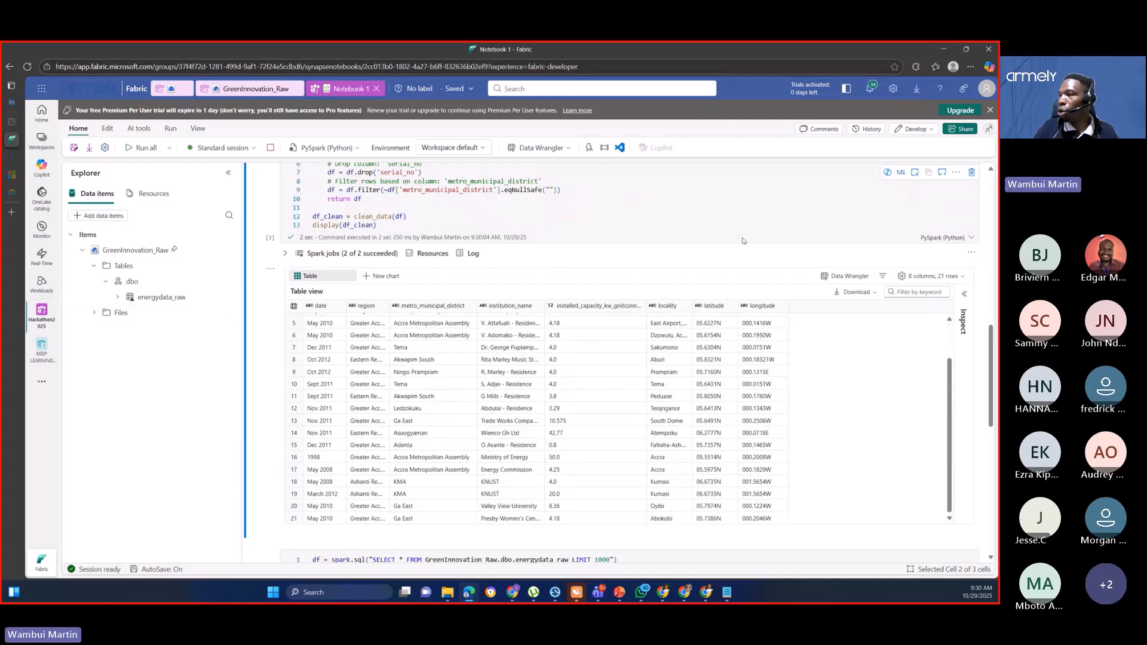
scroll(743, 241, "down", 4)
scroll(743, 241, "down", 4)
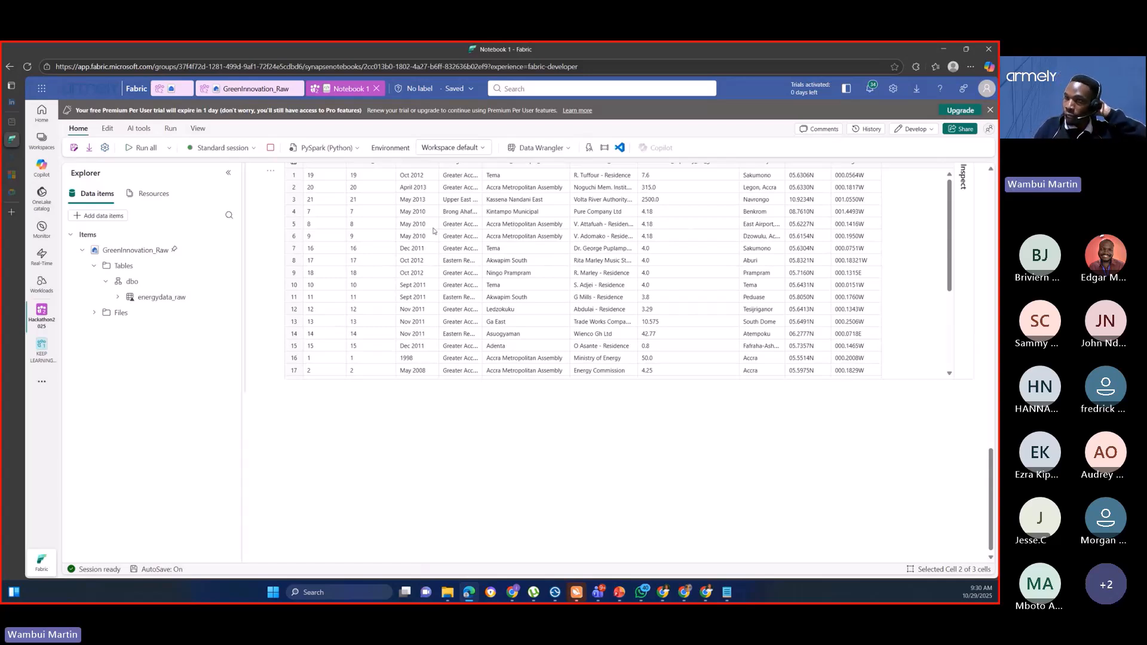
Step: Examine the output table of the energydata_raw query in the notebook, including its row range settings and last rows
scroll(509, 226, "up", 3)
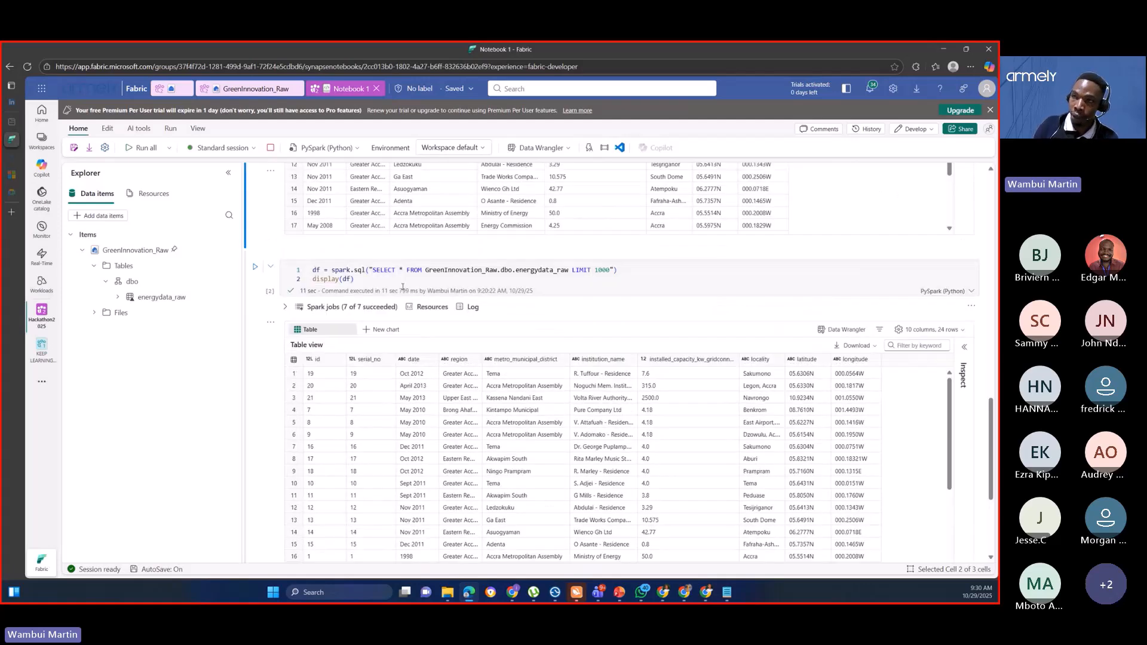
scroll(485, 335, "down", 3)
scroll(487, 342, "up", 3)
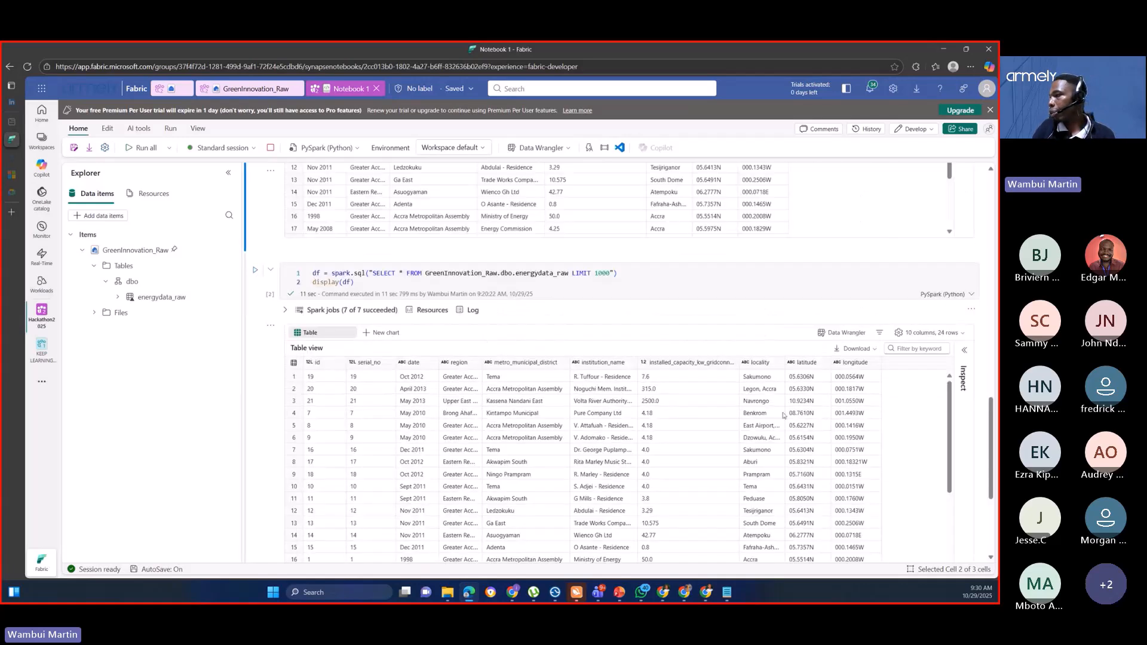
left_click(949, 333)
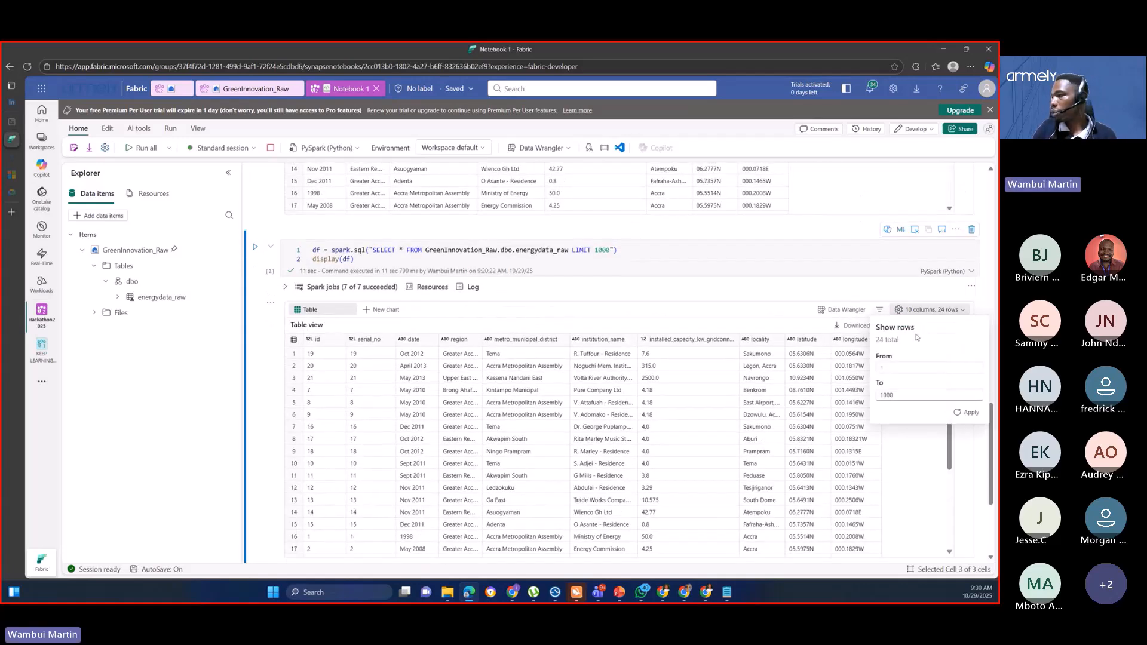
left_click(771, 297)
scroll(432, 332, "down", 3)
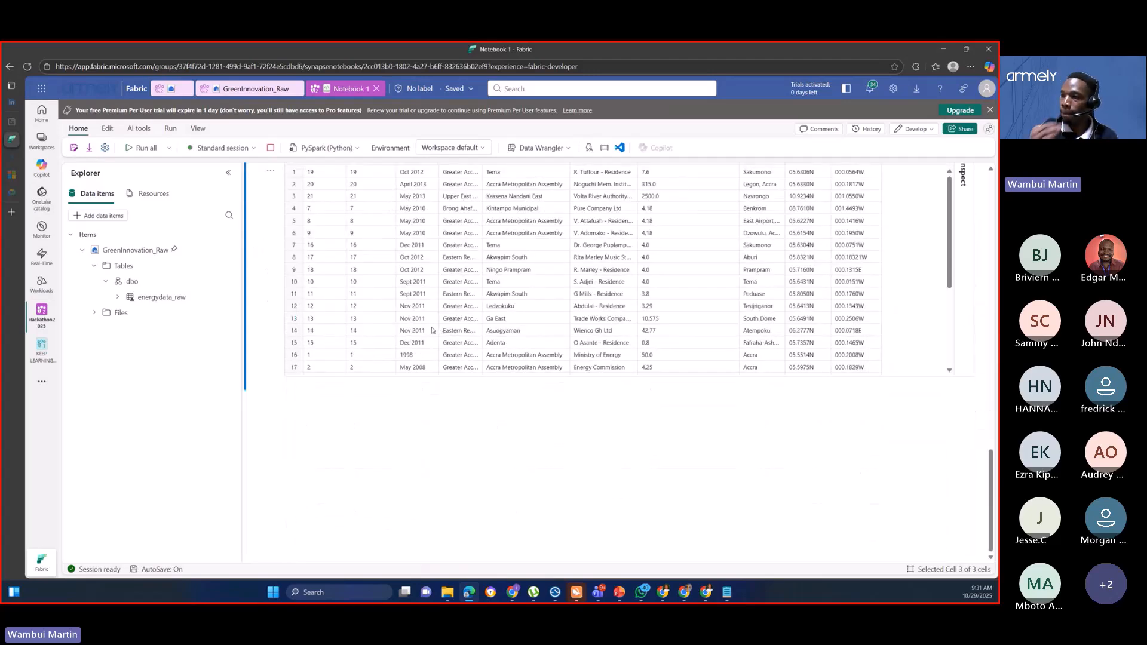
scroll(431, 331, "down", 2)
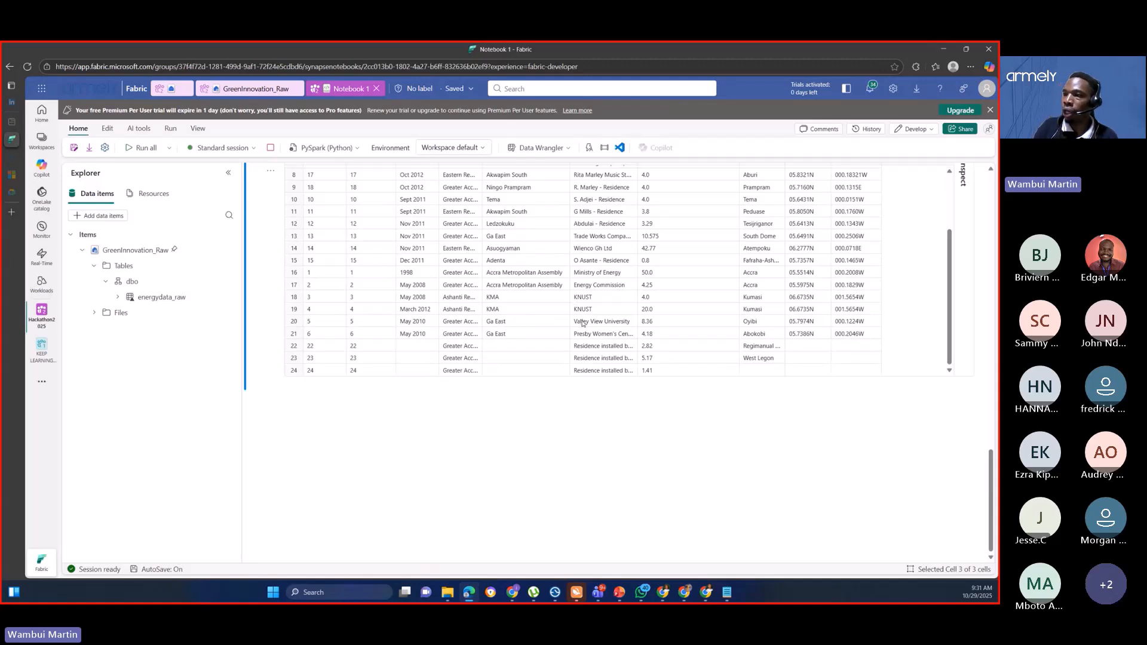
scroll(532, 293, "up", 3)
scroll(506, 303, "up", 3)
scroll(507, 303, "up", 4)
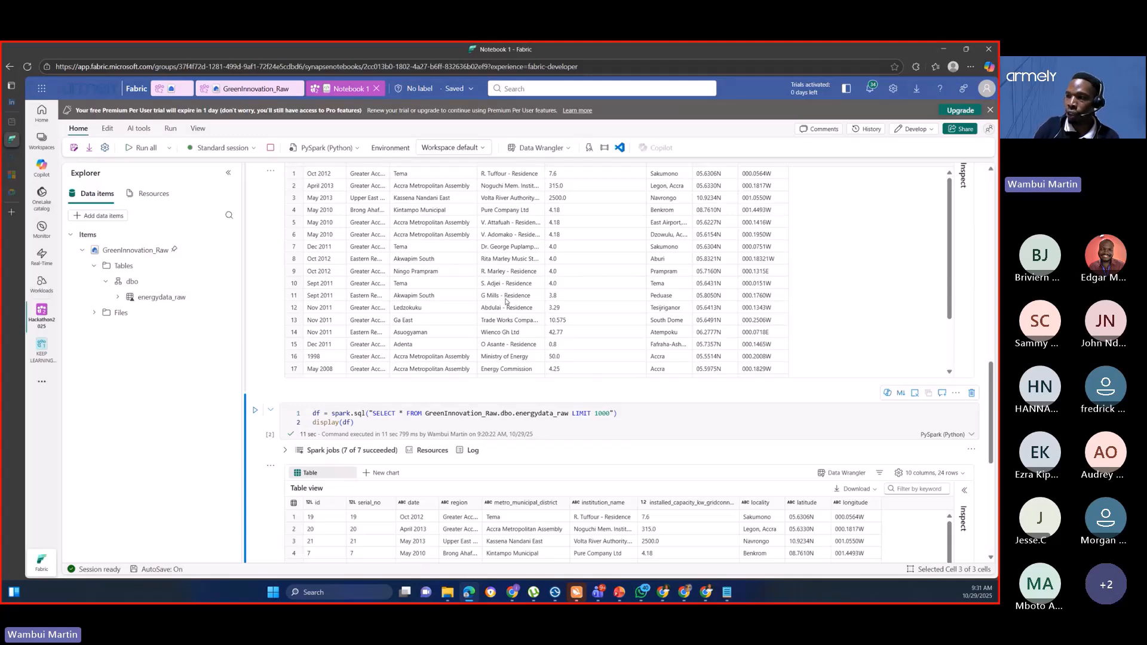
Step: Open the df_clean DataFrame in Data Wrangler and look through its metro_municipal_district values
left_click(565, 148)
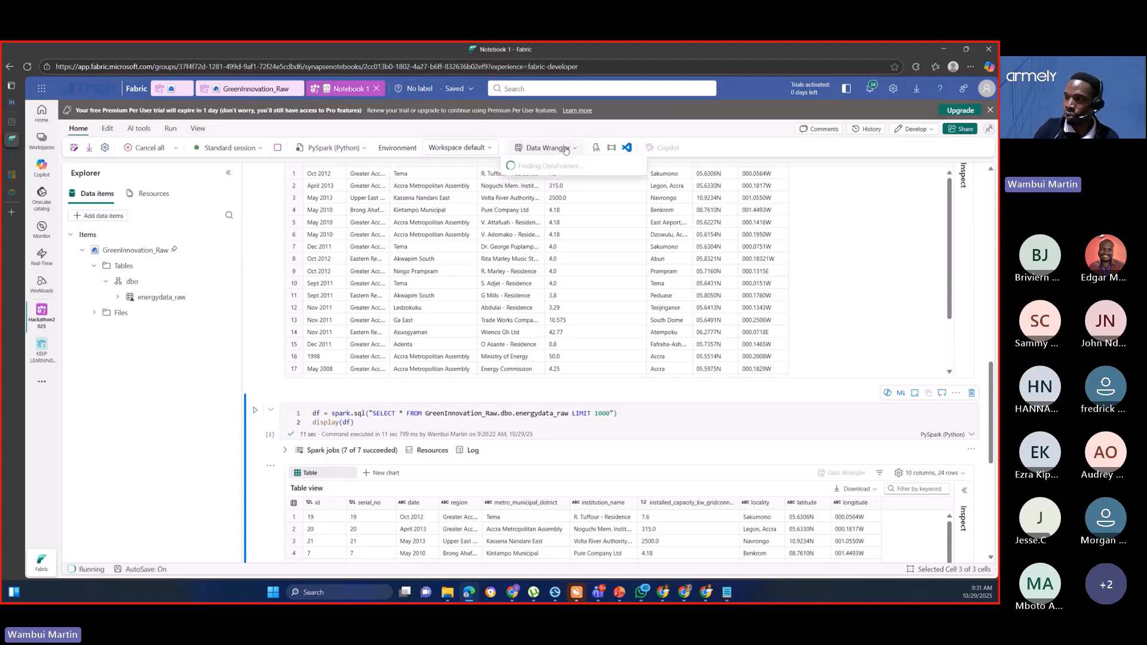
scroll(371, 225, "up", 3)
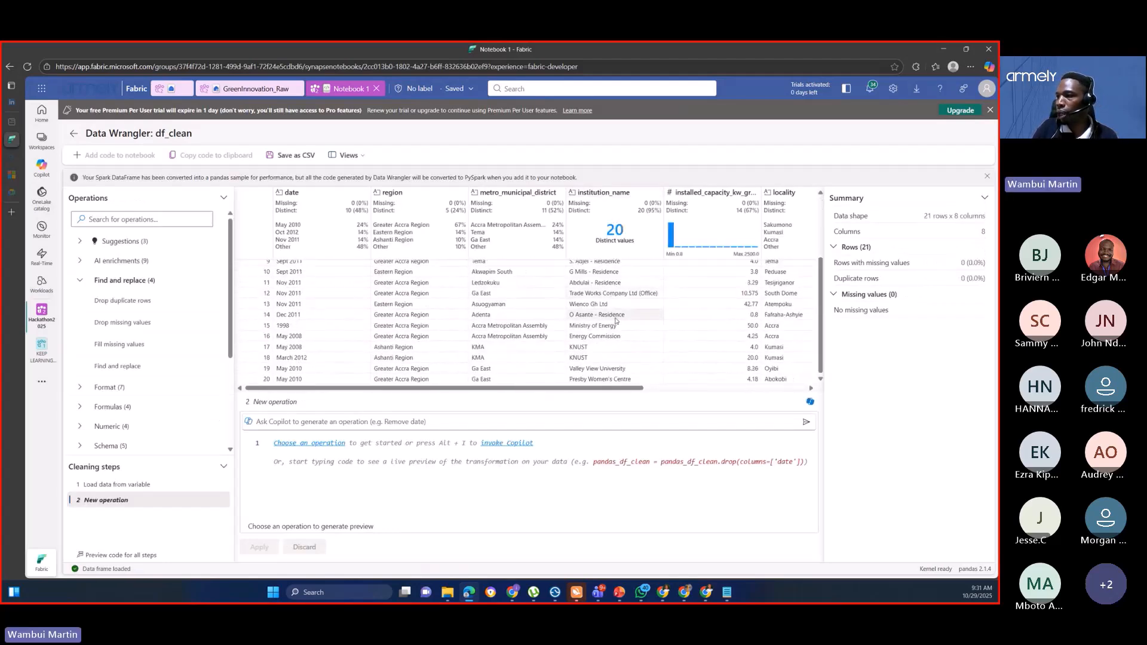
scroll(616, 323, "up", 3)
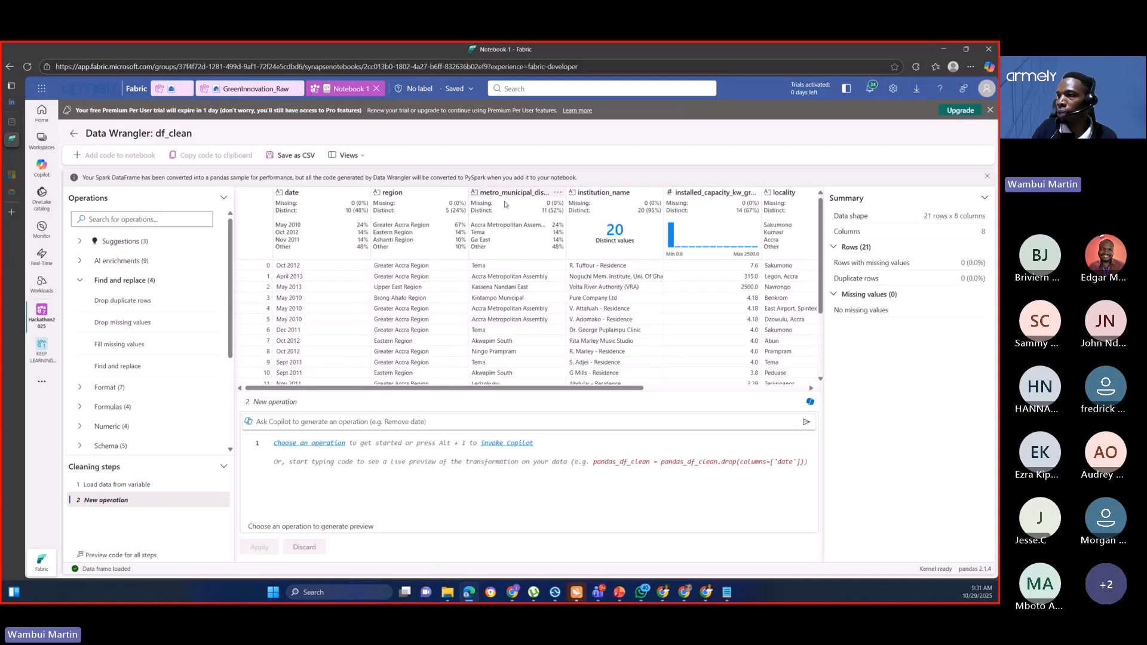
scroll(541, 269, "down", 3)
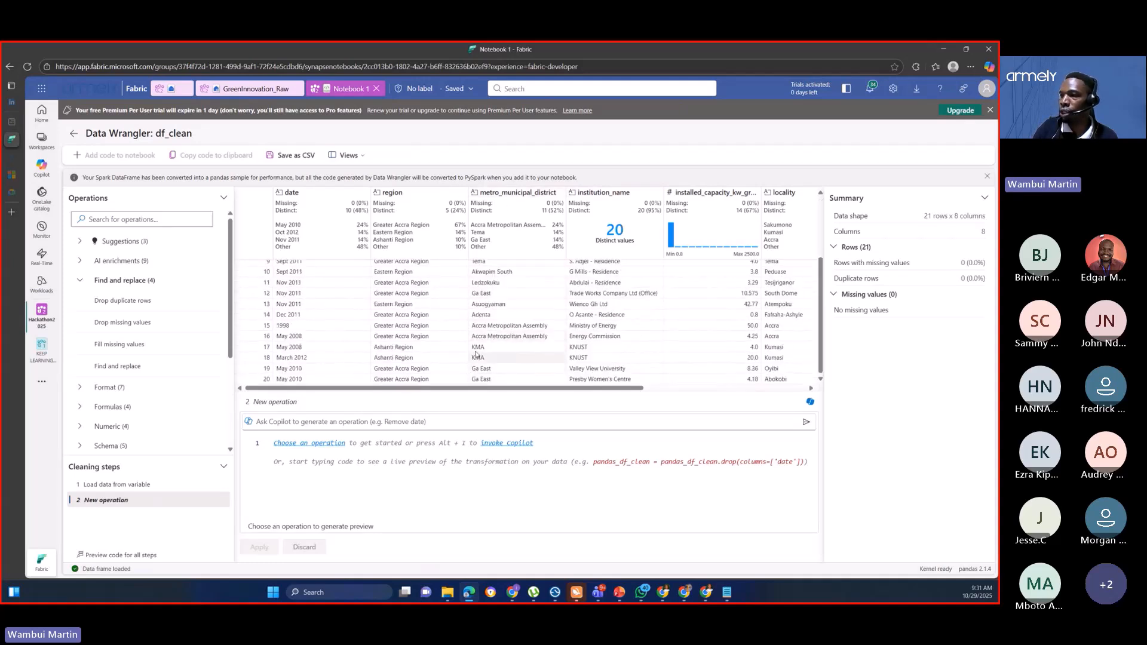
scroll(499, 353, "up", 3)
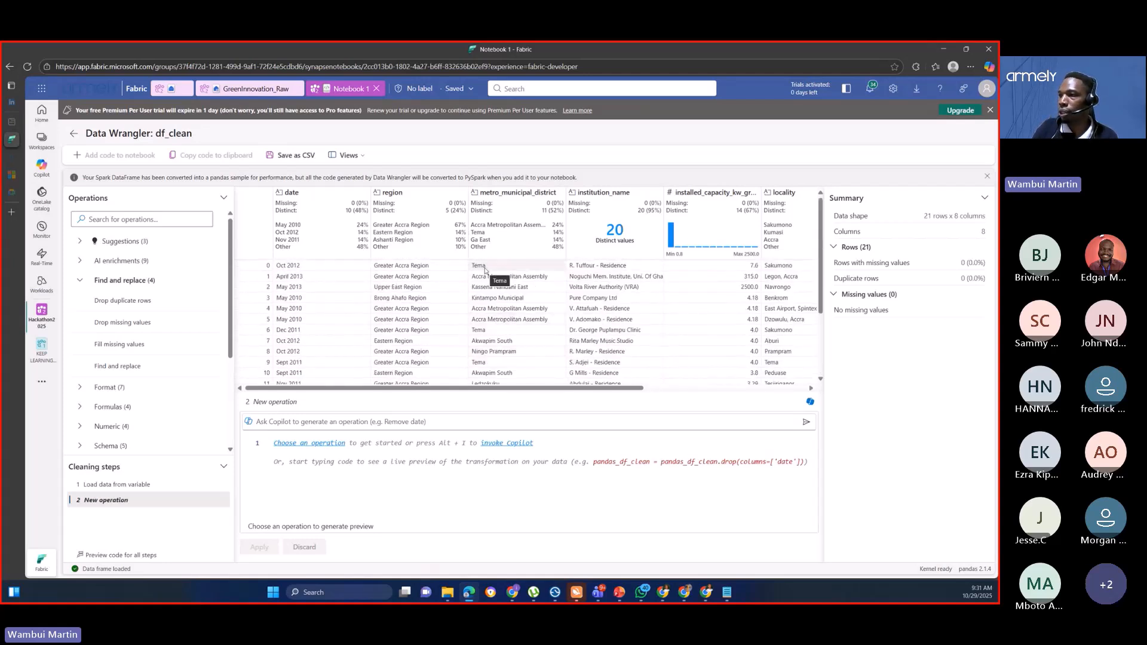
scroll(571, 292, "down", 3)
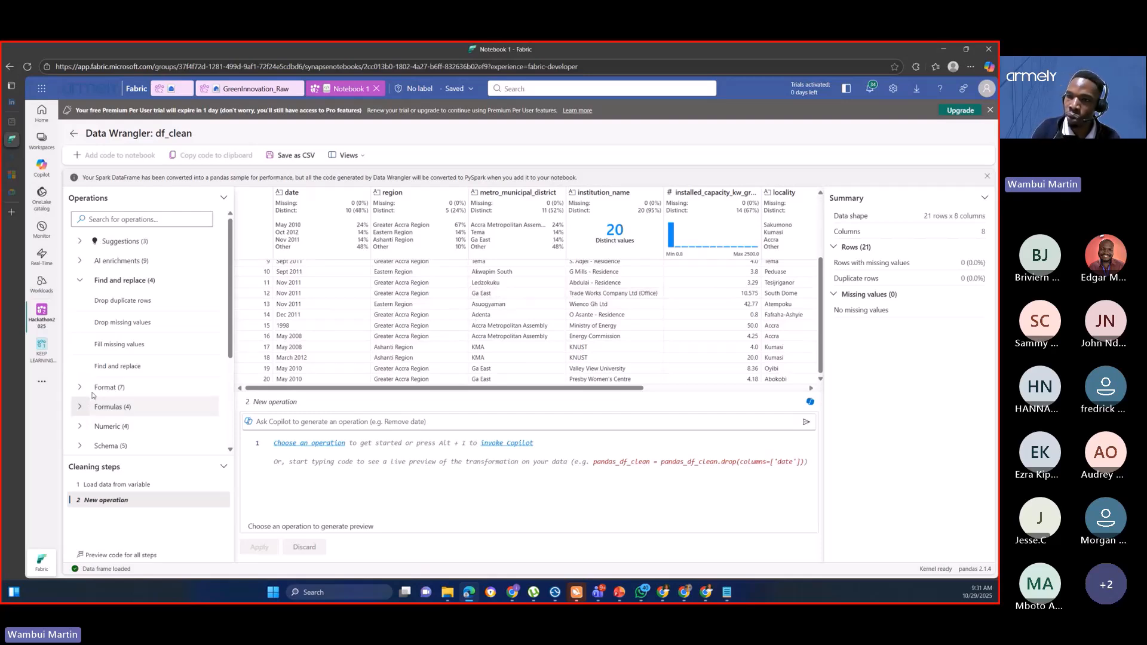
scroll(105, 335, "down", 1)
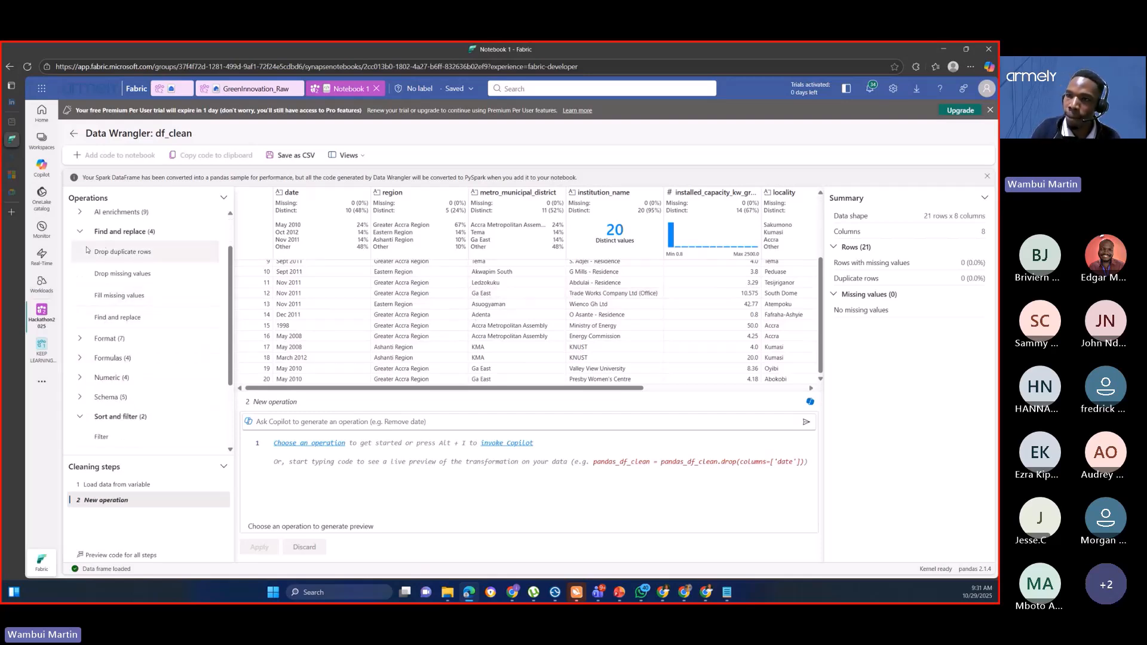
left_click(120, 231)
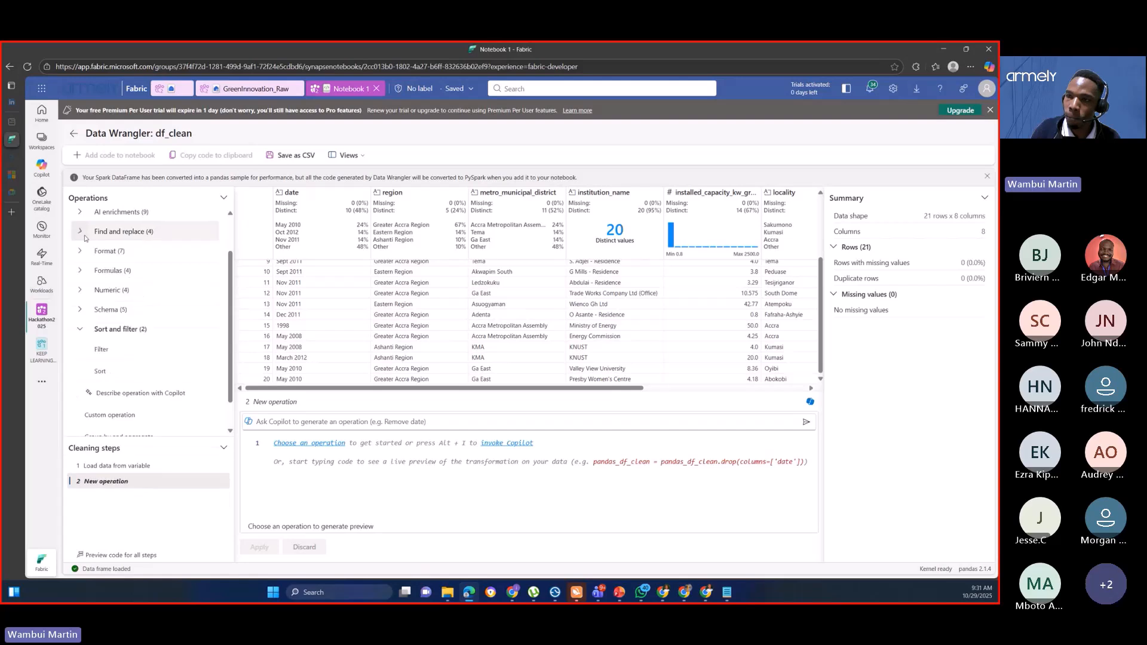
left_click(100, 371)
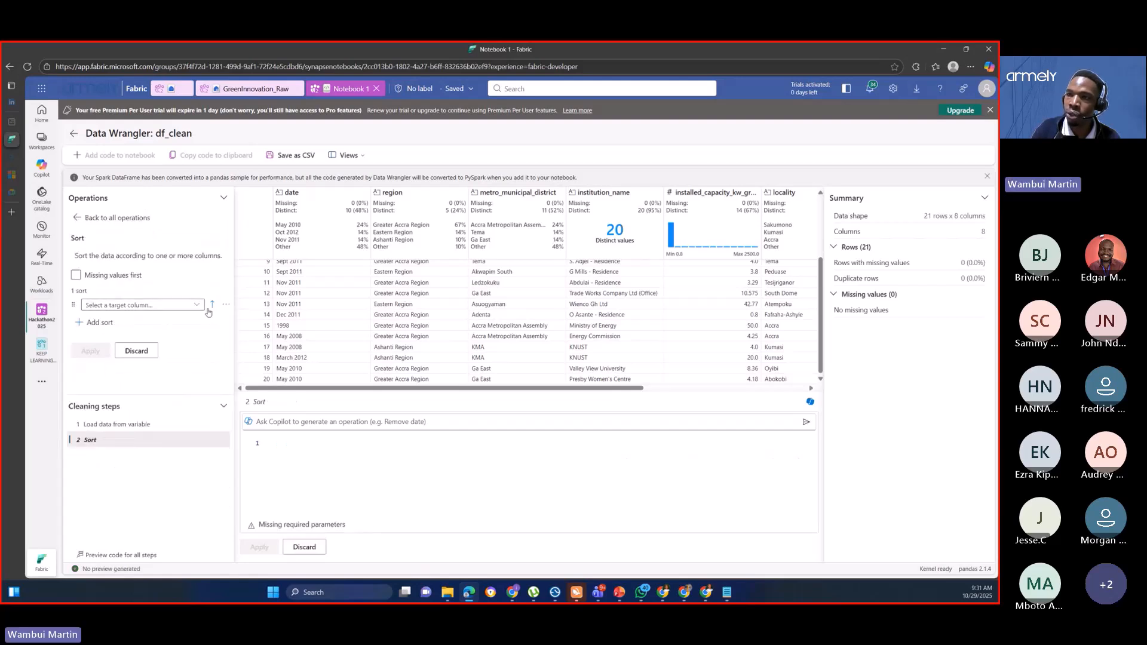
left_click(136, 351)
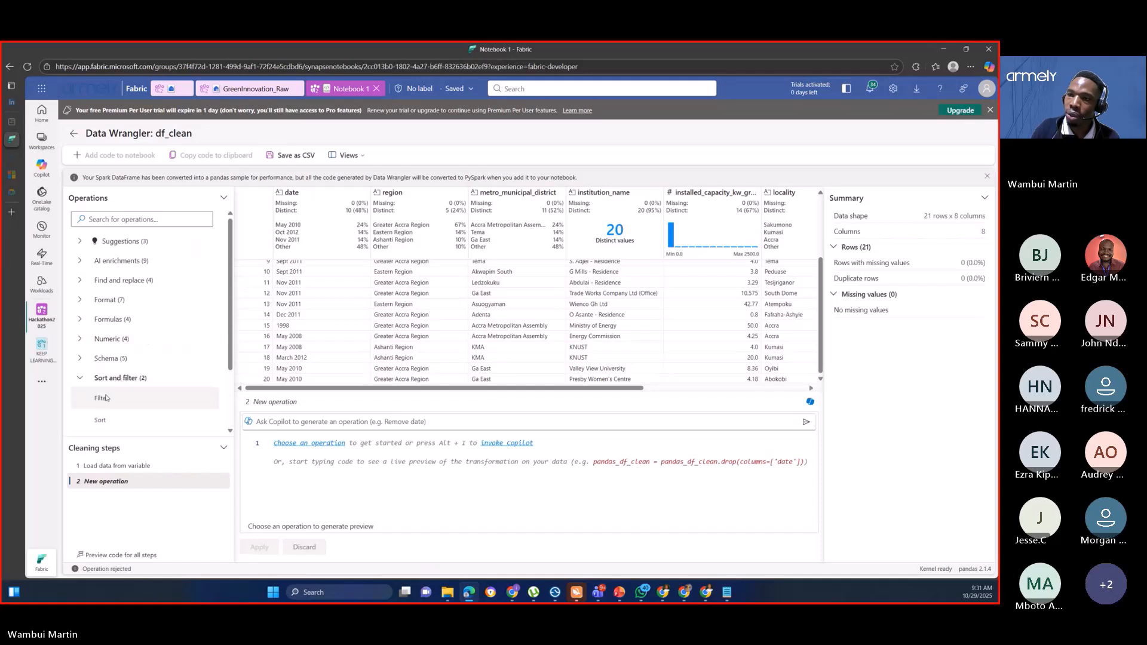
Step: Start a Filter operation with metro_municipal_district as the target column
left_click(105, 400)
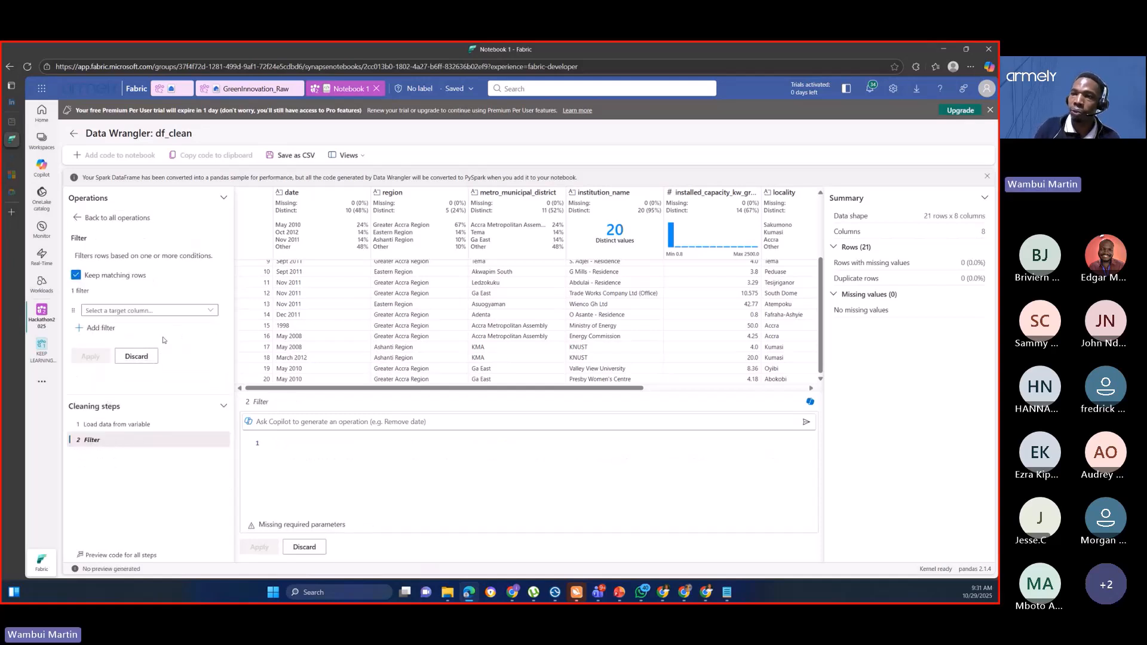
left_click(186, 312)
left_click(127, 376)
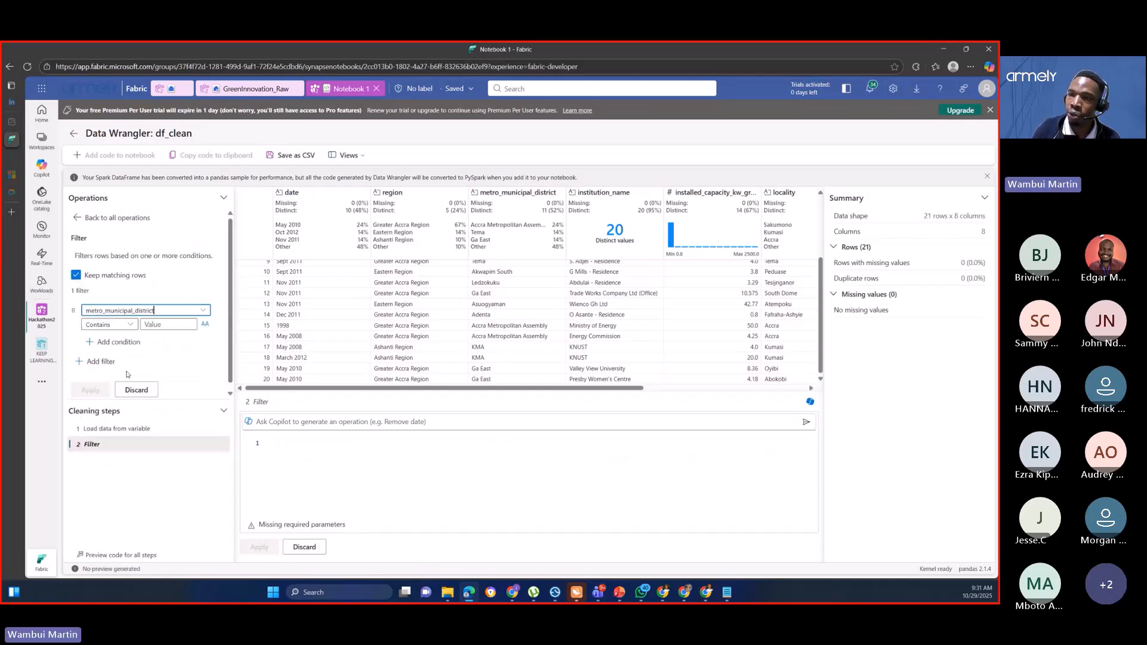
Step: Examine the metro_municipal_district and locality values across all rows of df_clean for a value to filter on
scroll(695, 328, "up", 3)
scroll(769, 308, "down", 3)
scroll(769, 308, "up", 3)
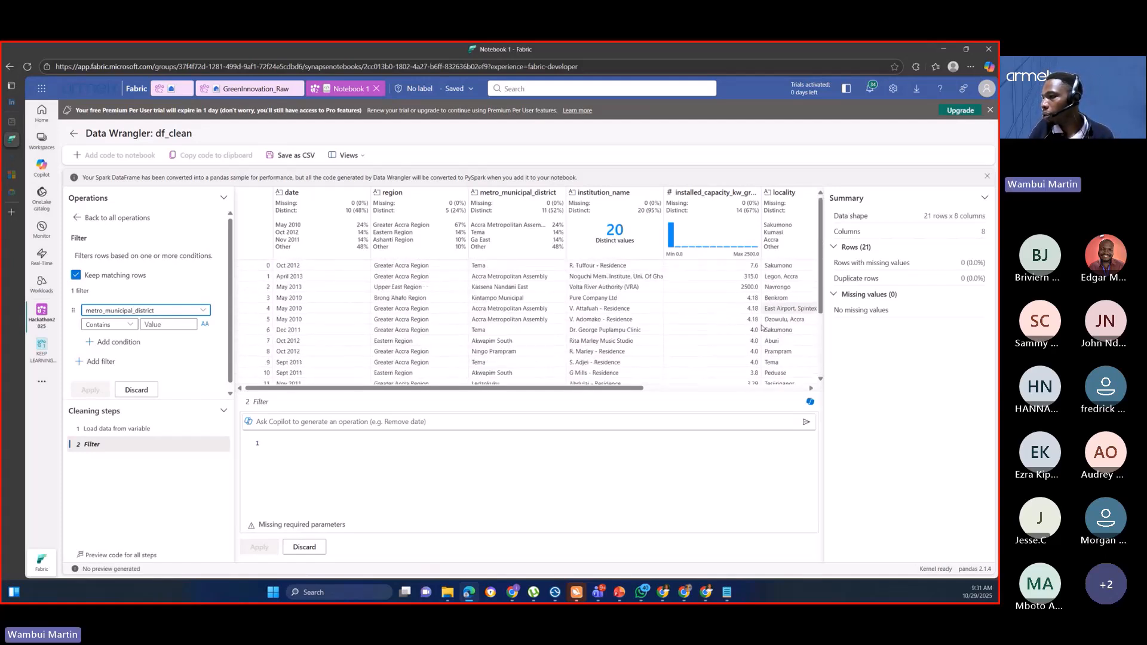
scroll(621, 387, "right", 3)
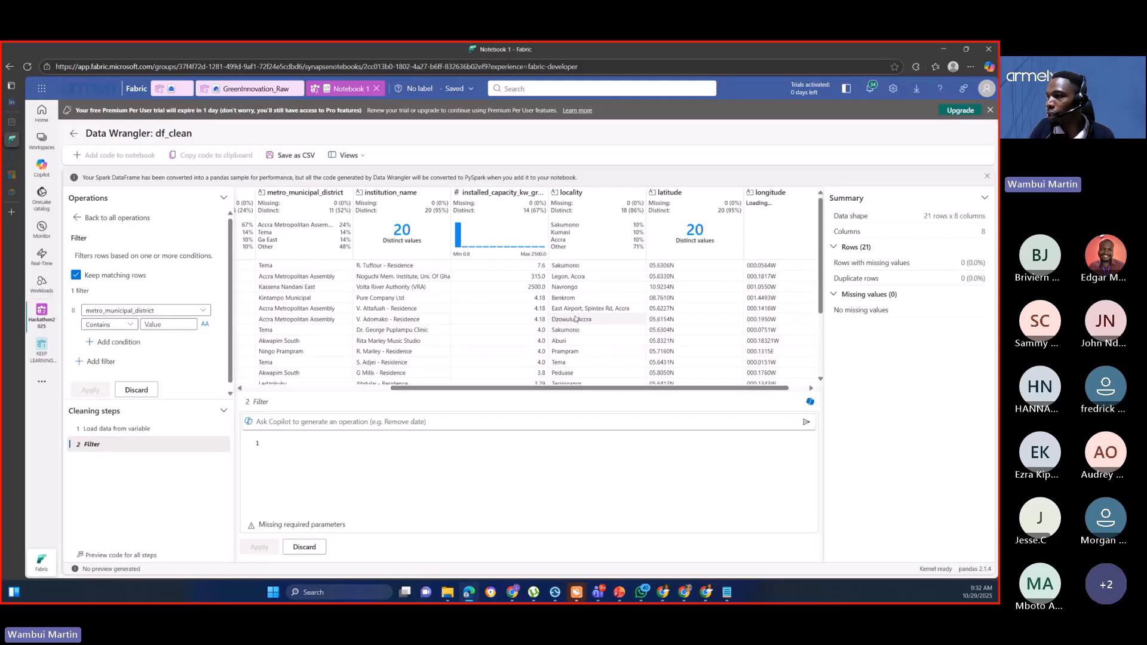
scroll(575, 319, "down", 3)
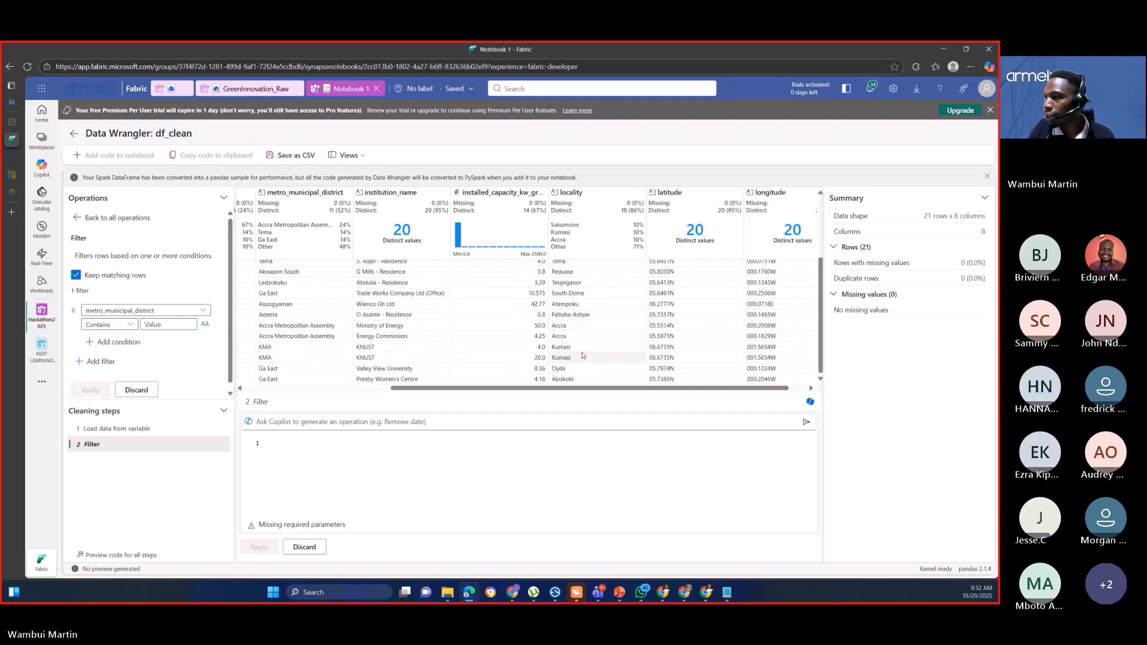
scroll(583, 355, "up", 3)
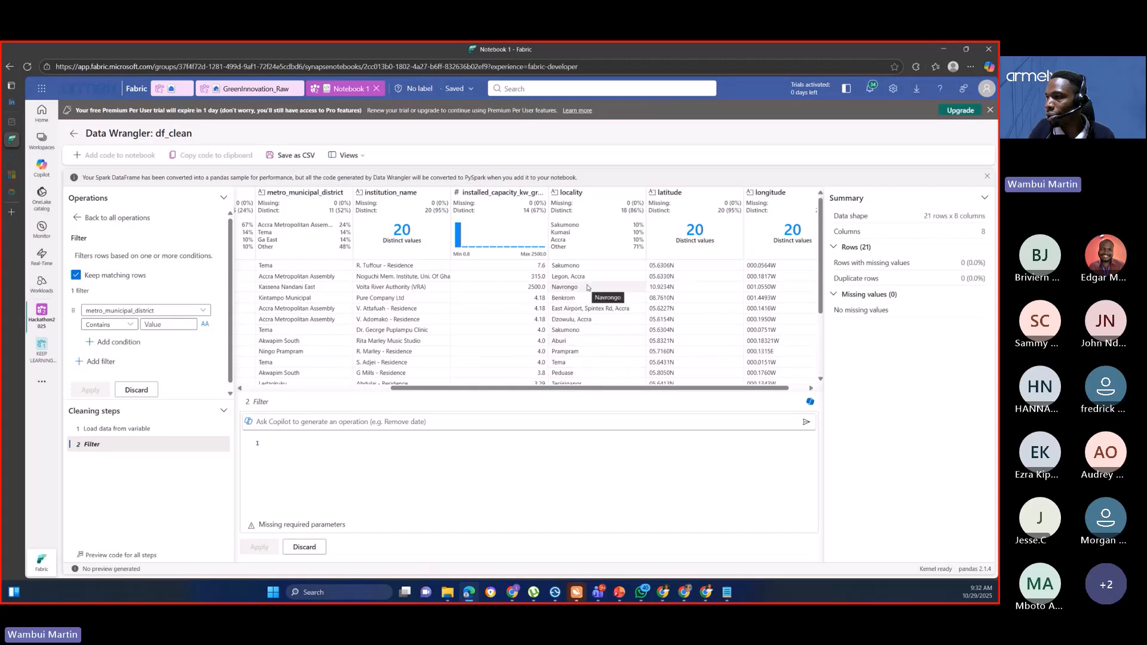
scroll(587, 319, "down", 3)
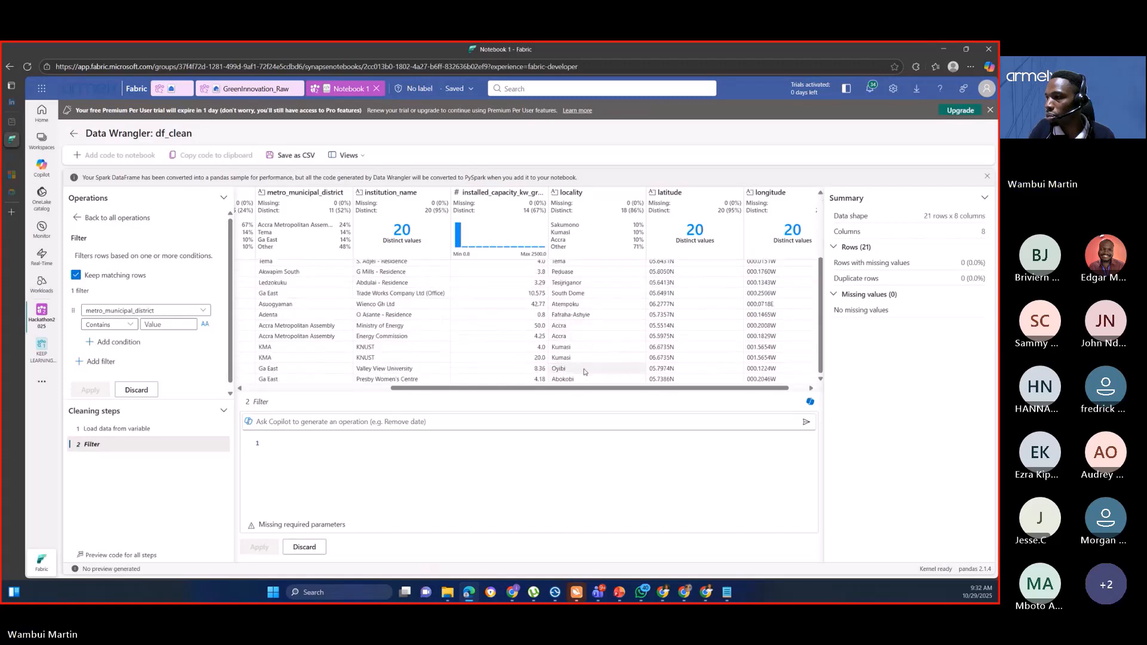
scroll(590, 323, "up", 3)
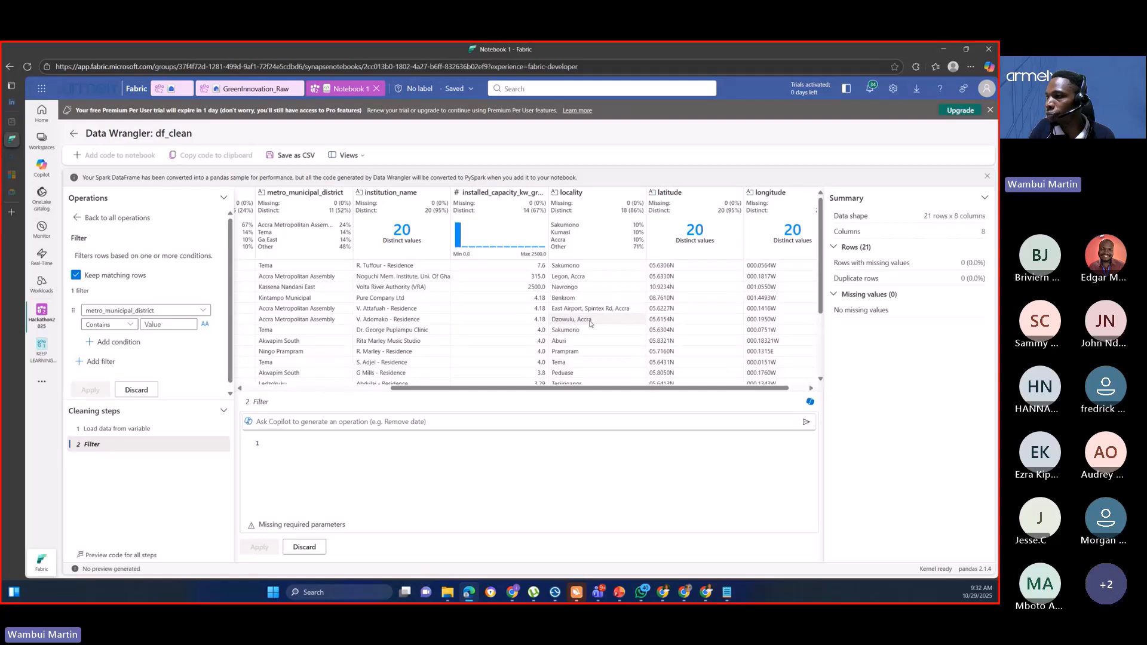
scroll(593, 310, "down", 3)
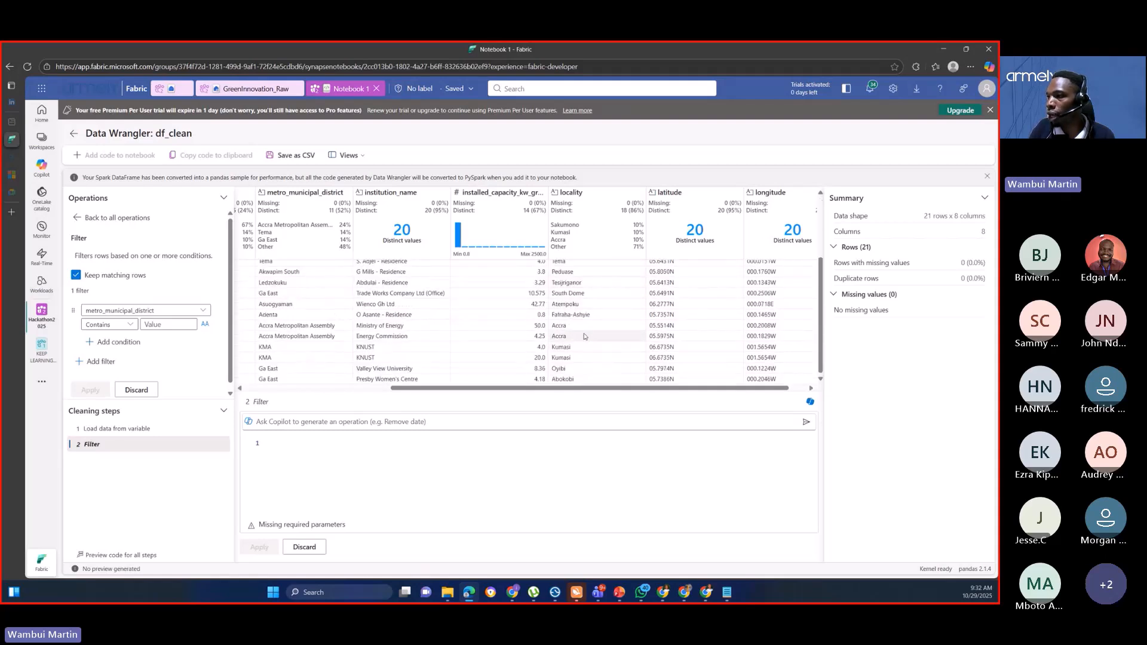
scroll(594, 334, "up", 3)
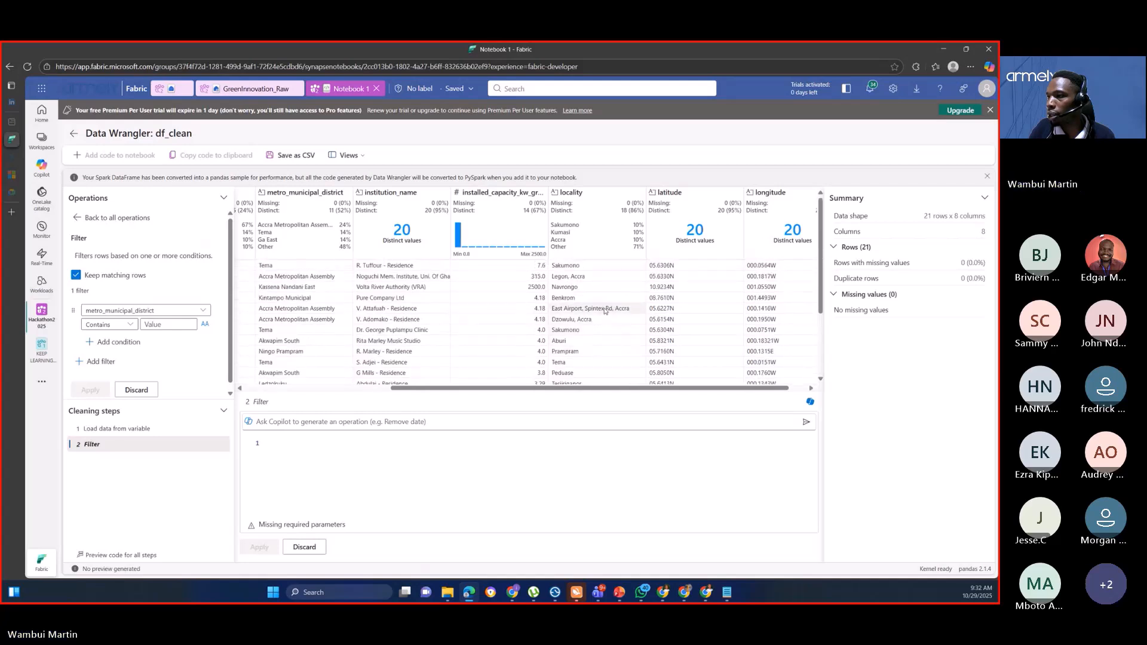
scroll(598, 299, "down", 3)
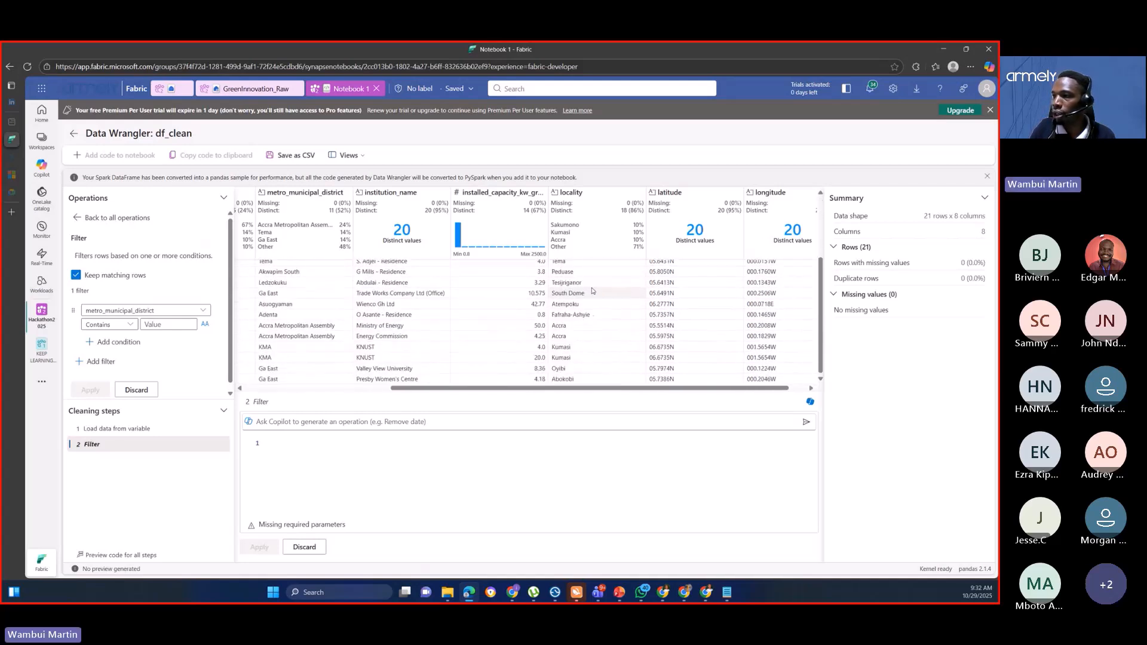
left_click_drag(465, 387, 364, 387)
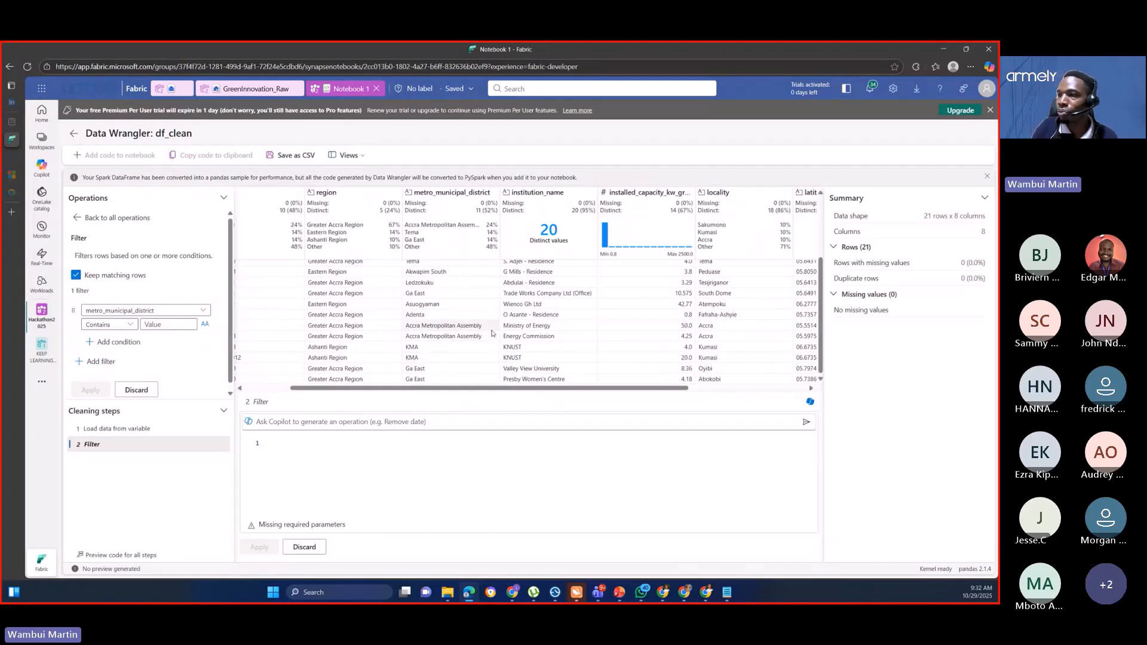
scroll(457, 304, "up", 2)
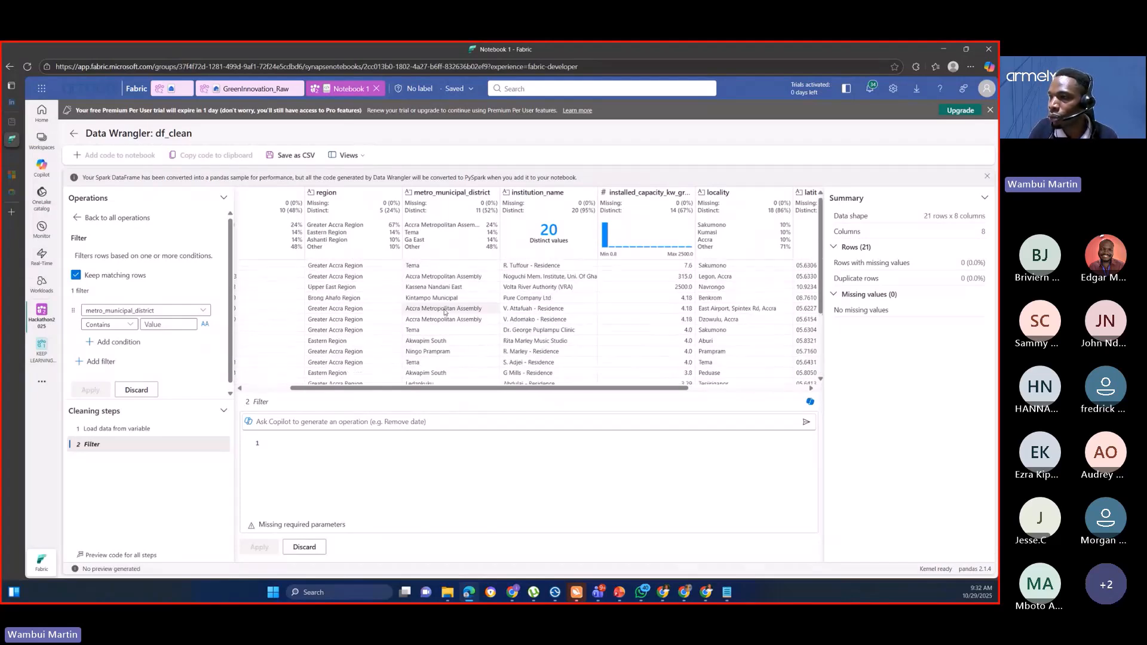
scroll(448, 323, "down", 2)
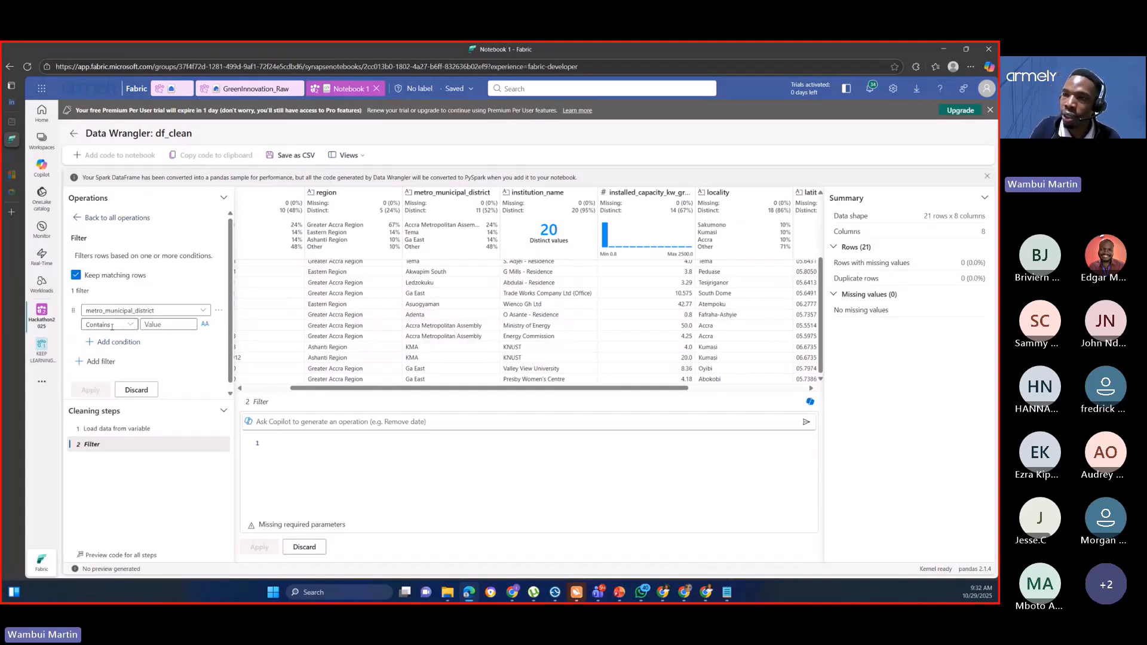
Step: Filter for rows whose metro_municipal_district contains KMA and check the previewed rows
left_click(171, 322)
type("KMA")
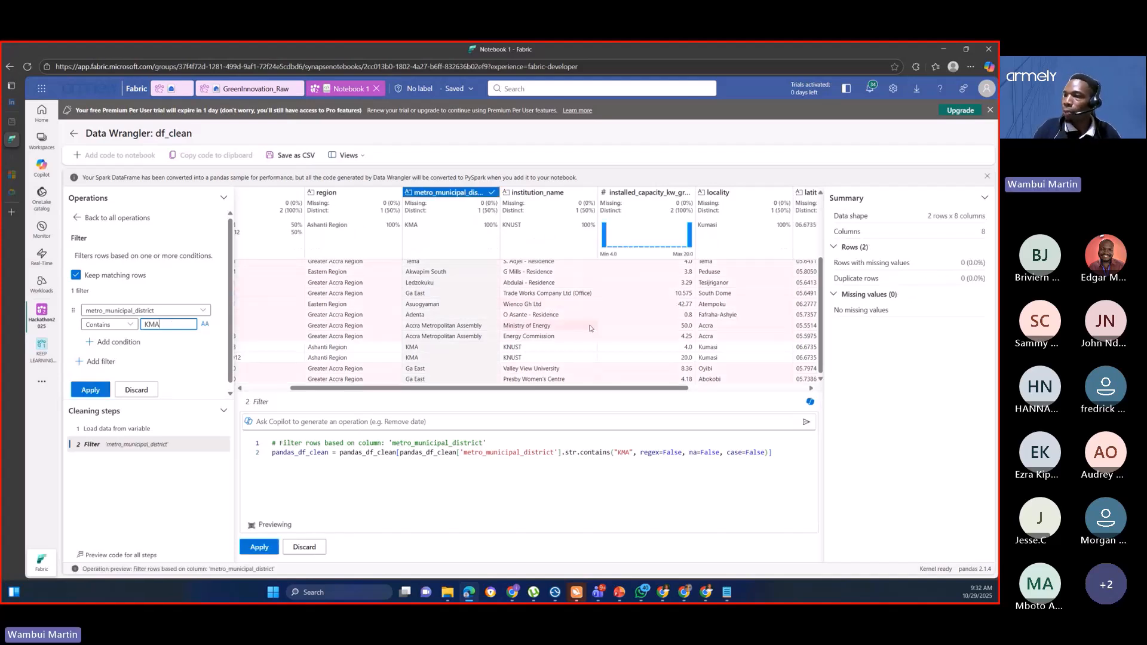
scroll(543, 283, "up", 3)
scroll(544, 282, "down", 3)
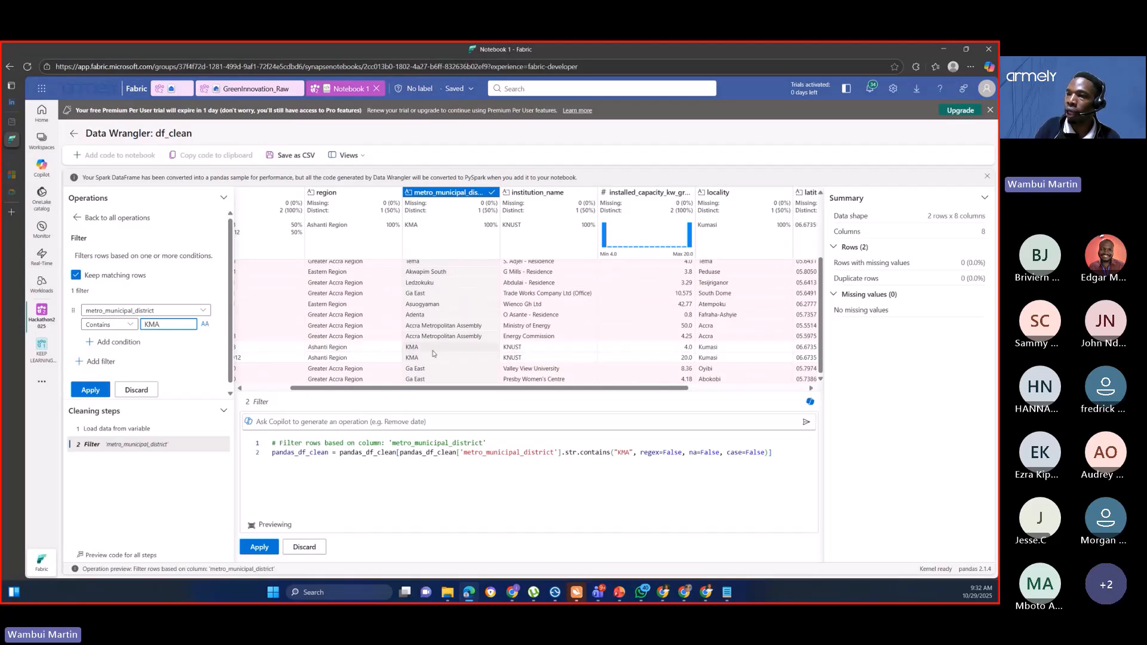
Step: Set the metro_municipal_district filter condition to Does not contain with the value KMA
left_click(136, 325)
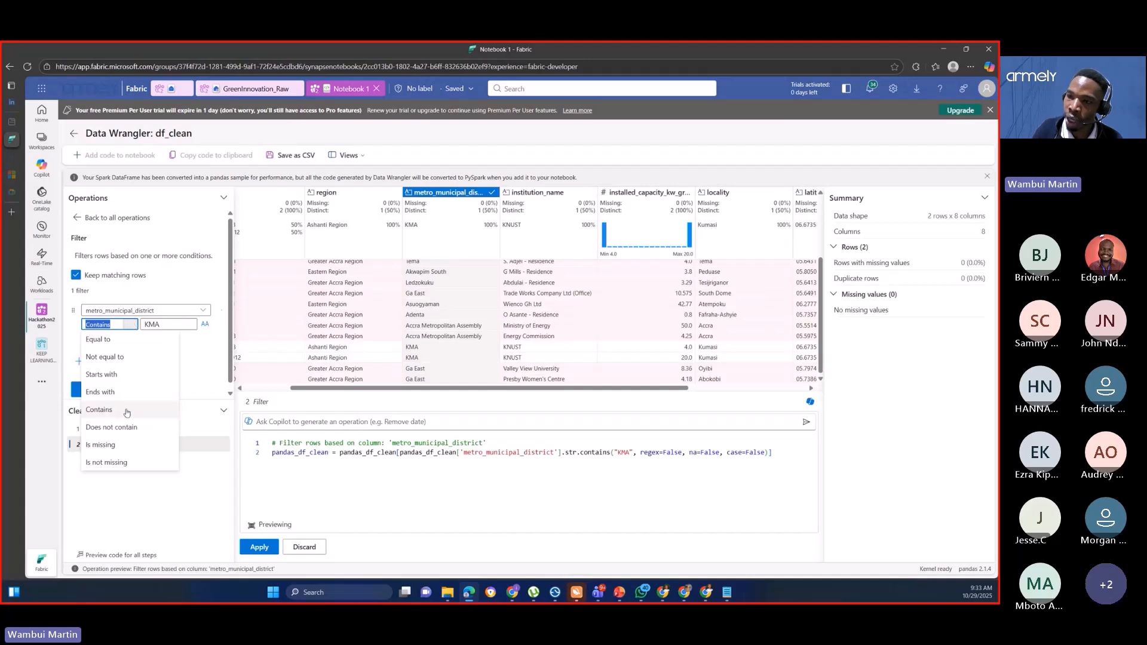
left_click(111, 427)
left_click(165, 324)
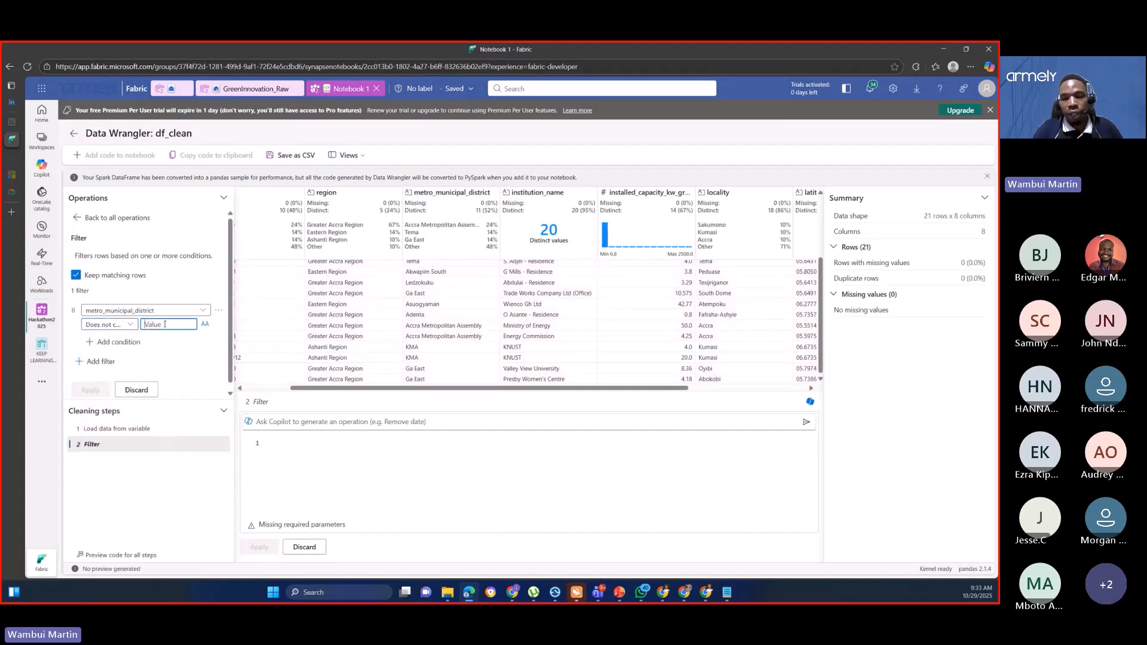
type("KMA")
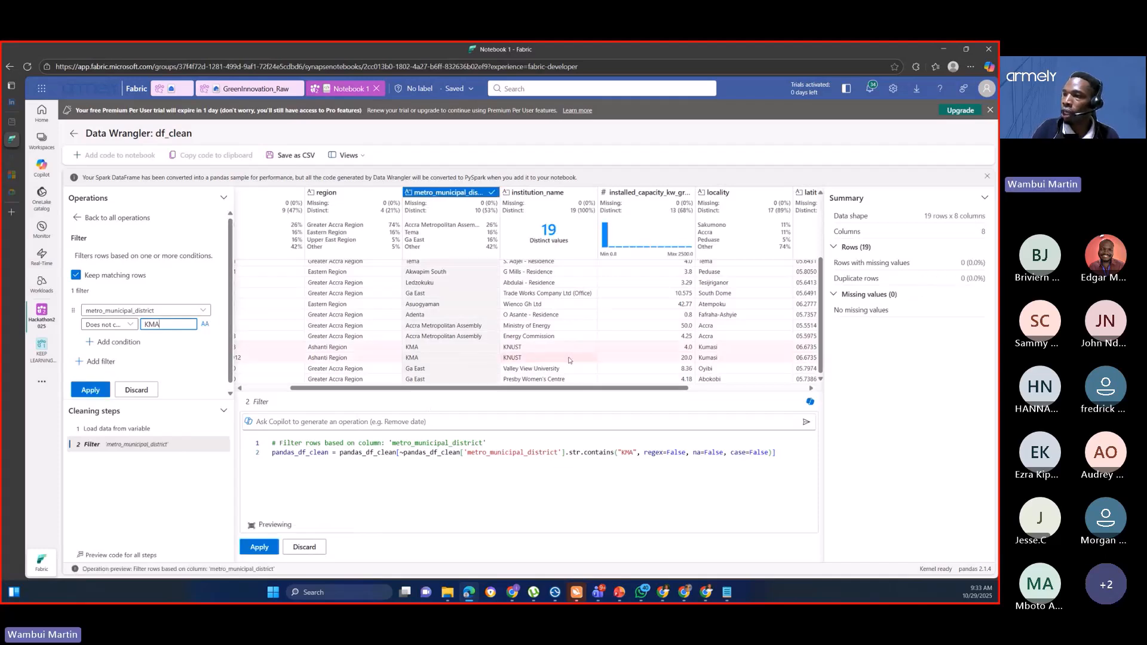
Step: Check the rows marked for removal in the preview and apply the Does not contain KMA filter on metro_municipal_district
scroll(560, 309, "up", 5)
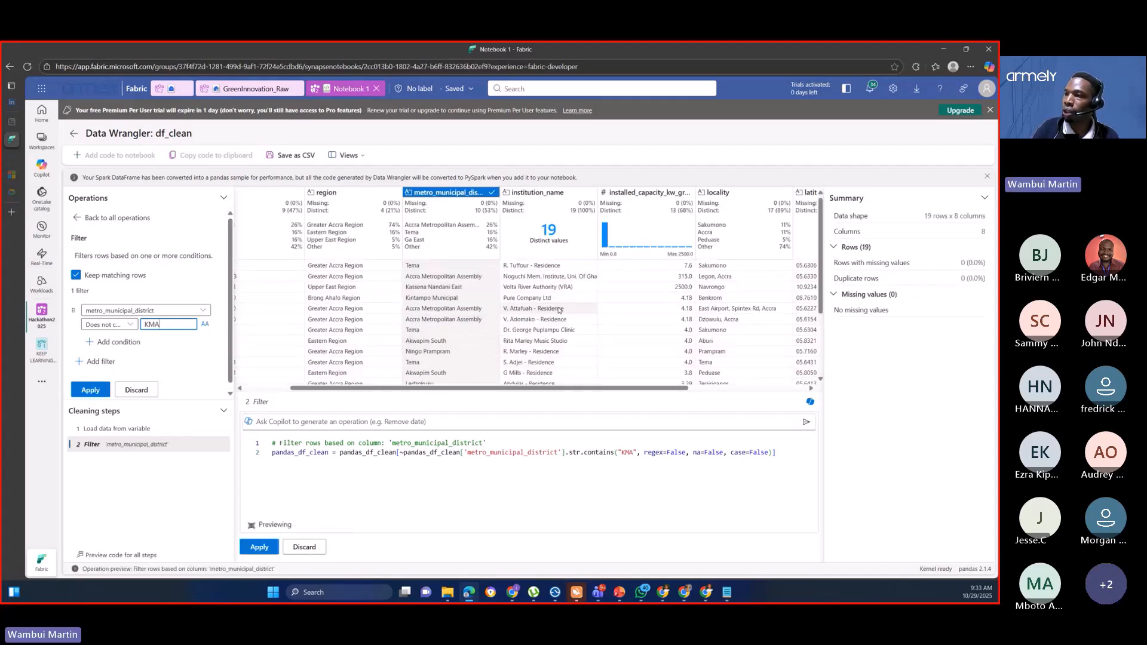
scroll(560, 310, "down", 5)
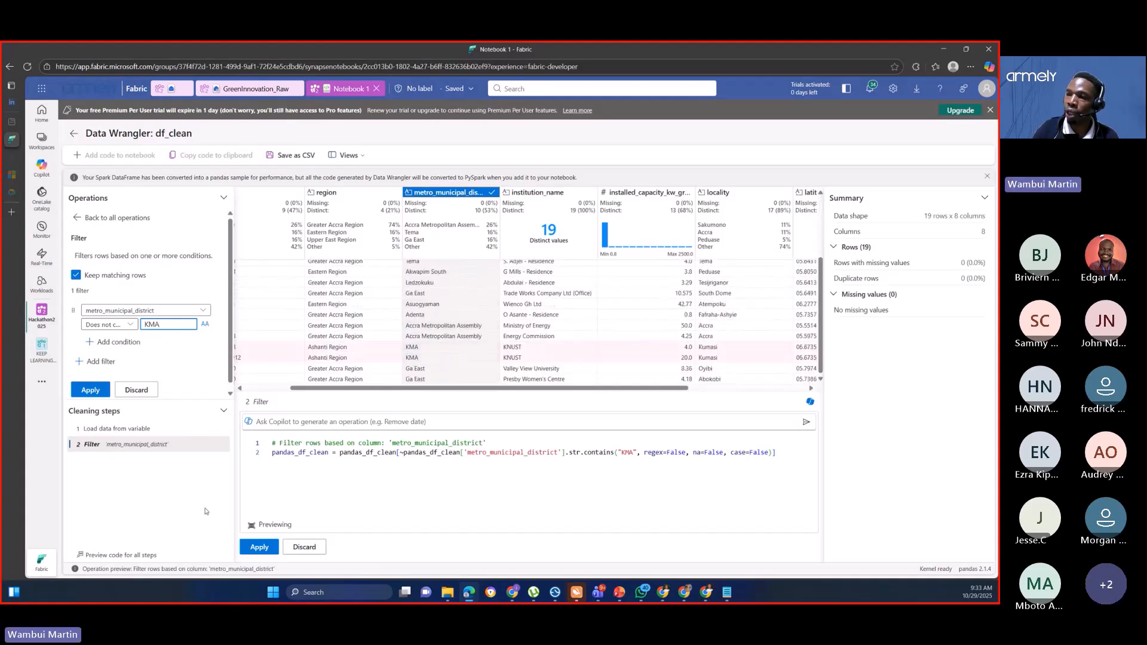
left_click(263, 548)
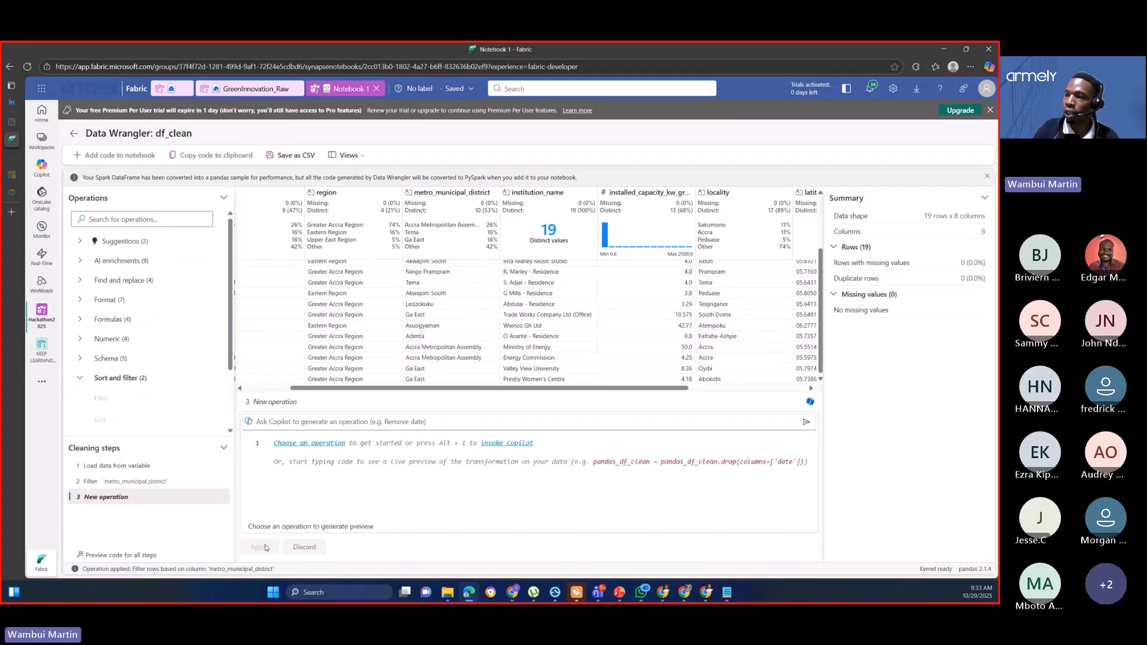
Step: Add the generated PySpark cleaning code to the notebook without the pandas code
scroll(269, 335, "up", 2)
left_click(120, 156)
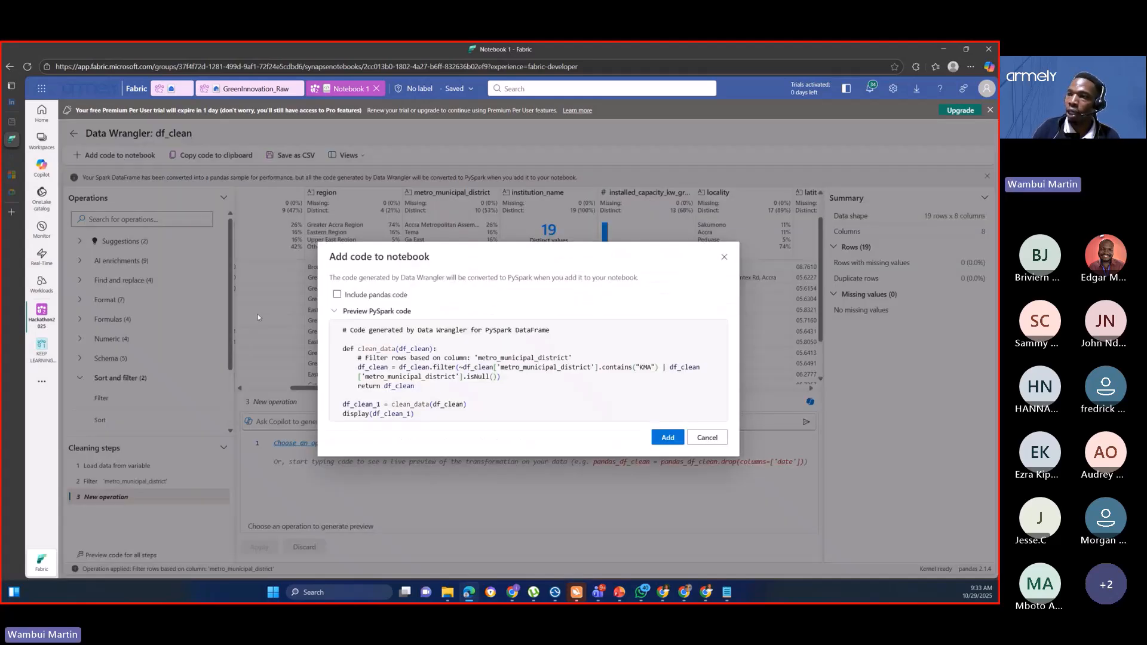
left_click(469, 405)
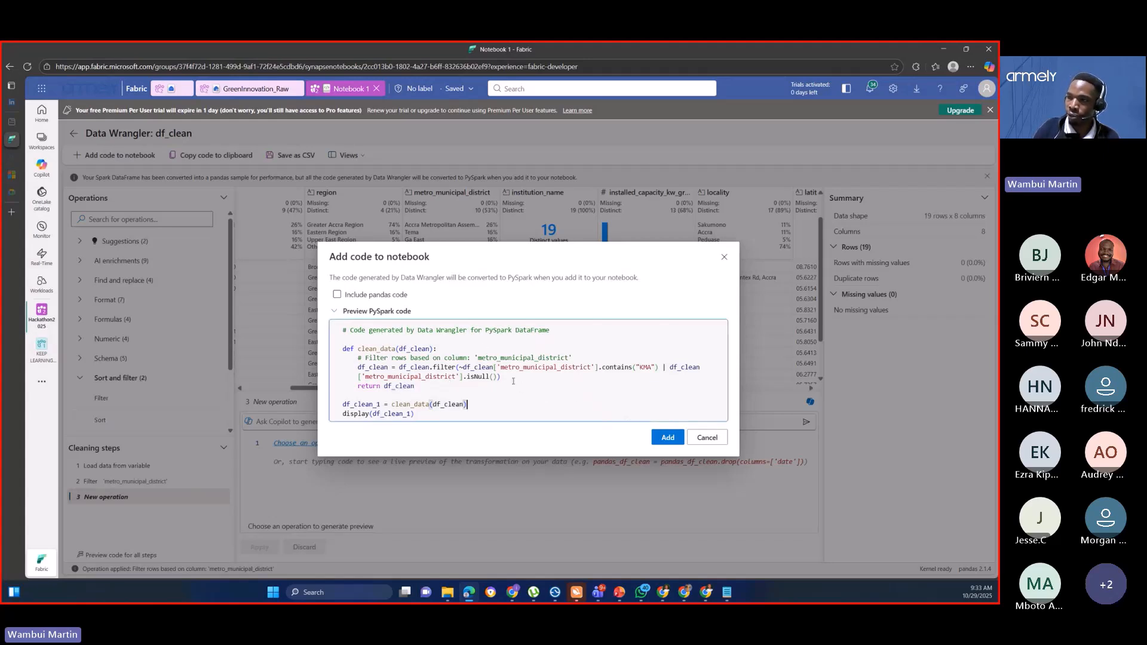
left_click(665, 439)
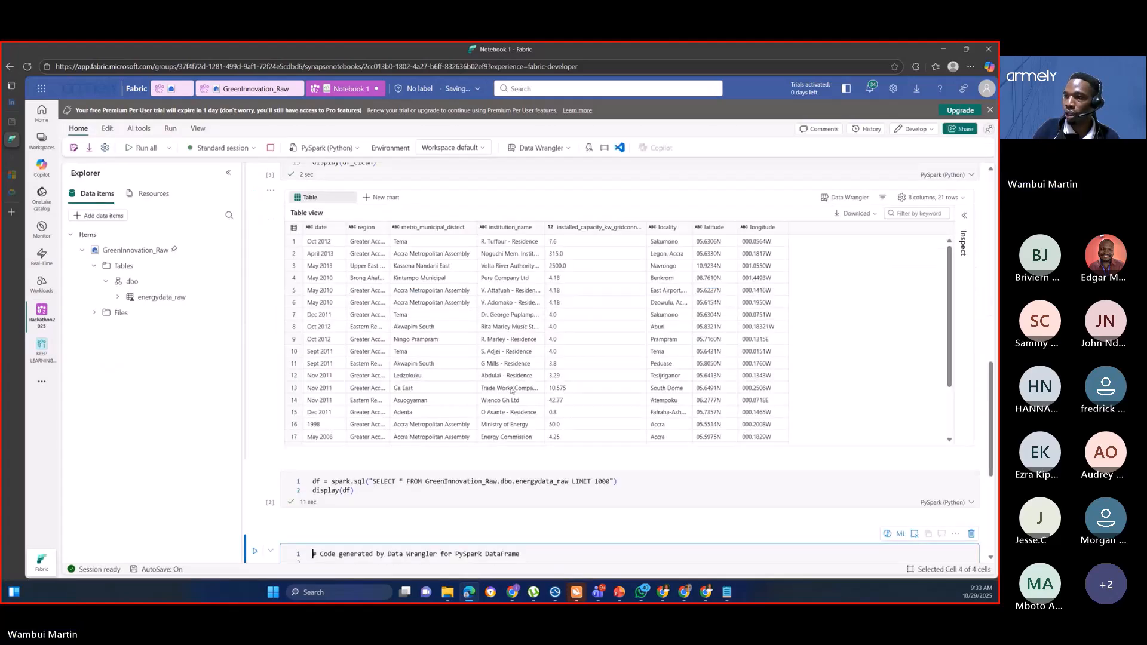
Step: Run the new notebook cell that holds the generated clean_data function for df_clean
scroll(499, 388, "down", 6)
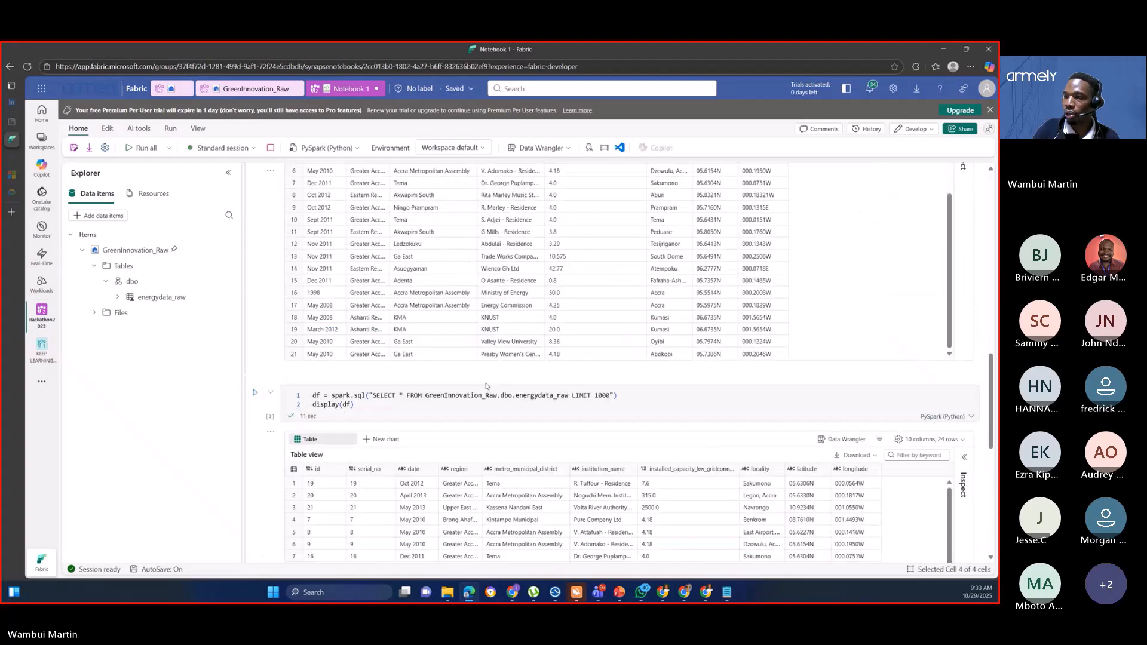
left_click(475, 449)
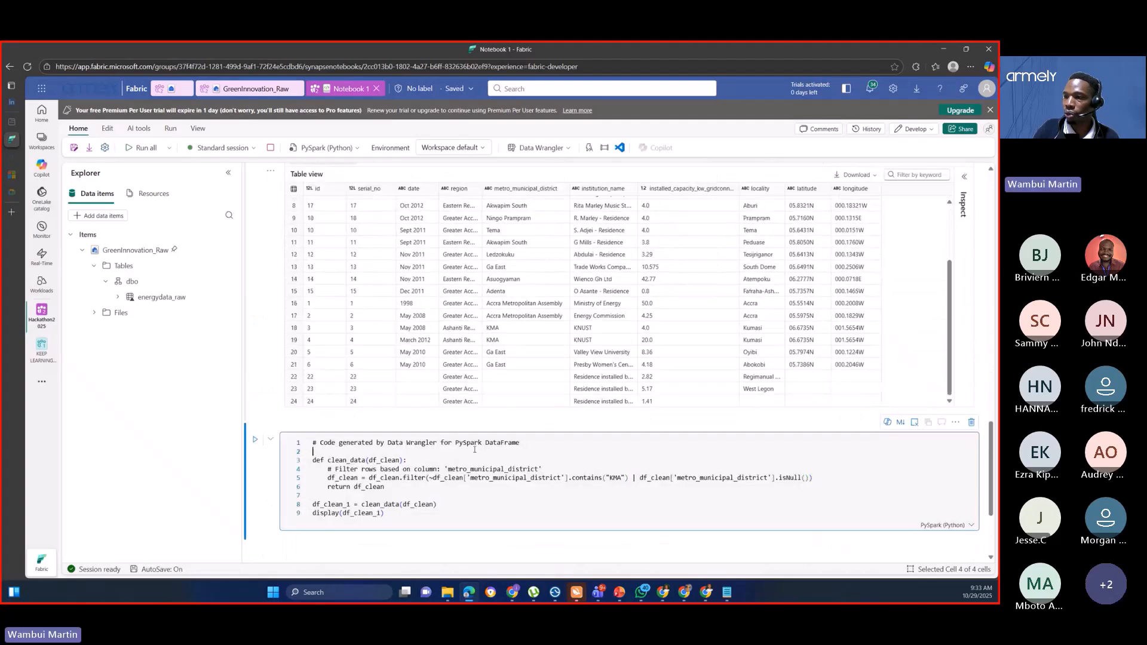
scroll(475, 449, "down", 2)
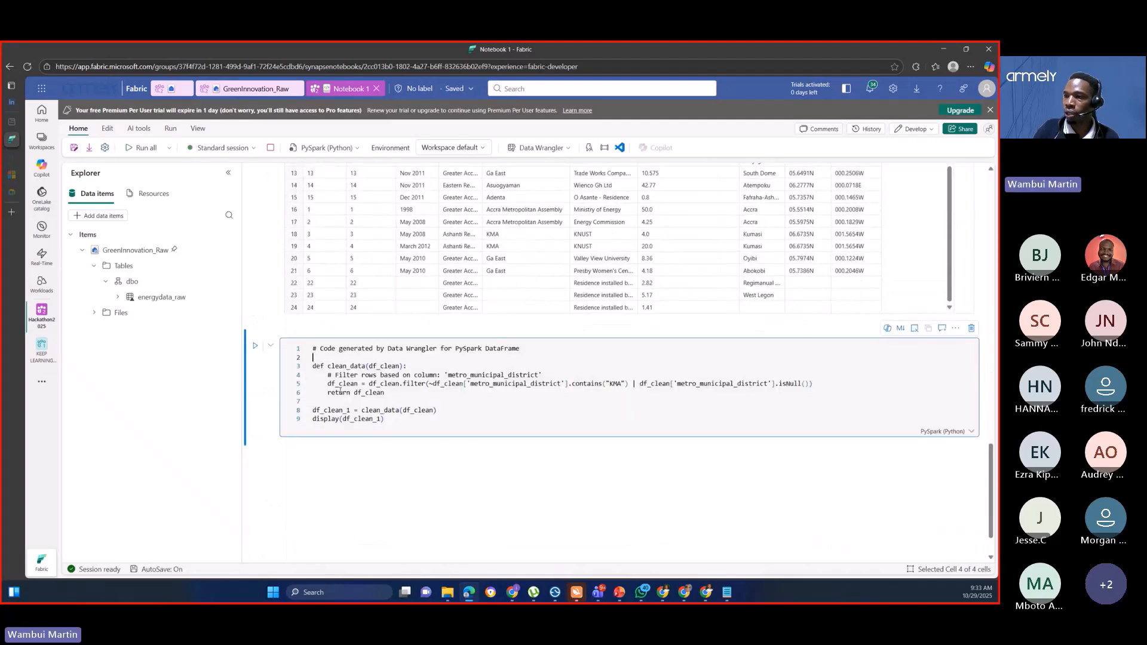
left_click(256, 347)
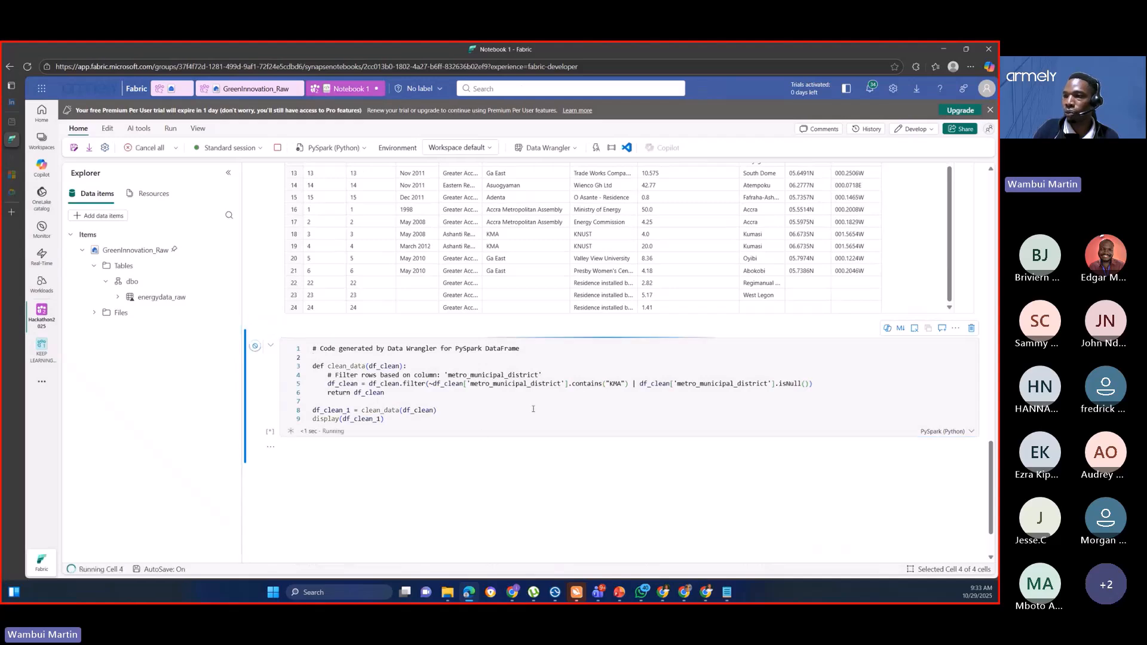
Step: Examine the df_clean_1 output table for remaining KMA rows in metro_municipal_district
scroll(535, 409, "down", 2)
scroll(532, 407, "down", 3)
scroll(454, 372, "down", 1)
scroll(508, 336, "down", 1)
scroll(433, 331, "up", 3)
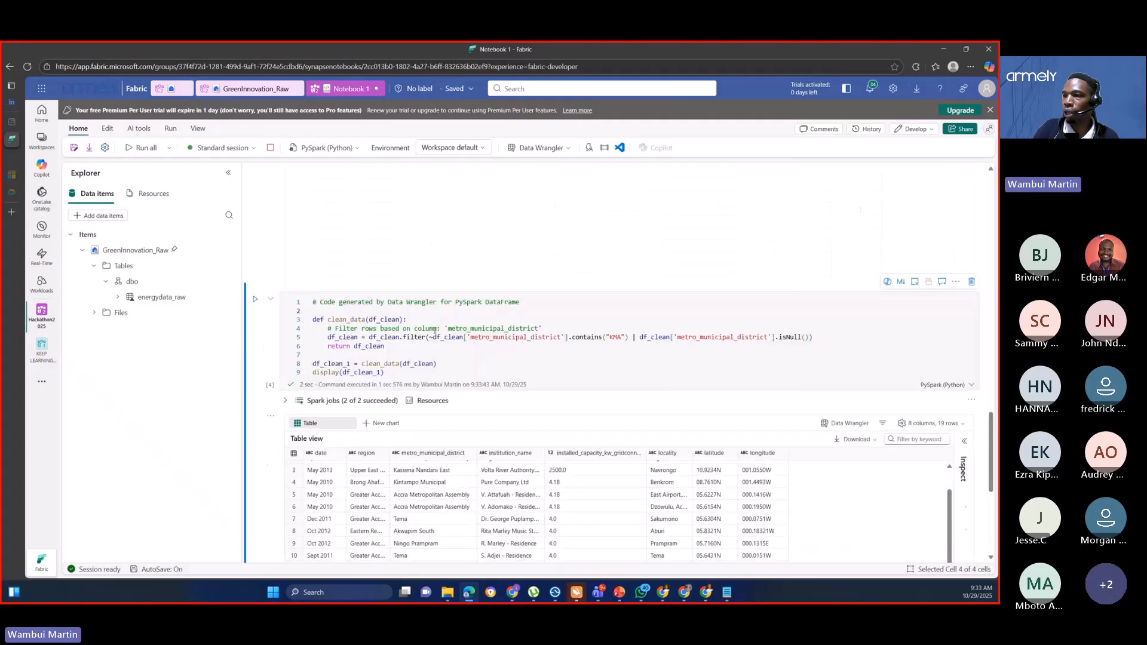
scroll(443, 326, "down", 3)
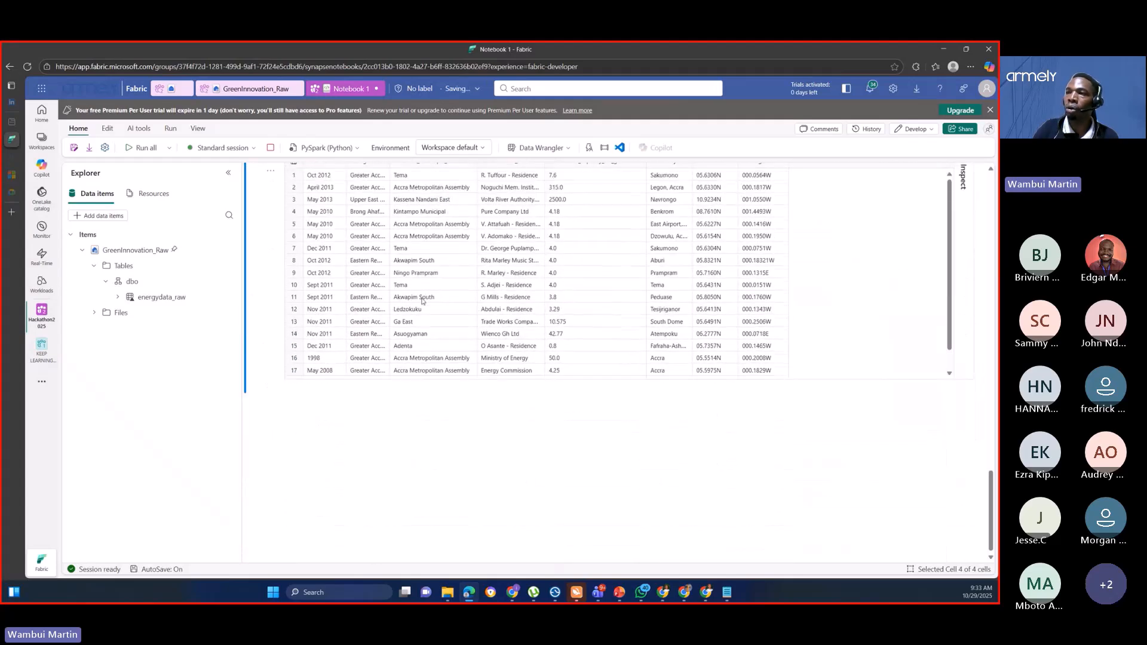
scroll(458, 312, "up", 3)
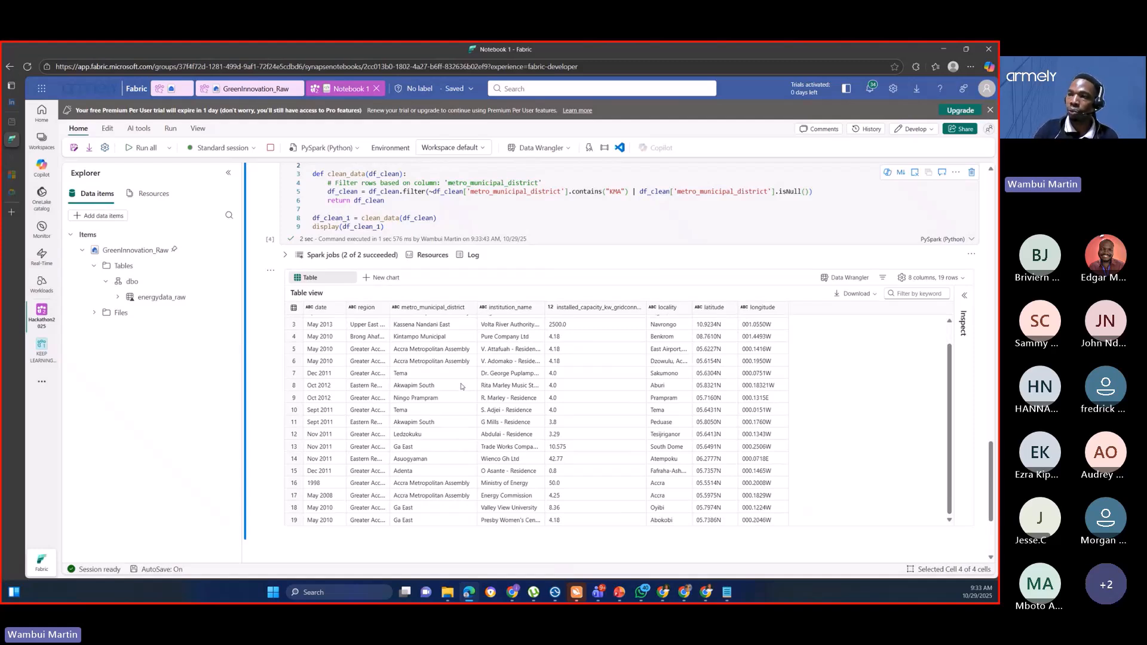
scroll(328, 343, "down", 3)
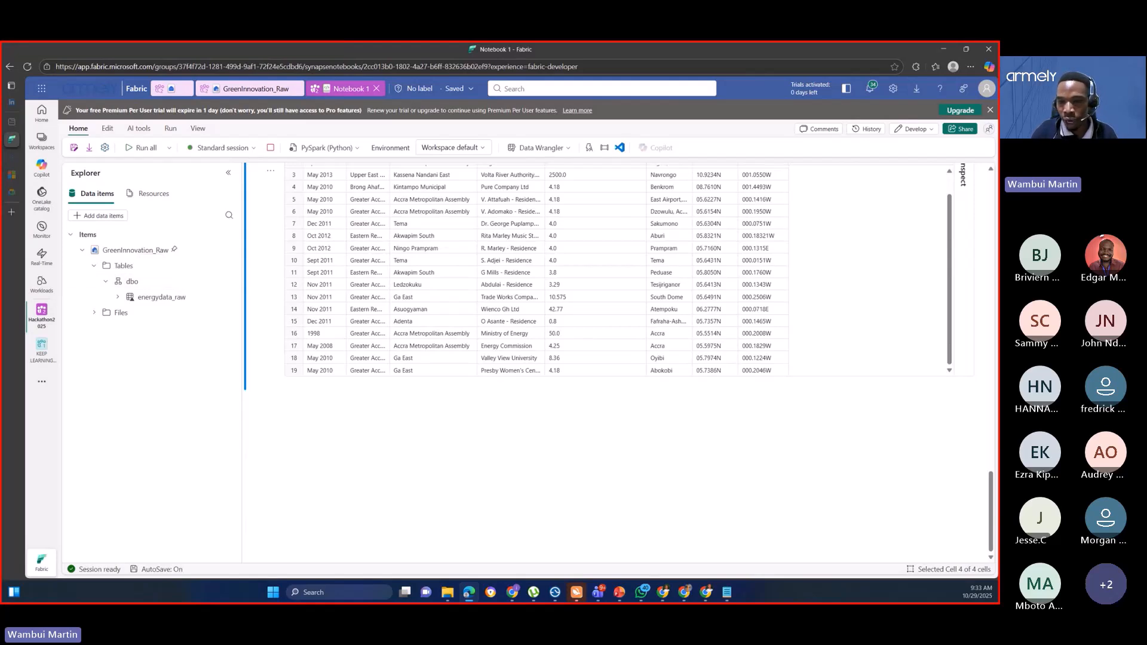
scroll(290, 257, "up", 1)
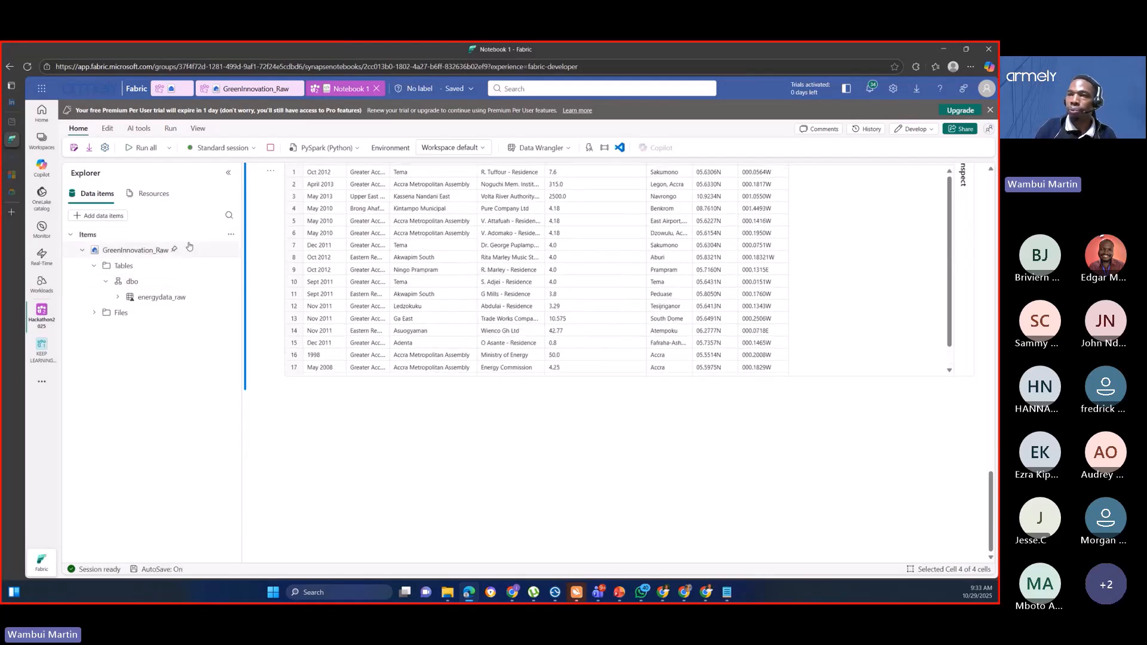
Step: Open the Hackathon2025 workspace and widen the Type column of its item list
left_click(49, 145)
left_click(180, 237)
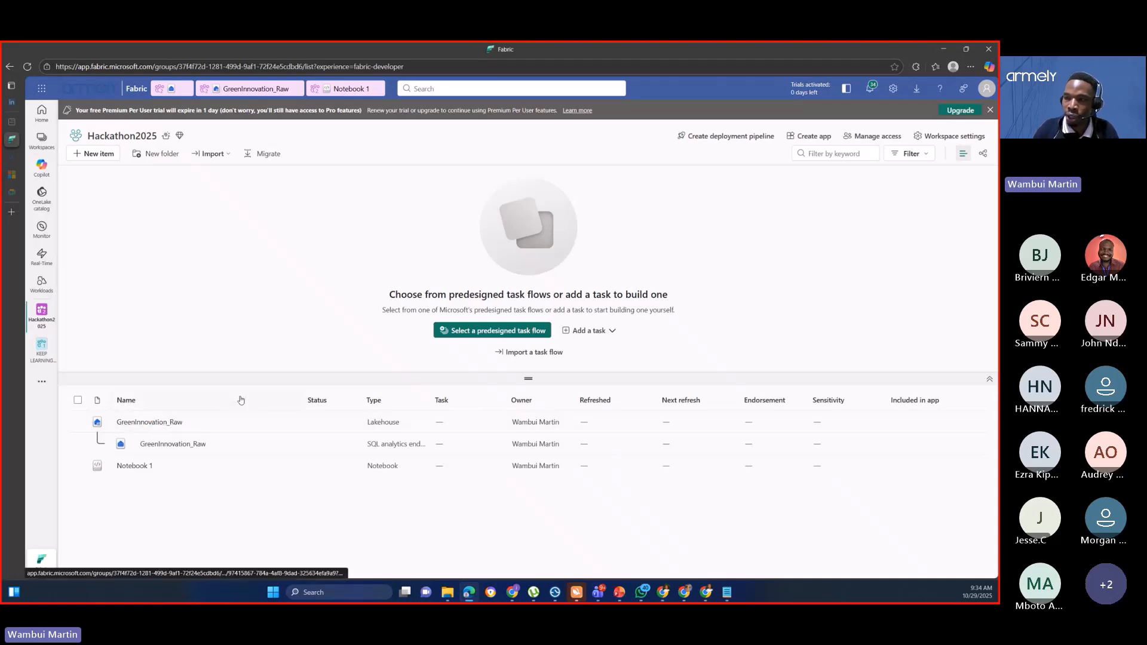
double_click(428, 401)
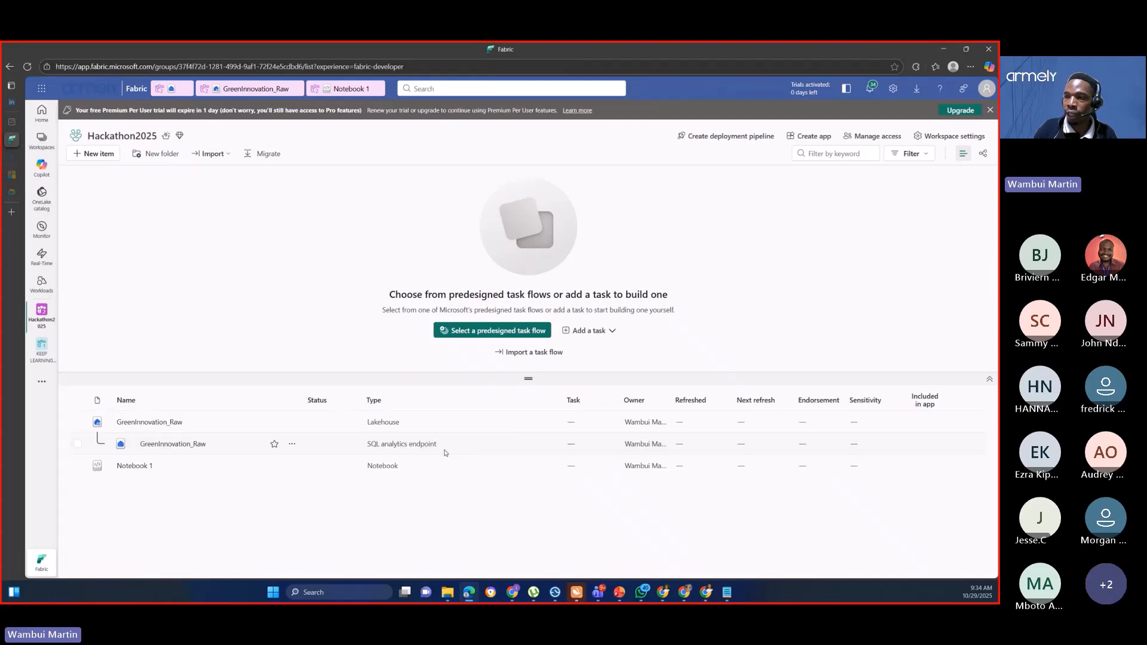
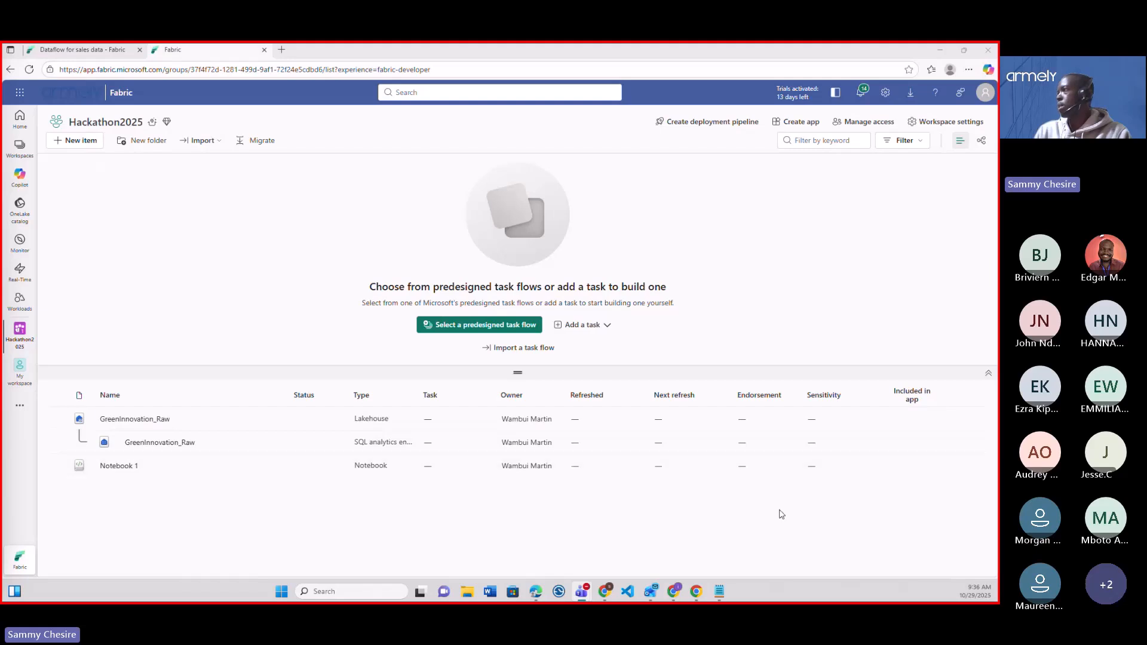
Step: Check who has access to the Hackathon2025 workspace and with which roles
left_click(866, 121)
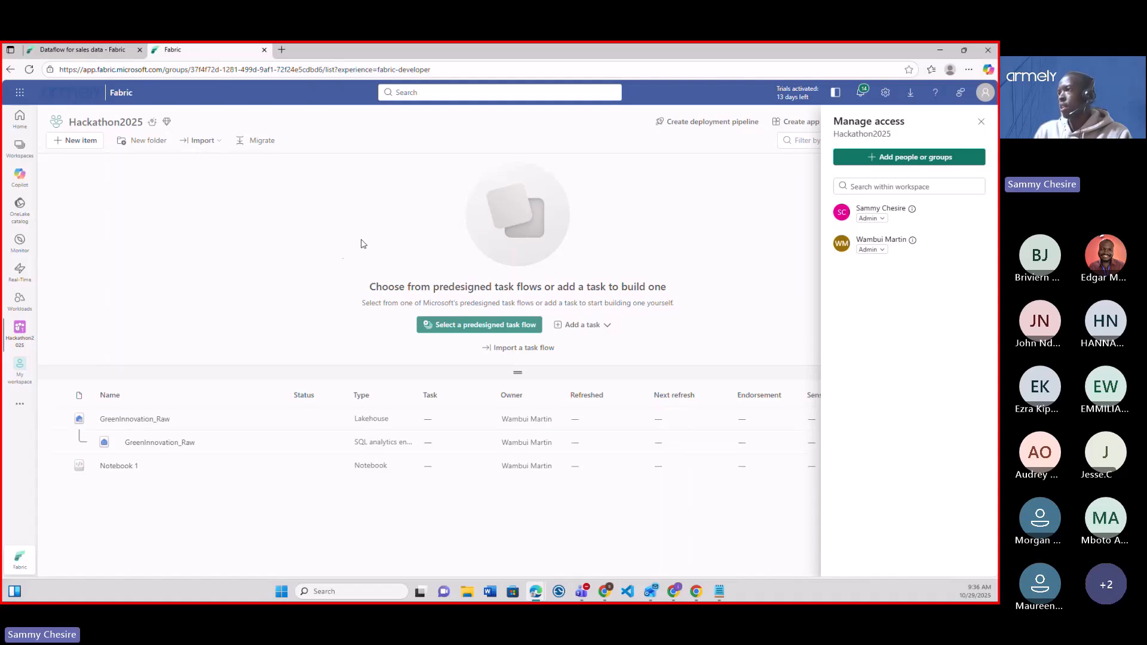
left_click(329, 251)
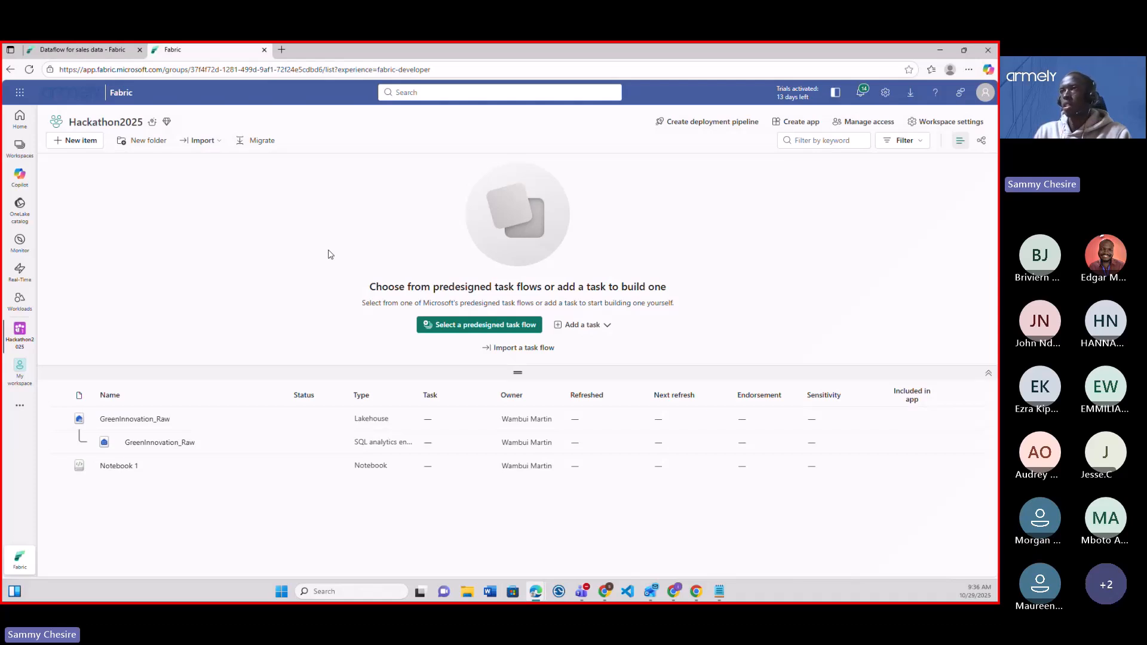
Step: Create a Dataflow Gen2 named df_hackathonIngestion in the Hackathon2025 workspace, with Git integration enabled
left_click(86, 146)
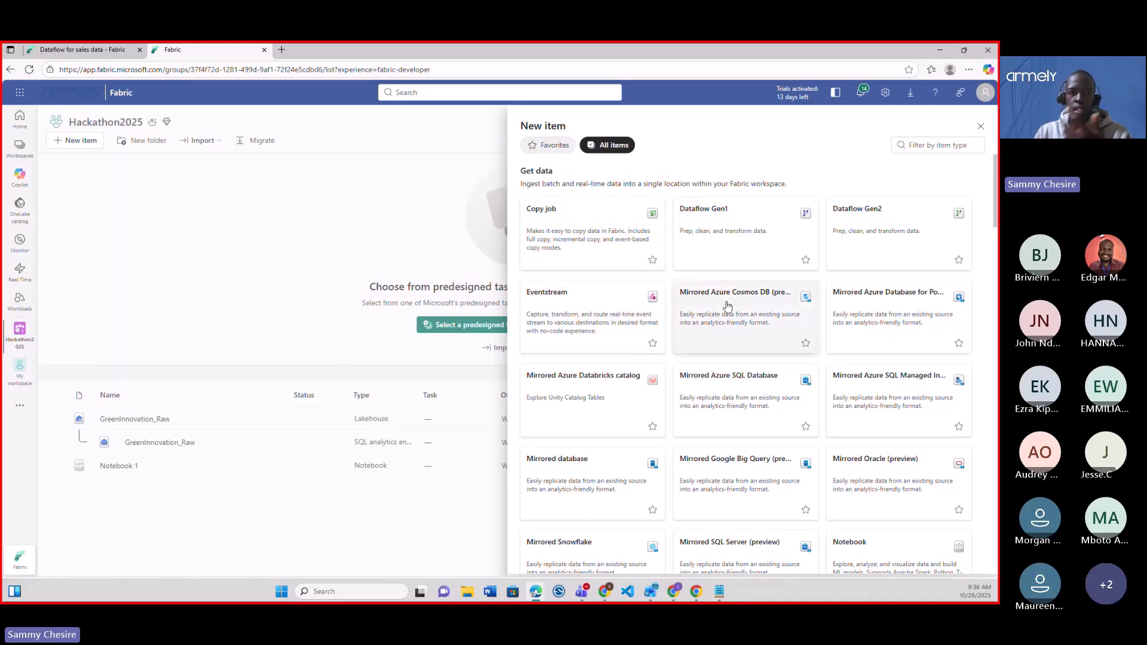
left_click(849, 249)
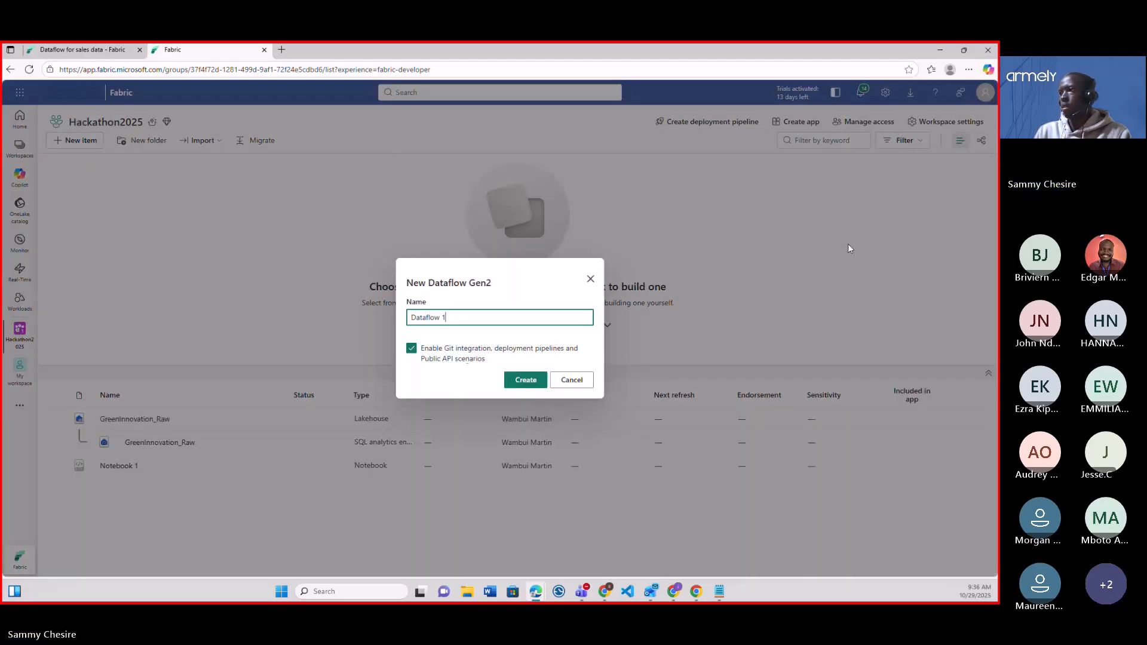
key("BackSpace")
key("BackSpace")
key("BackSpace")
key("BackSpace")
key("BackSpace")
key("BackSpace")
key("BackSpace")
key("BackSpace")
key("BackSpace")
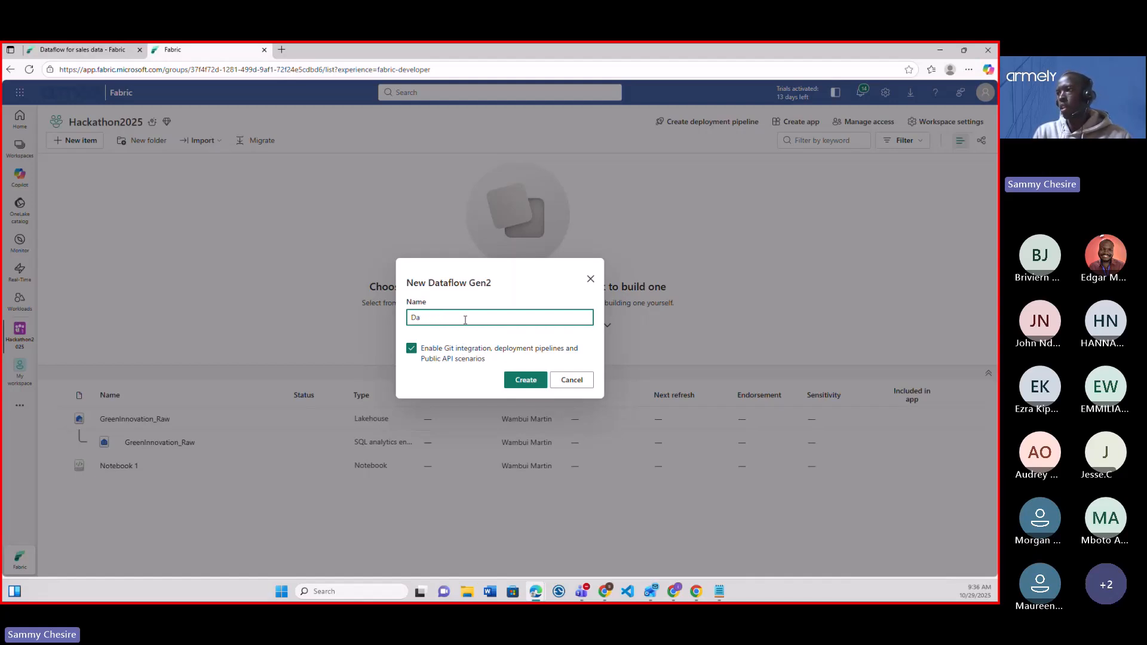
type("df")
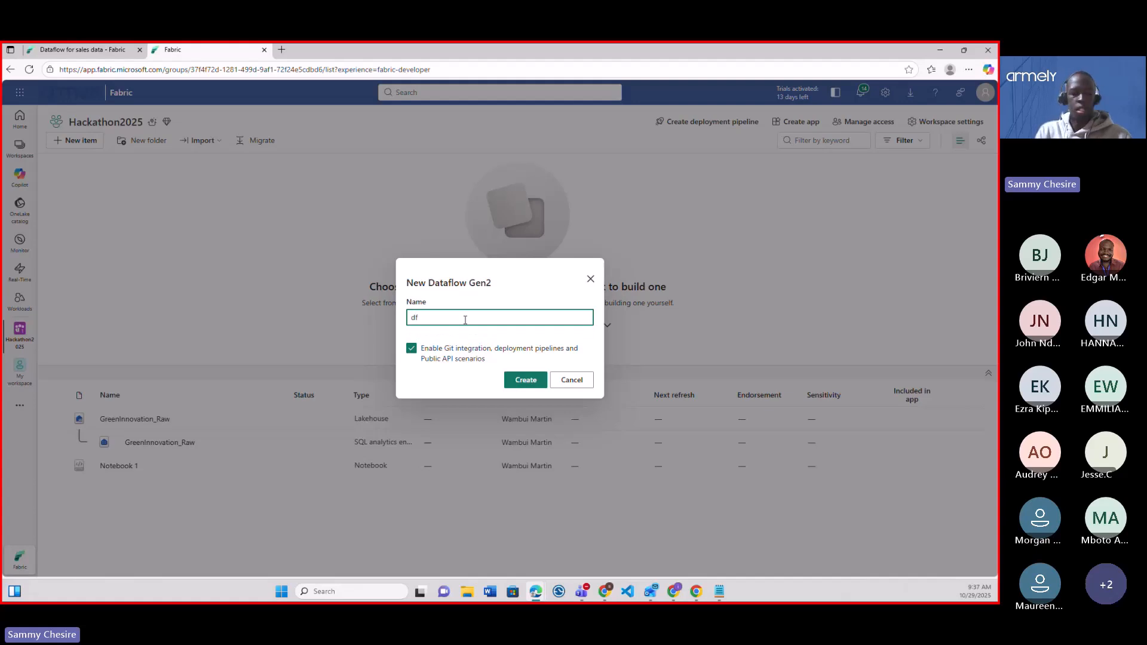
key("ctrl+a")
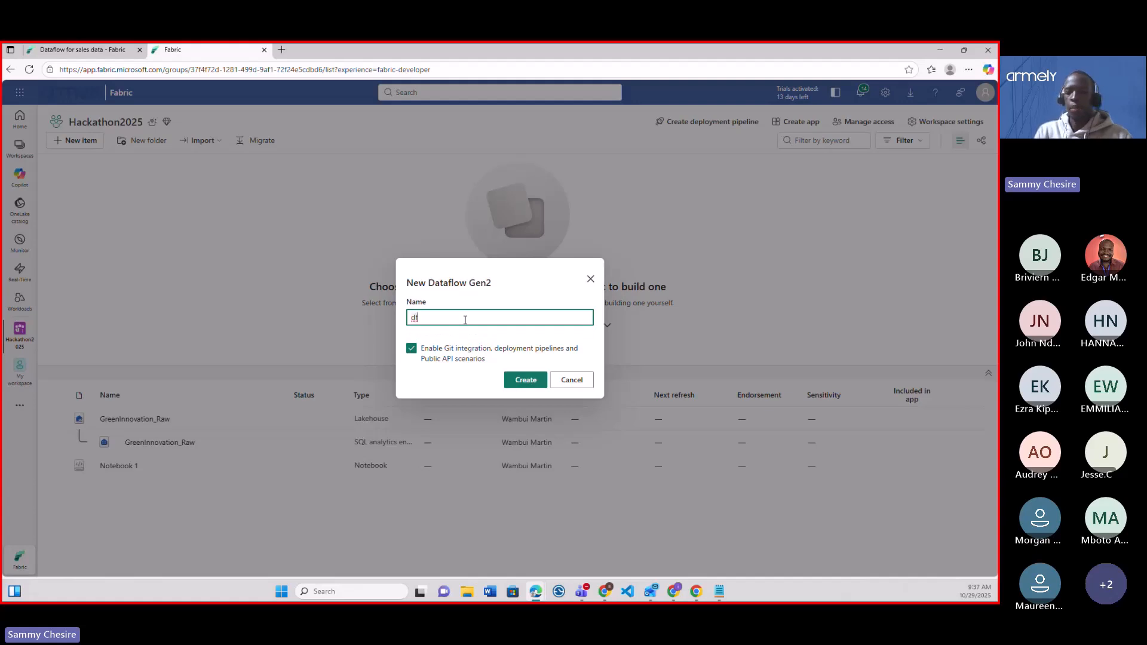
type("df_")
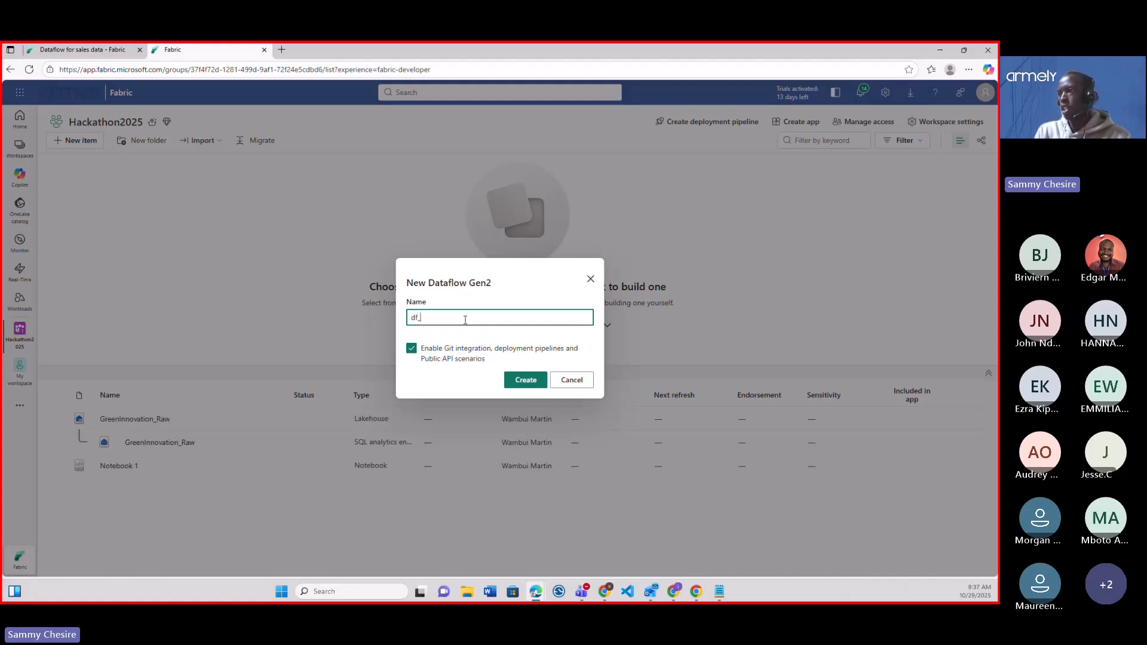
key("ctrl+a")
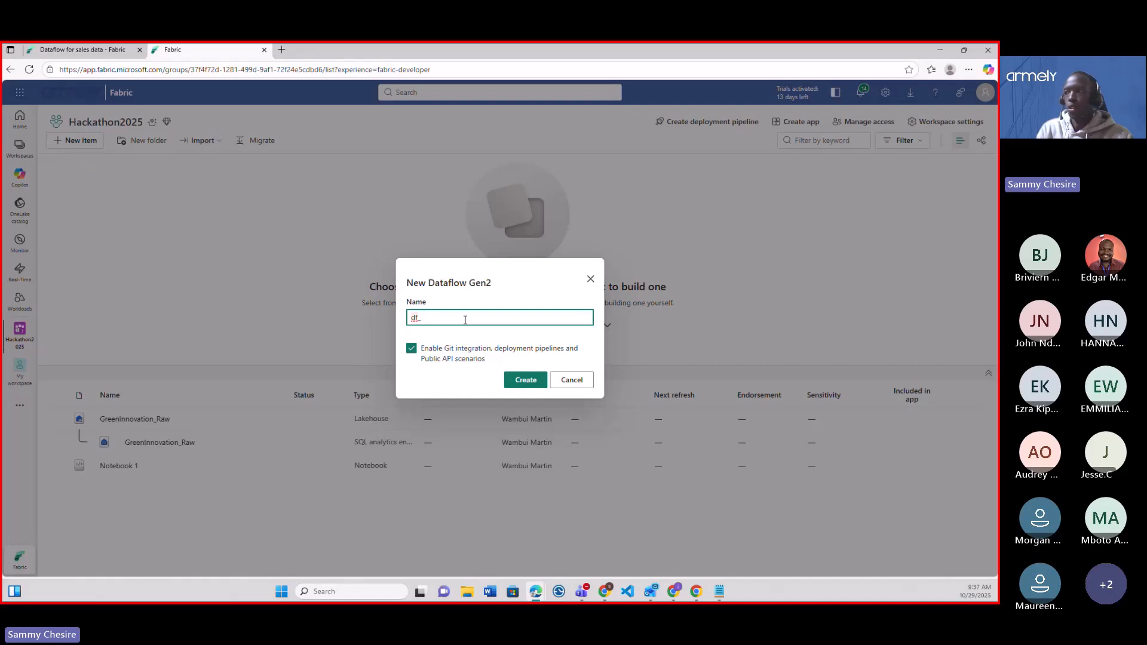
type("ha")
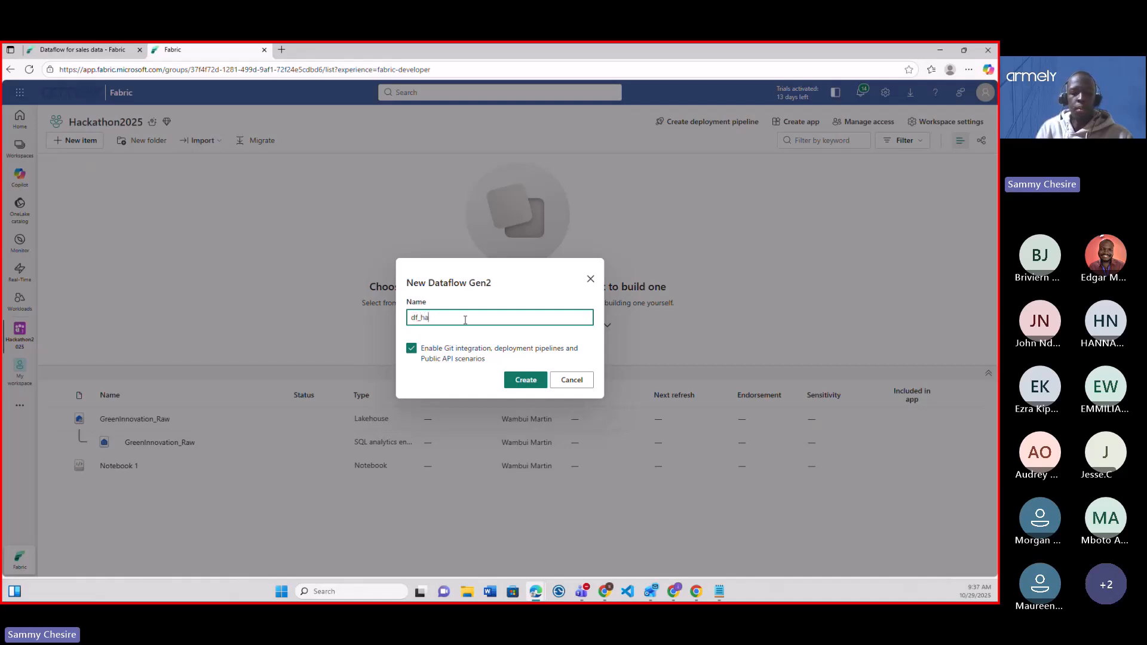
type("ckathon")
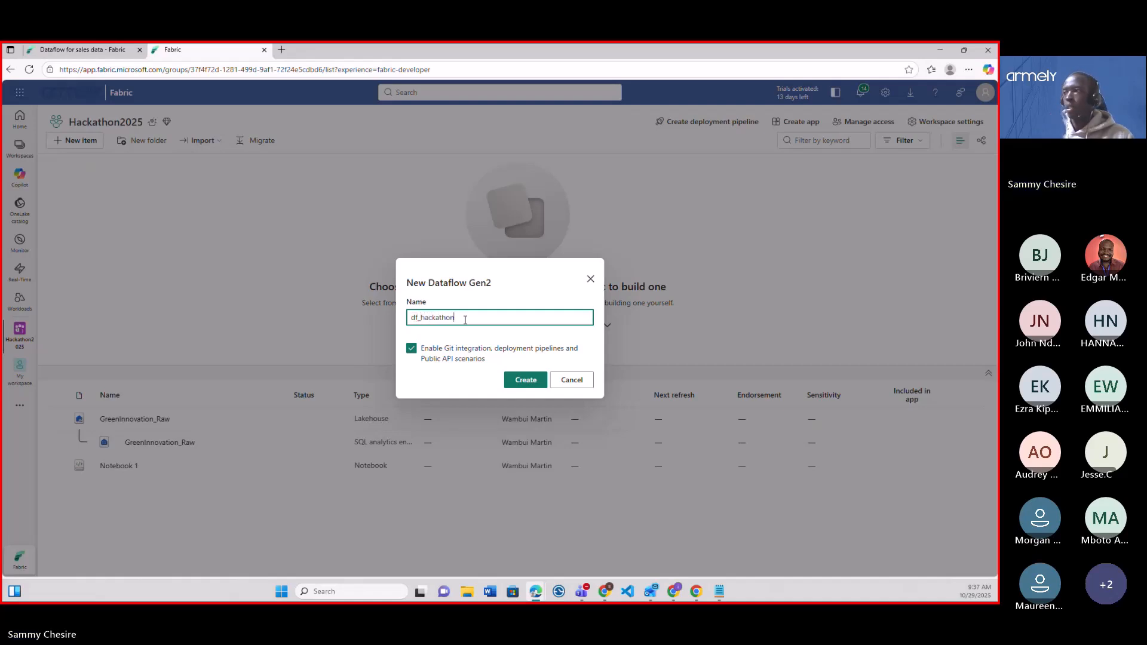
type("In")
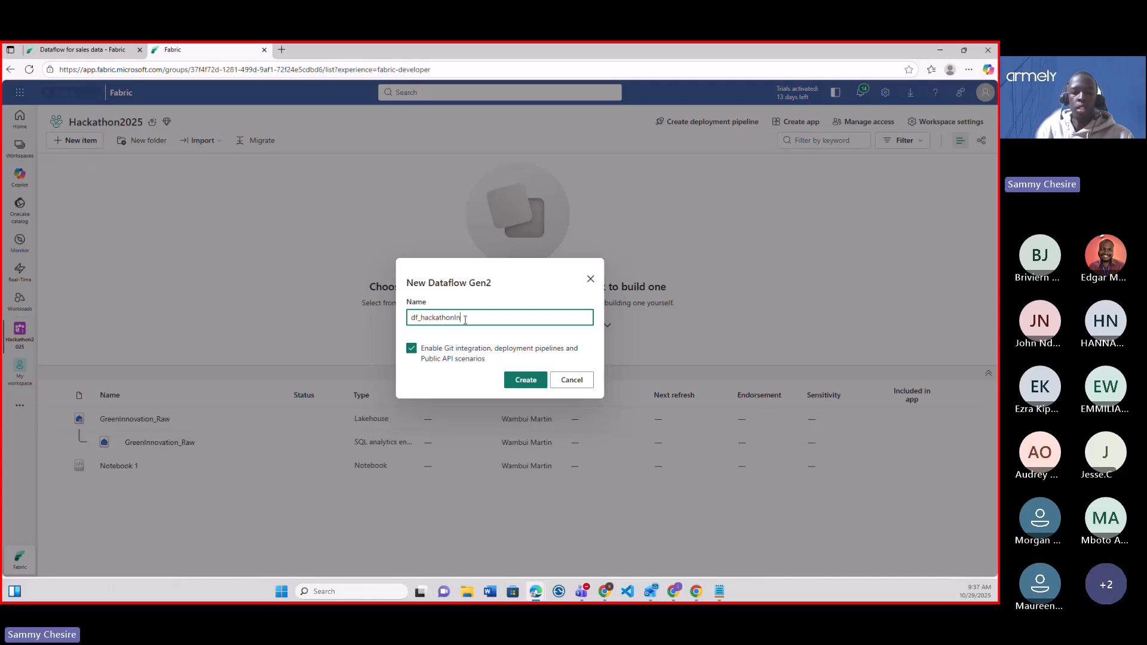
type("gestion")
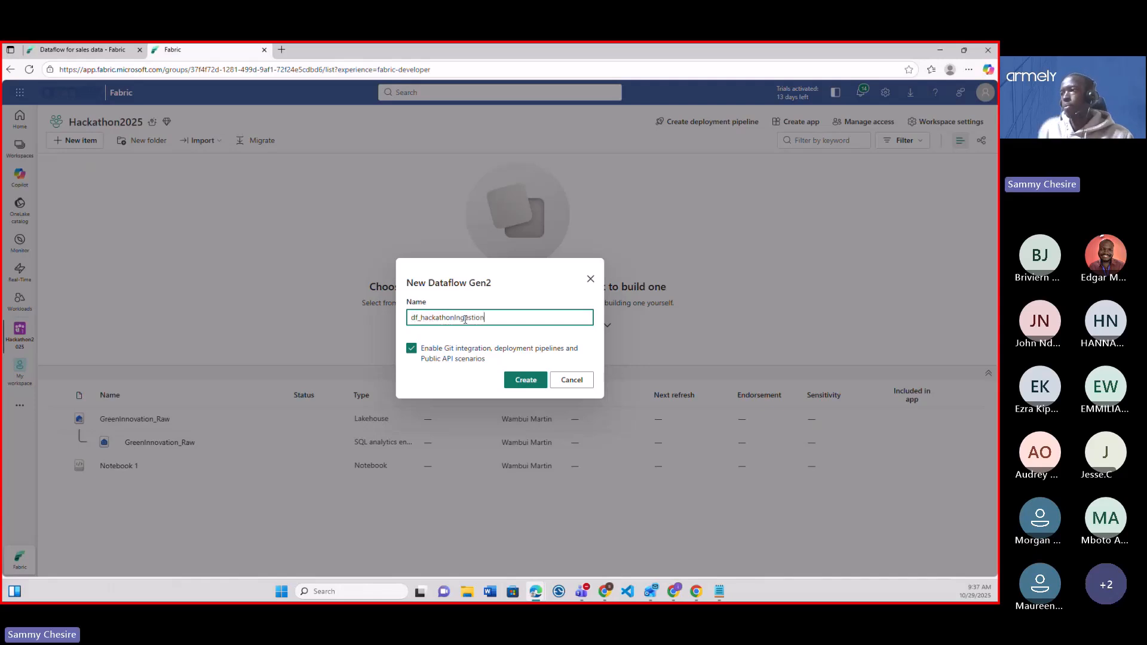
left_click(518, 383)
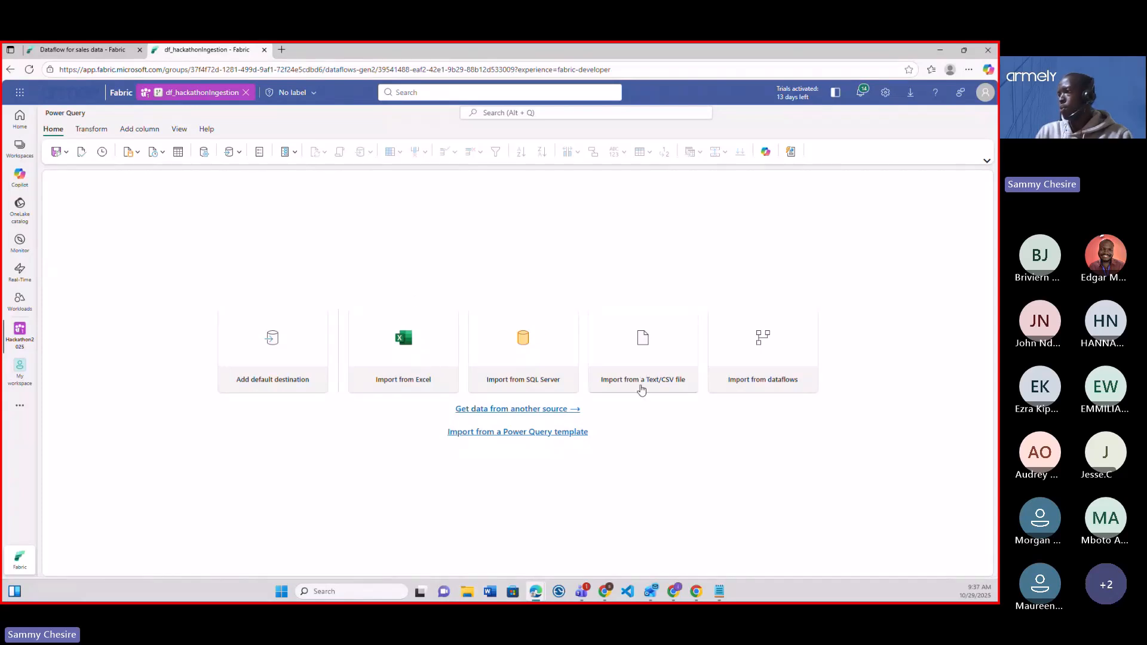
Step: Upload Sales.csv from the Desktop's Hackathon folder as a Text/CSV data source for the dataflow
left_click(644, 384)
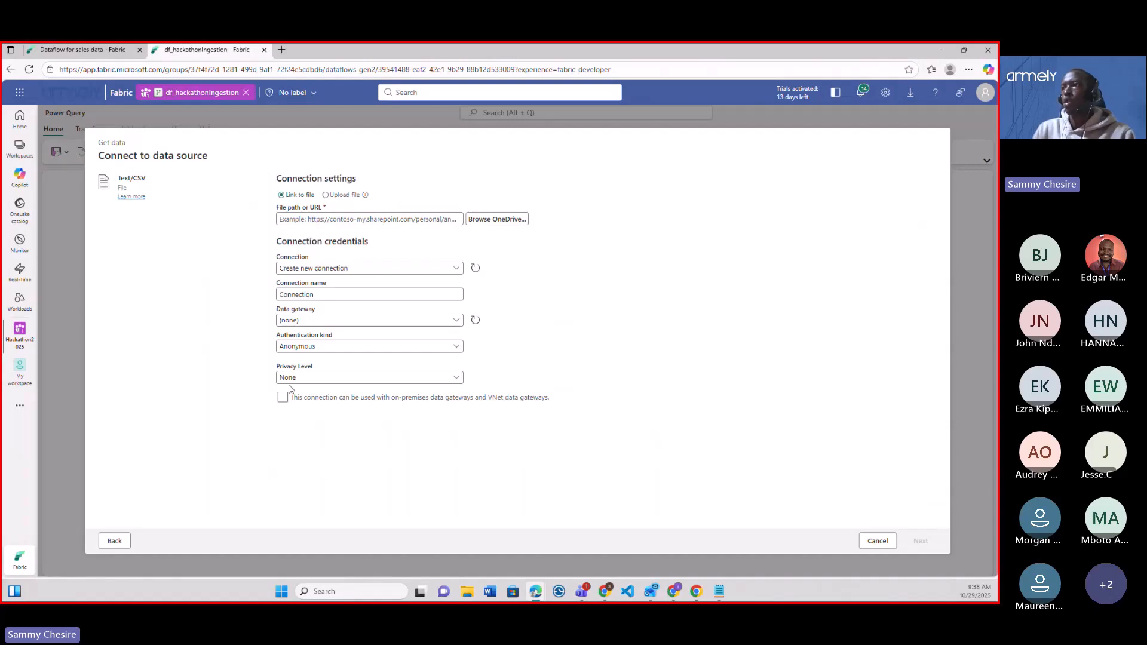
left_click(336, 197)
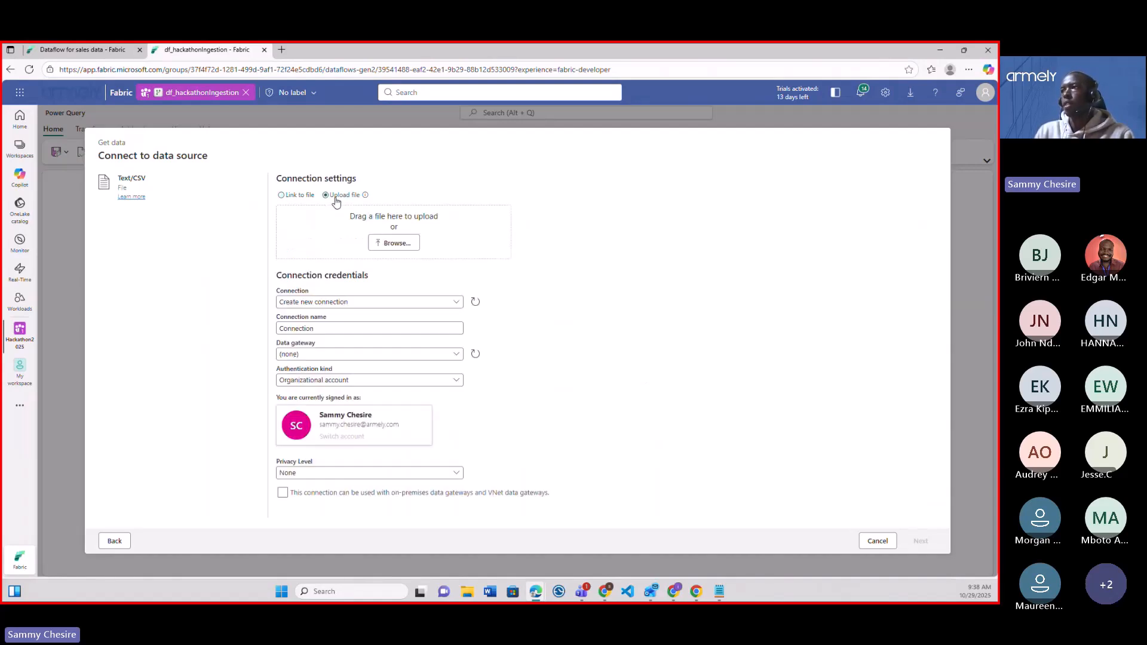
left_click(384, 249)
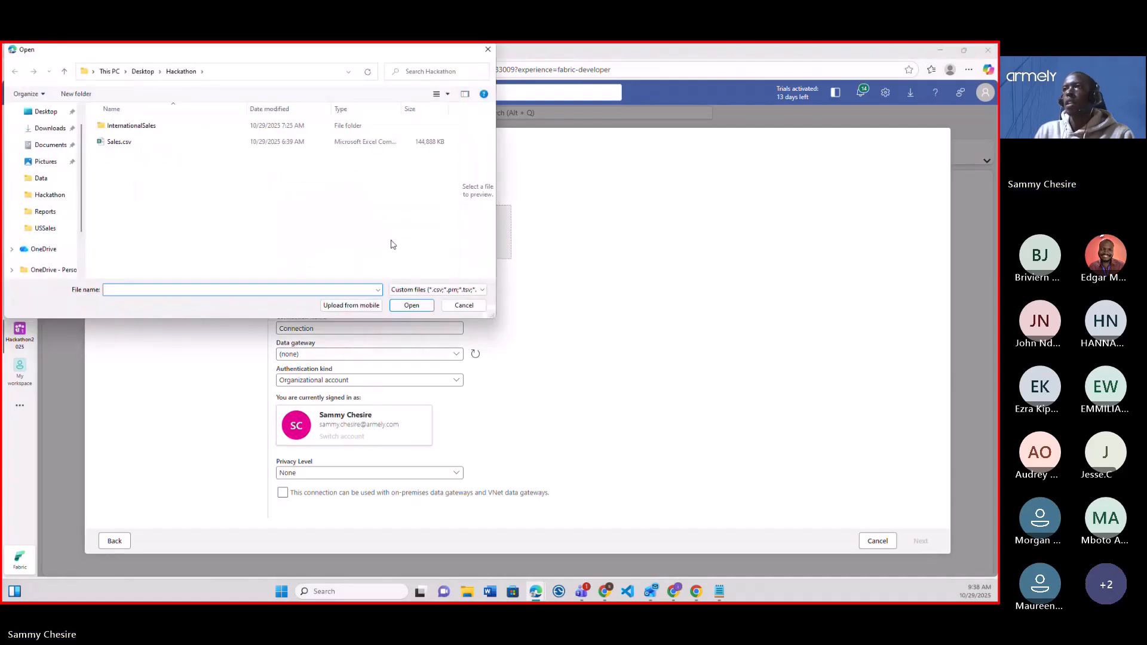
left_click(62, 197)
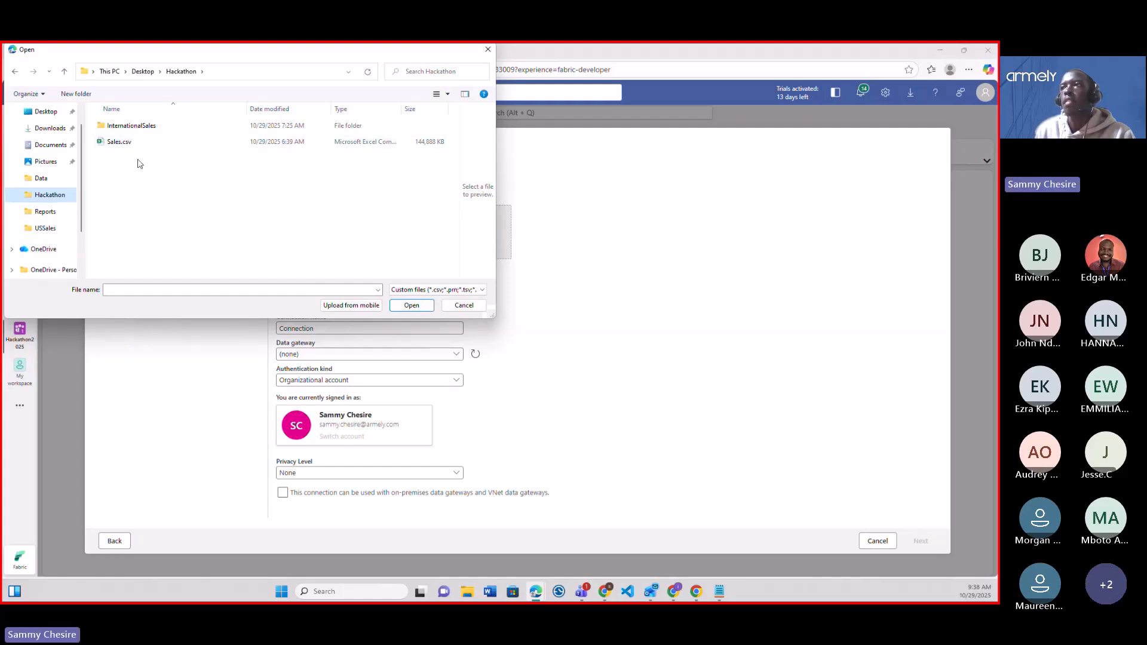
left_click(130, 144)
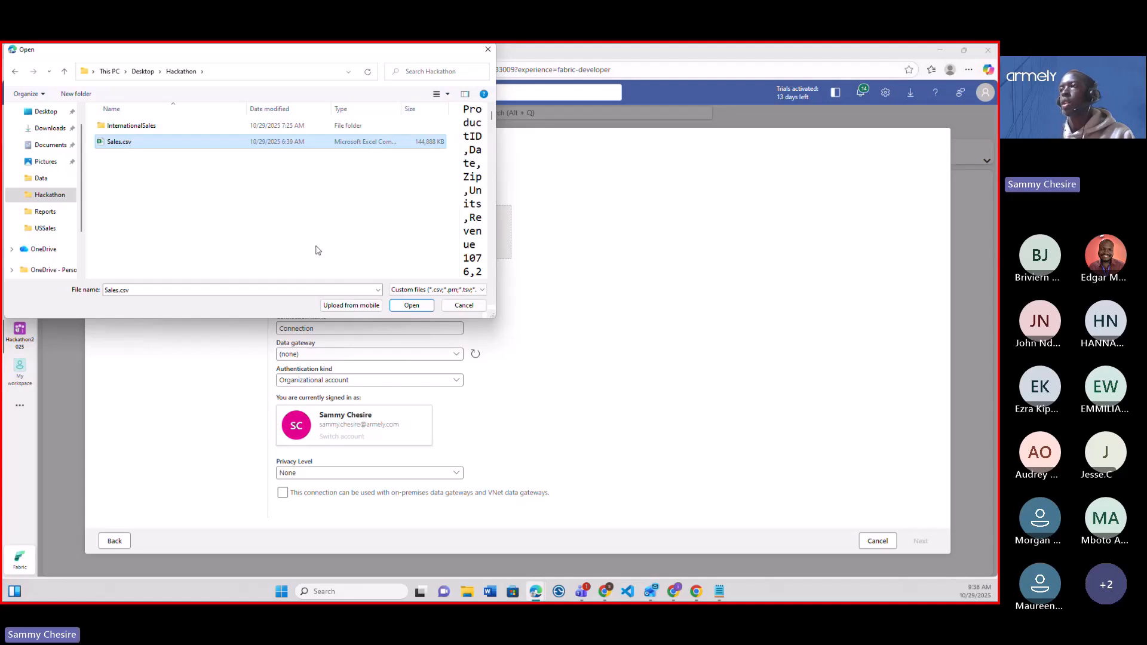
left_click(404, 306)
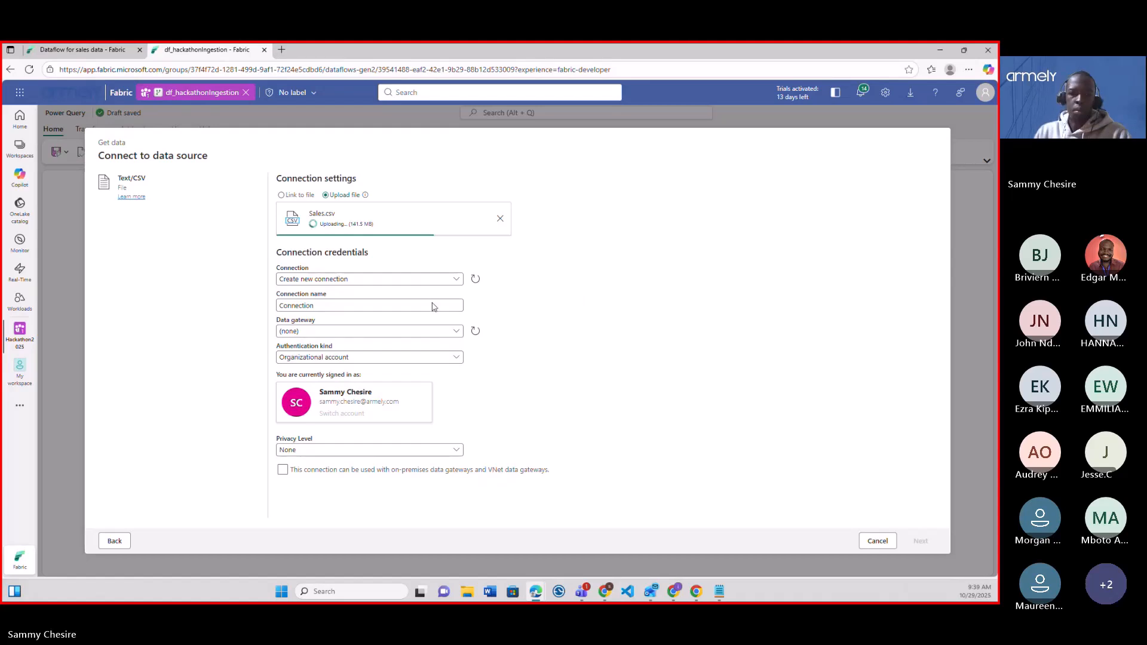
key("super+e")
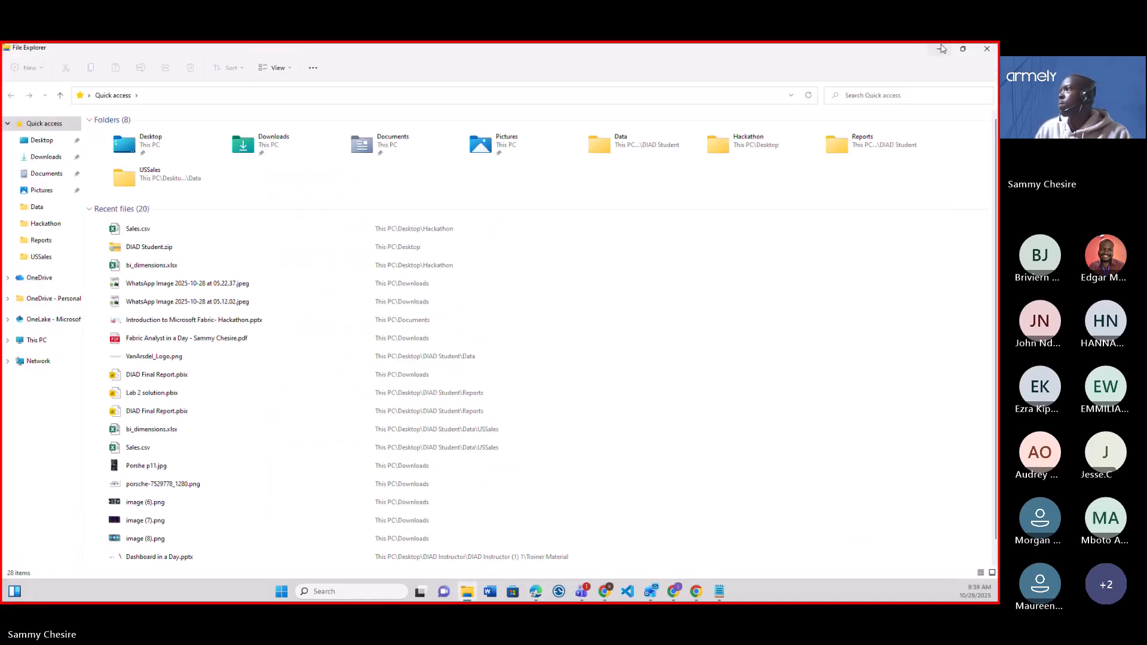
left_click(941, 49)
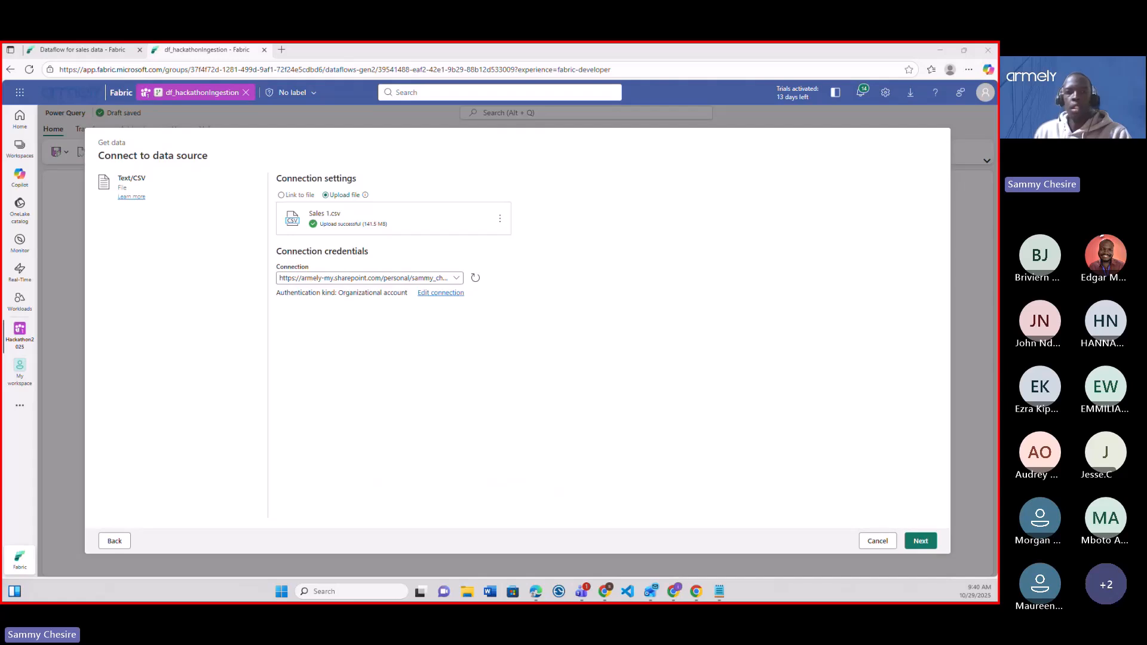
Step: Preview the uploaded sales CSV, keep Comma as its delimiter, and create the query from it
left_click(920, 543)
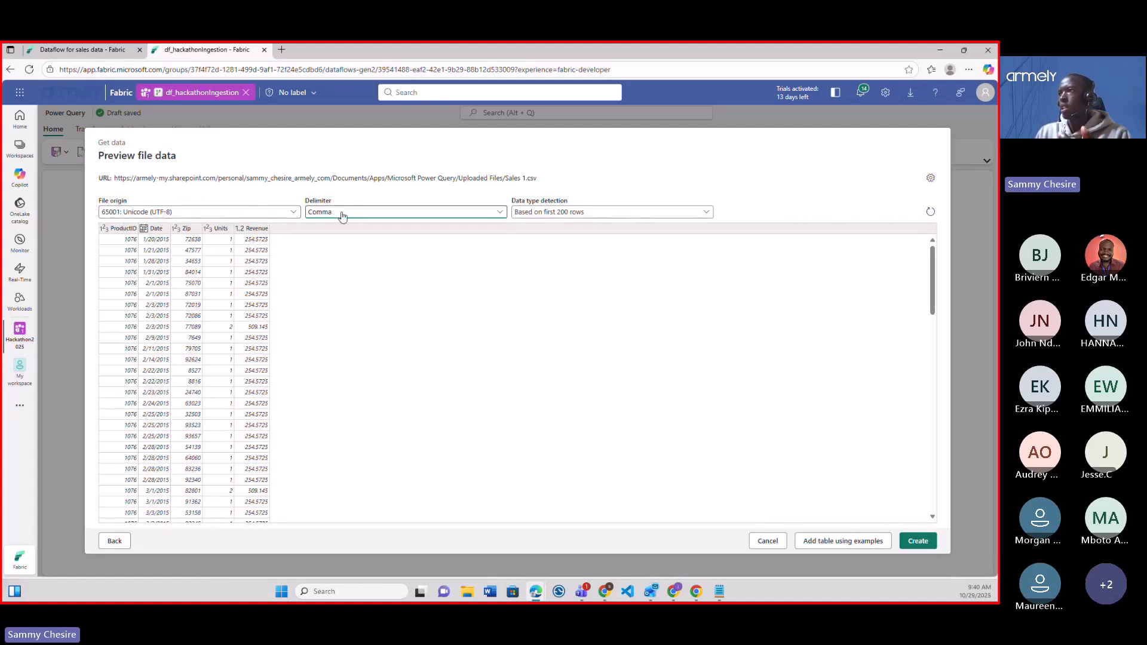
left_click(500, 216)
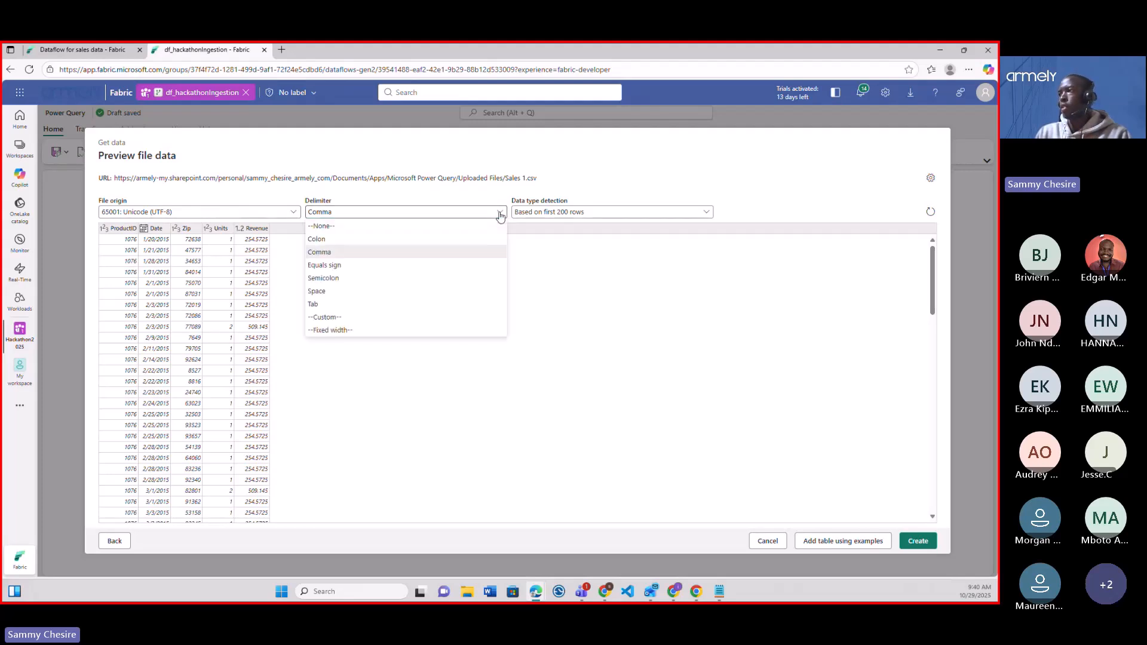
left_click(500, 214)
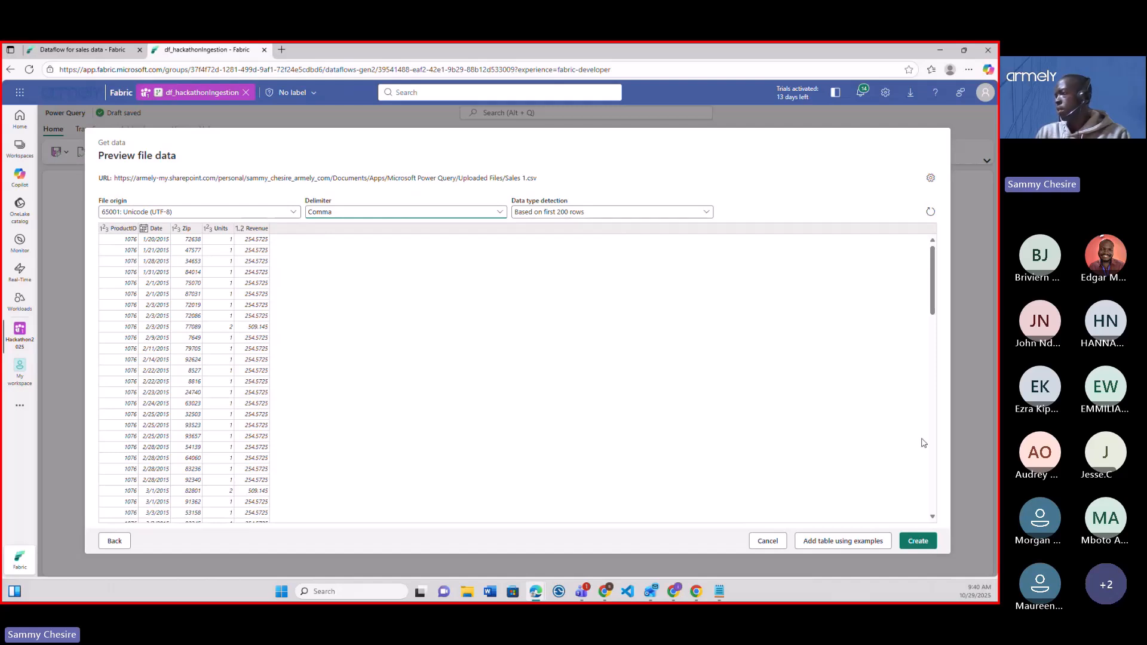
left_click(919, 541)
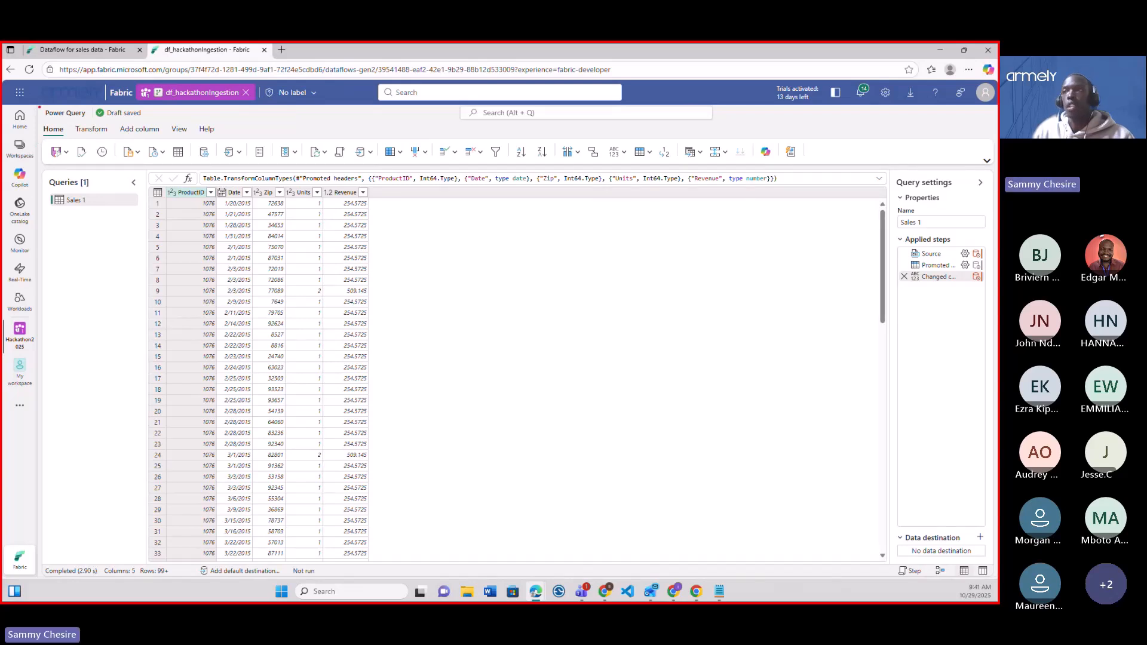
mouse_move(40, 107)
left_mouse_down()
mouse_move(199, 158)
mouse_move(876, 168)
left_mouse_up()
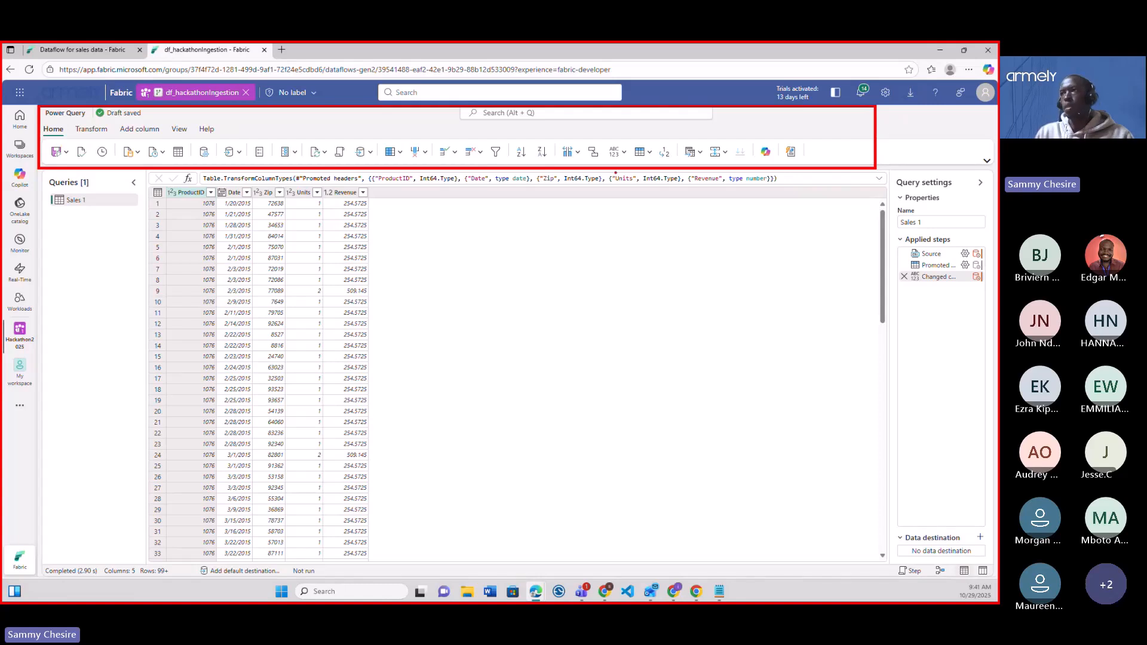
key("Escape")
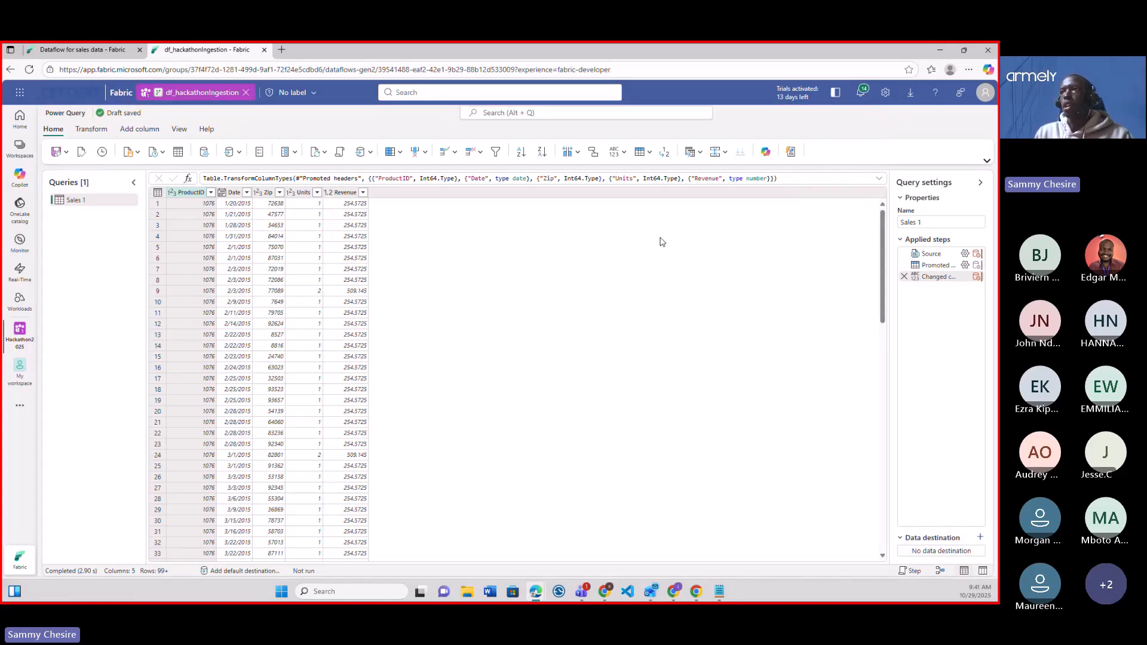
left_click(136, 155)
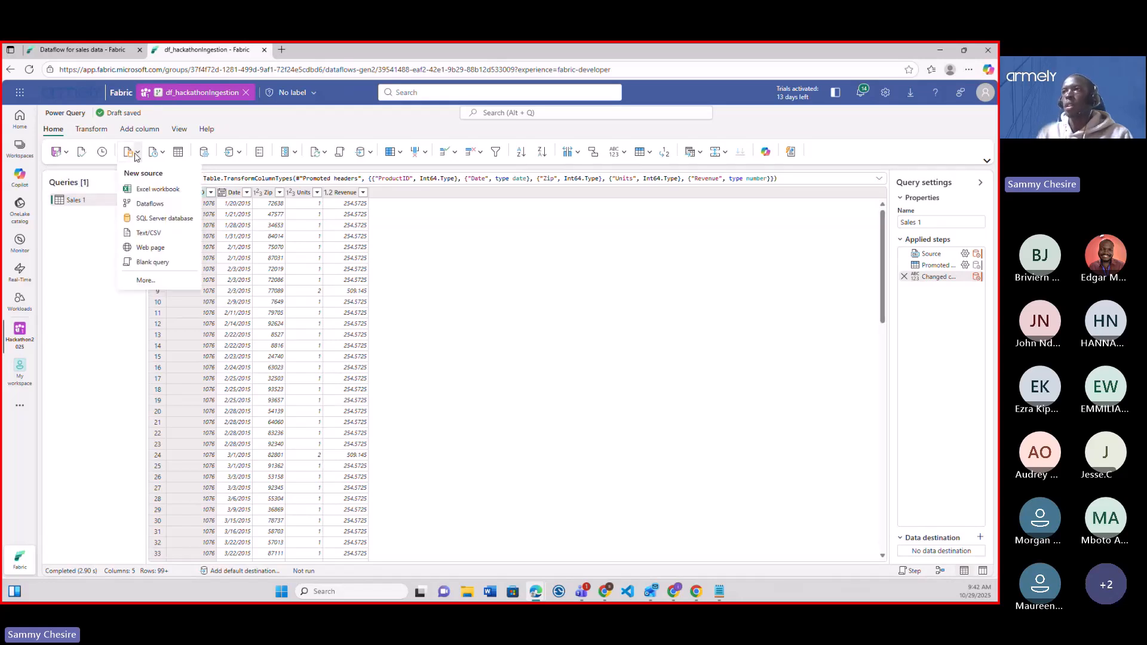
left_click(144, 190)
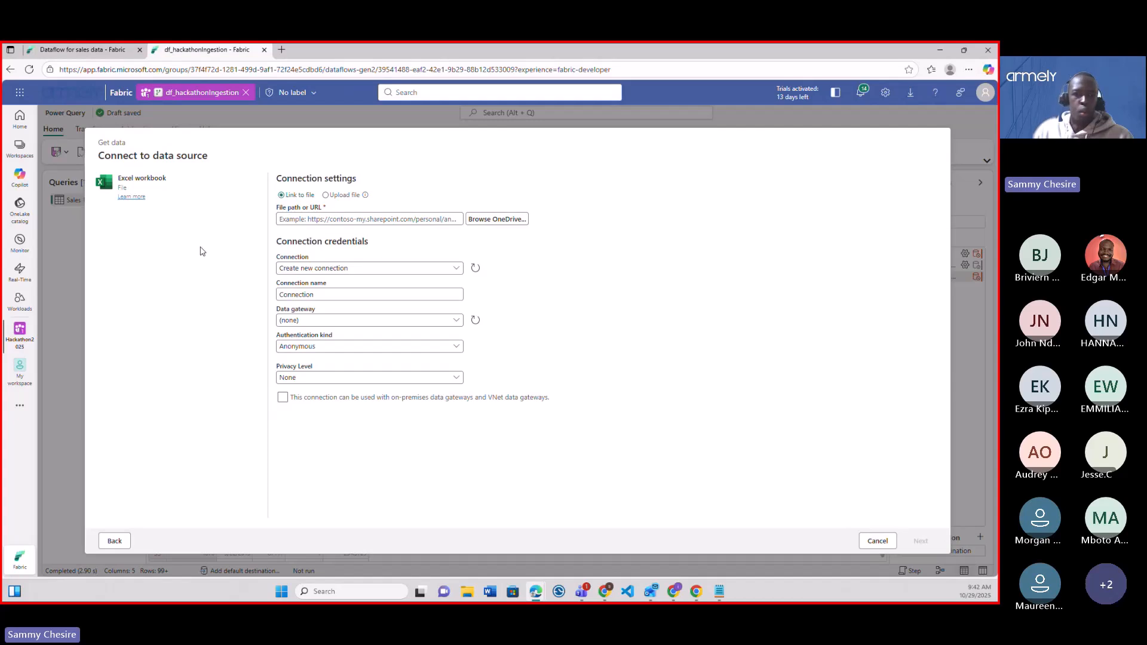
left_click(333, 198)
left_click(396, 243)
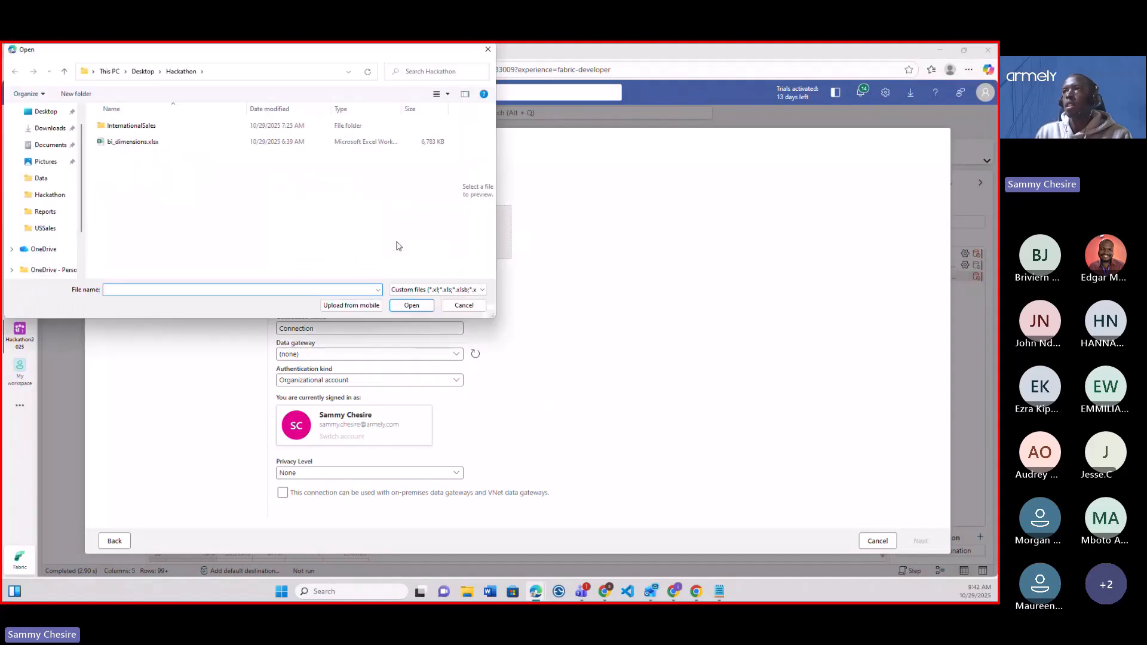
left_click(152, 143)
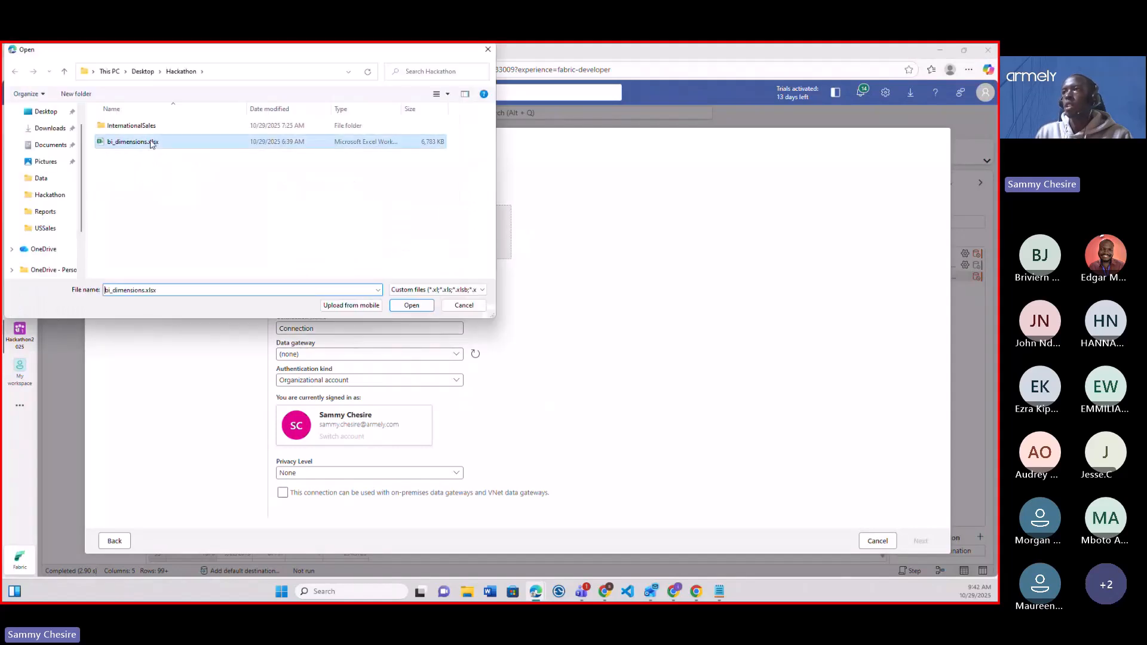
left_click(412, 305)
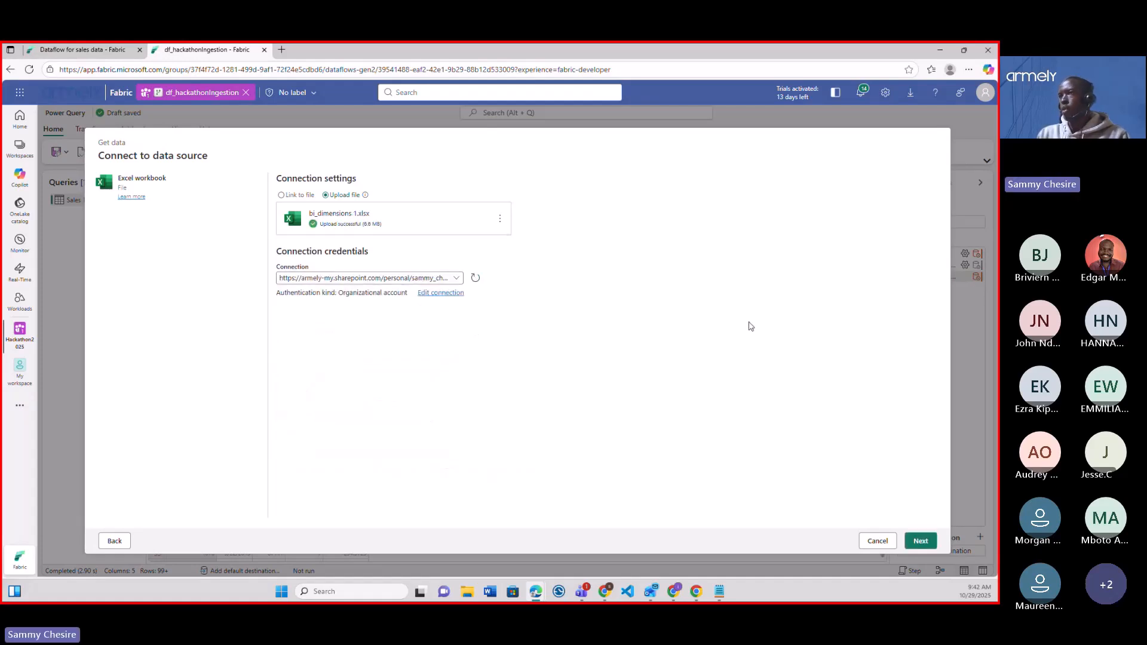
left_click(926, 547)
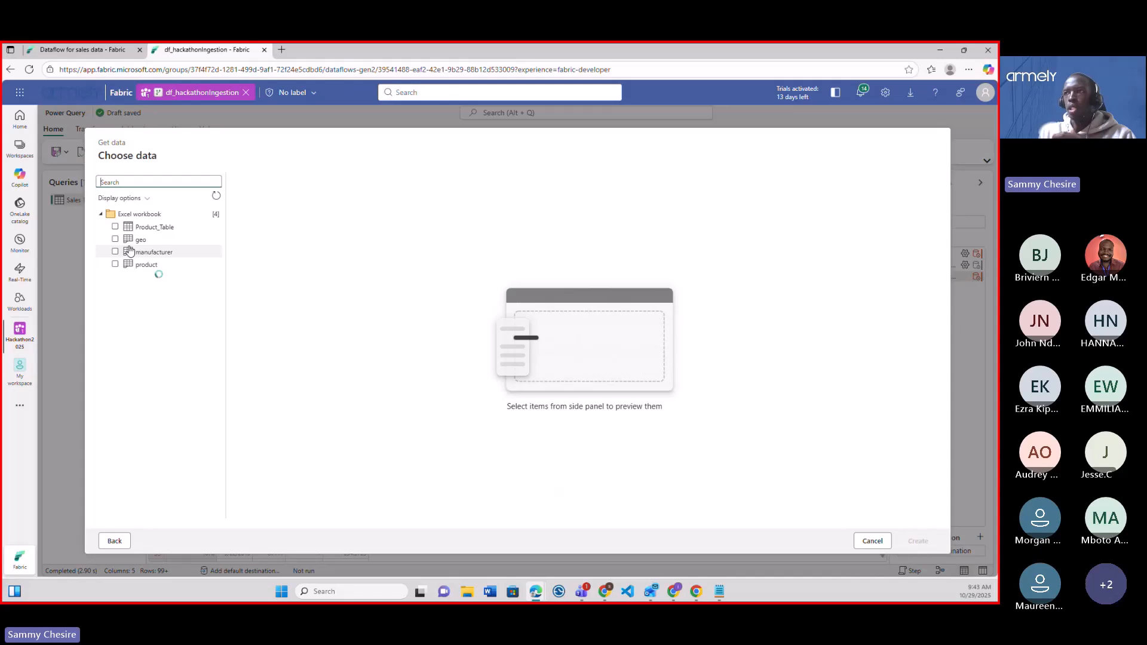
left_click(116, 229)
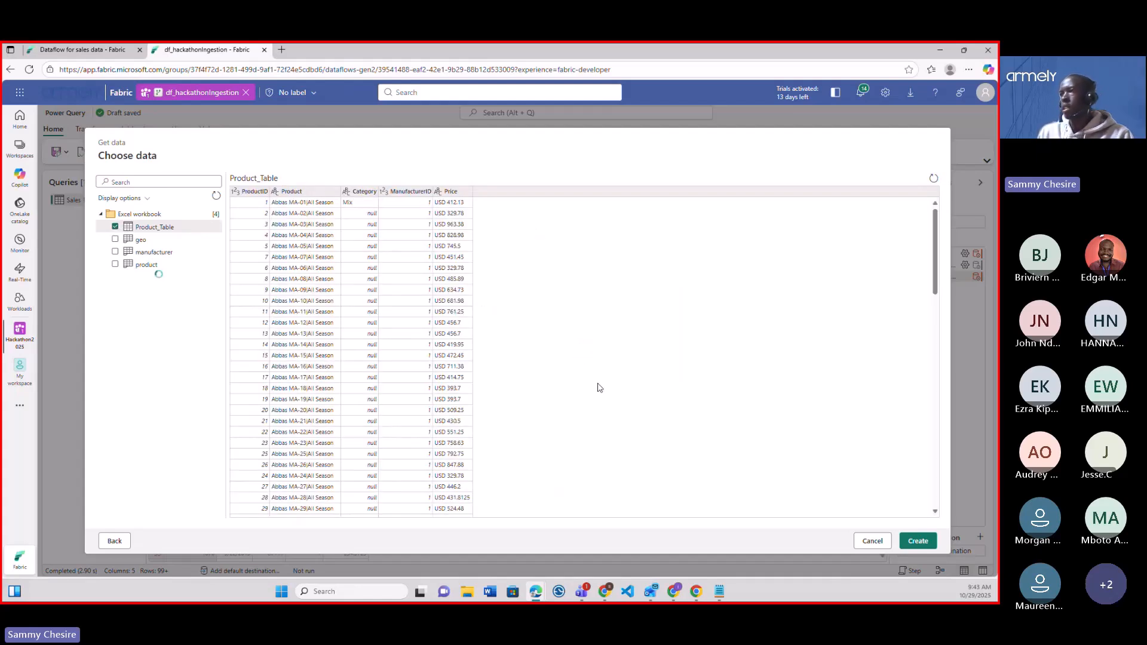
left_click(116, 240)
left_click(141, 241)
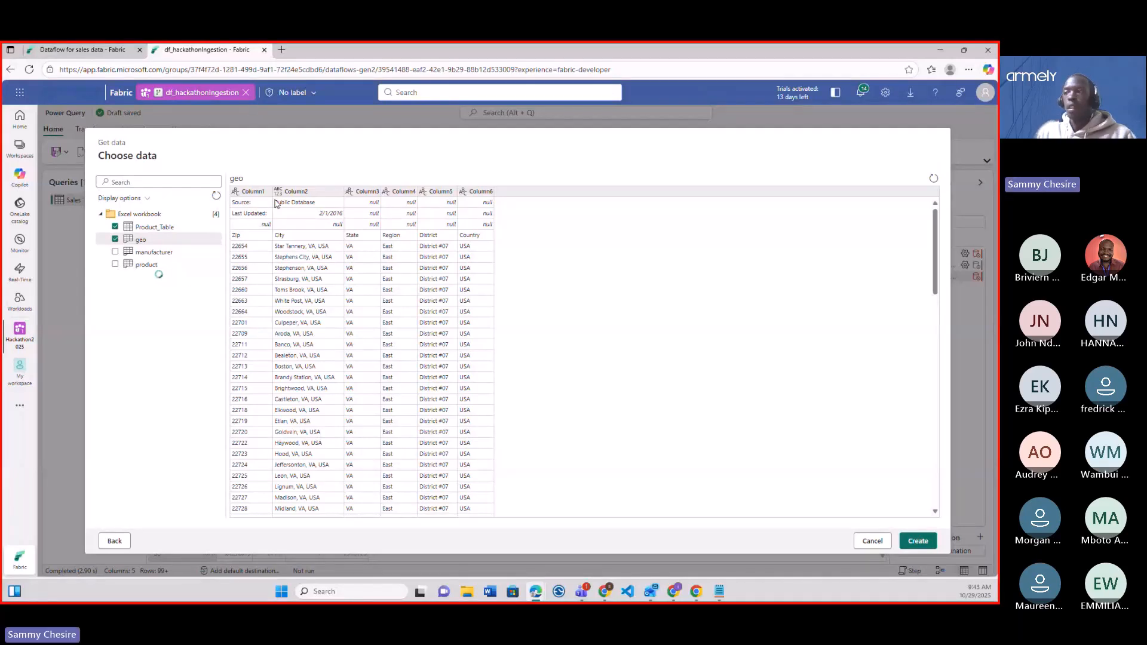
left_click_drag(232, 185, 296, 206)
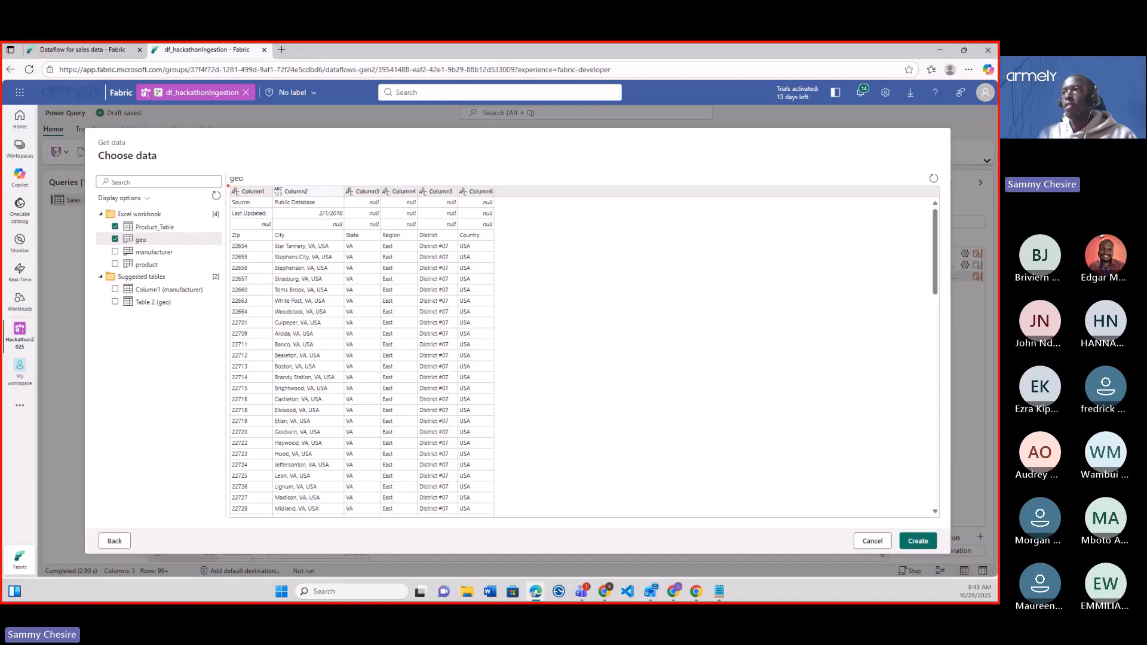
mouse_move(228, 186)
left_mouse_down()
mouse_move(410, 243)
mouse_move(516, 232)
left_mouse_up()
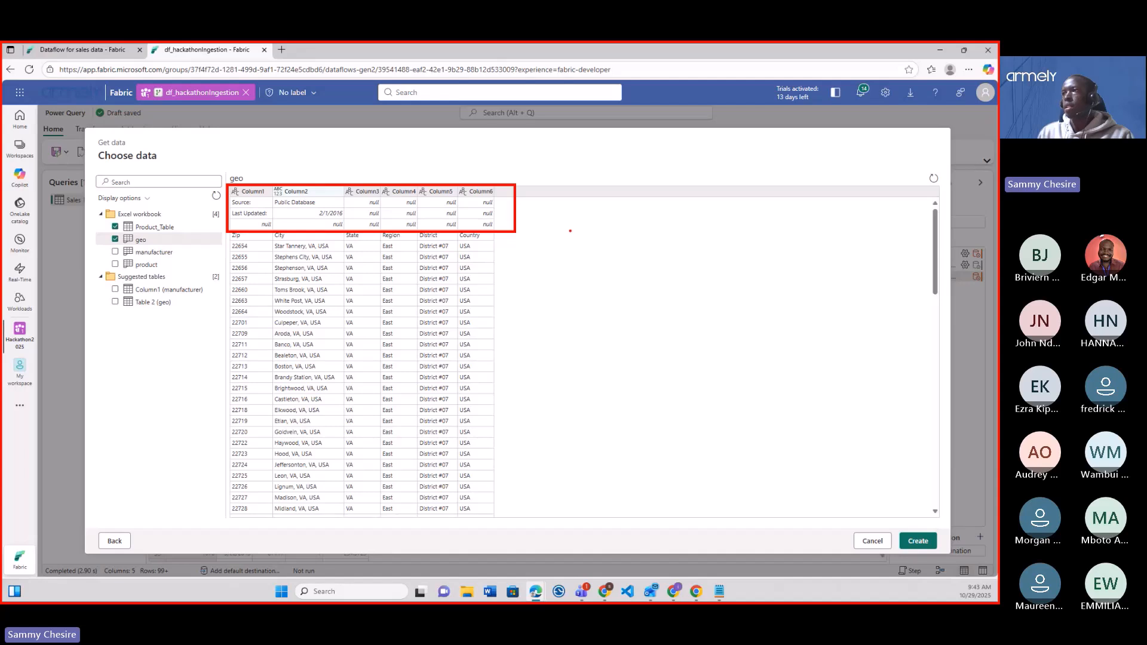
left_click(115, 254)
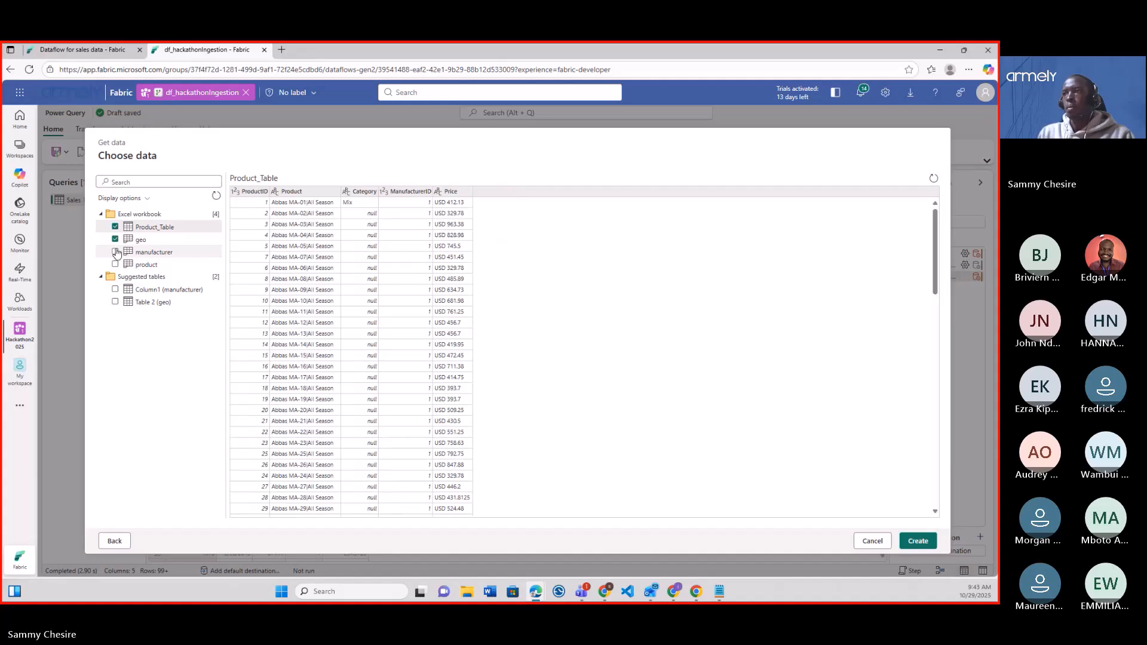
left_click(116, 254)
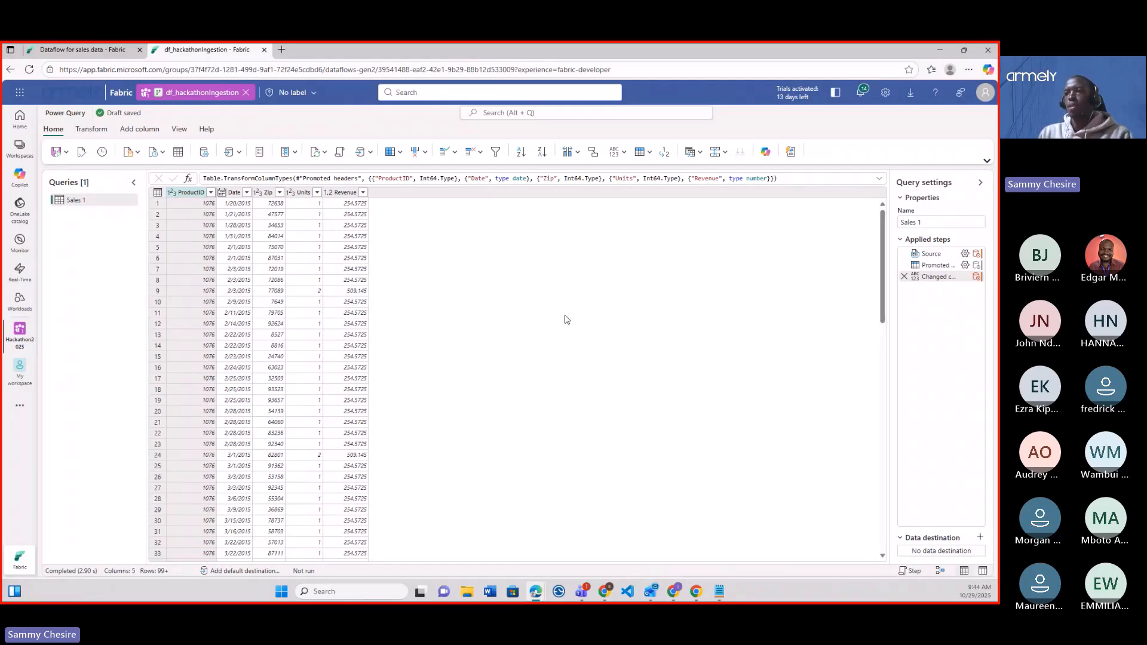
Step: Upload bi_dimensions.xlsx from the Hackathon folder as a new Excel workbook source and connect to it
left_click(138, 152)
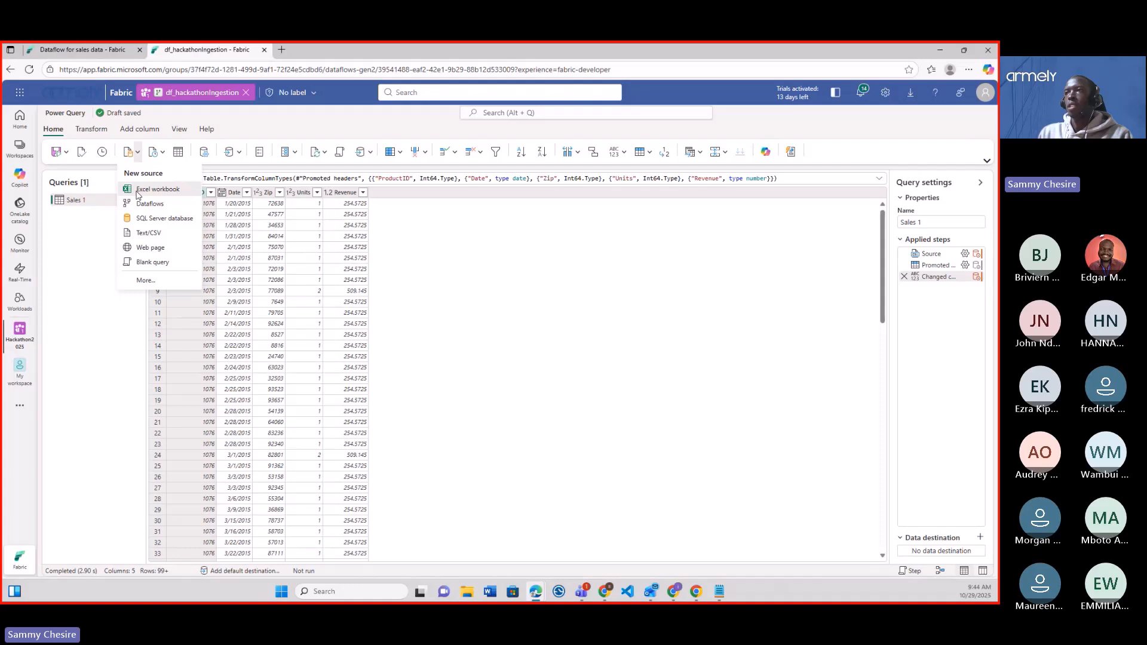
left_click(138, 192)
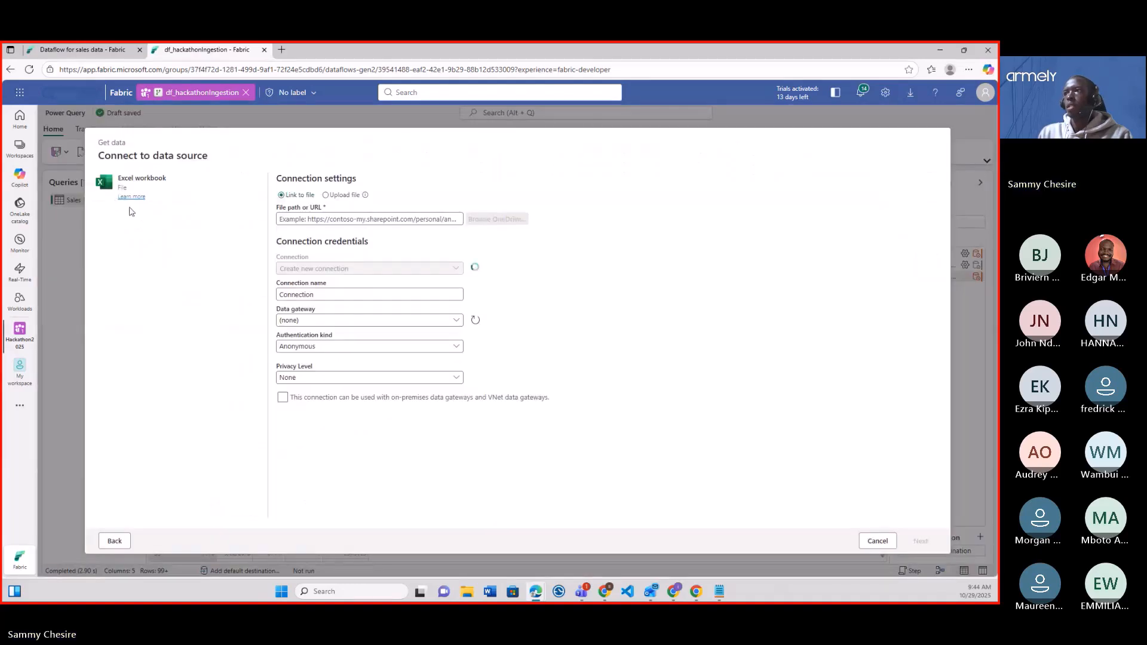
left_click(325, 195)
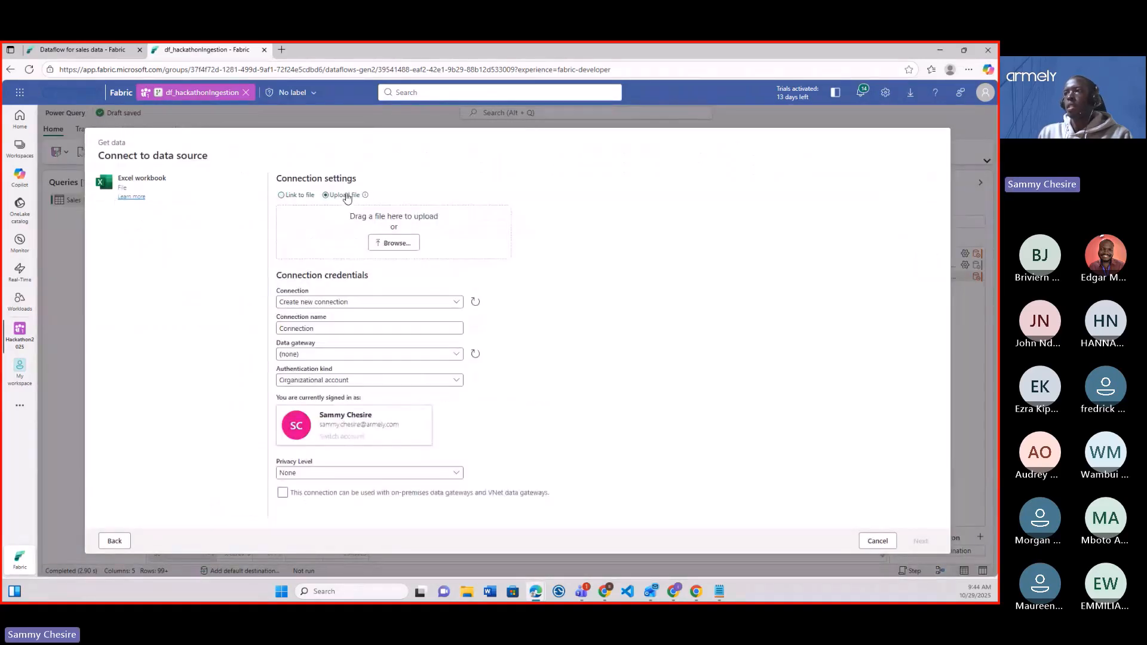
left_click(392, 242)
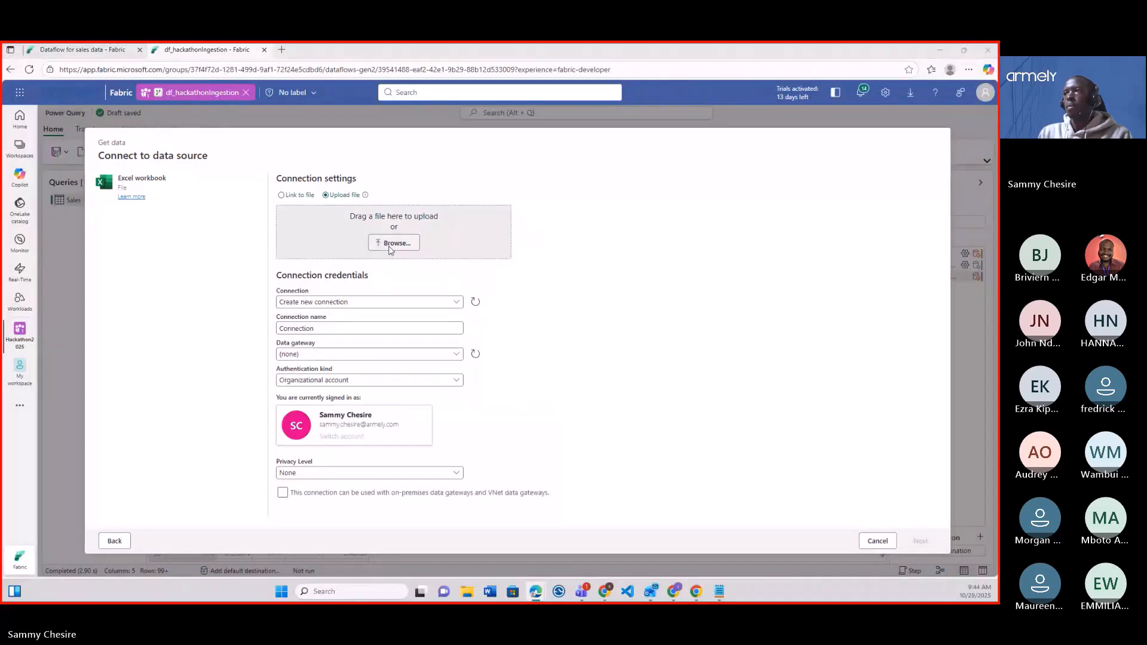
left_click(113, 143)
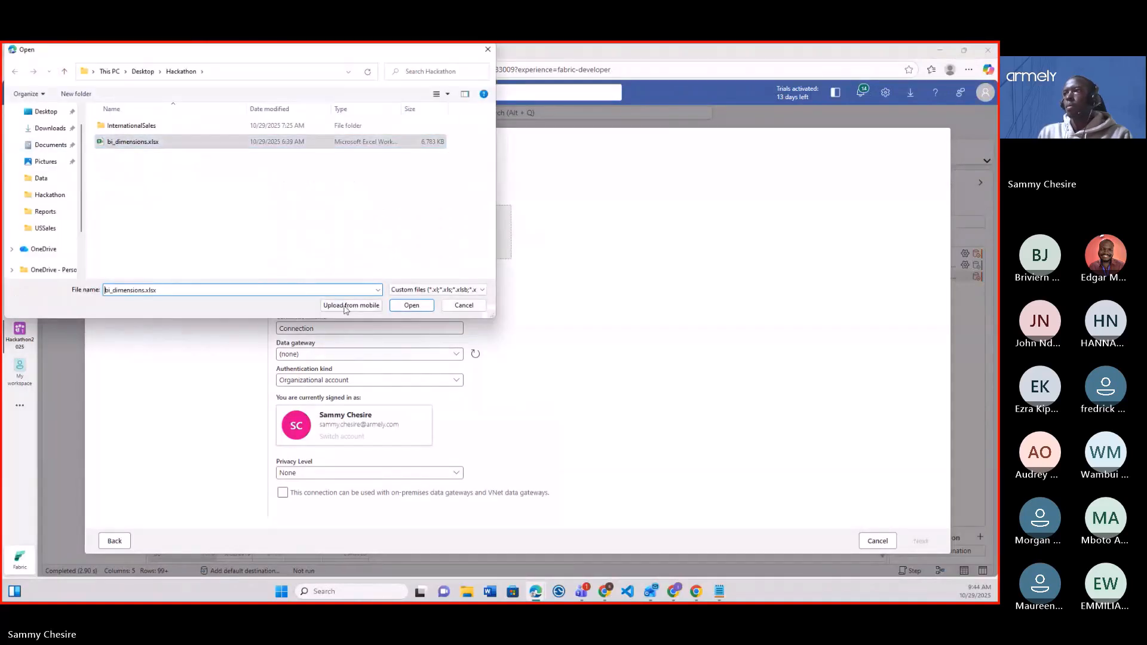
left_click(412, 306)
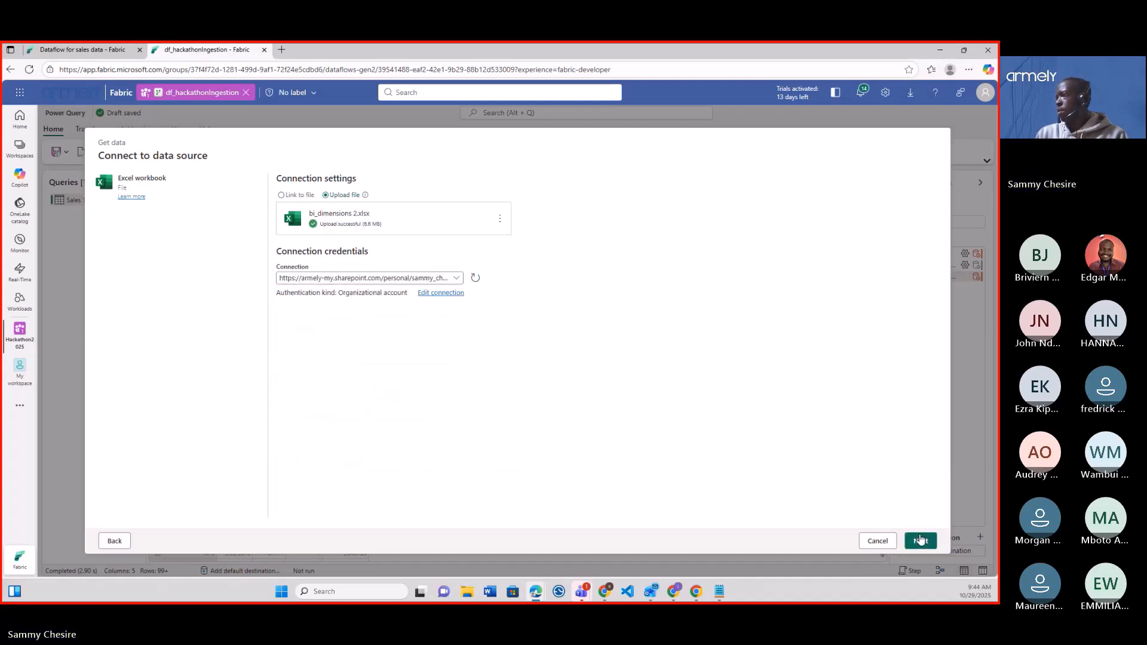
left_click(921, 540)
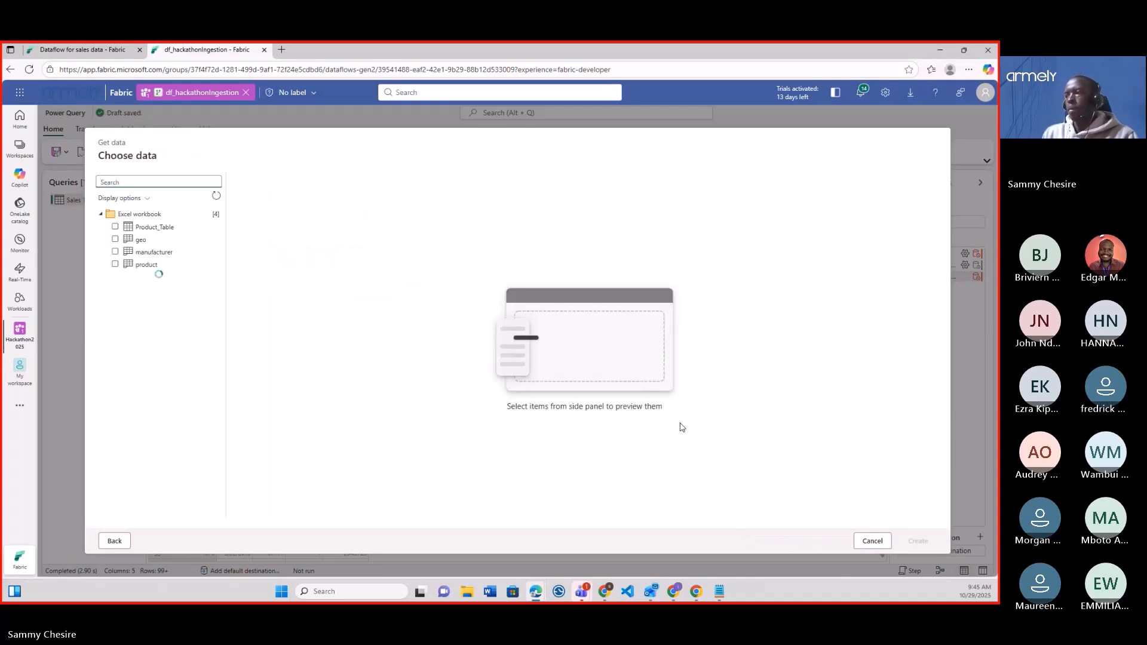
Step: Select the Product_Table, geo and manufacturer items from the Excel workbook and create queries from them
left_click(115, 227)
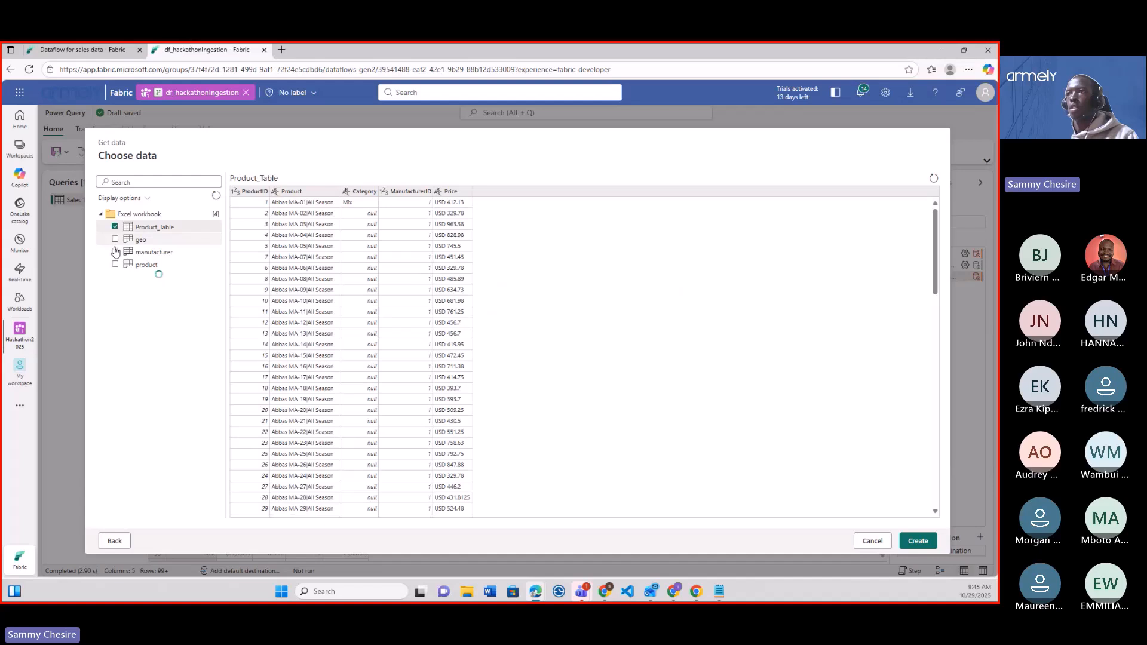
left_click(115, 240)
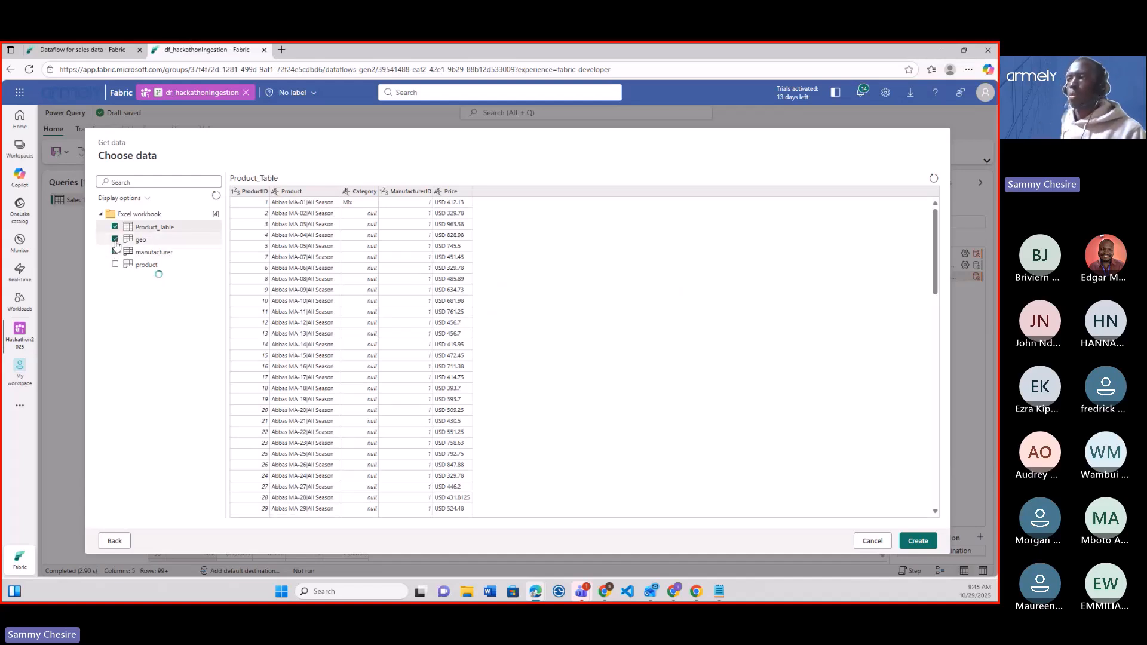
left_click(115, 251)
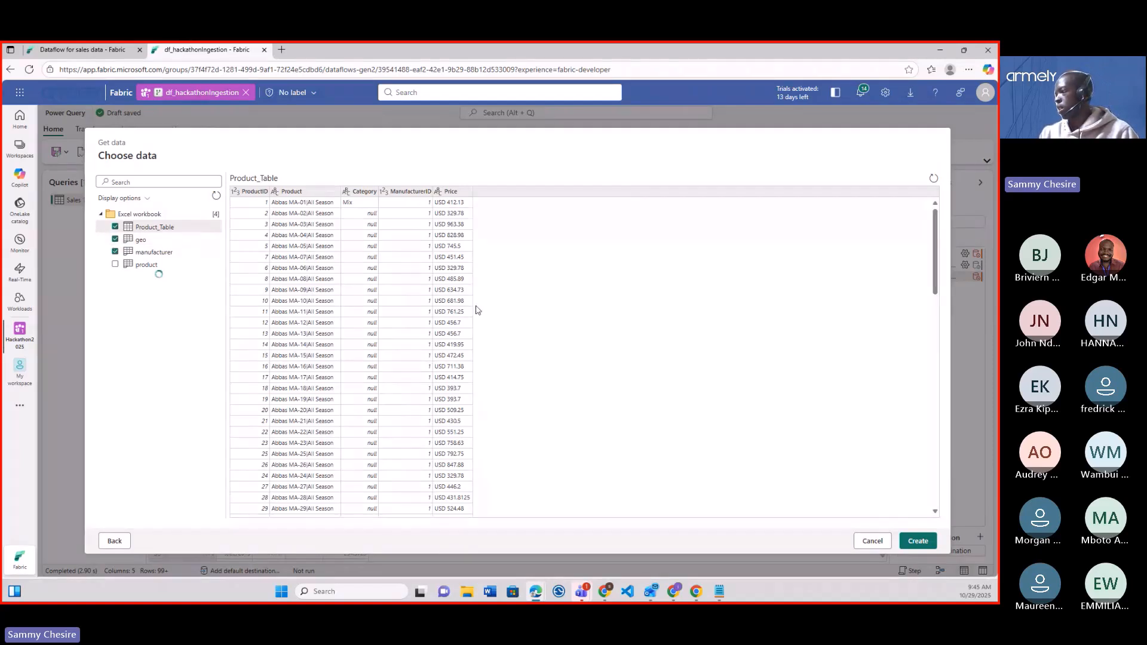
left_click(928, 541)
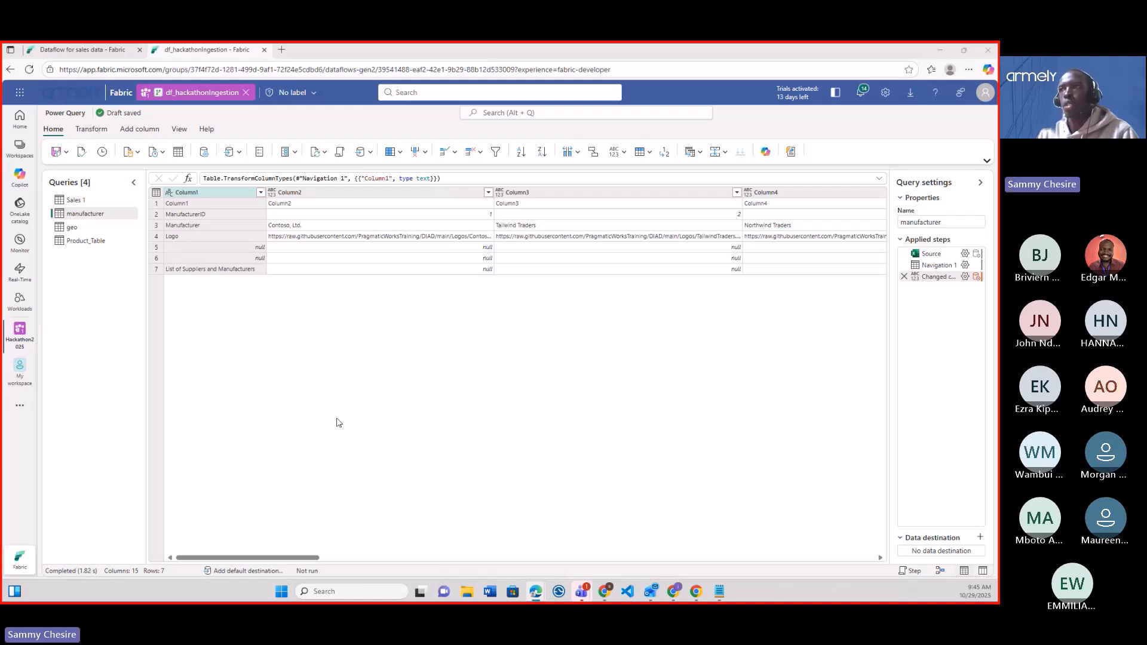
Step: Rename the Sales 1 query as Sales
left_click(78, 205)
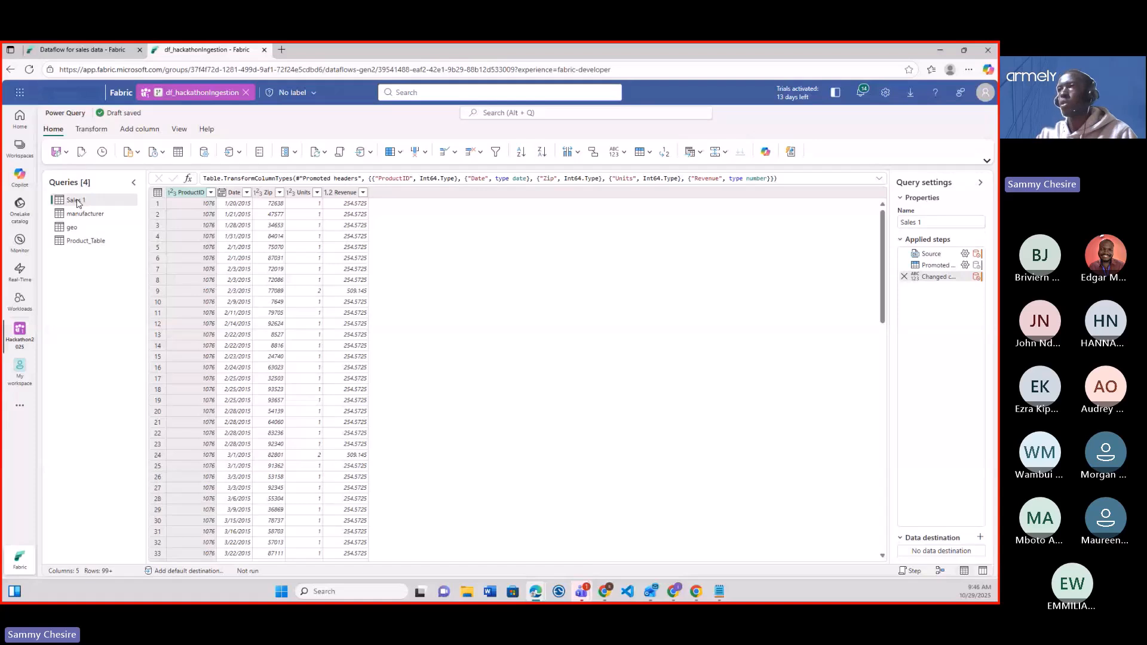
left_click(944, 222)
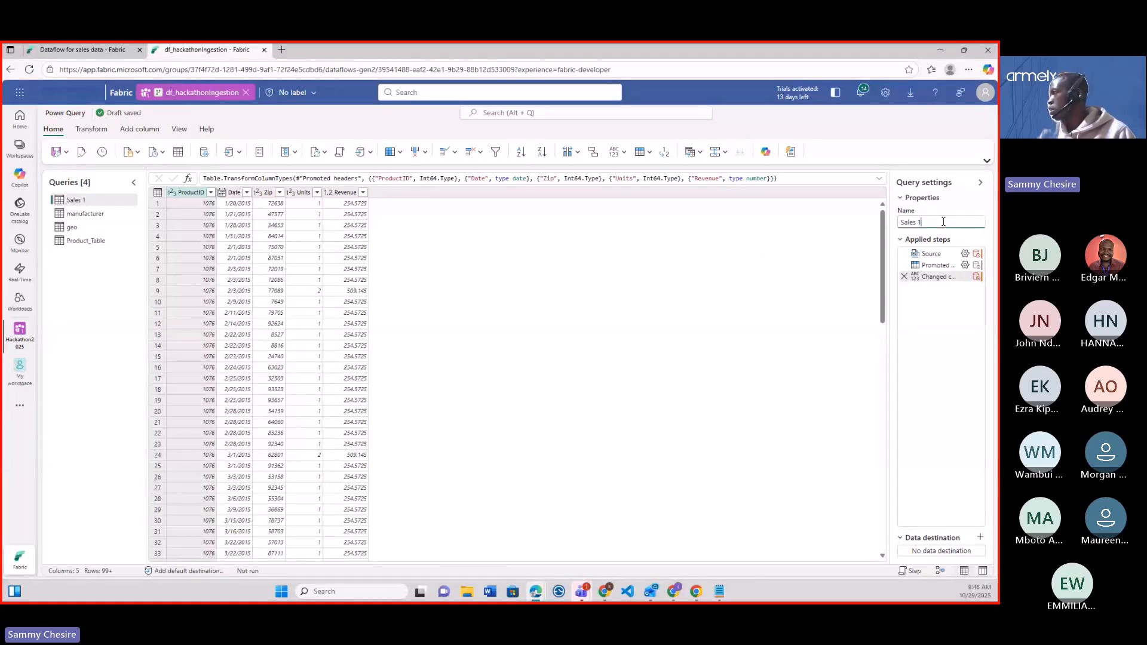
key("BackSpace")
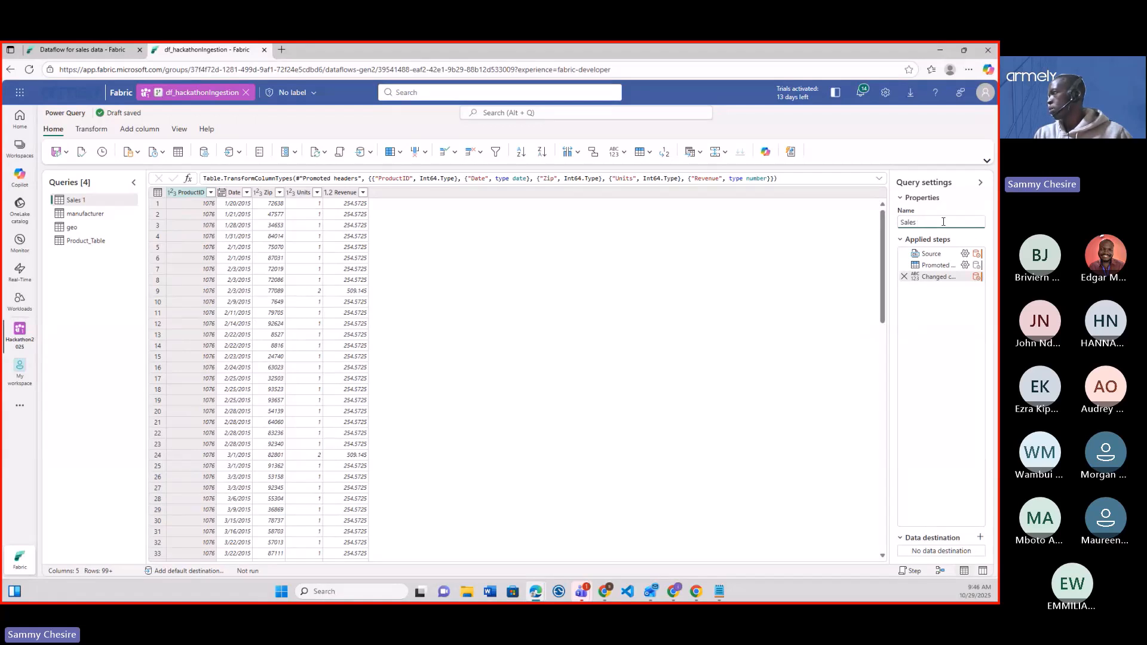
key("Return")
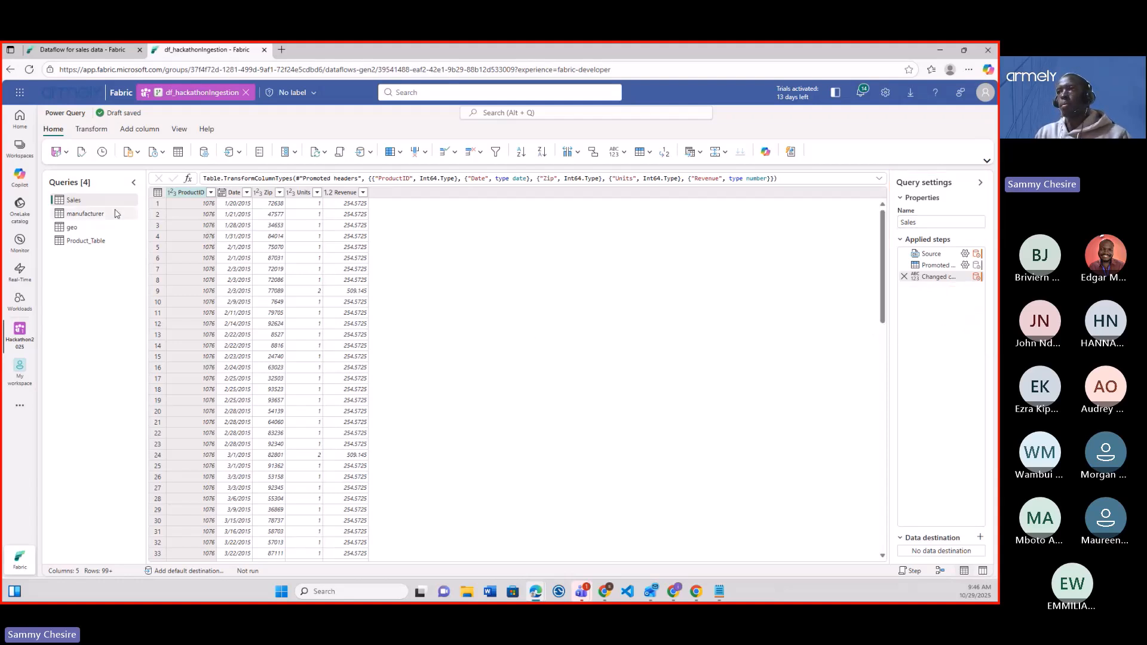
Step: Capitalize the manufacturer query's name so it reads Manufacturer
left_click(86, 214)
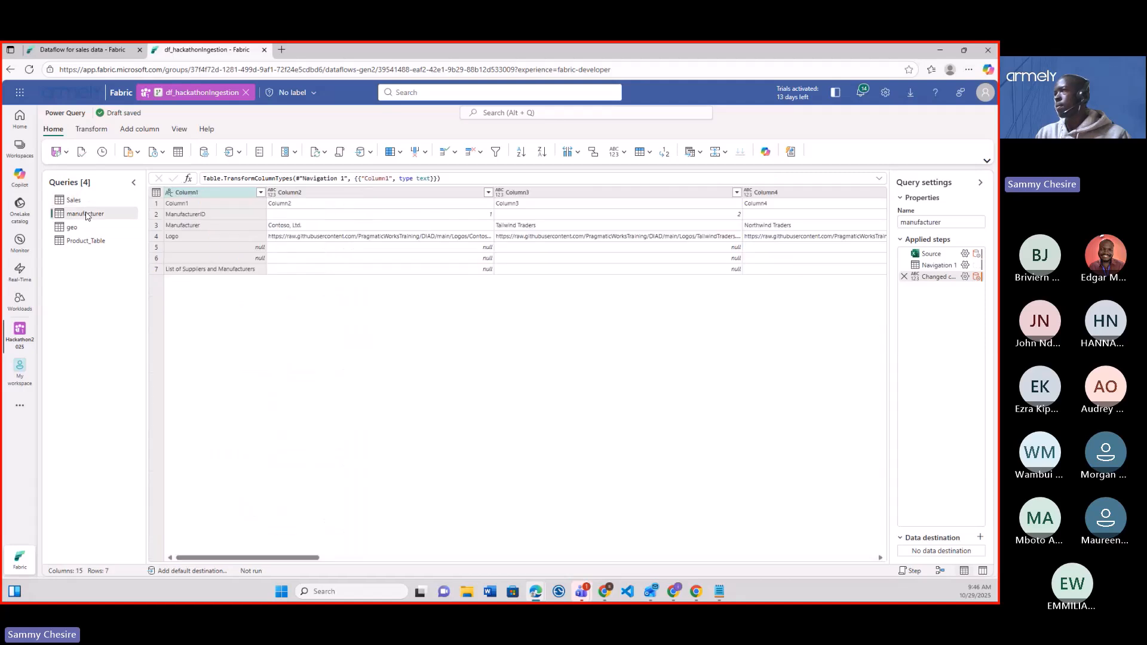
left_click(907, 225)
key("BackSpace")
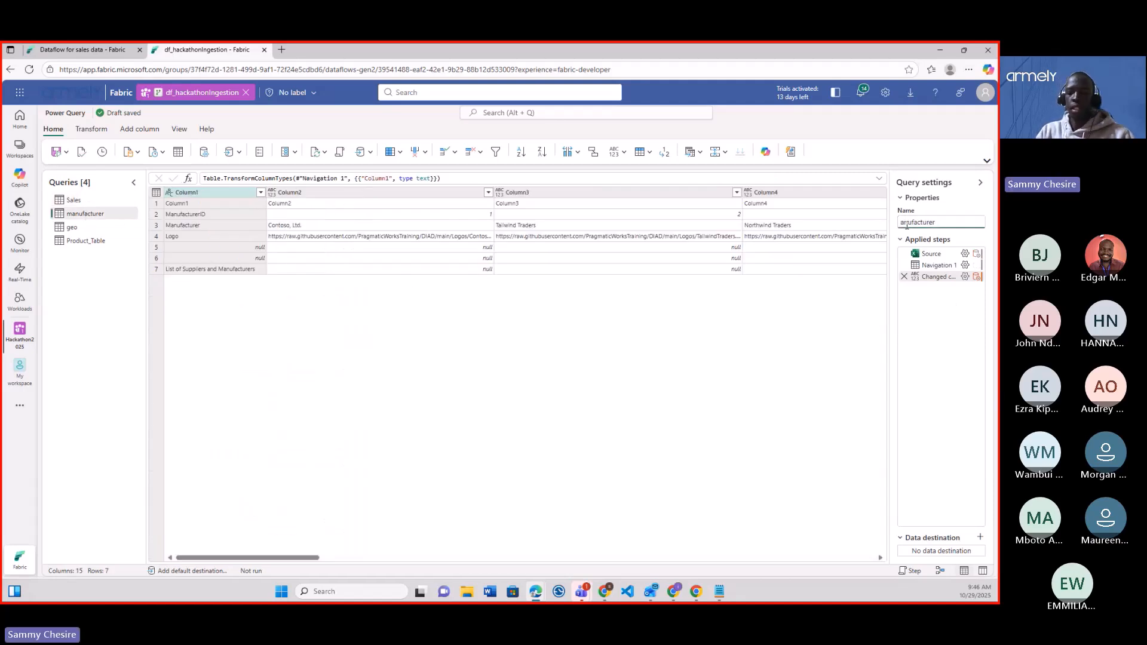
type("M")
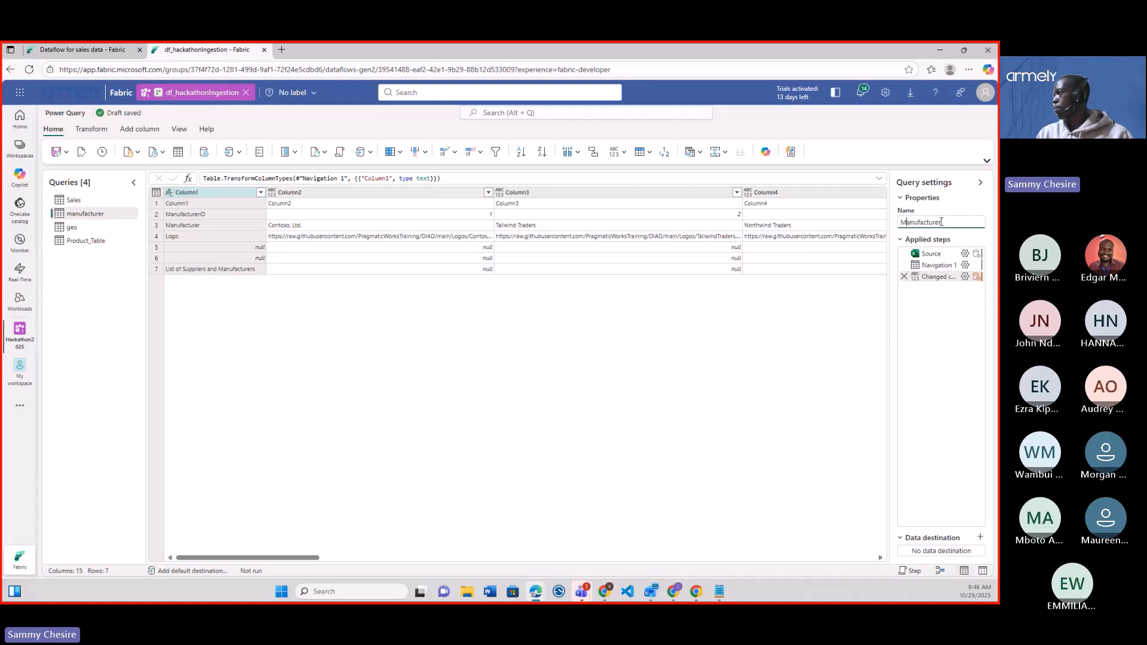
key("Return")
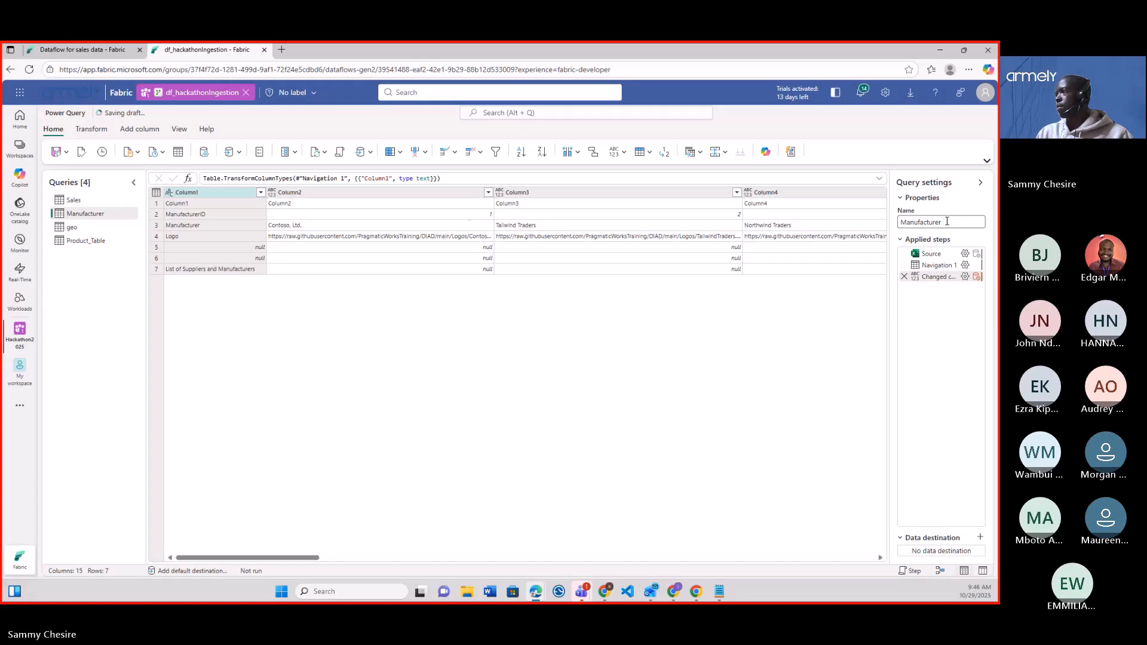
Step: Rename the geo query as Geography
left_click(74, 230)
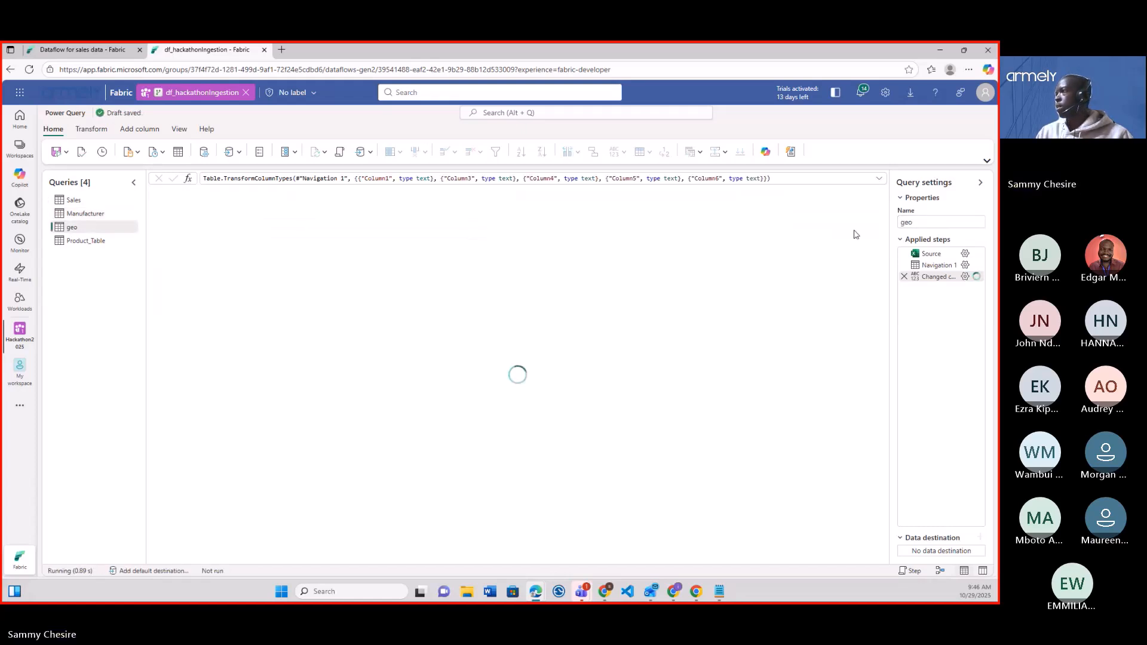
left_click(921, 221)
key("BackSpace")
key("BackSpace")
key("BackSpace")
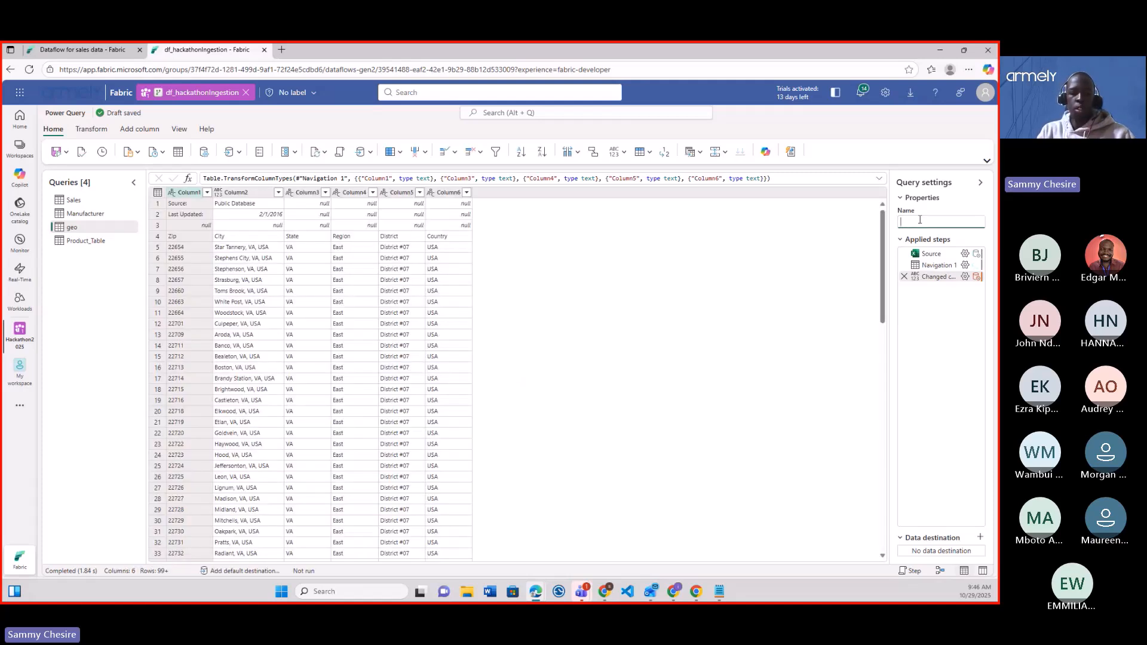
type("Geography")
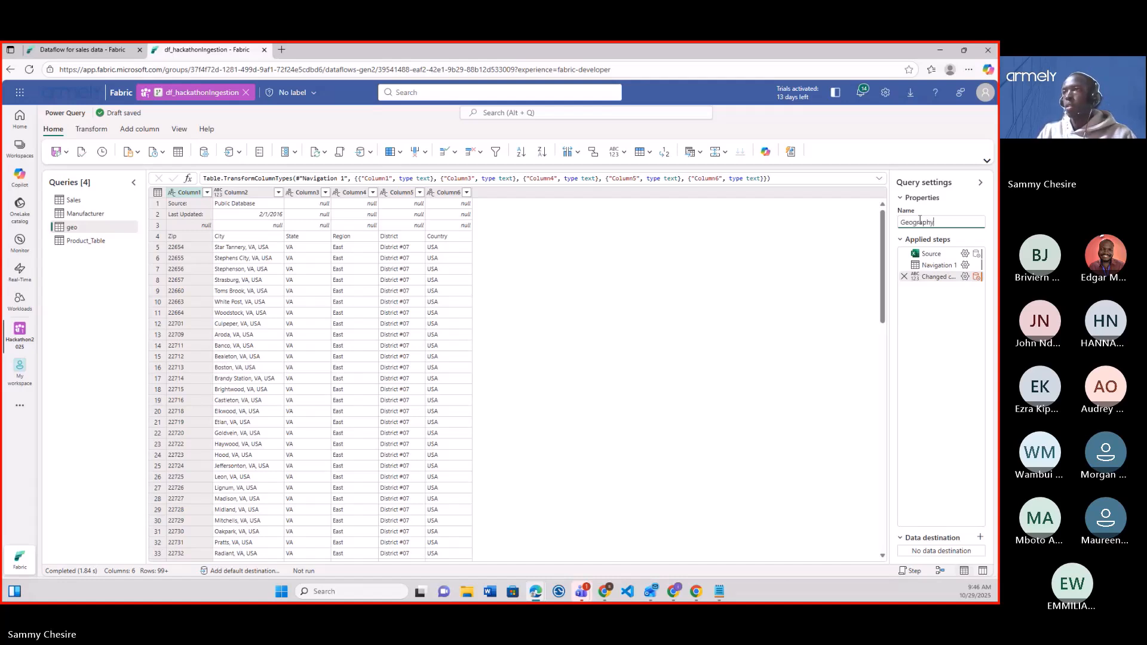
key("Return")
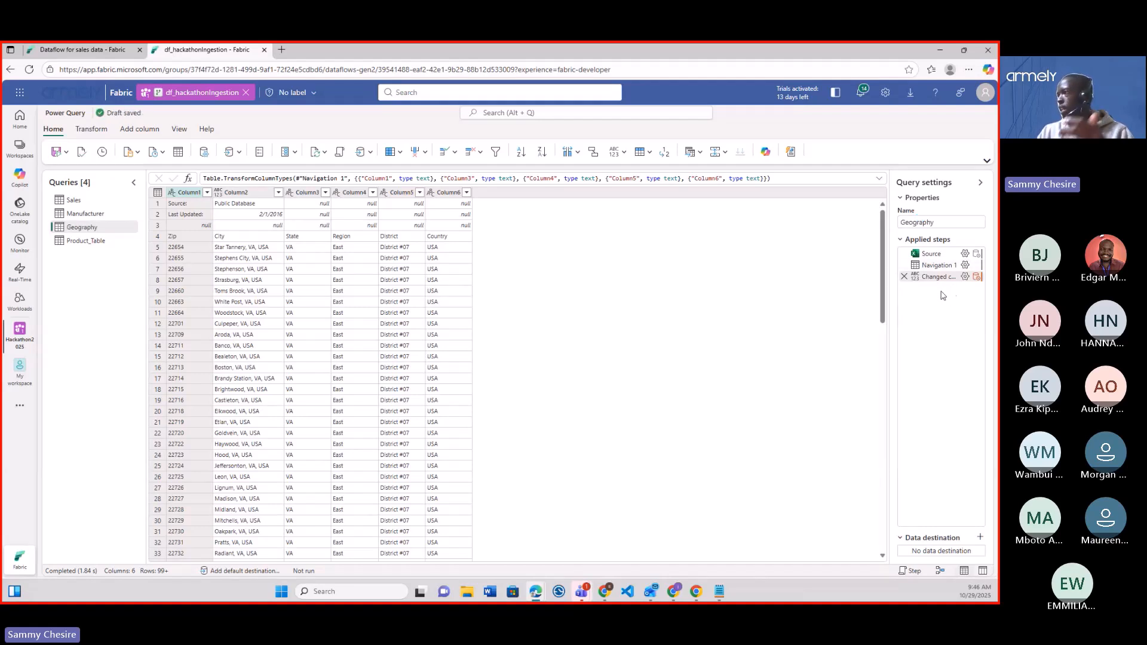
Step: Rename the Product_Table query as Product
left_click(98, 242)
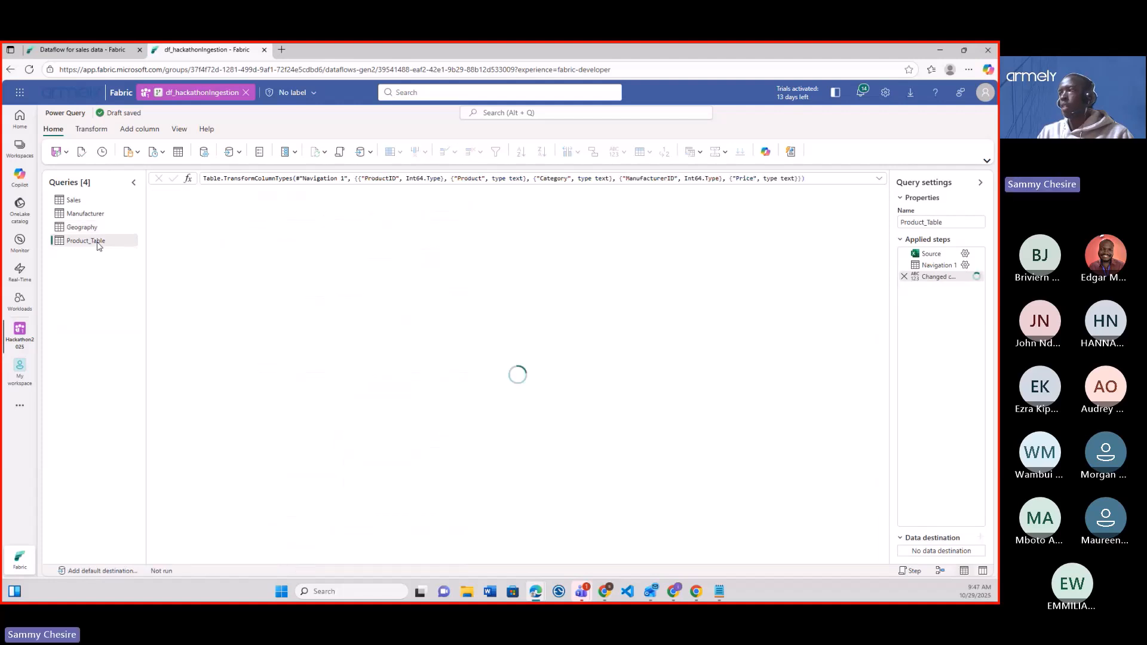
left_click(956, 221)
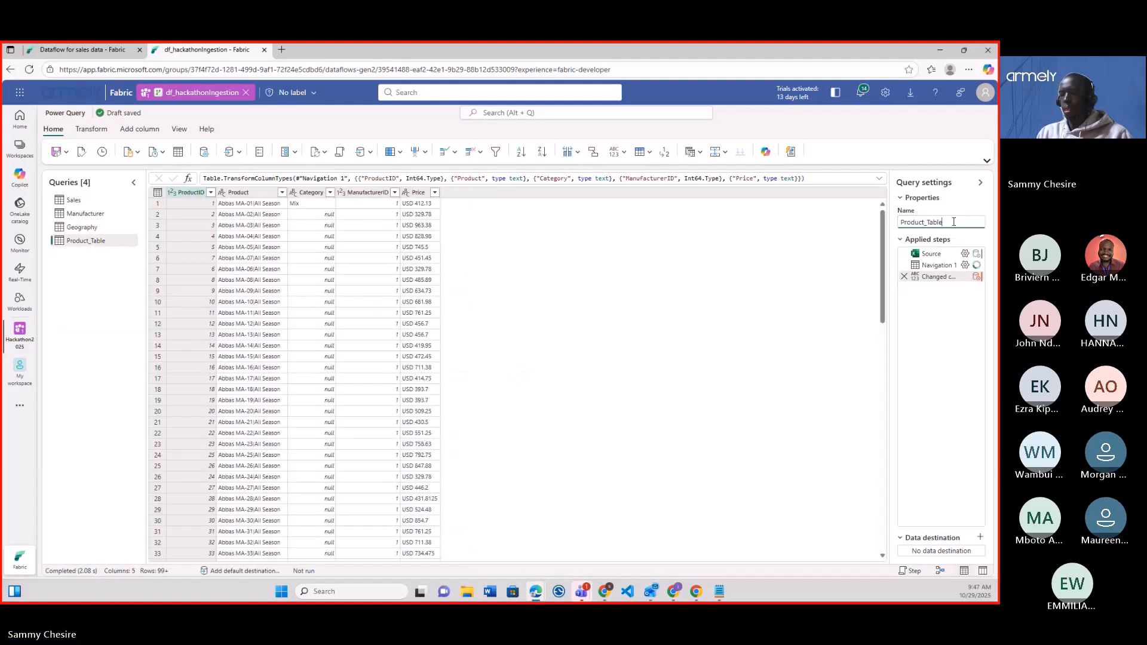
key("BackSpace")
key("BackSpace")
key("BackSpace")
key("BackSpace")
key("BackSpace")
key("BackSpace")
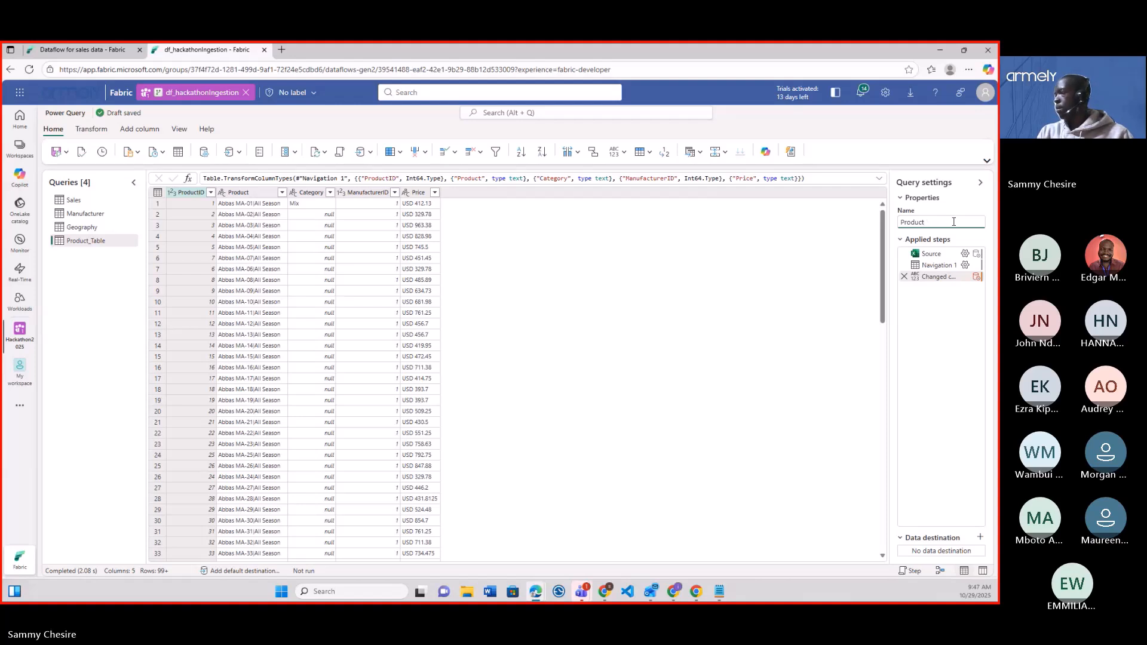
key("Return")
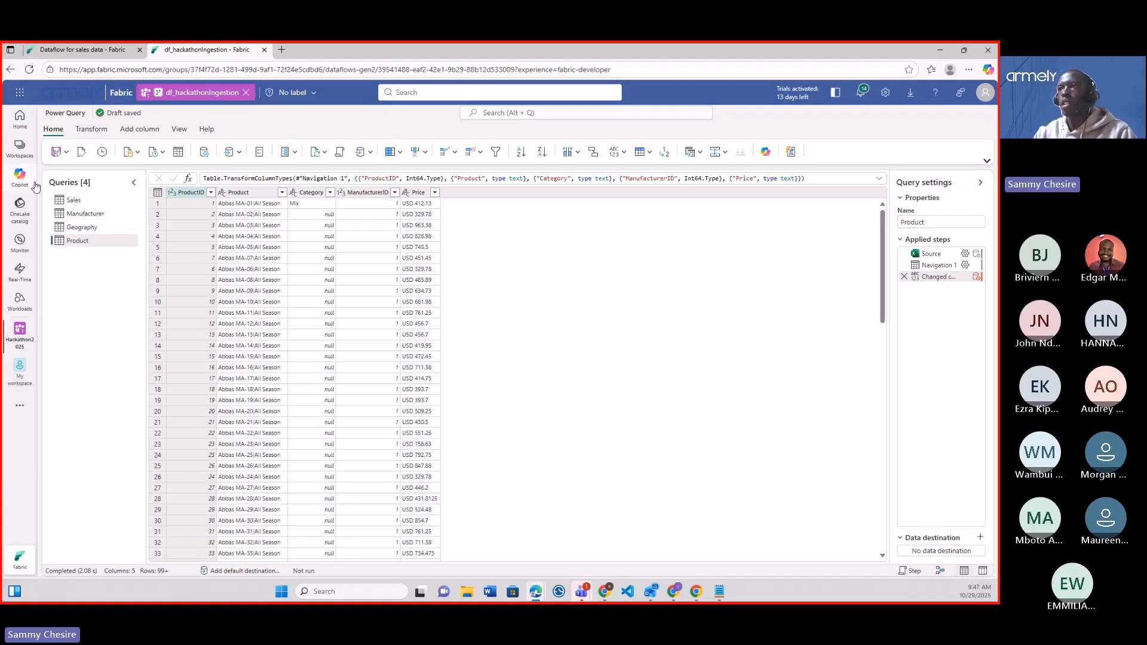
Step: Change the Zip column's data type to Text in the Sales query, replacing the current type conversion
left_click(74, 201)
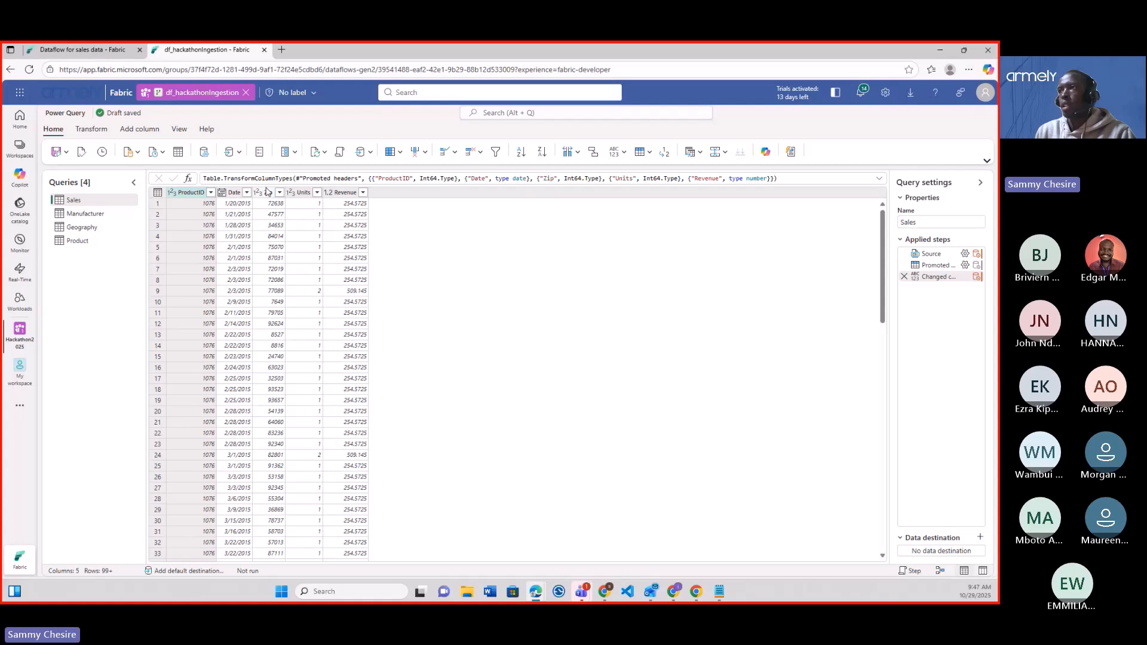
left_click(267, 192)
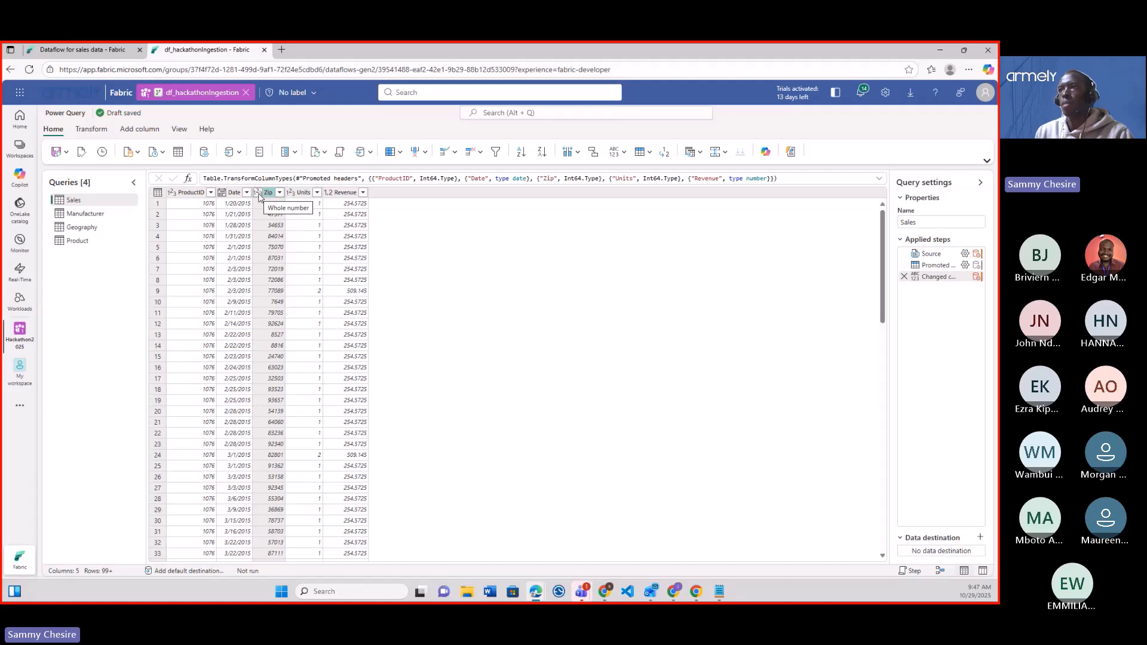
left_click(261, 197)
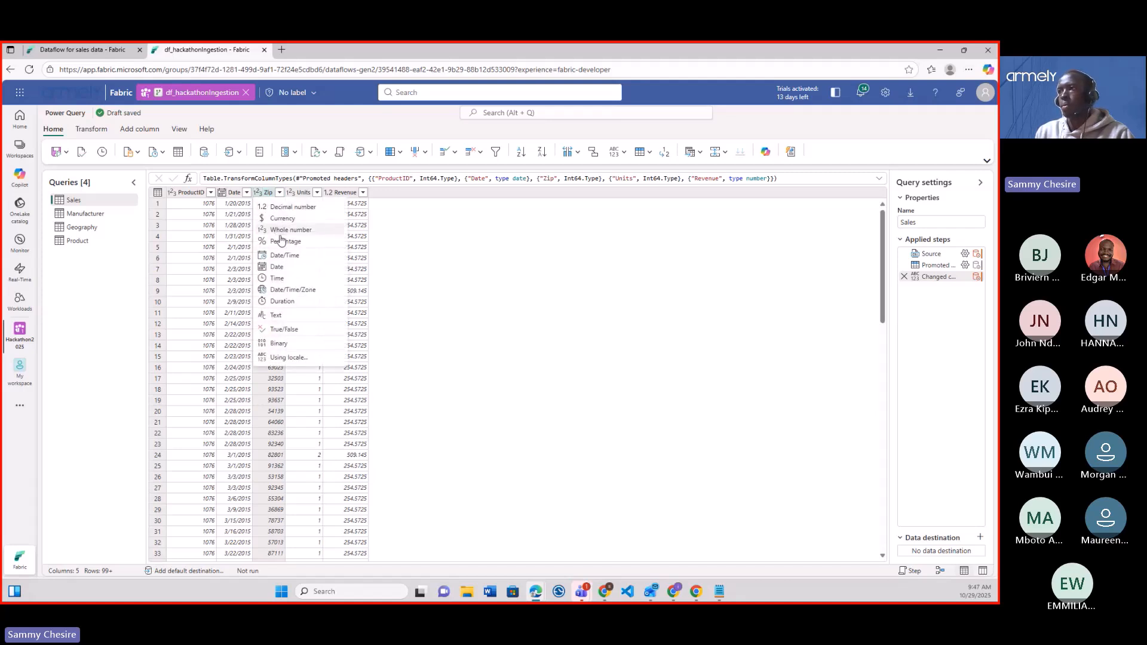
left_click(297, 316)
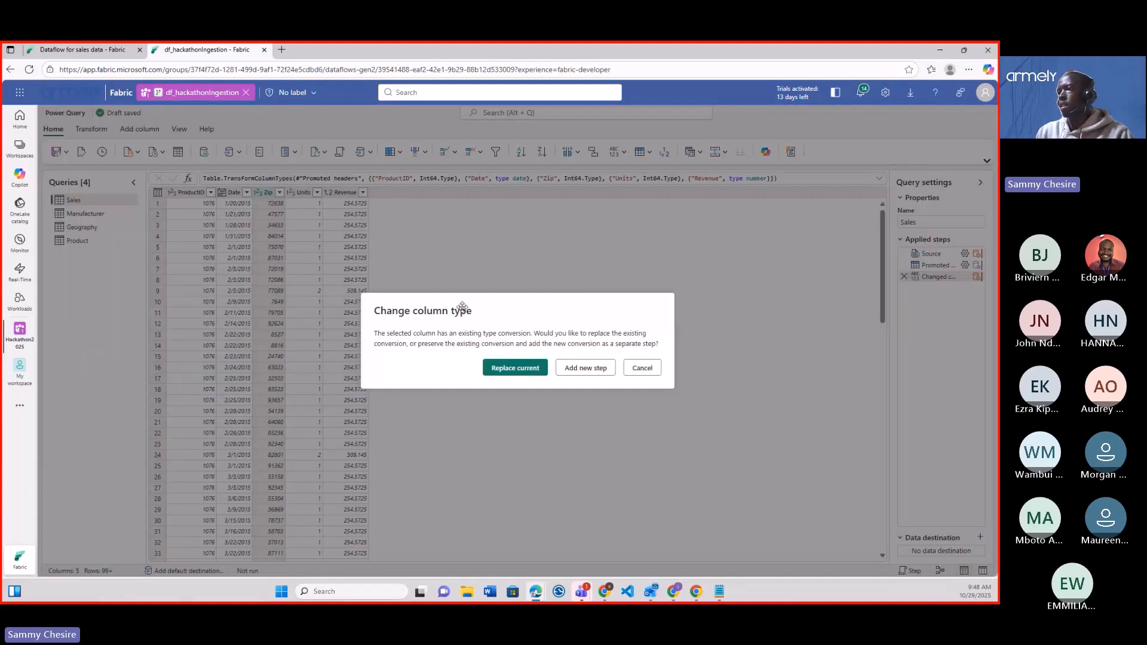
left_click(514, 368)
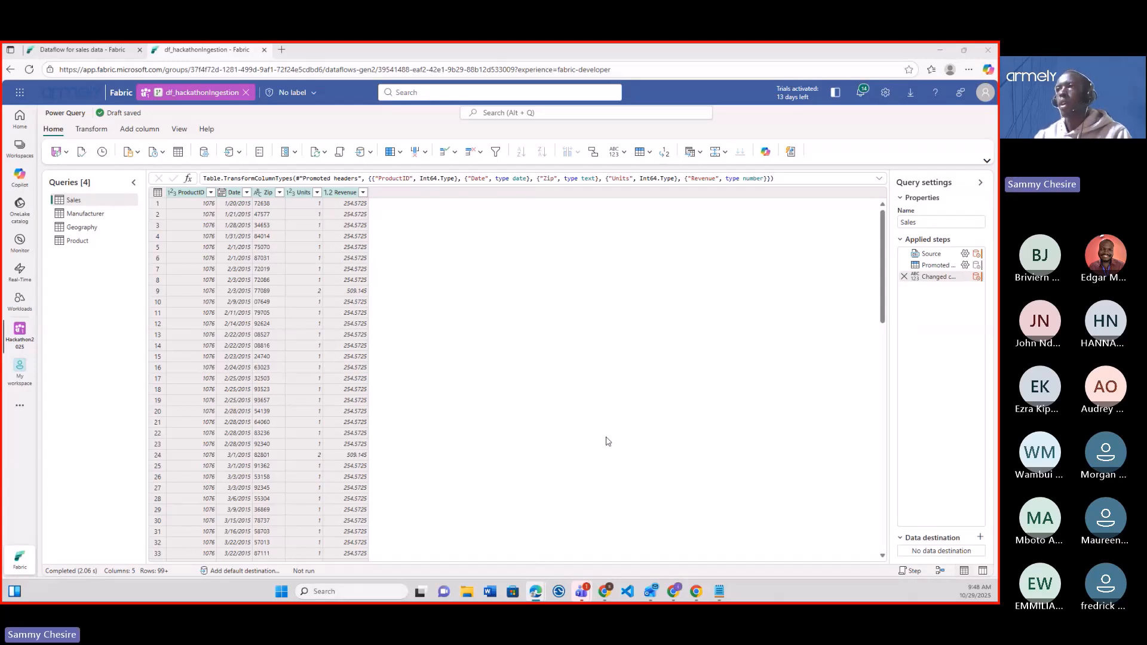
Step: Replace the null values in the Product query's Category column with Mix, using the basic replacement options
left_click(77, 240)
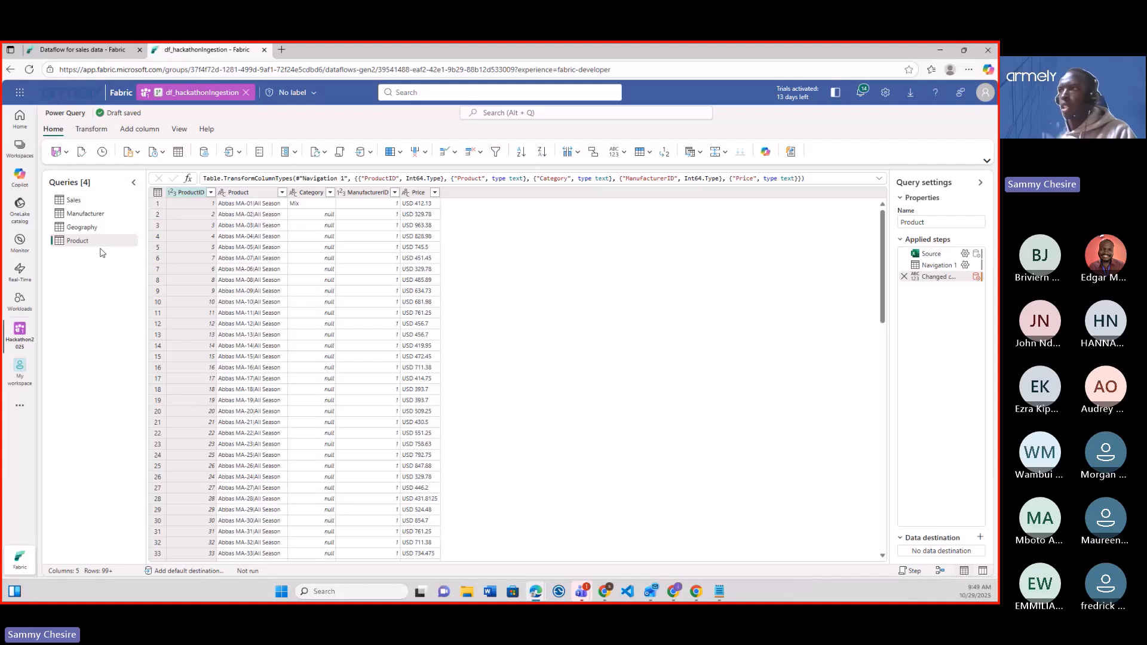
left_click(309, 193)
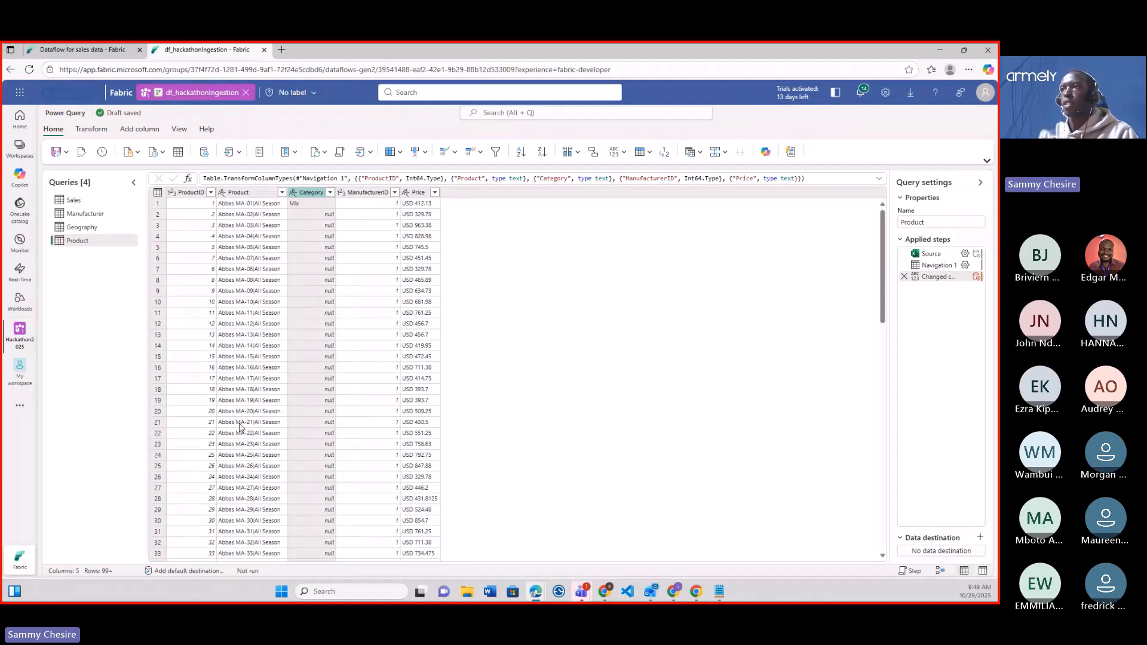
left_click(87, 129)
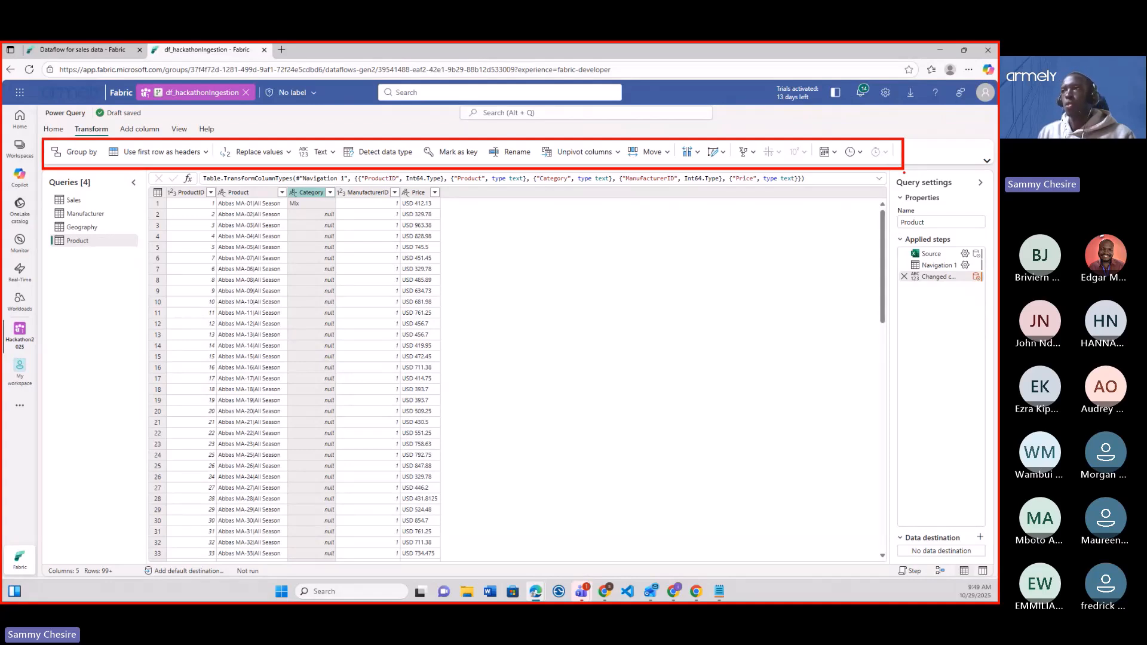
left_click(290, 154)
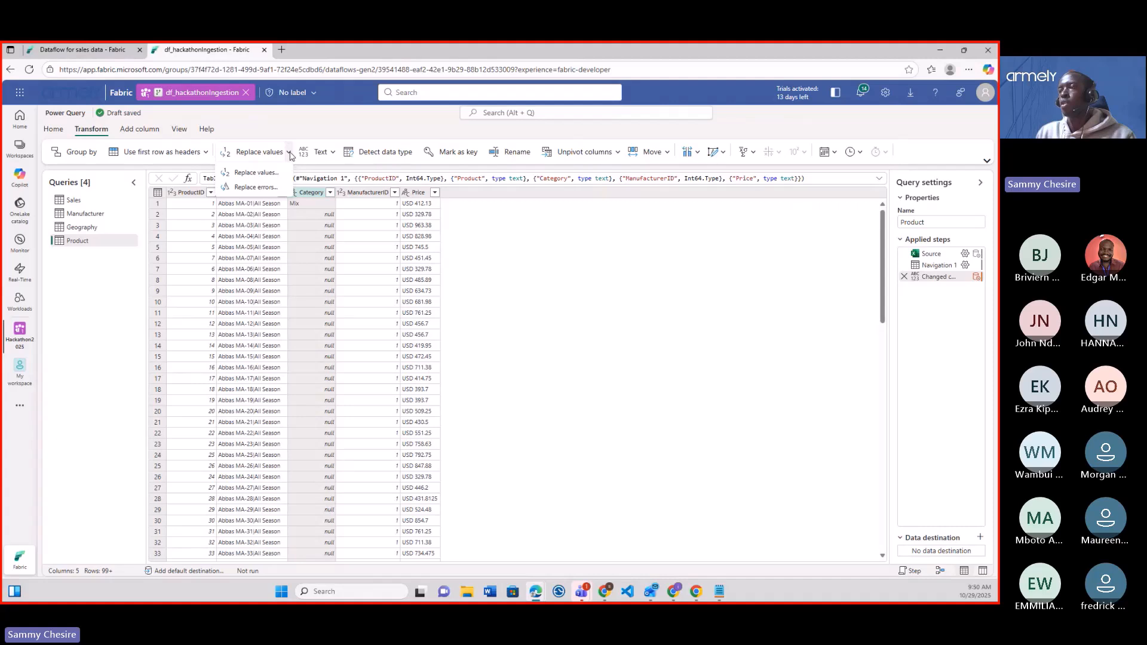
left_click(274, 172)
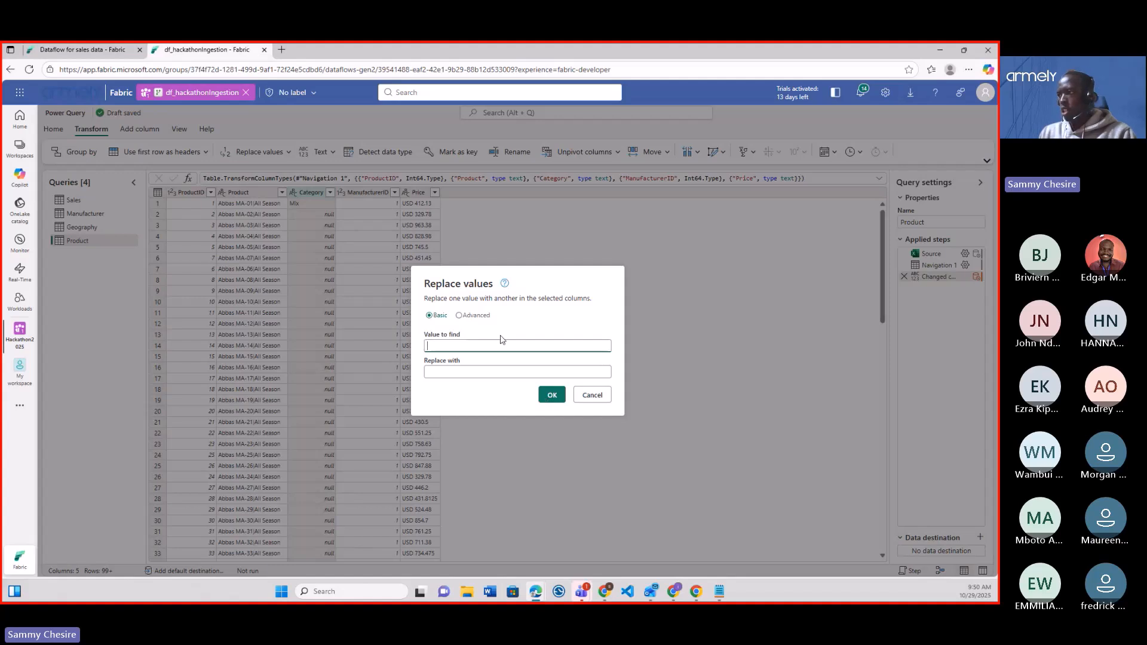
left_click(476, 315)
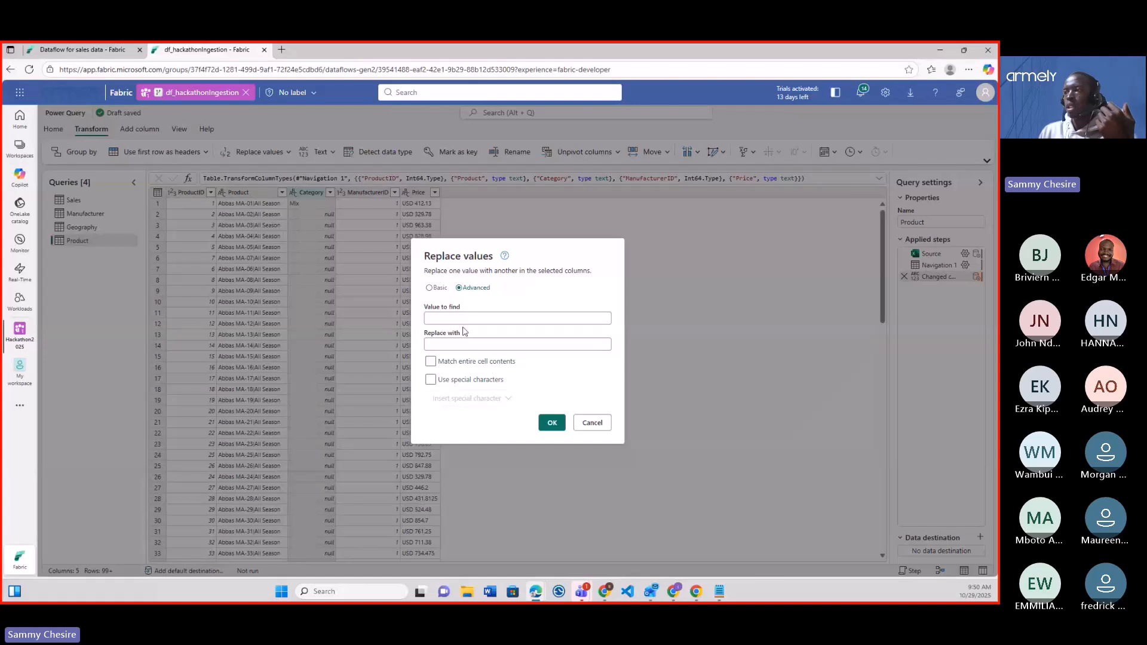
left_click(439, 288)
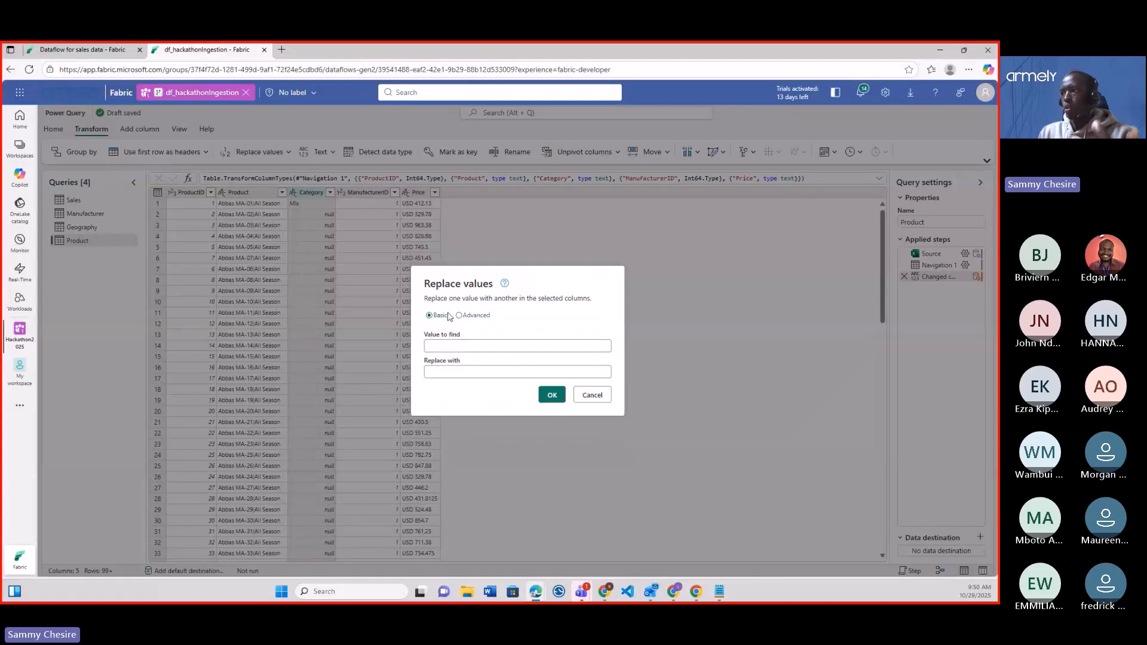
left_click(450, 345)
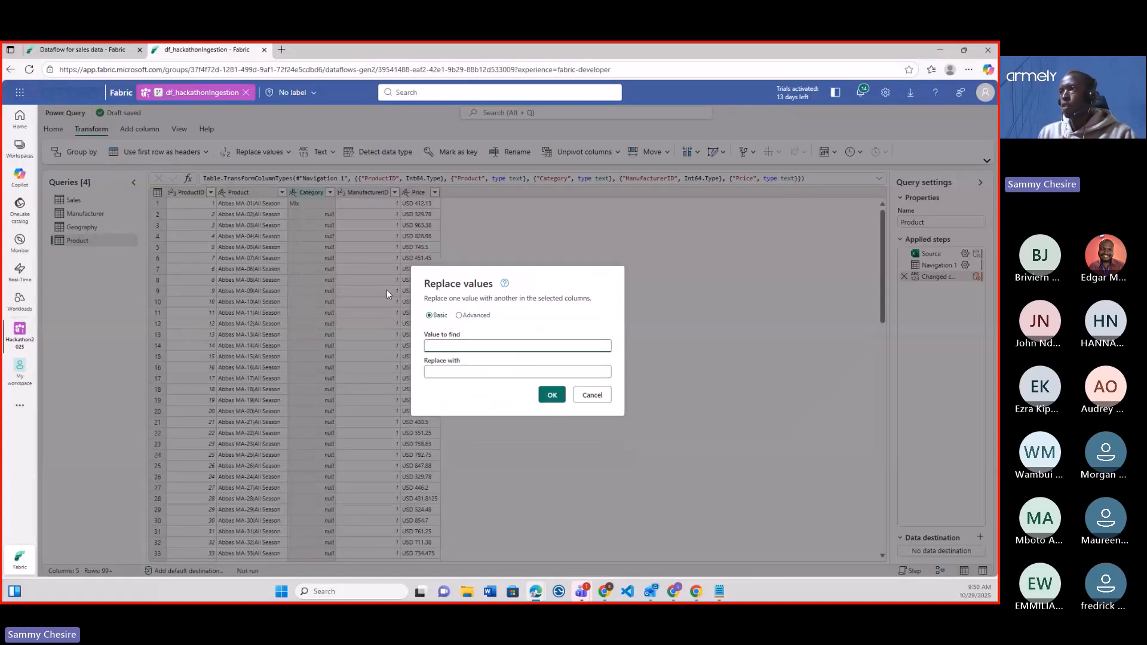
type("n")
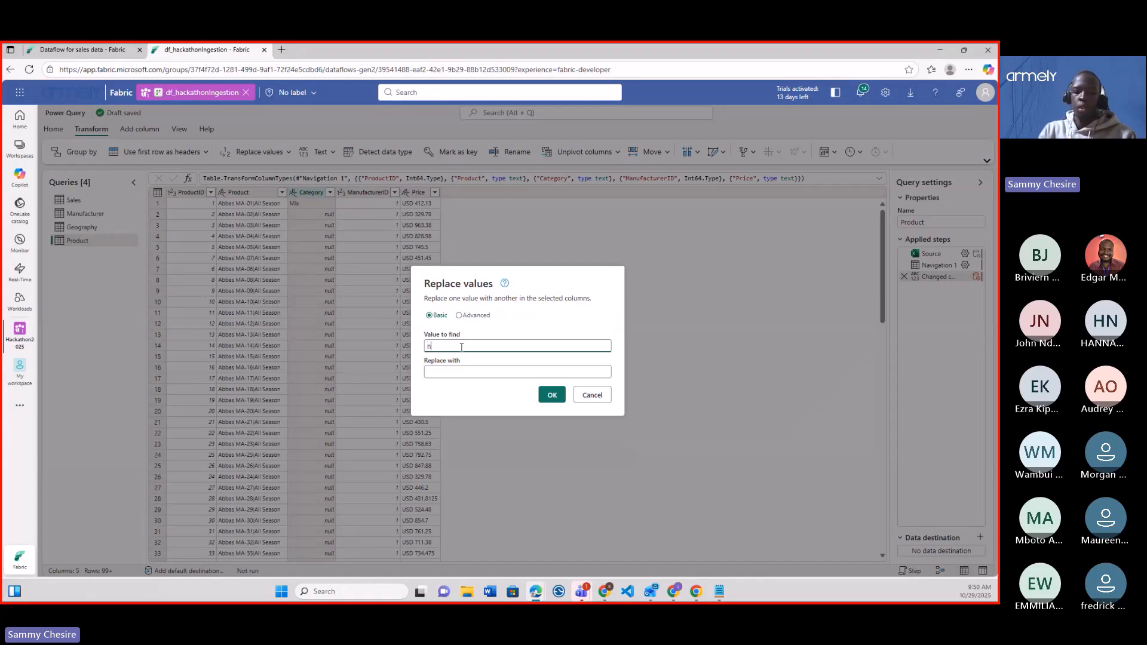
type("ull")
left_click(442, 371)
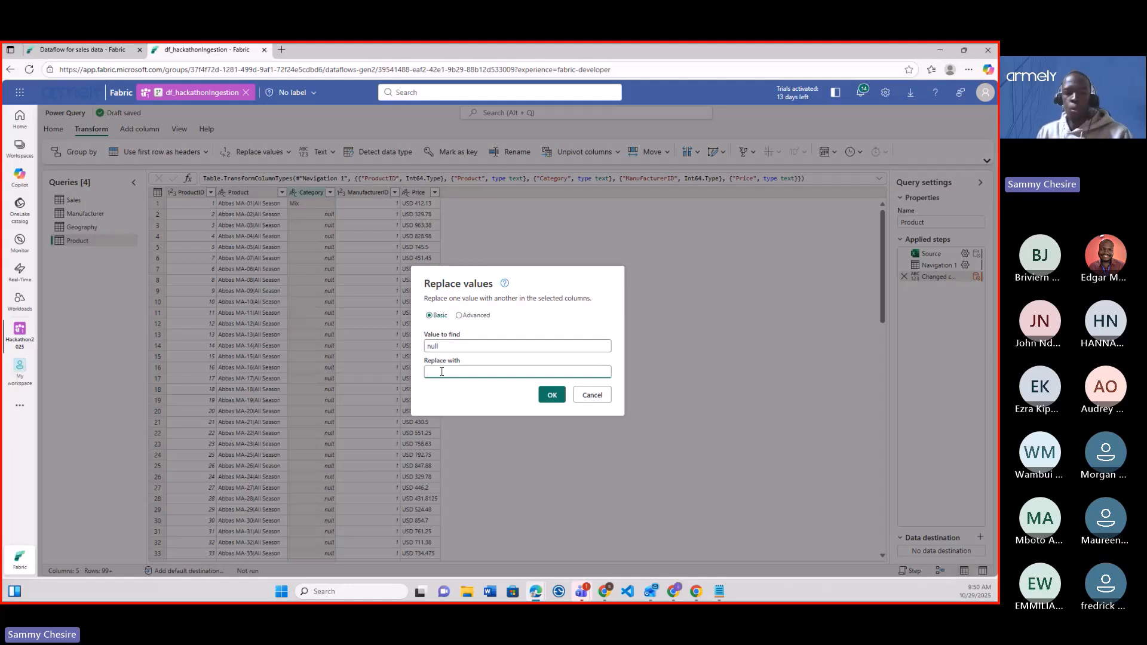
type("Mi")
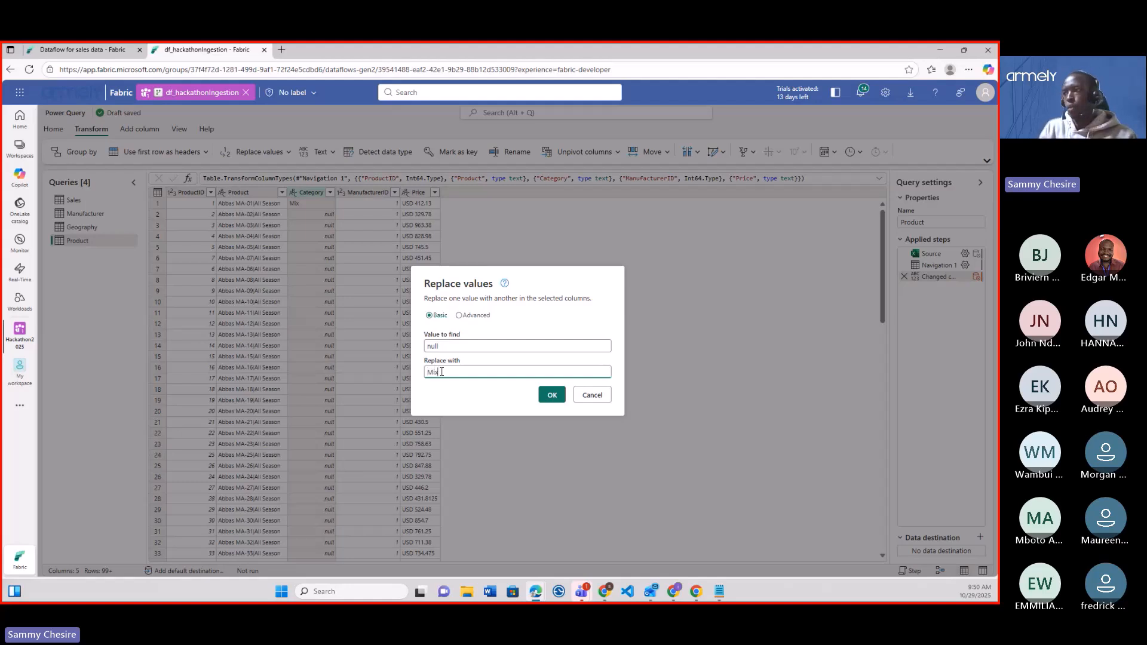
type("x")
left_click(548, 395)
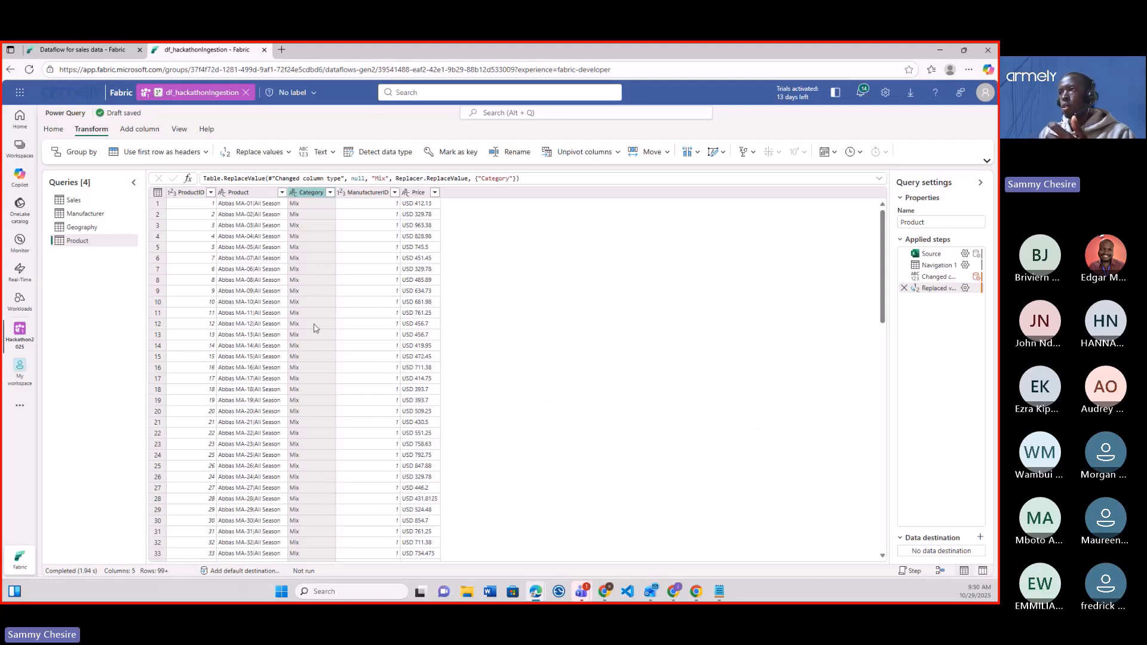
scroll(309, 276, "down", 3)
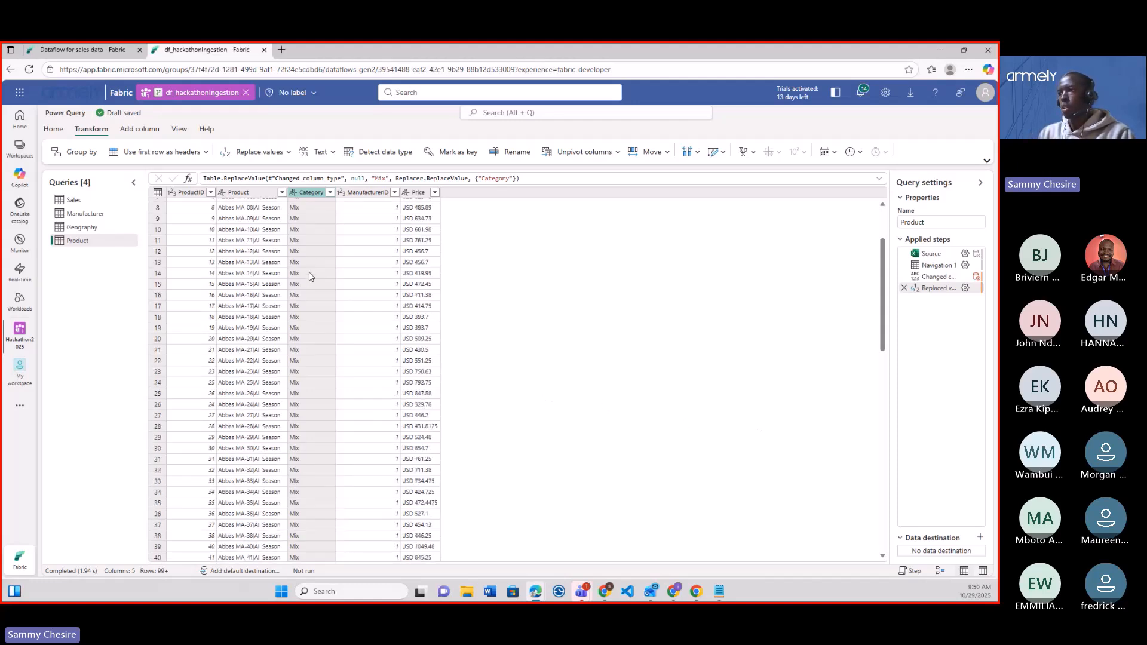
scroll(310, 276, "up", 3)
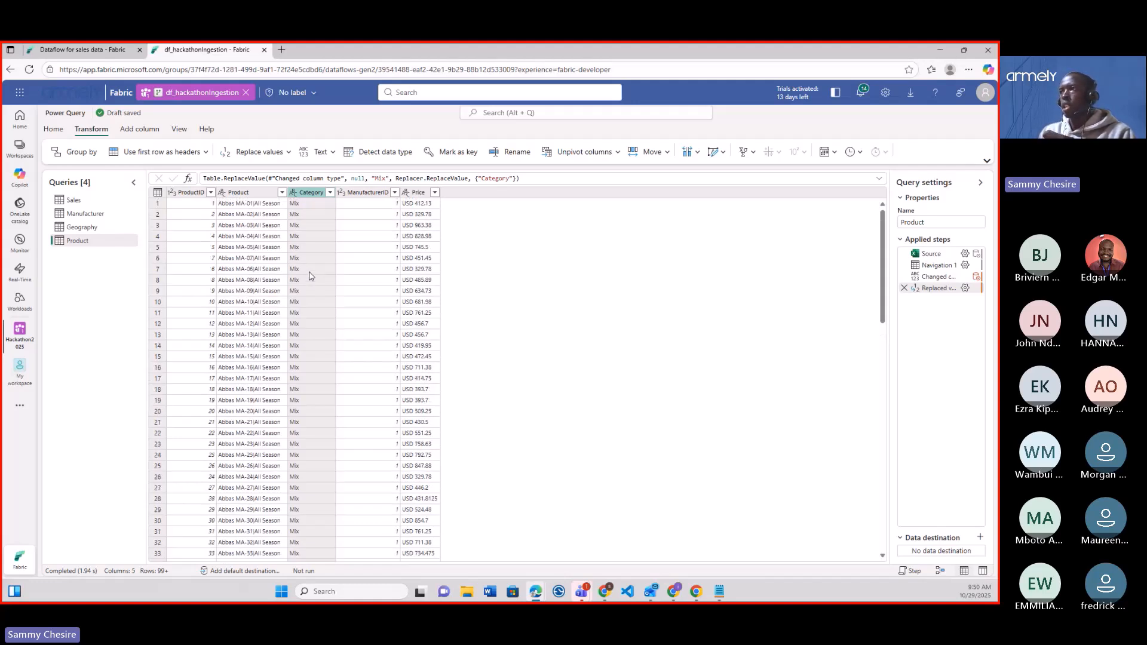
Step: Split the Product column into columns at the left-most occurrence of the custom delimiter "|"
left_click(238, 193)
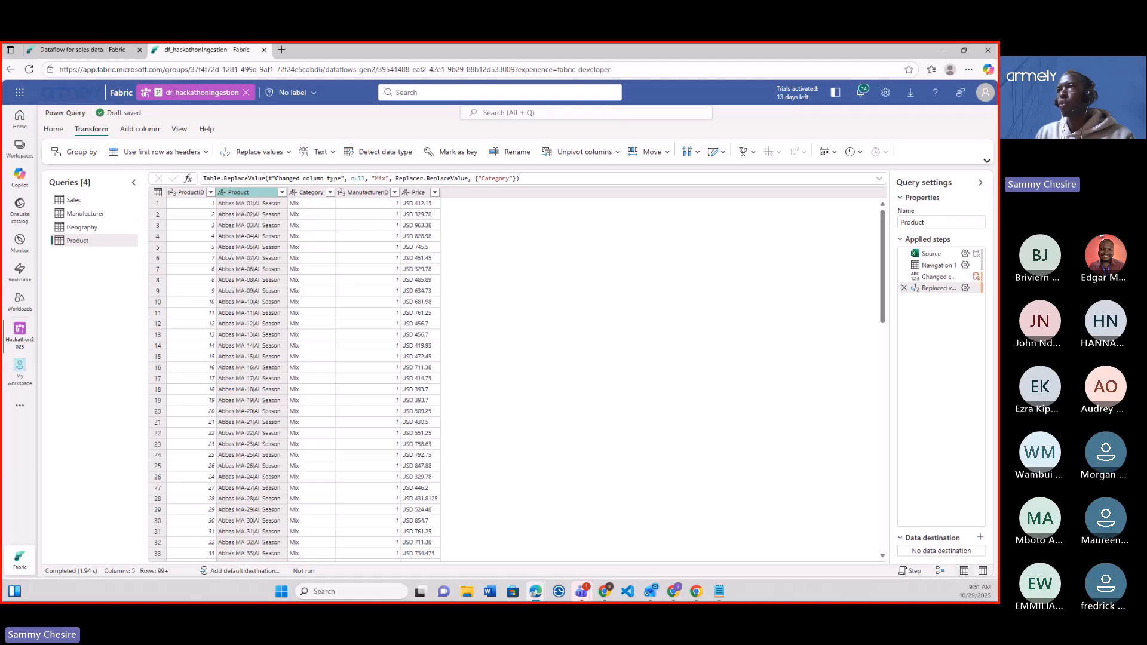
mouse_move(86, 119)
left_mouse_down()
mouse_move(64, 137)
mouse_move(105, 144)
mouse_move(119, 123)
left_mouse_up()
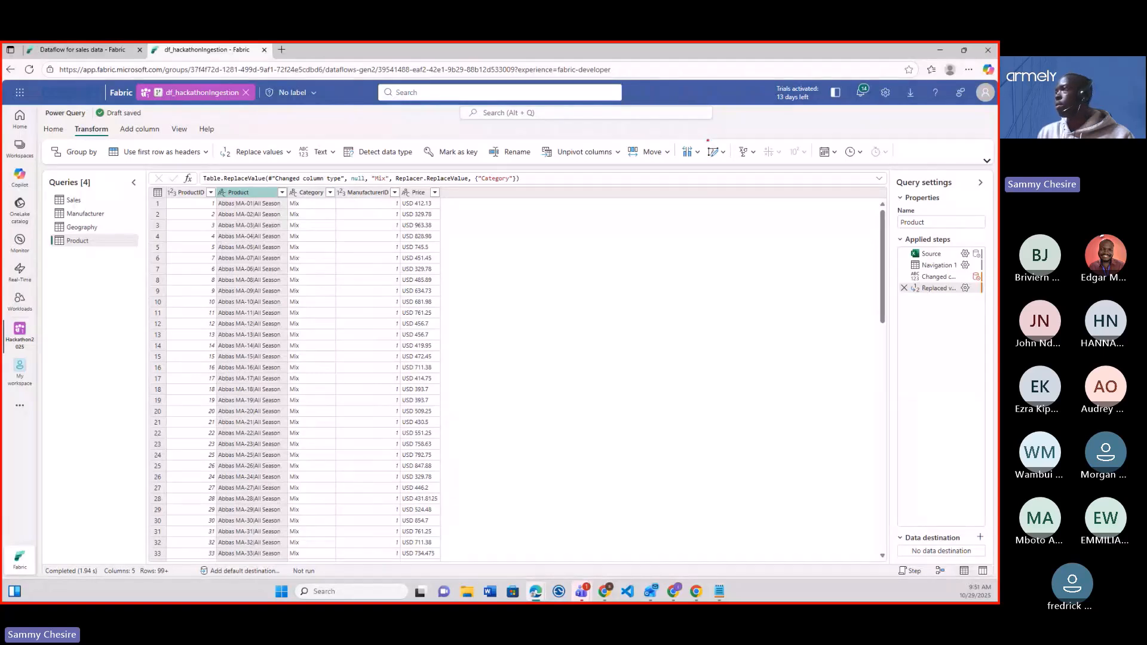
mouse_move(708, 141)
left_mouse_down()
mouse_move(692, 142)
mouse_move(696, 164)
mouse_move(686, 154)
left_mouse_up()
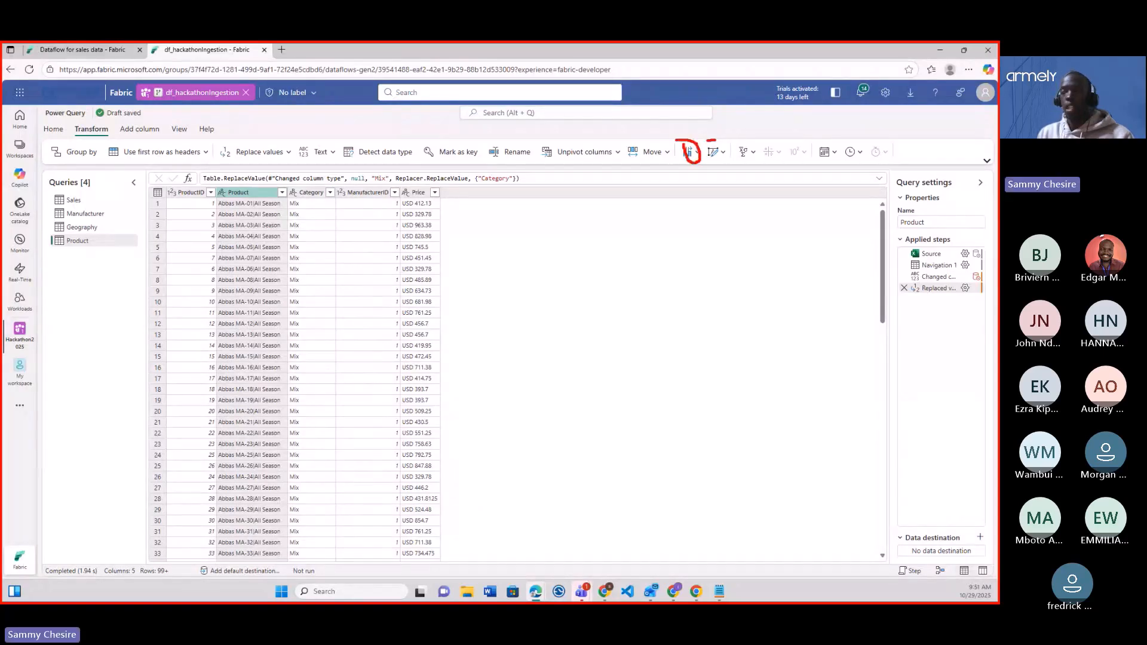
left_click(696, 153)
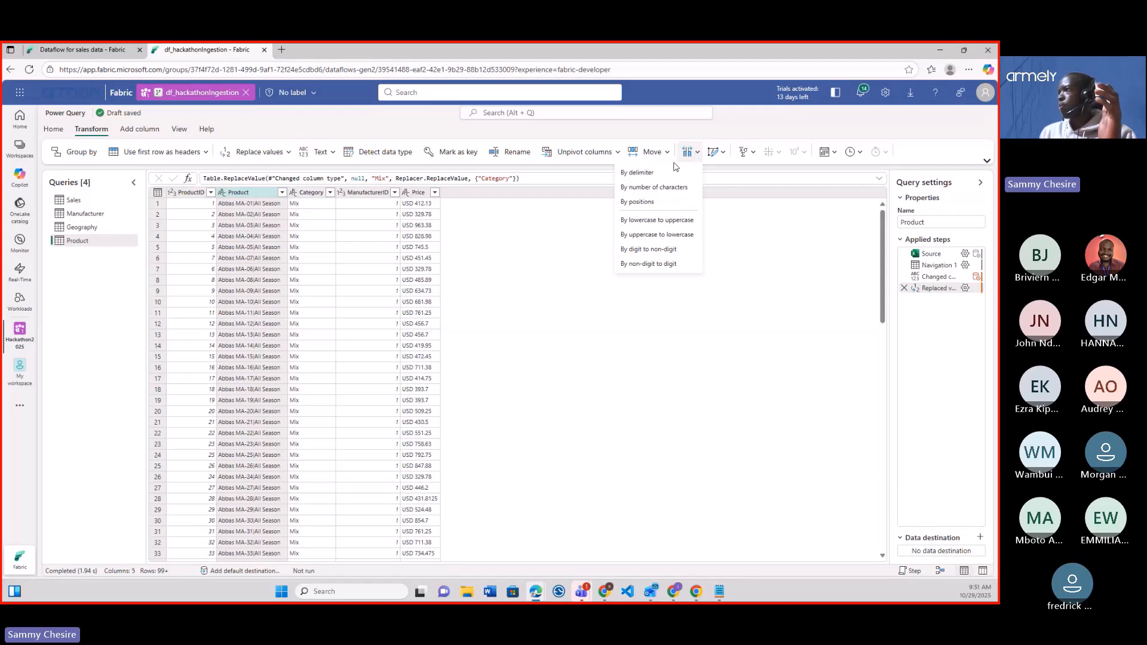
left_click(650, 173)
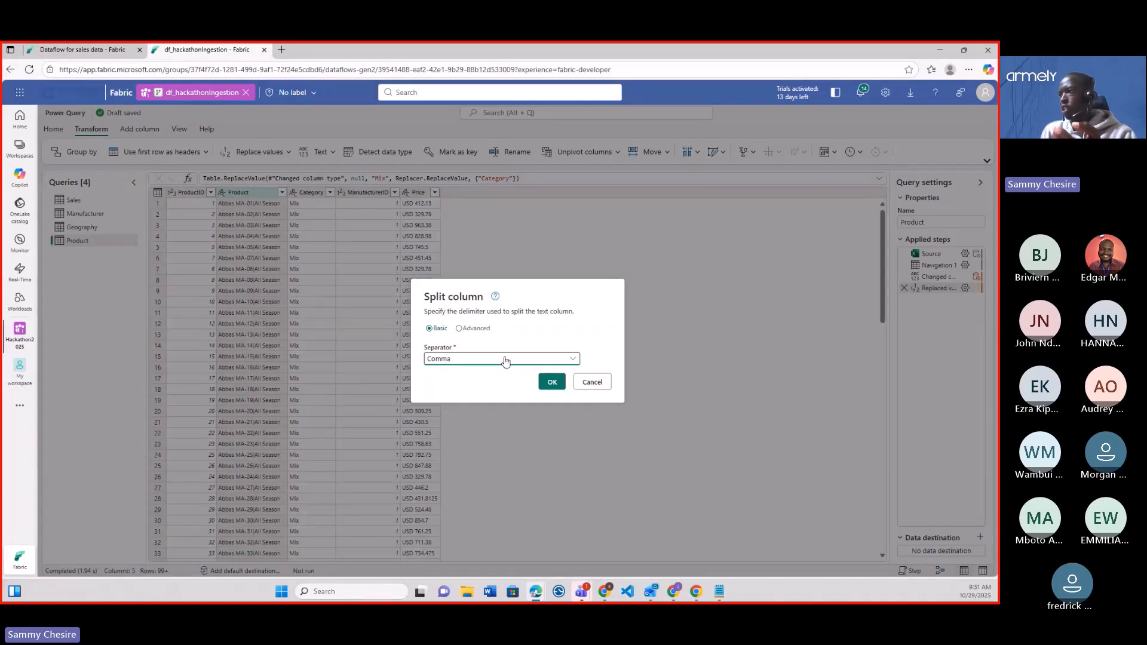
left_click(472, 329)
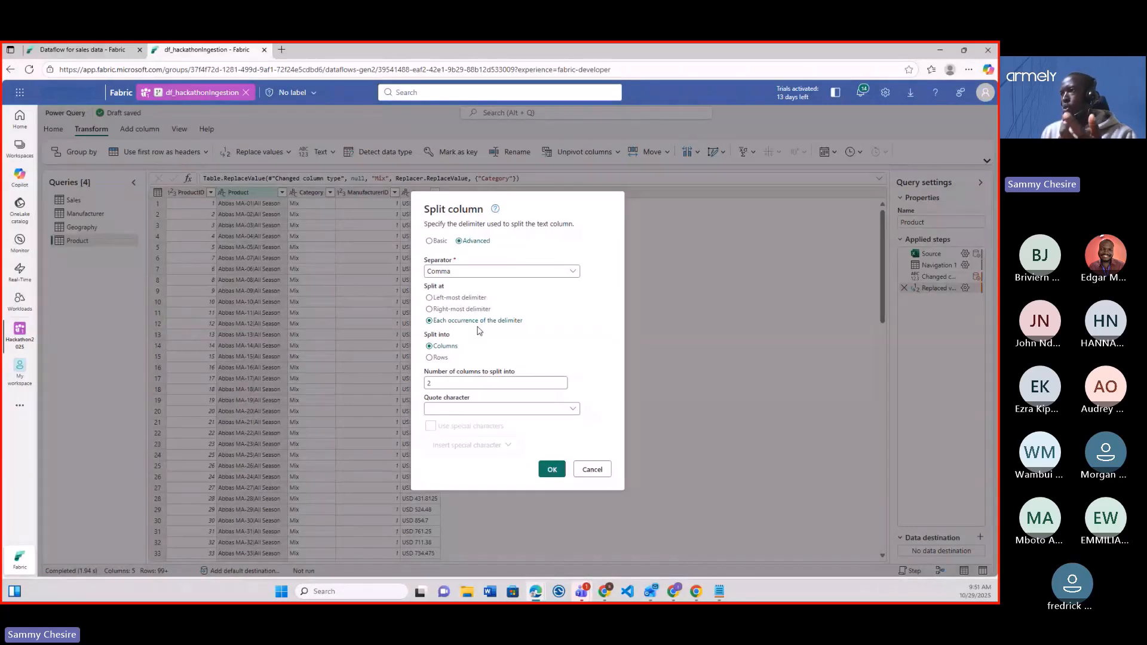
left_click(575, 272)
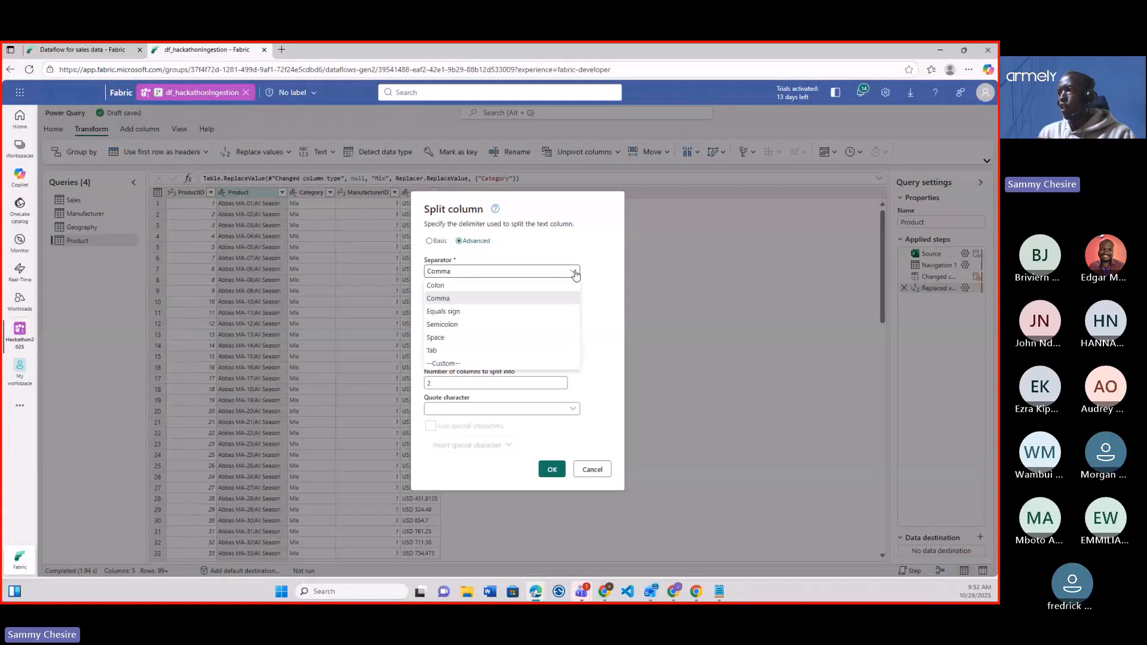
left_click(443, 363)
left_click(453, 281)
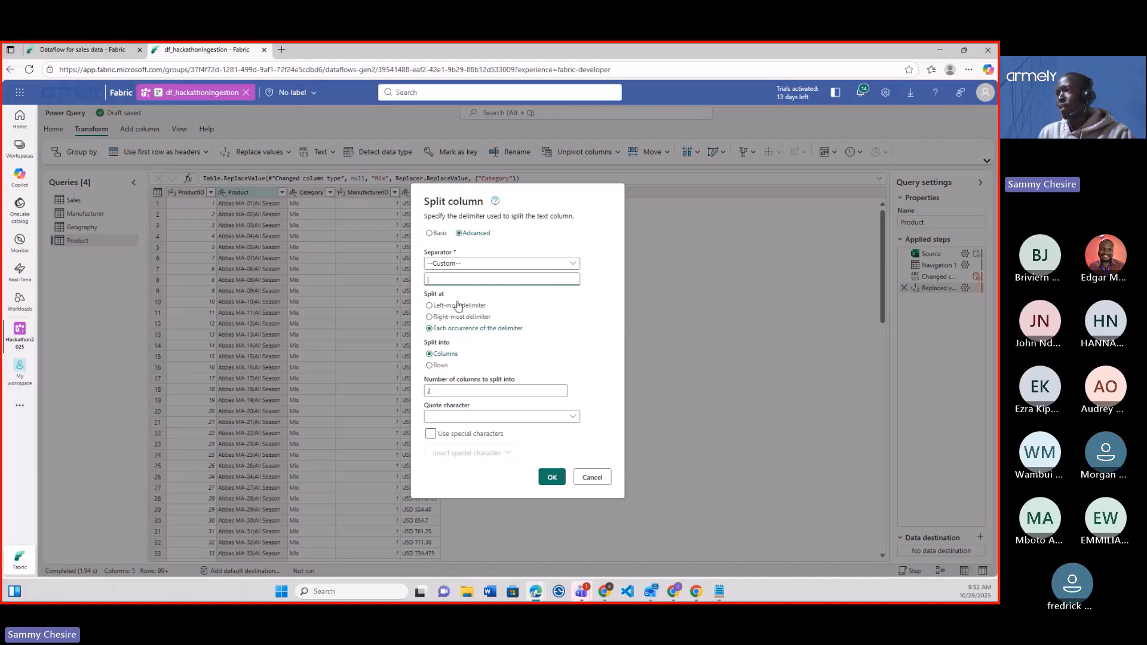
left_click(431, 306)
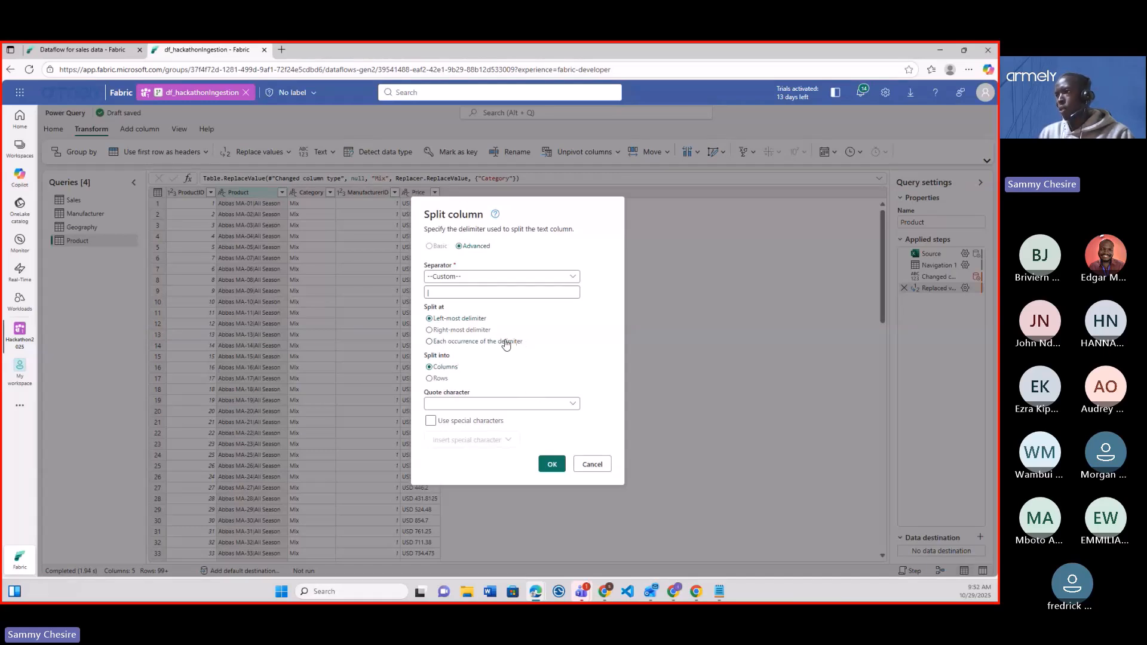
left_click(555, 467)
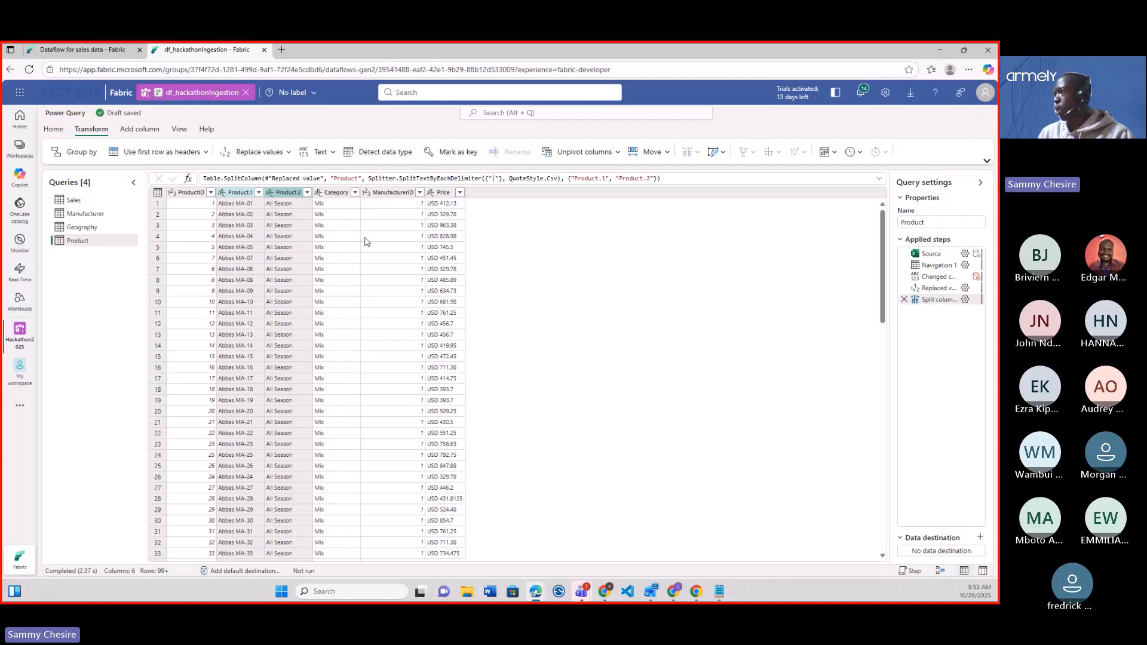
Step: Remove the 1 from the Product.1 column's name so it reads "Product." with the trailing period
double_click(240, 194)
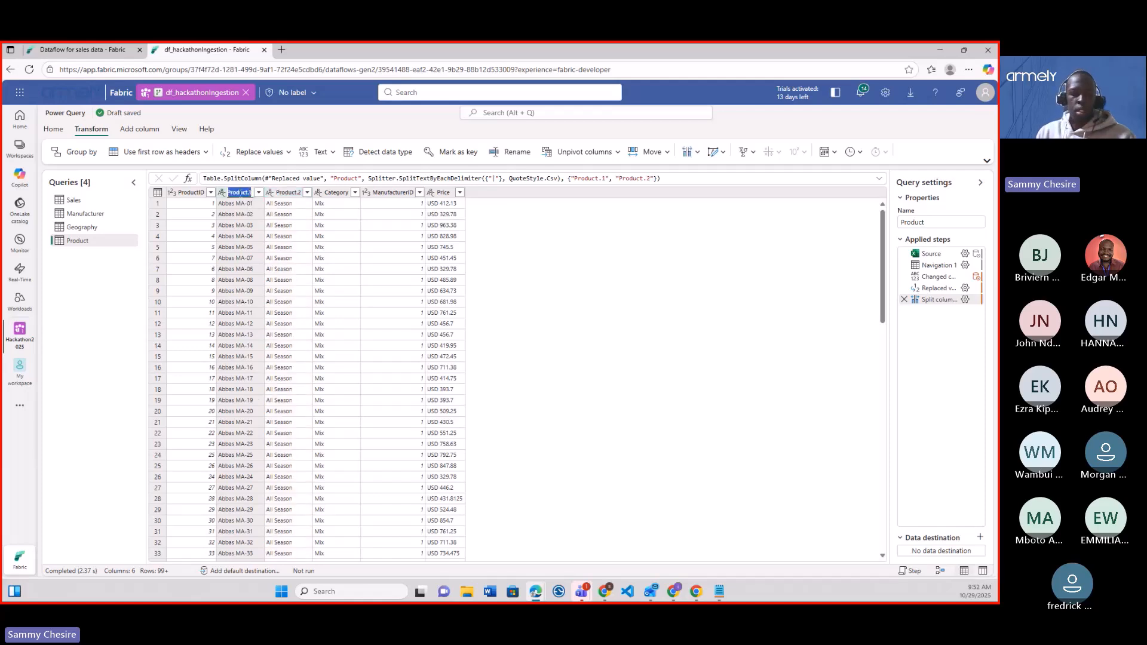
left_click(252, 191)
key("BackSpace")
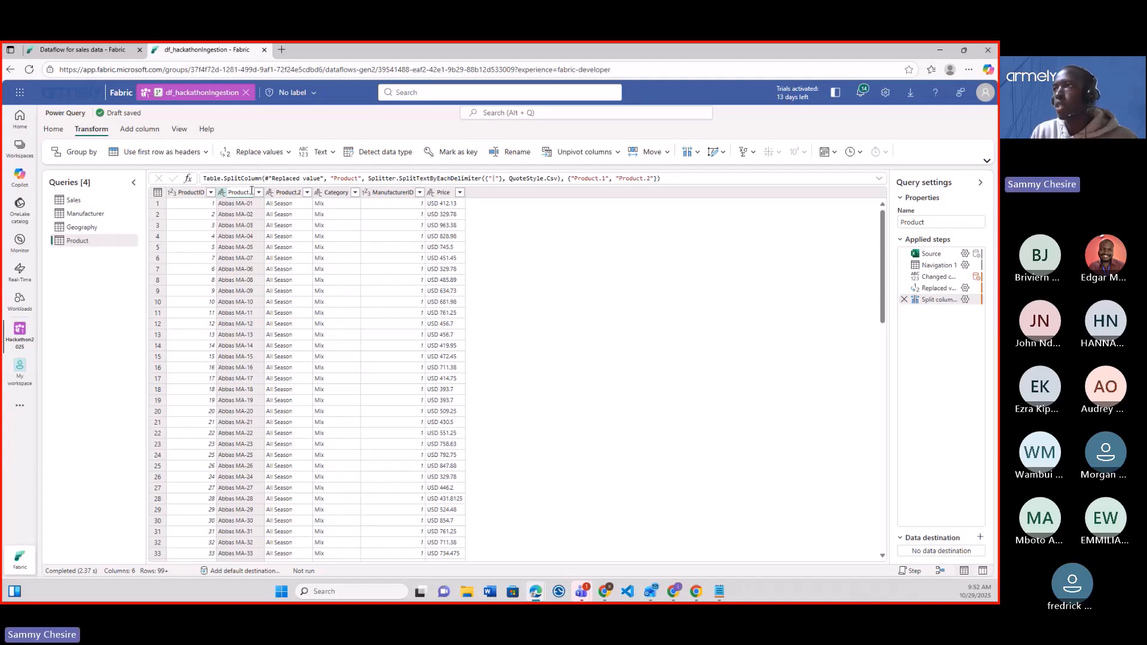
left_click(288, 192)
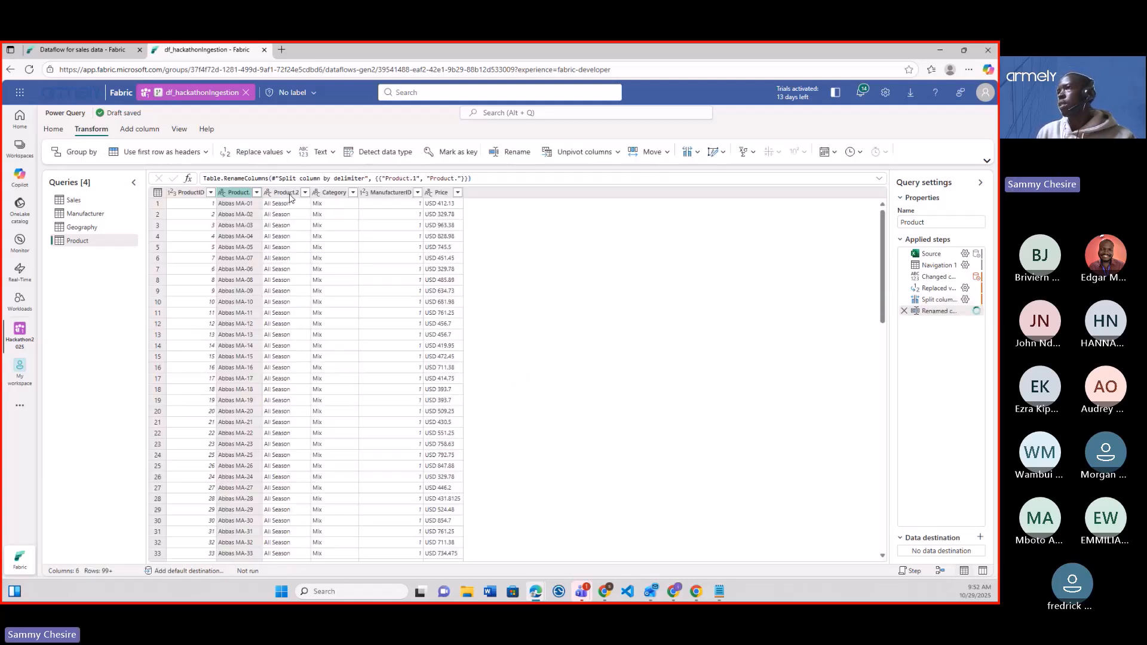
Step: Rename the Product.2 column as Segment in the Product query
double_click(287, 193)
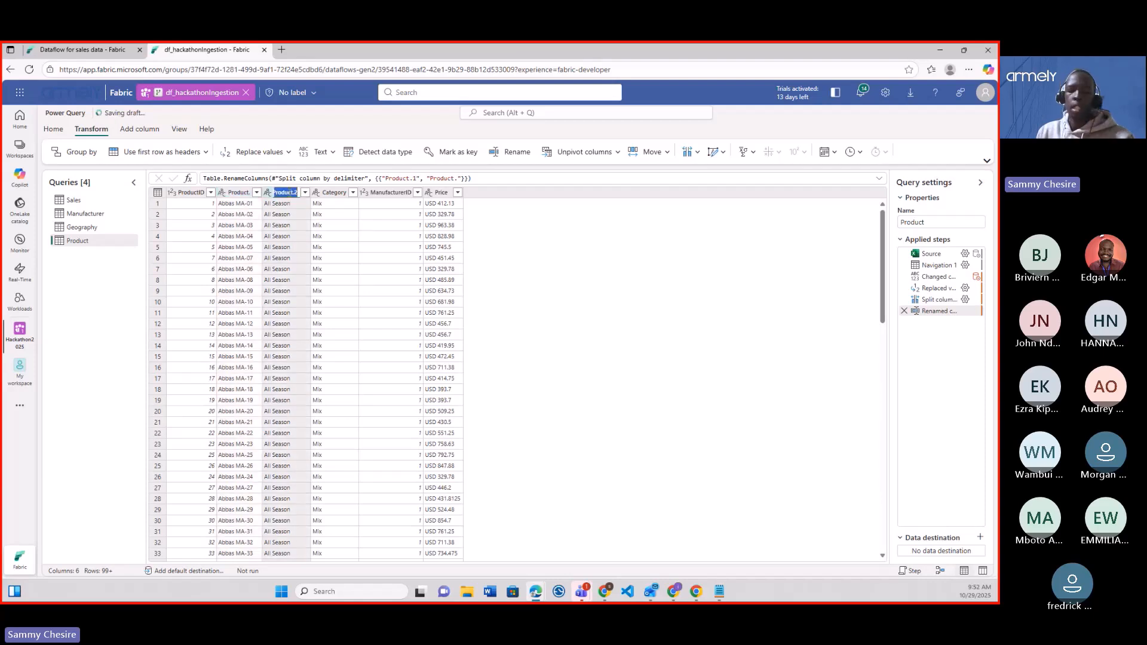
type("Ca")
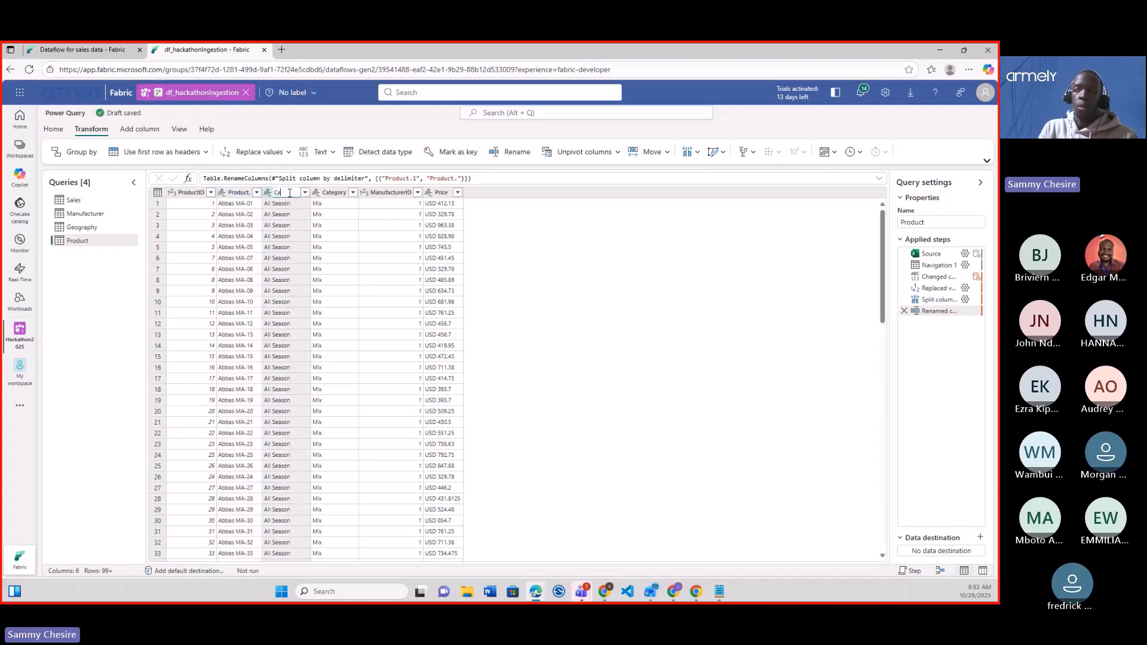
type("teg")
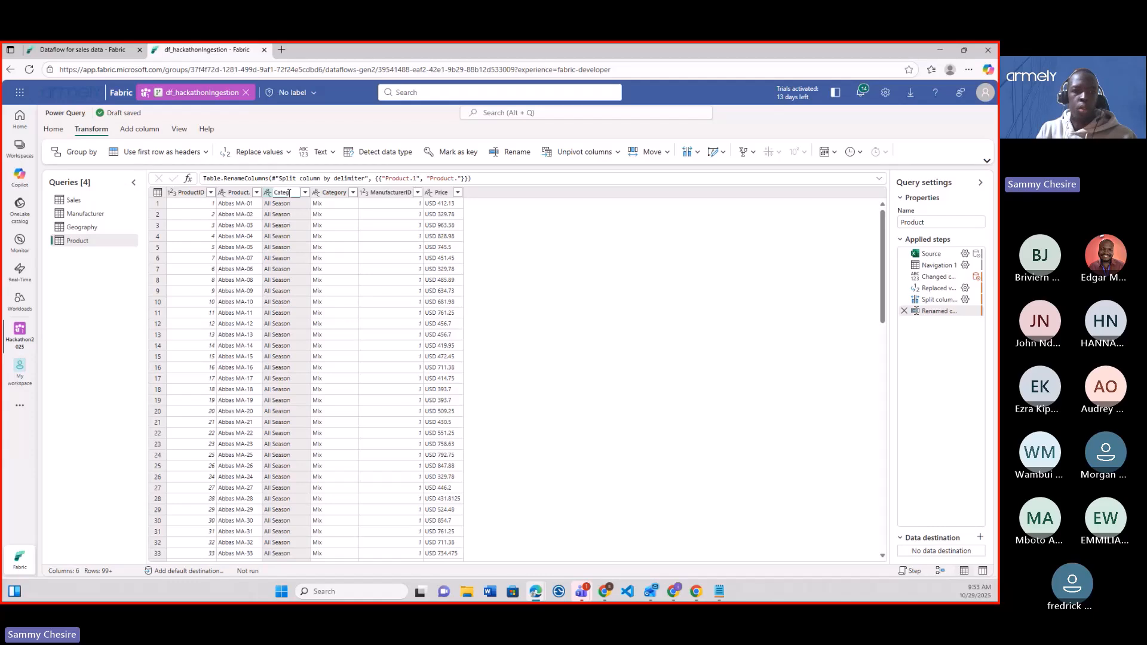
key("BackSpace")
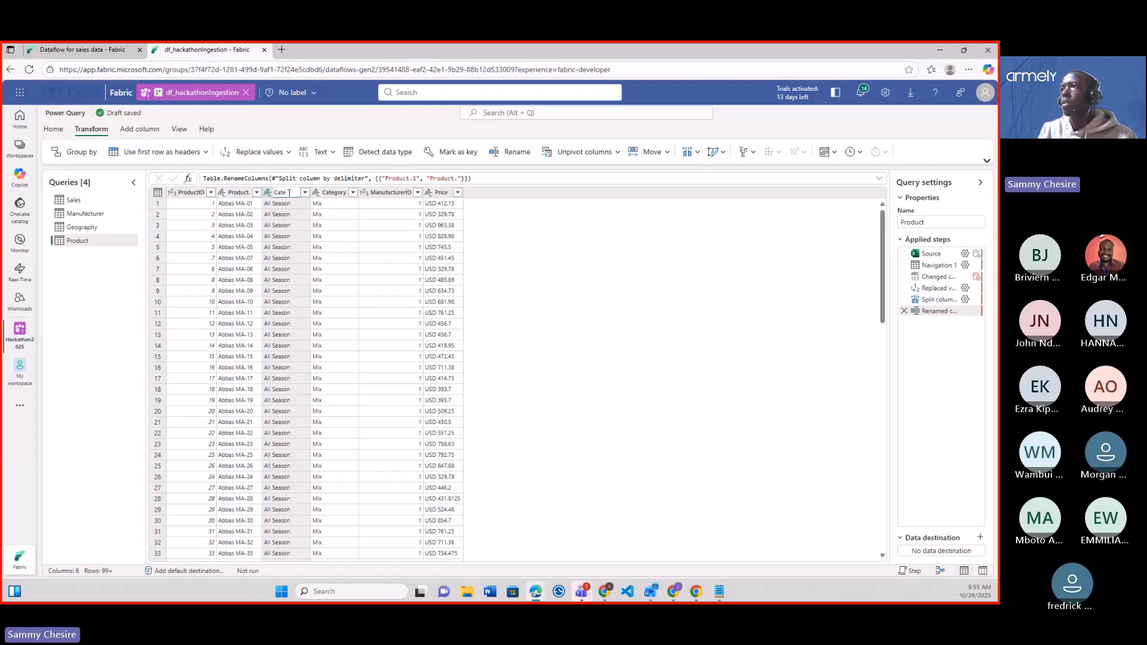
key("BackSpace")
key("BackSpace")
key("BackSpace")
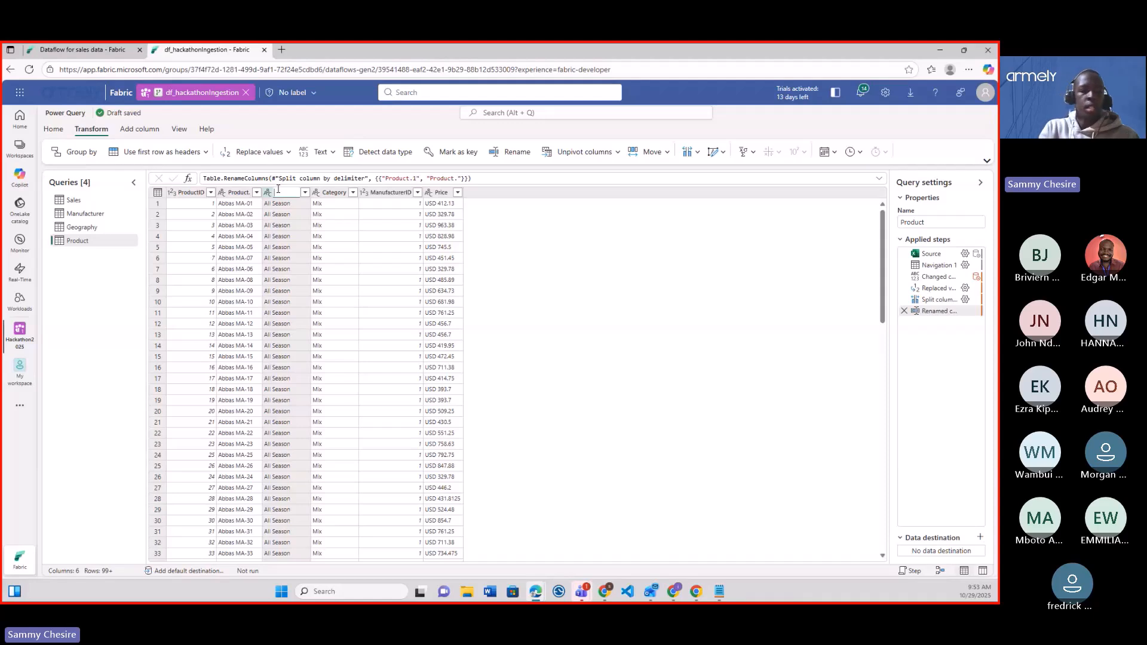
type("Segment")
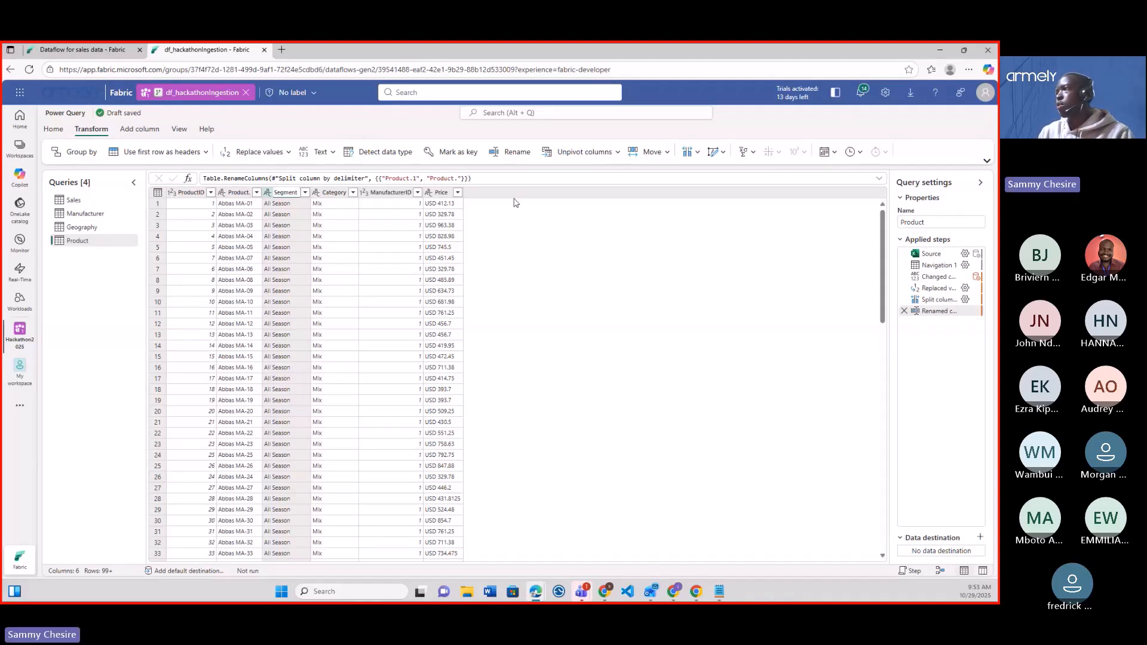
left_click(623, 252)
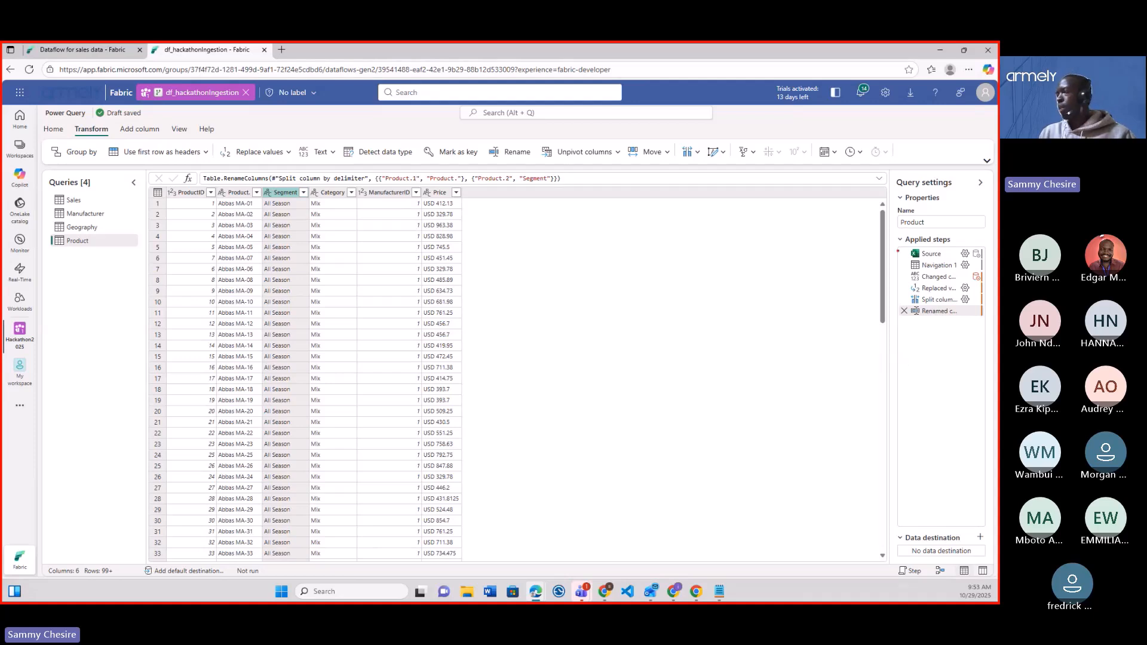
mouse_move(894, 173)
left_mouse_down()
mouse_move(912, 174)
mouse_move(995, 324)
mouse_move(994, 387)
left_mouse_up()
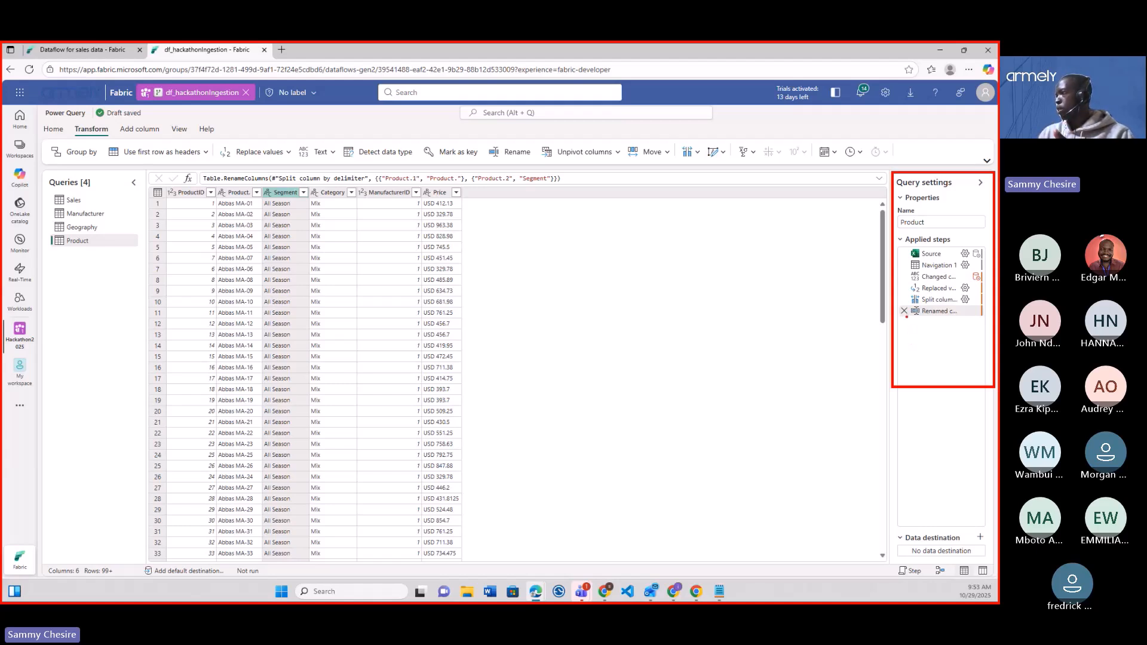
left_click_drag(900, 318, 912, 319)
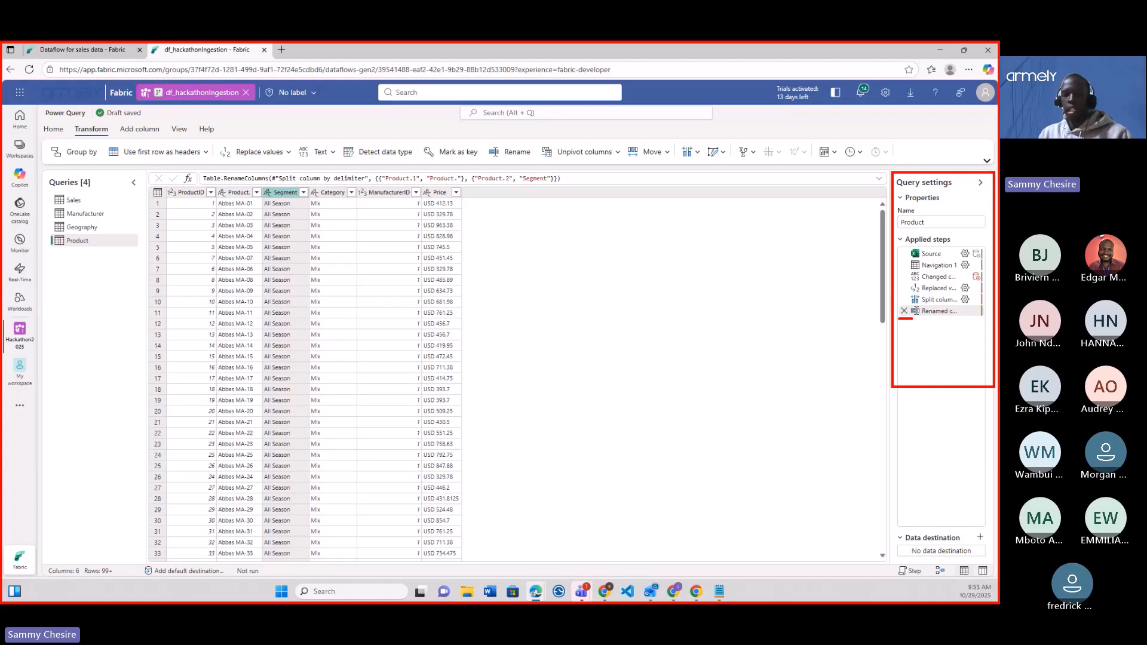
key("Escape")
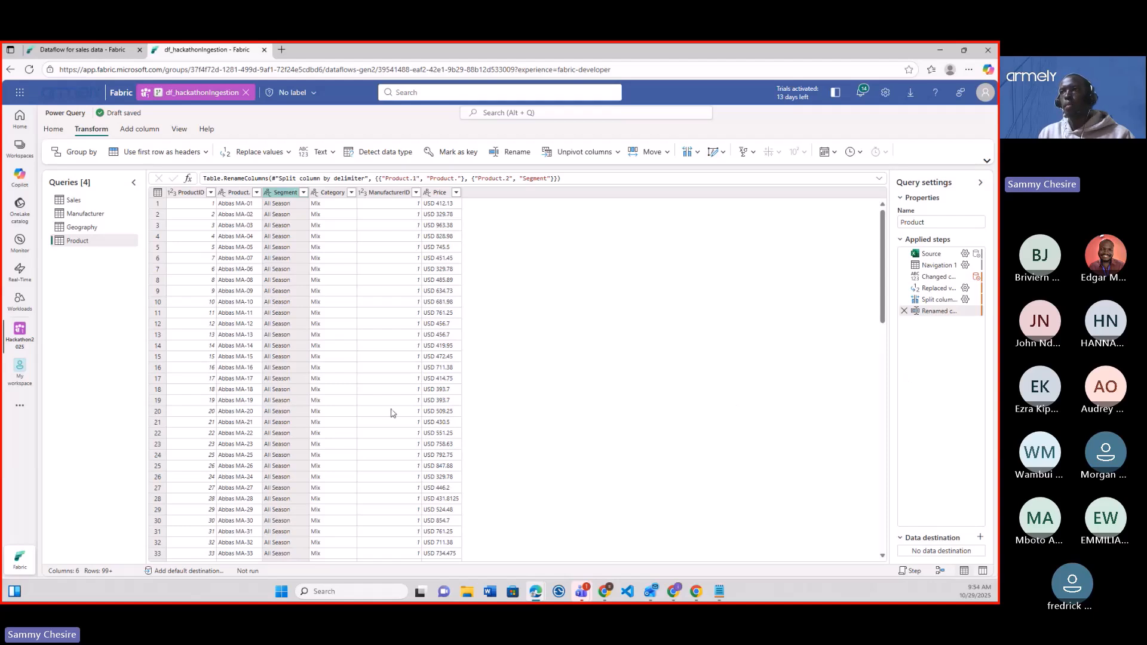
Step: Remove the top 3 rows from the Geography query
left_click(70, 231)
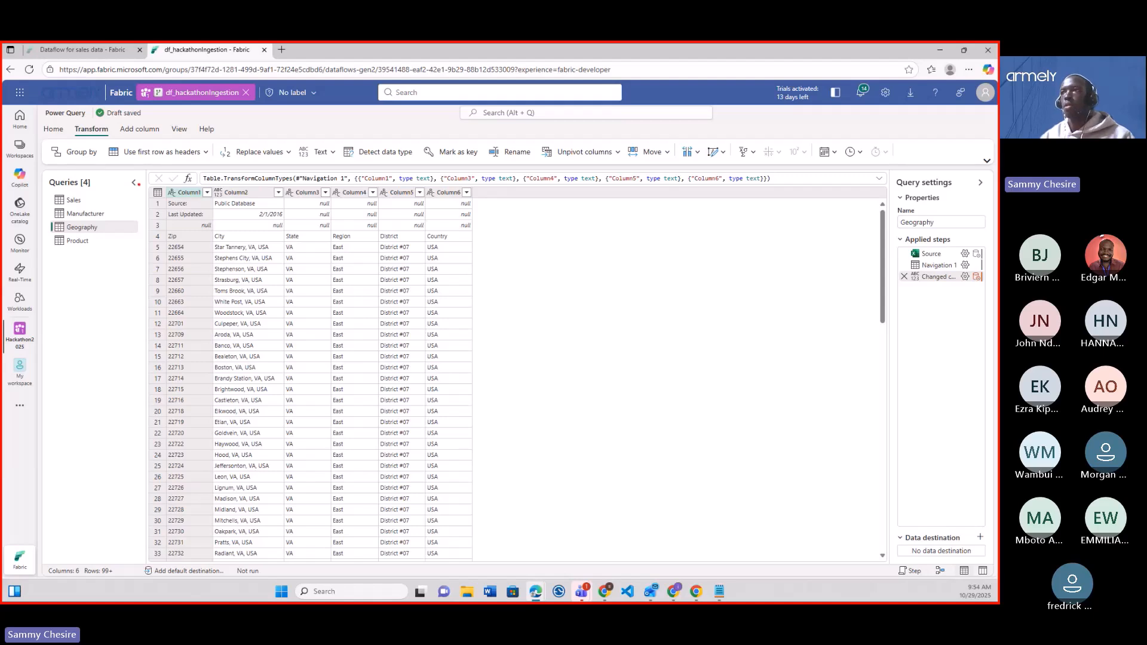
mouse_move(142, 184)
left_mouse_down()
mouse_move(343, 239)
mouse_move(514, 232)
left_mouse_up()
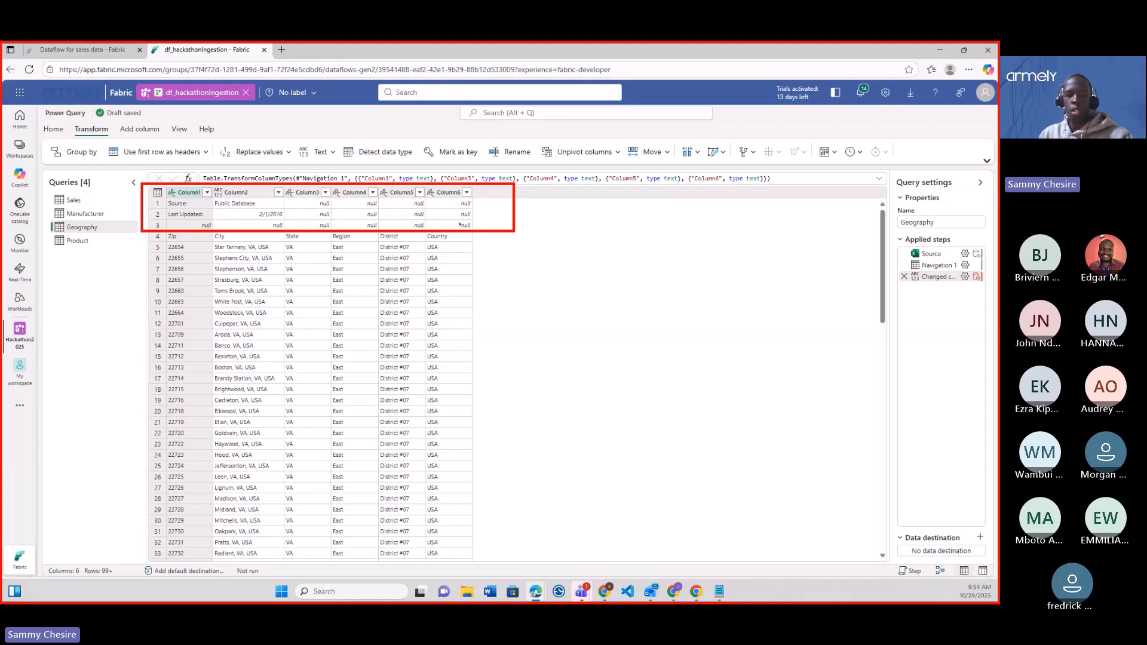
key("Escape")
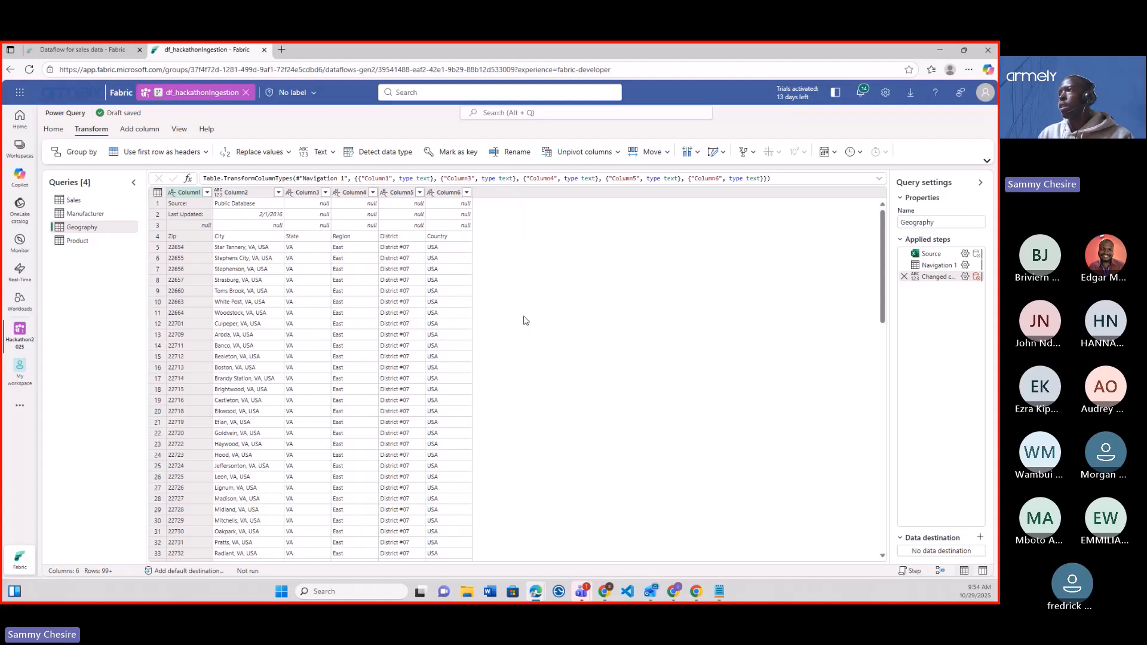
left_click(55, 129)
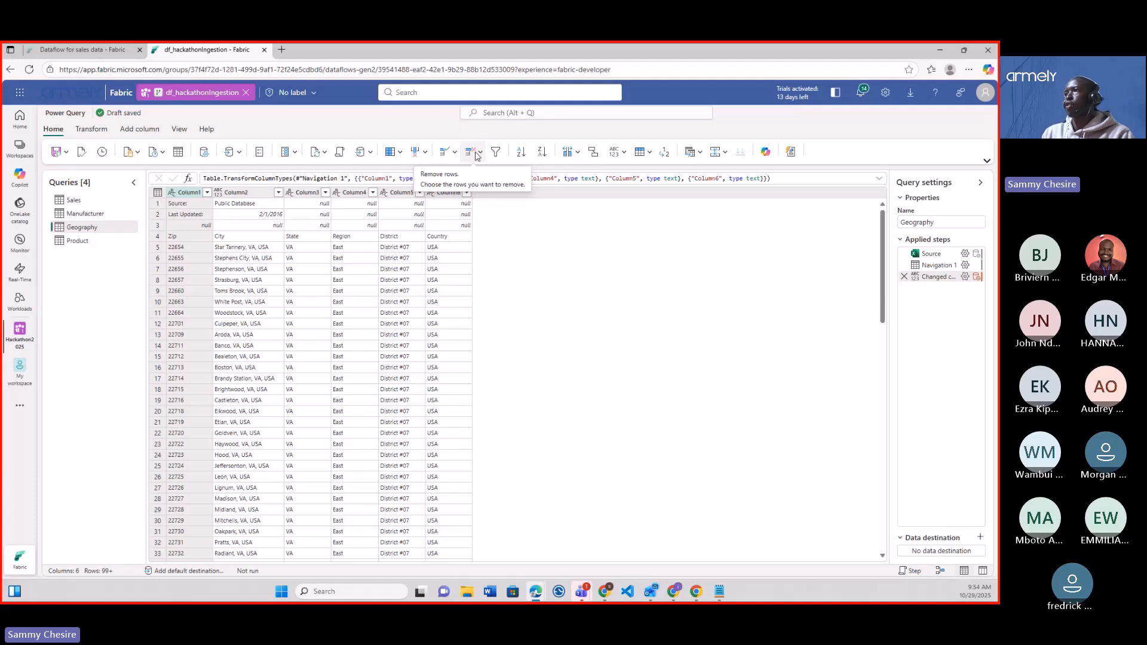
left_click(481, 153)
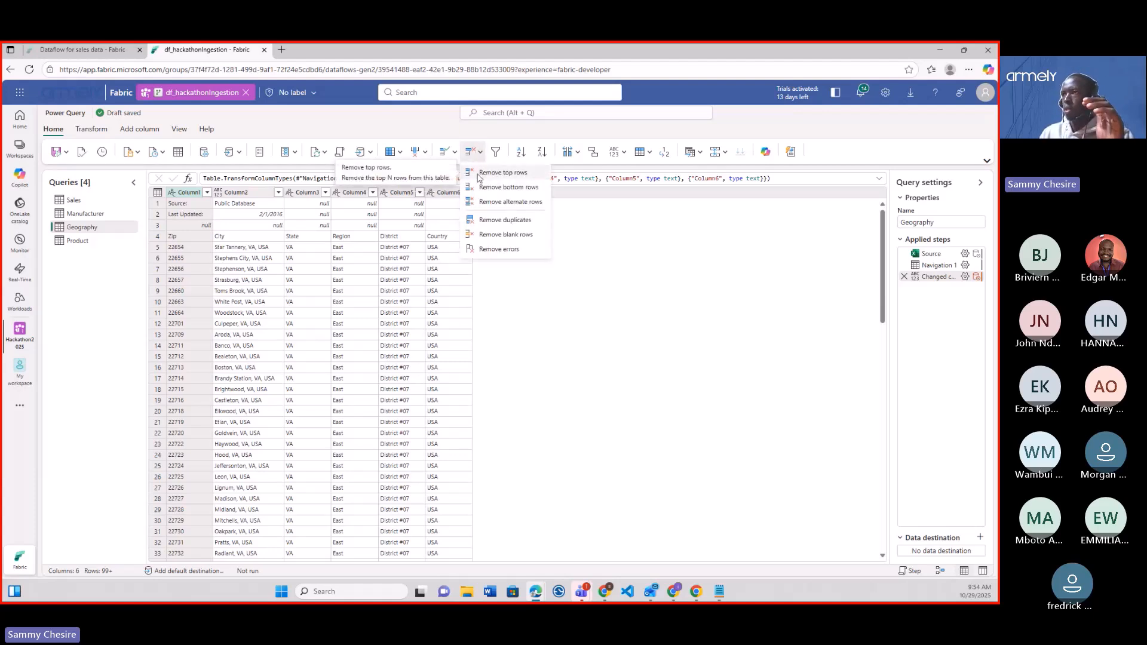
left_click(479, 174)
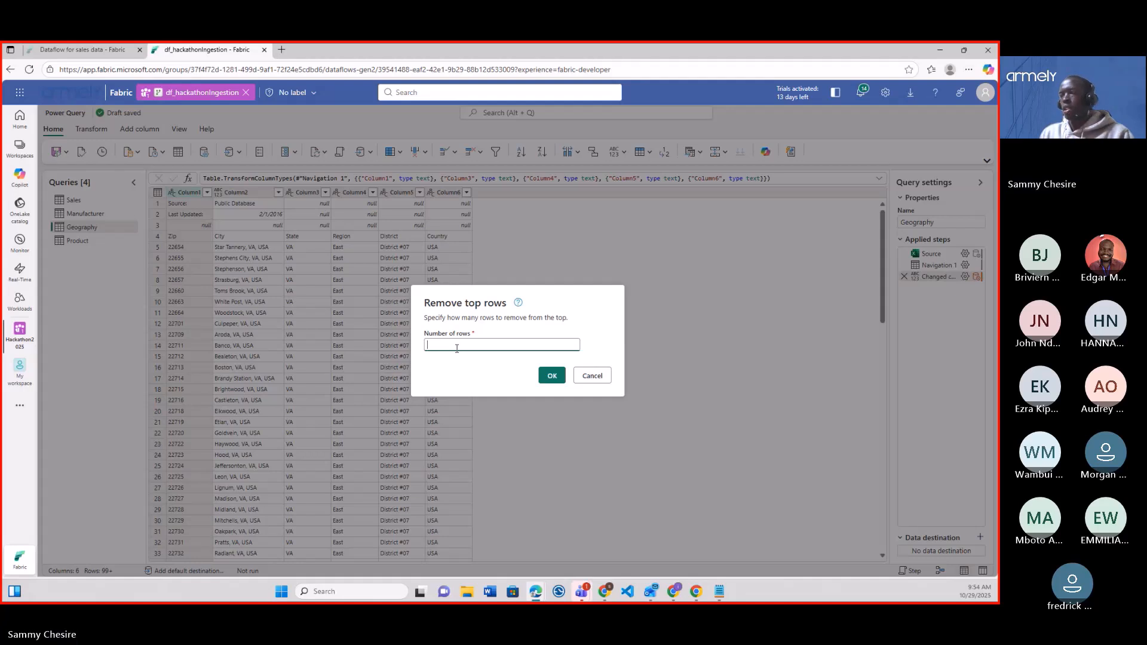
type("3")
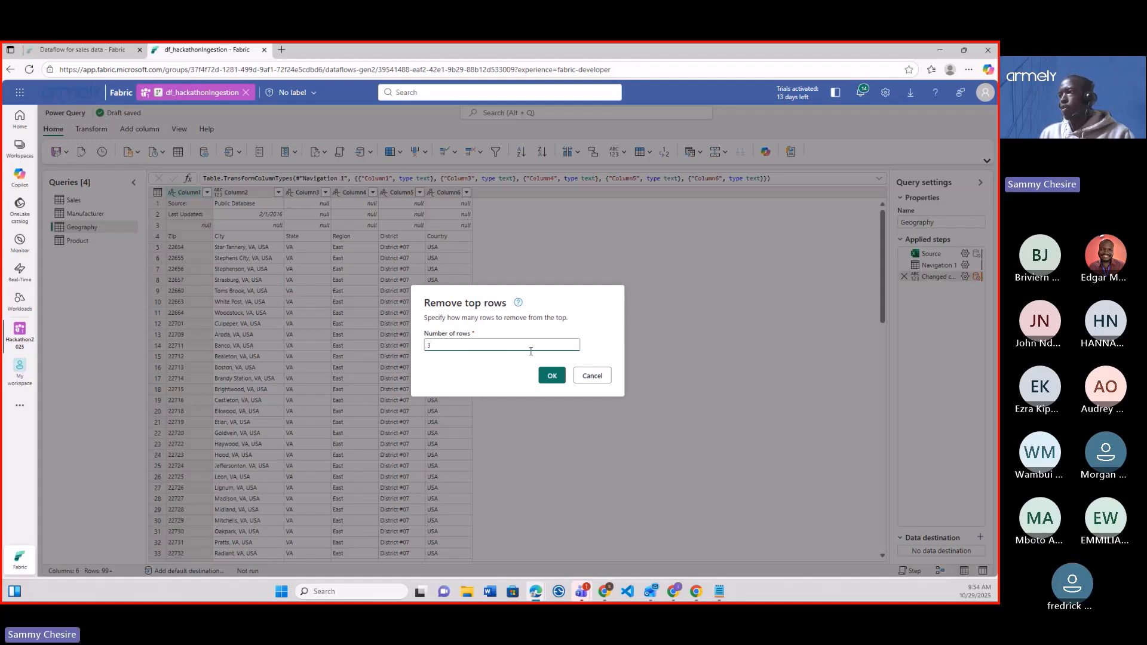
left_click(553, 375)
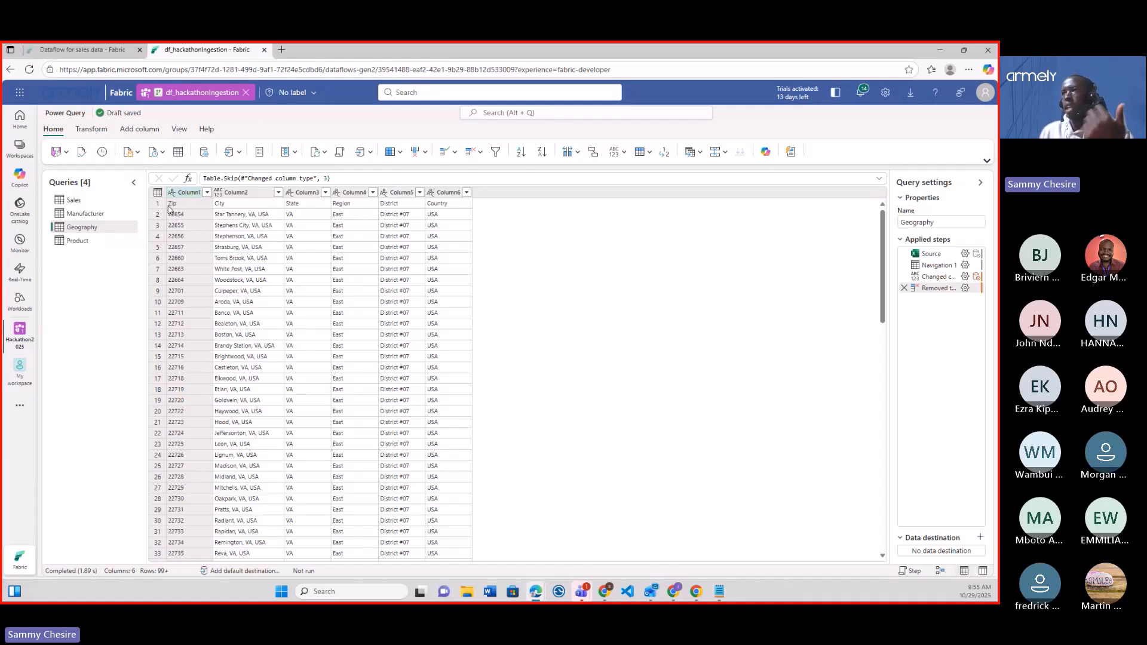
Step: Promote the first row of the Geography query to column headers
left_click(93, 129)
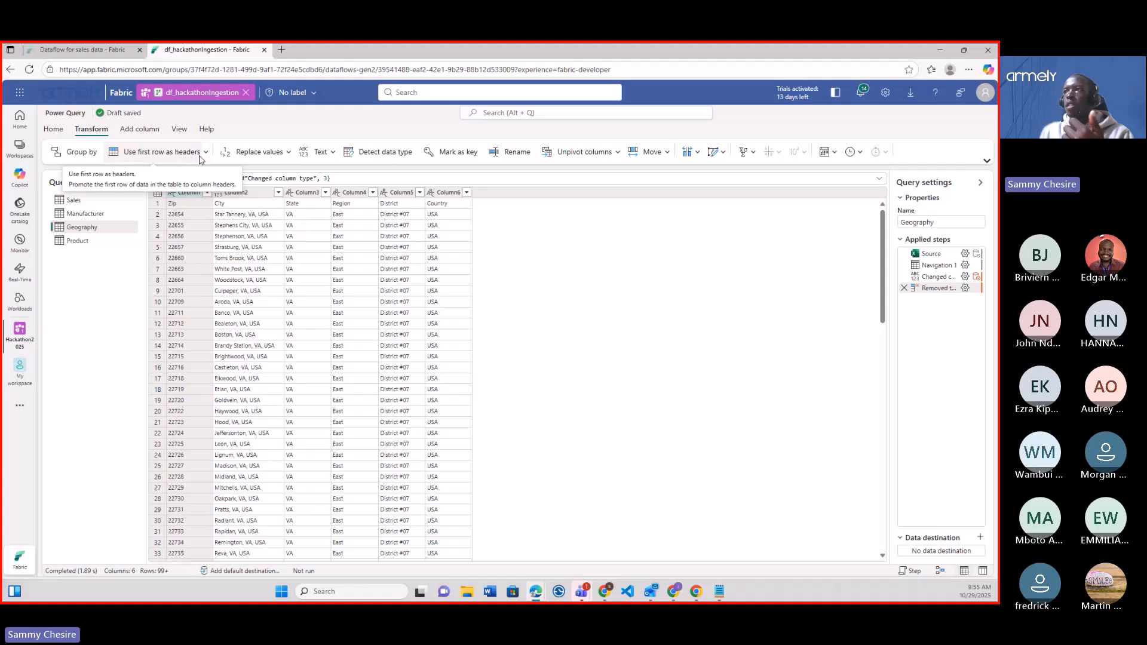
left_click(206, 153)
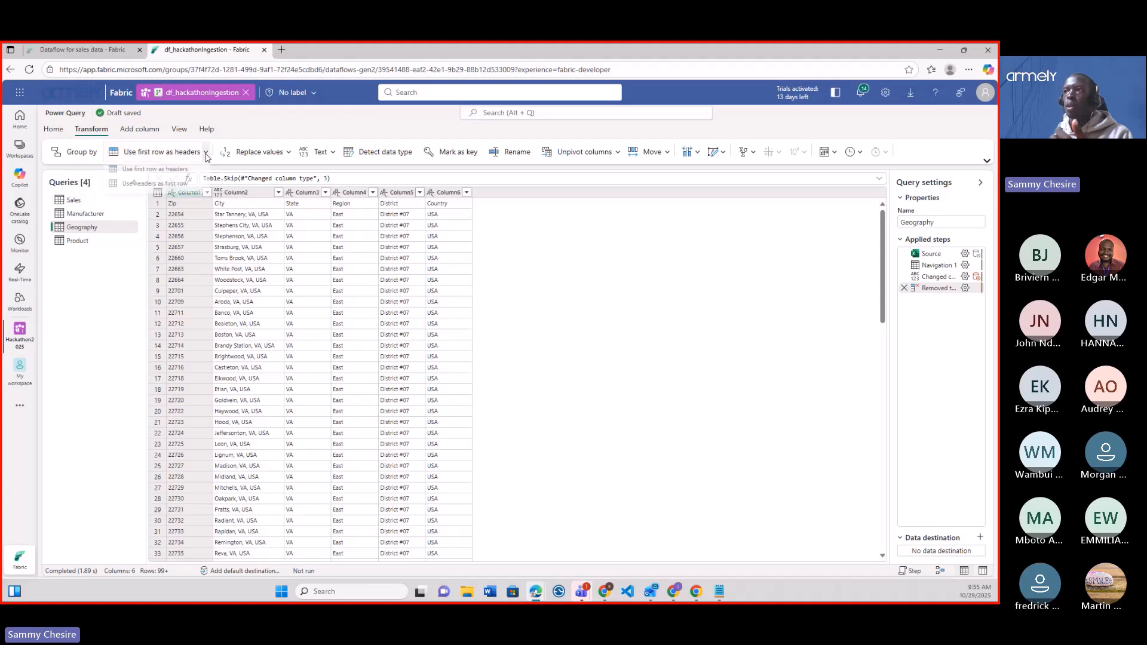
left_click(166, 173)
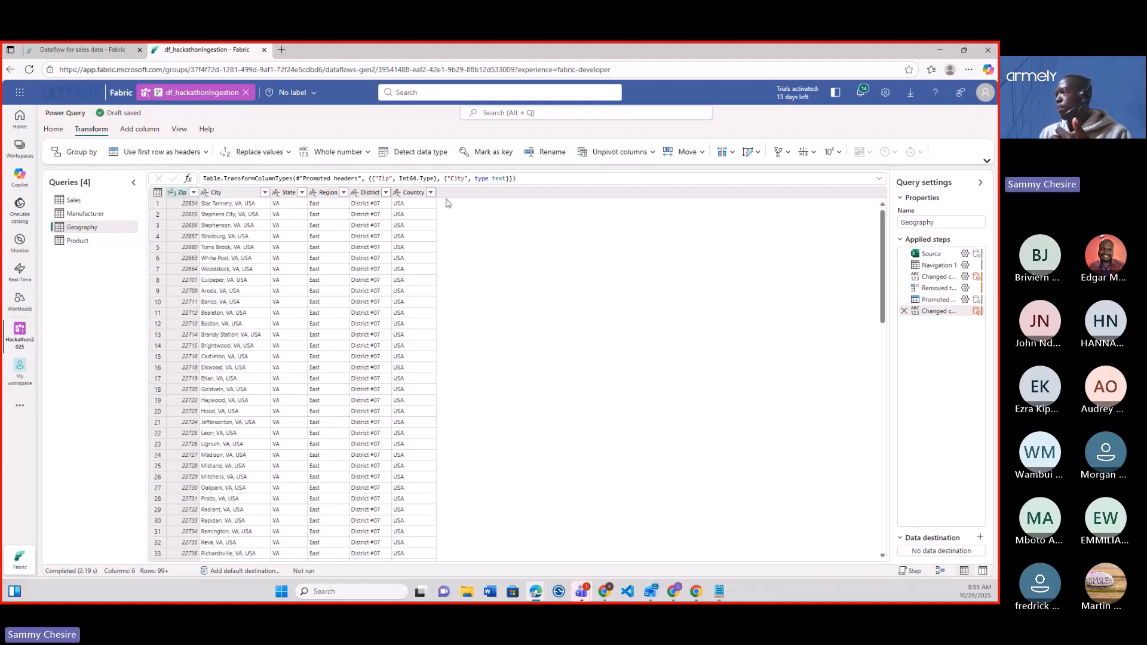
Step: Remove the bottom 3 rows from the Manufacturer query
left_click(94, 216)
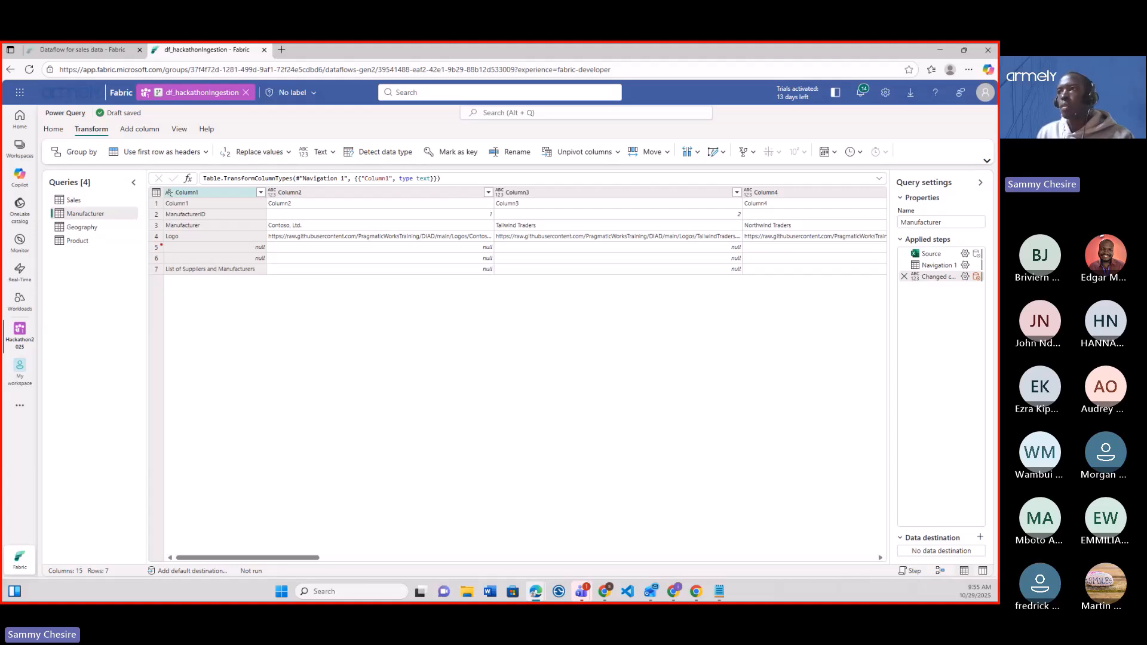
mouse_move(148, 241)
left_mouse_down()
mouse_move(398, 284)
mouse_move(891, 293)
left_mouse_up()
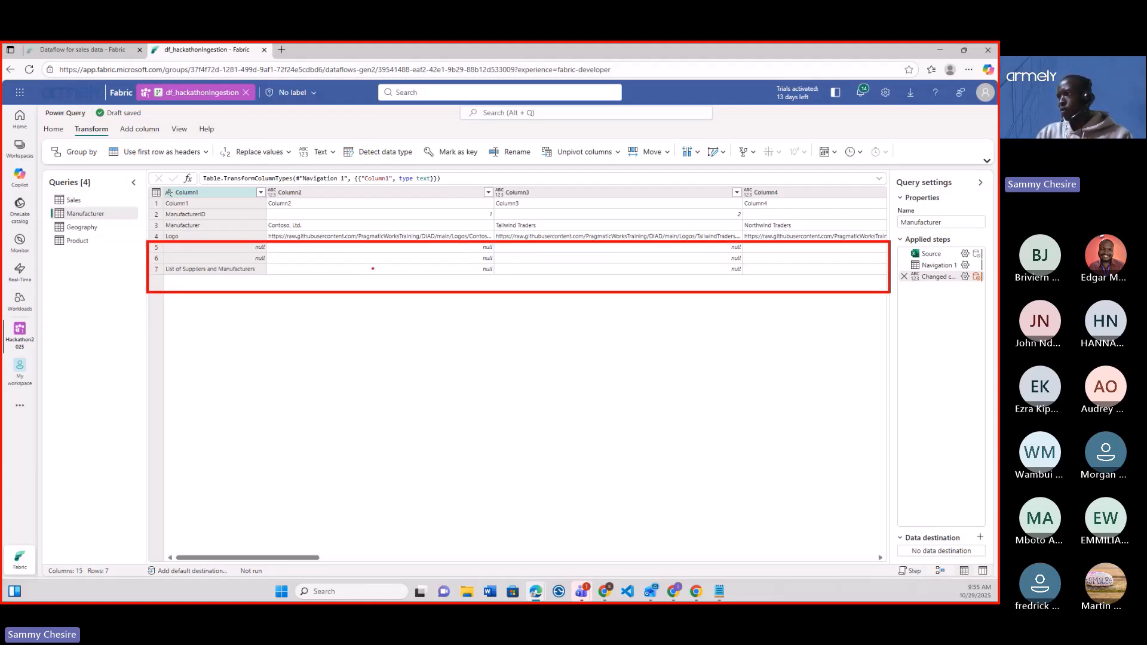
key("Escape")
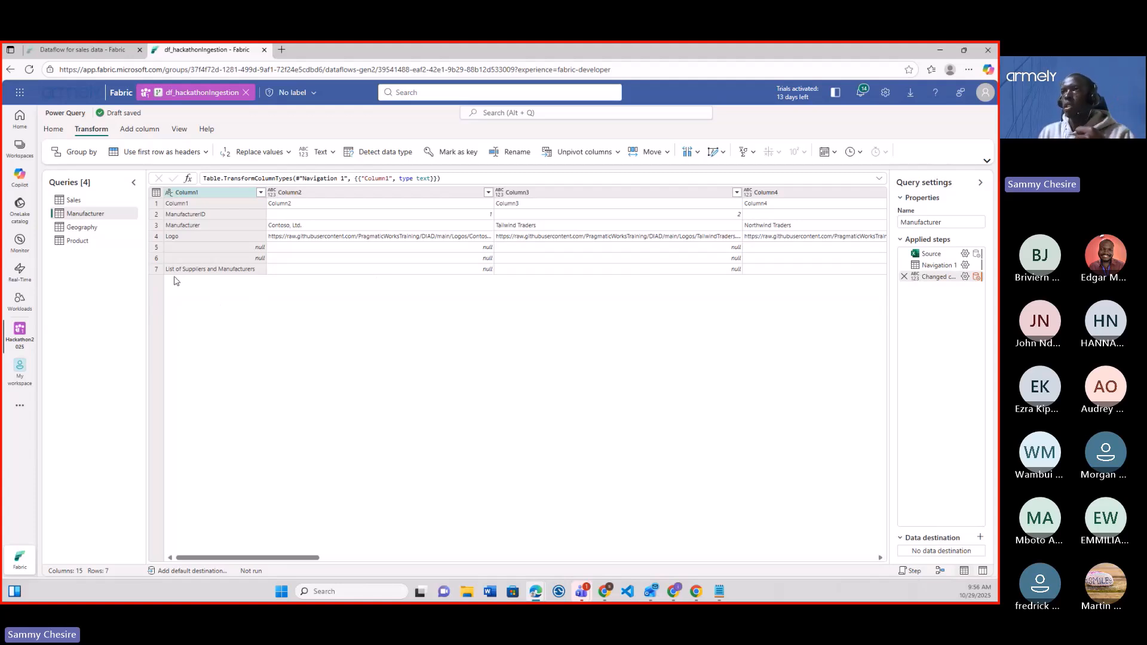
left_click(133, 131)
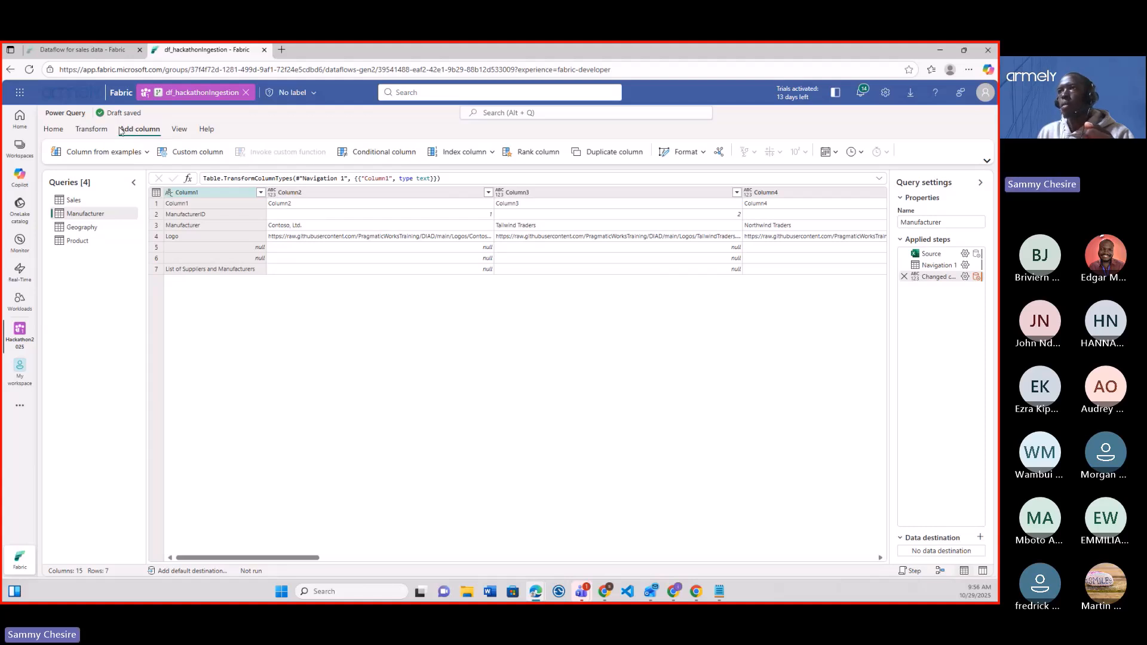
left_click(89, 130)
left_click(53, 130)
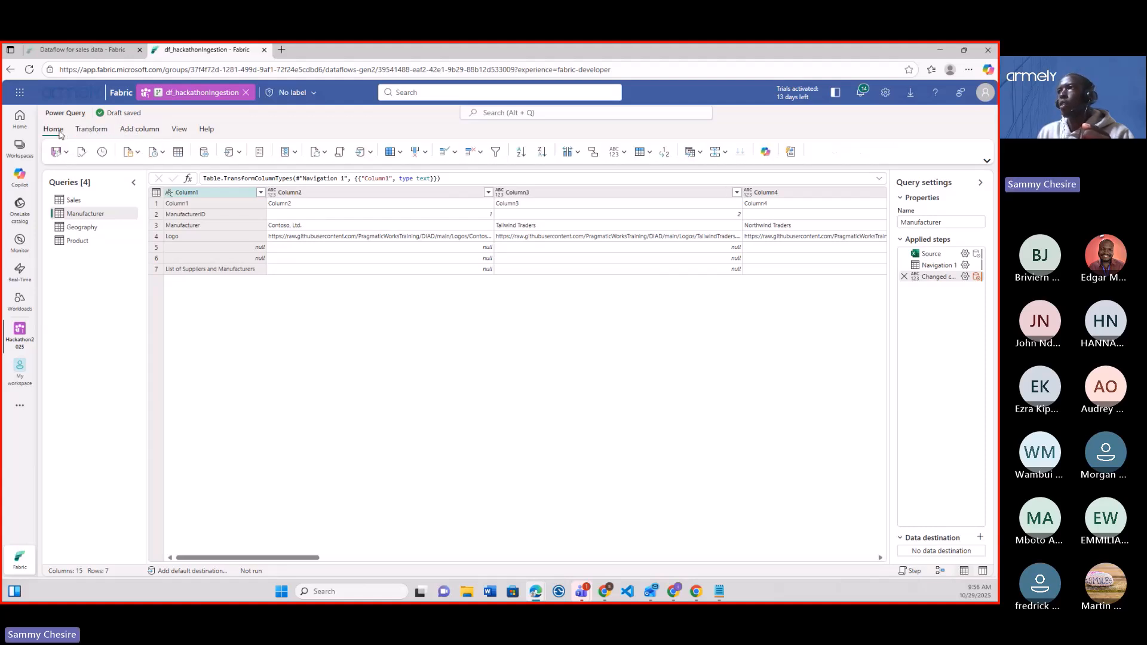
left_click(480, 154)
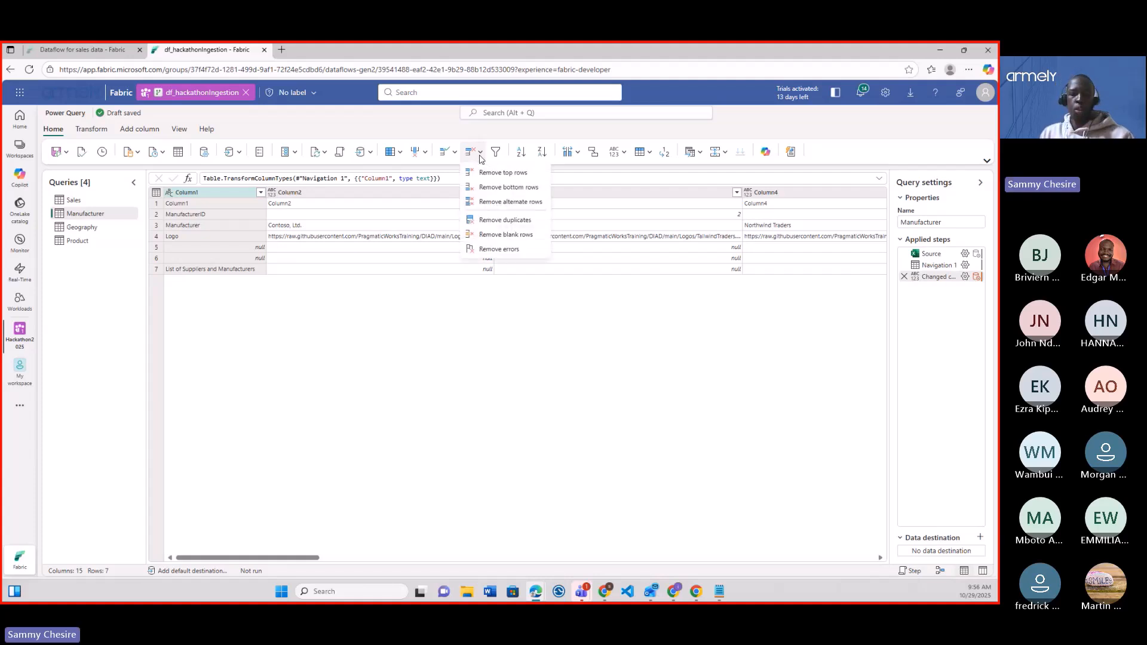
mouse_move(482, 179)
left_mouse_down()
mouse_move(540, 178)
mouse_move(542, 197)
left_mouse_up()
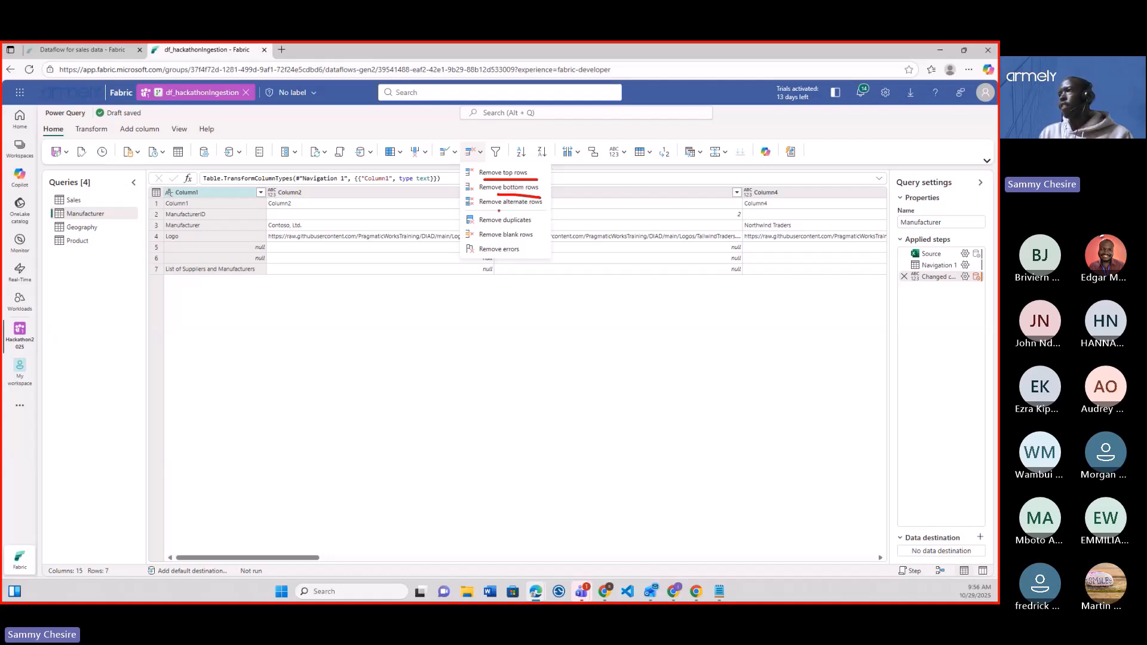
left_click_drag(490, 210, 545, 206)
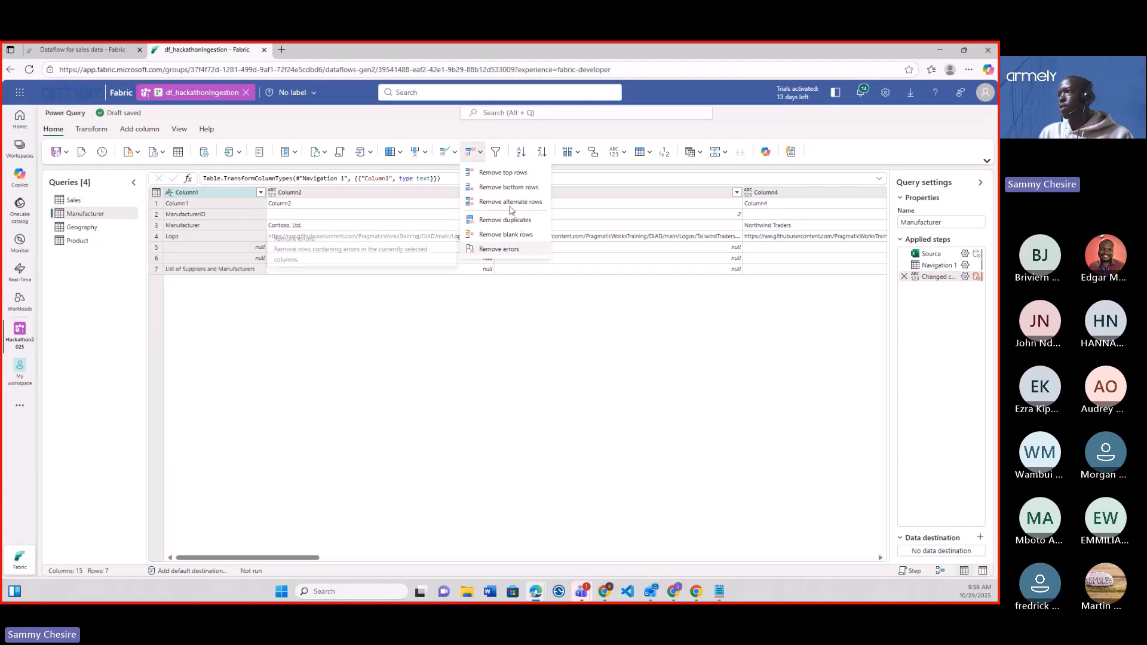
left_click(511, 188)
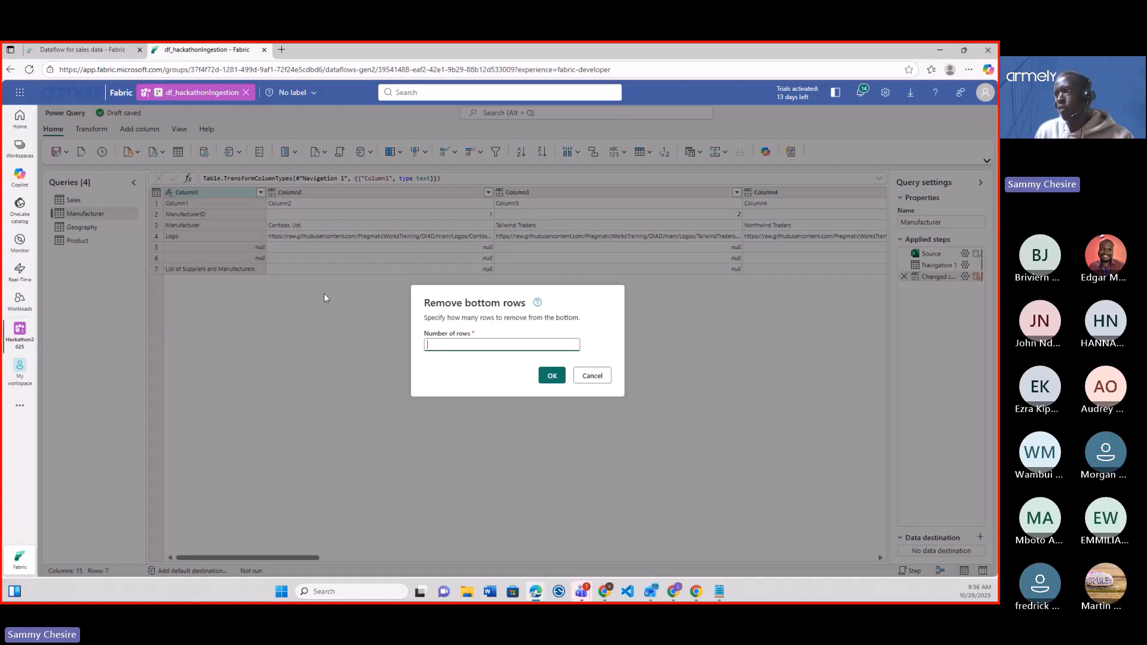
type("3")
left_click(554, 377)
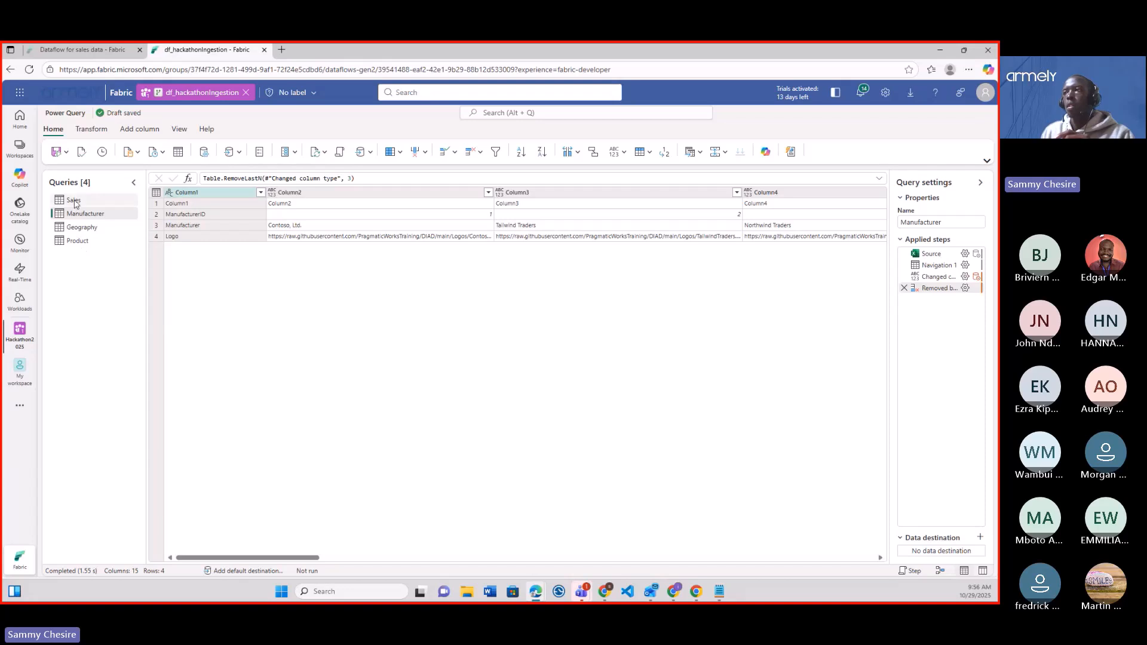
Step: Add a column from examples to the Product query, using all columns and the sample value 412.13 to extract the number from Price
left_click(84, 242)
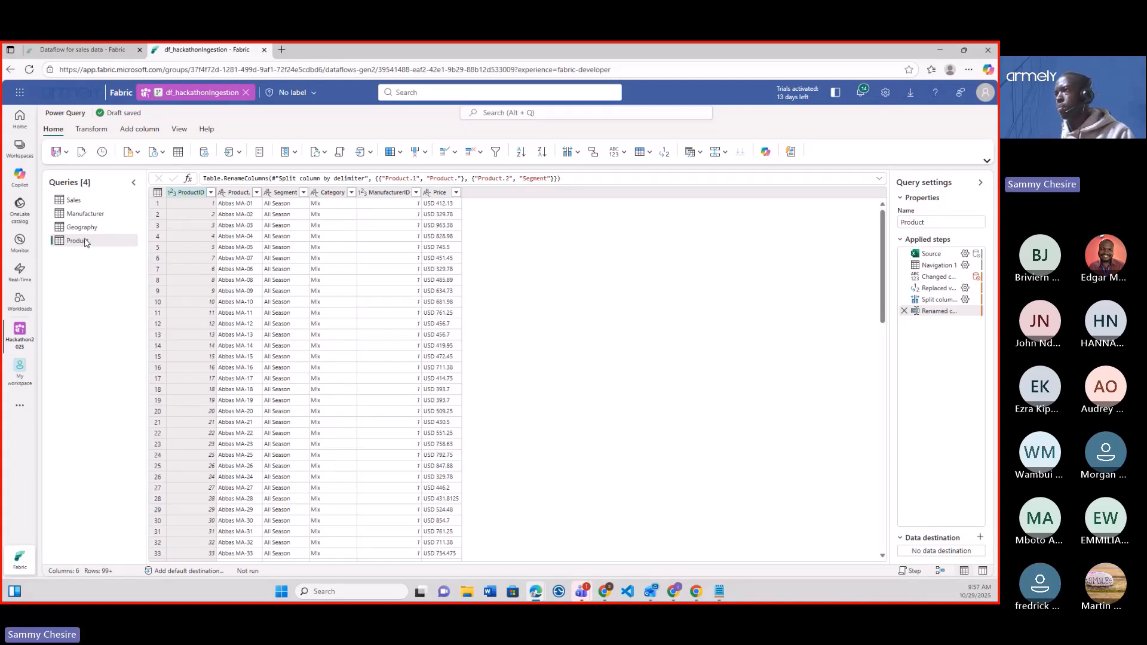
left_click(442, 193)
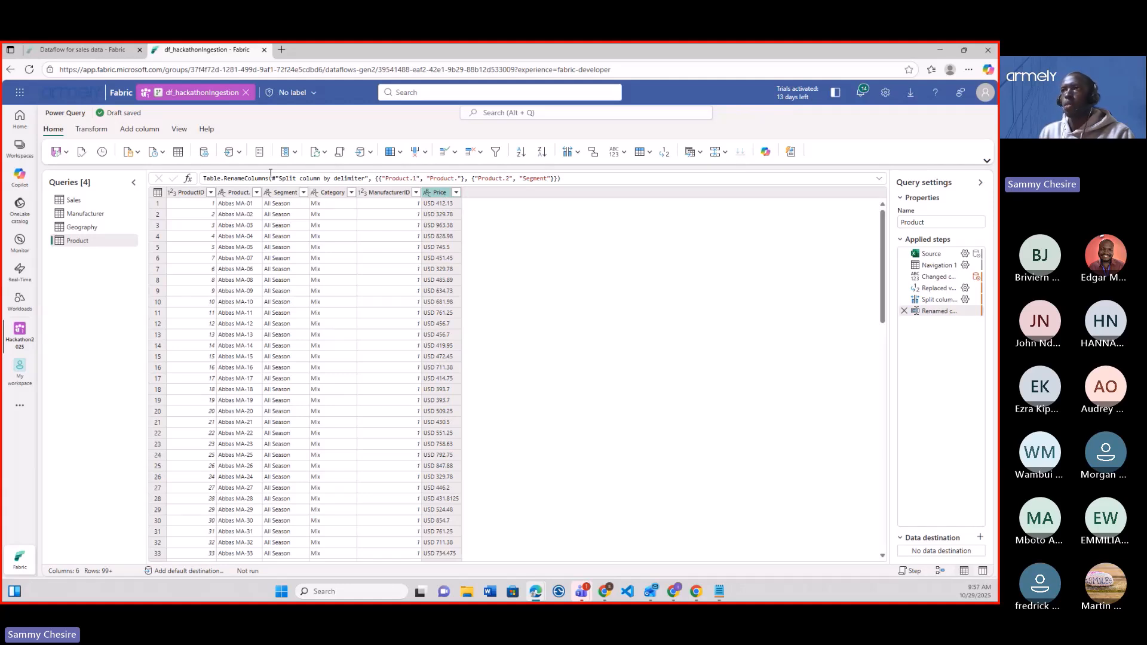
left_click(148, 134)
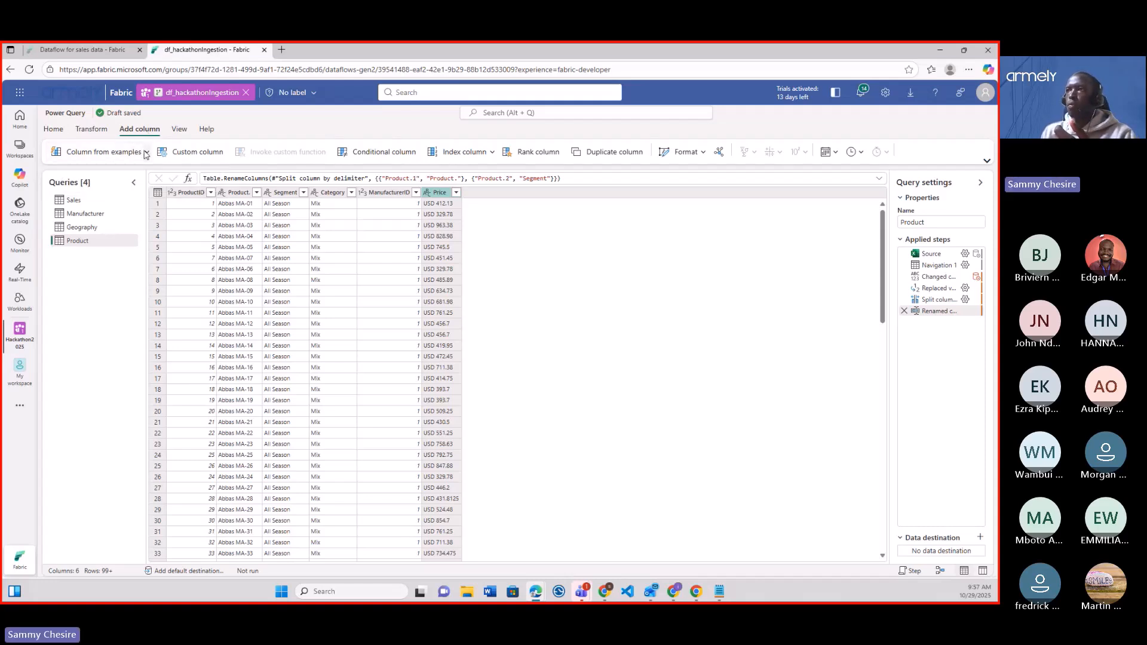
left_click(146, 153)
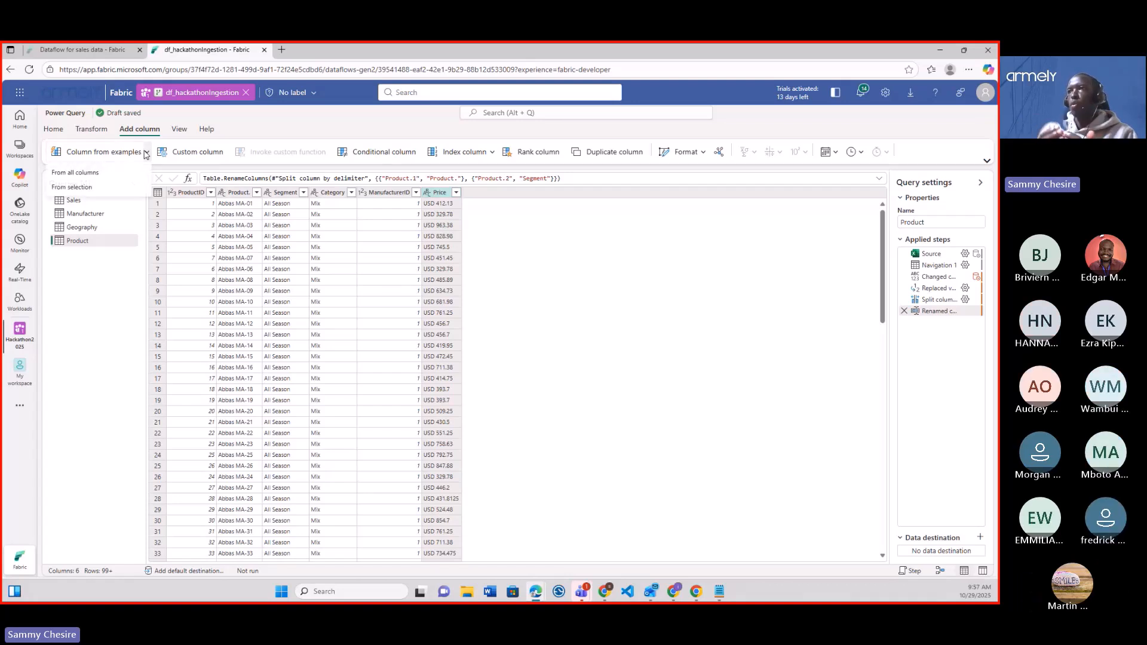
left_click(91, 173)
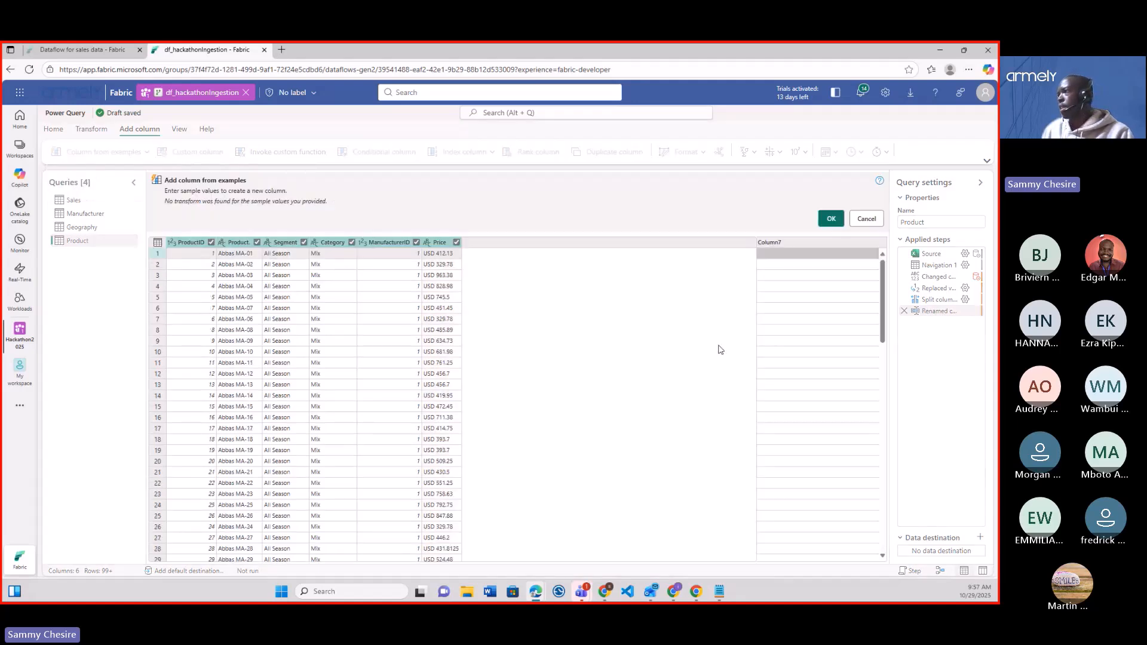
left_click(769, 255)
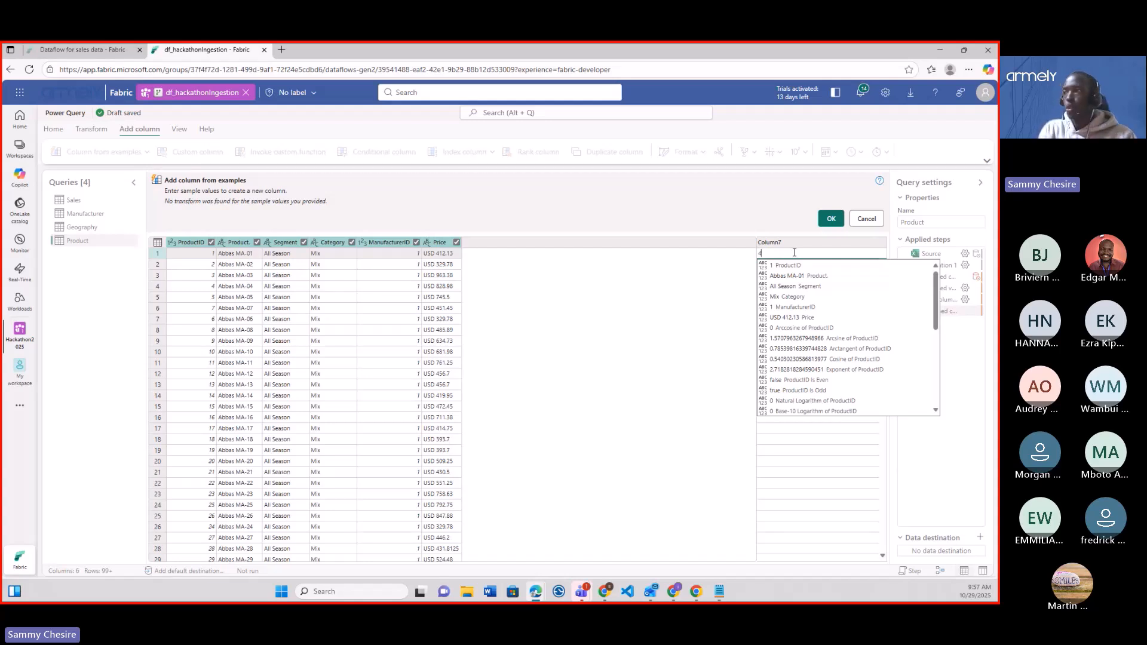
type("1")
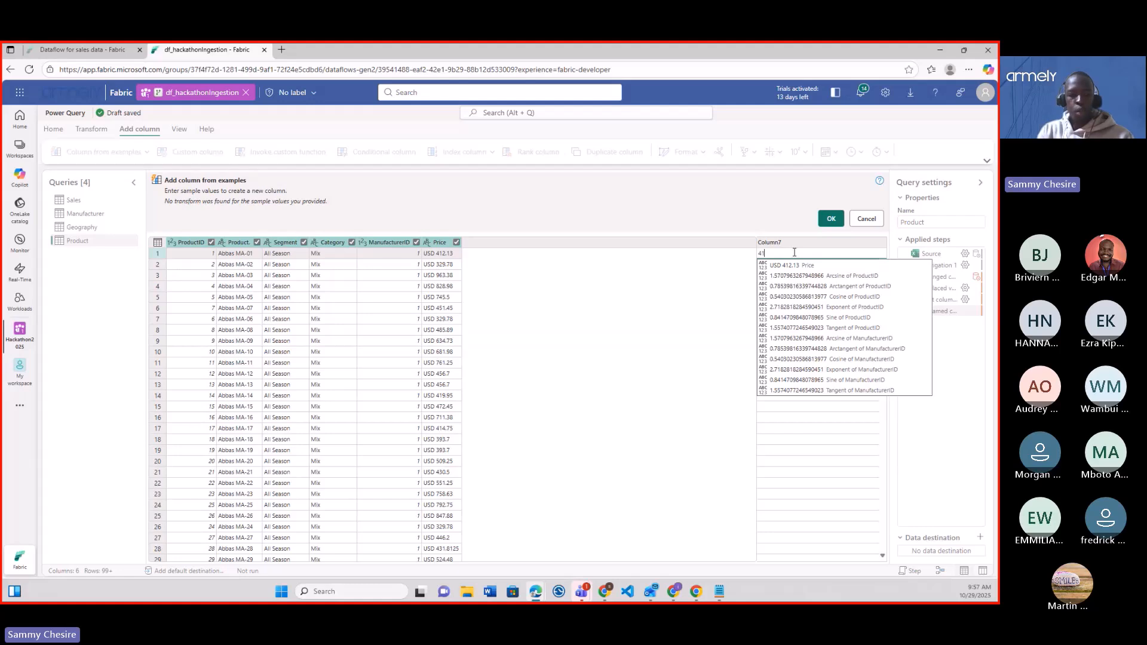
type("2.13")
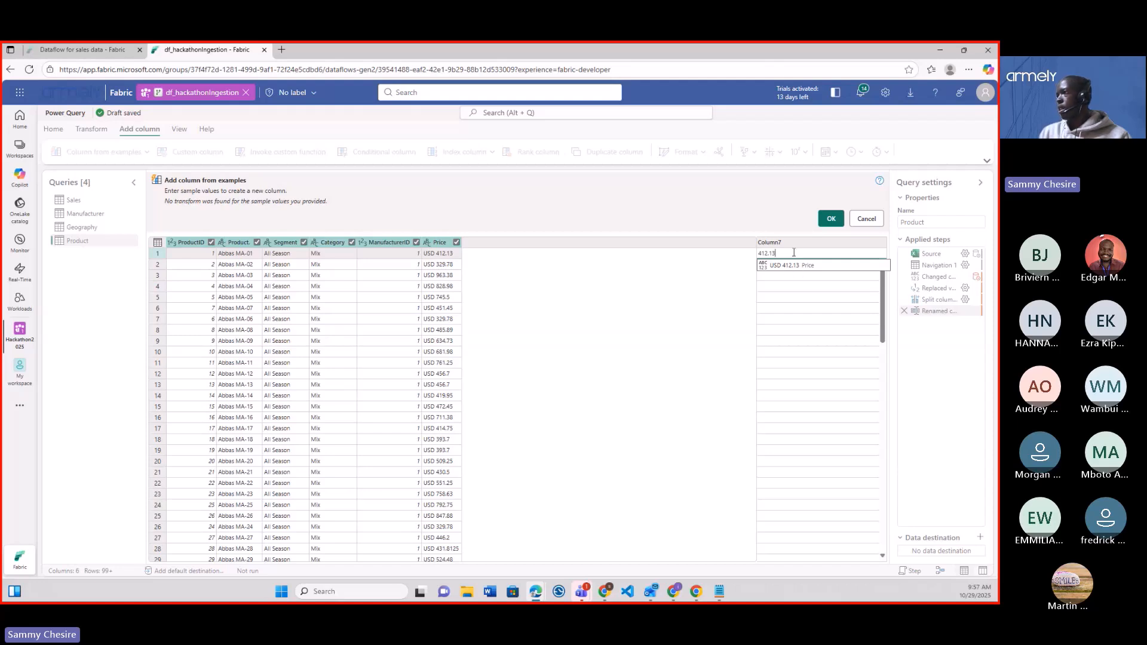
key("Return")
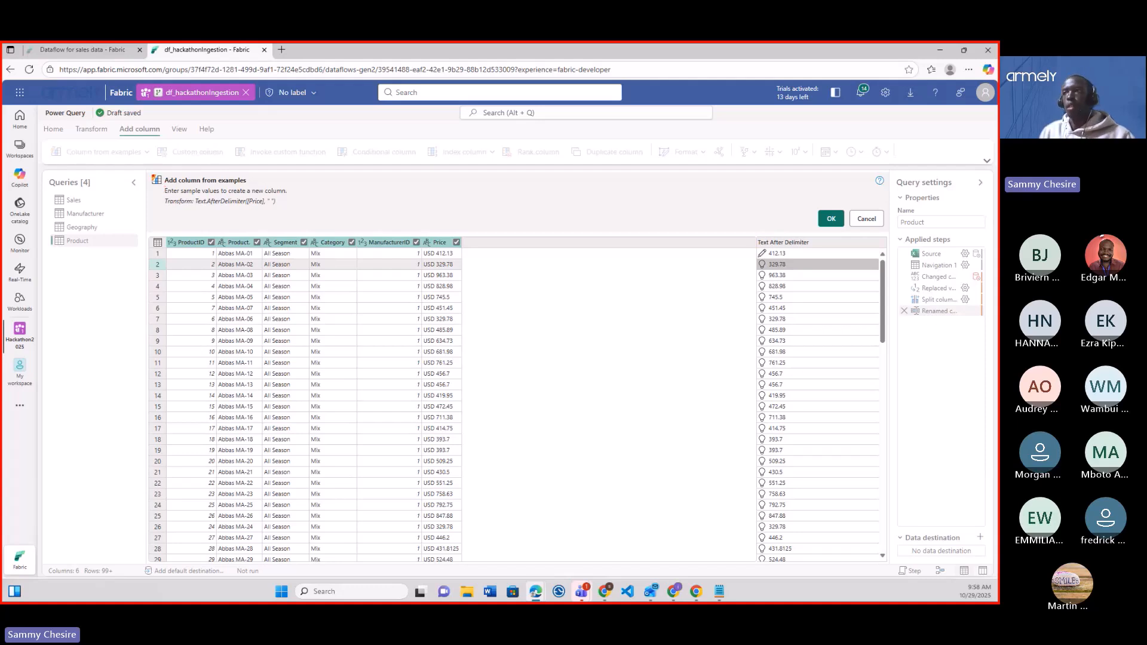
left_click_drag(150, 173, 300, 219)
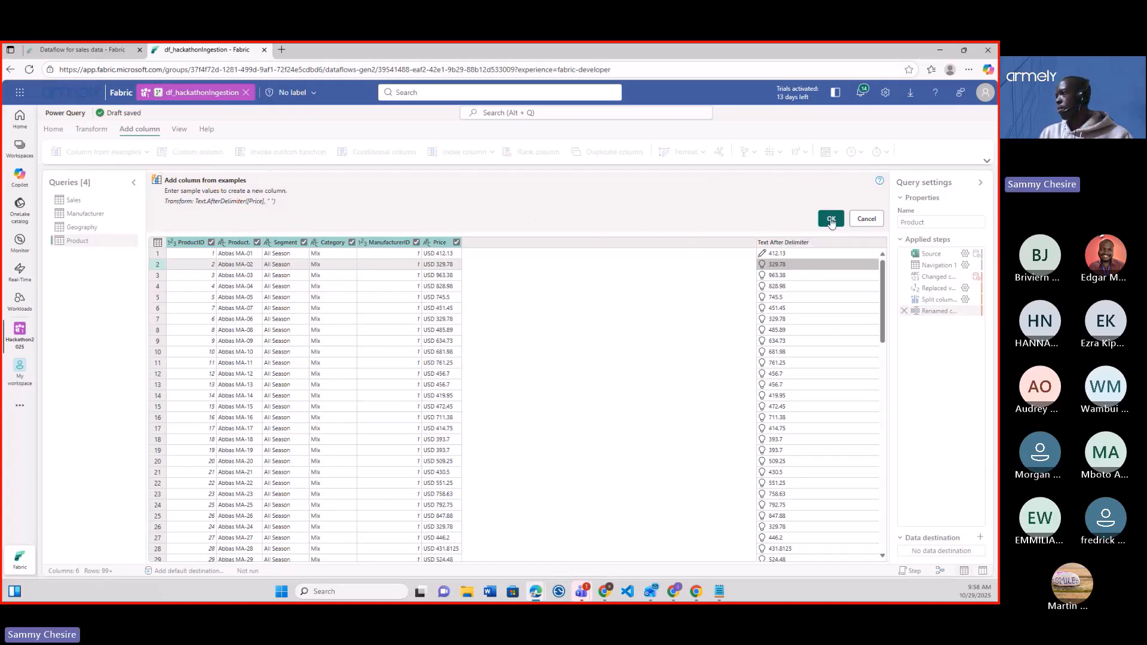
left_click(831, 218)
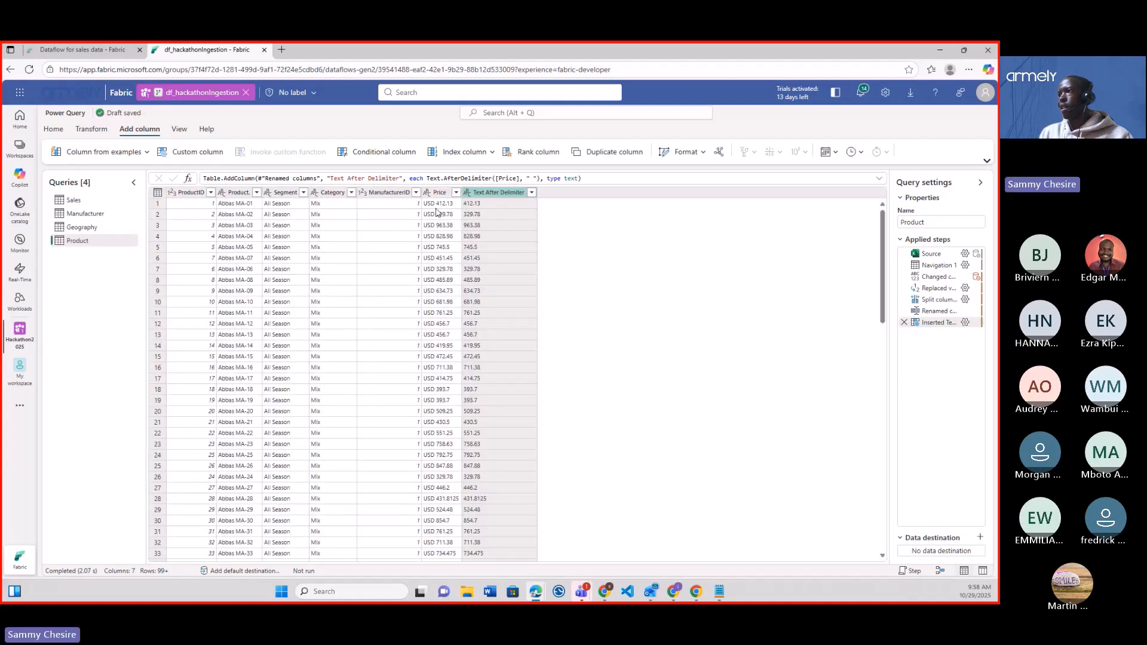
Step: Rename the Text After Delimiter column of the Product query to MSRP
double_click(501, 193)
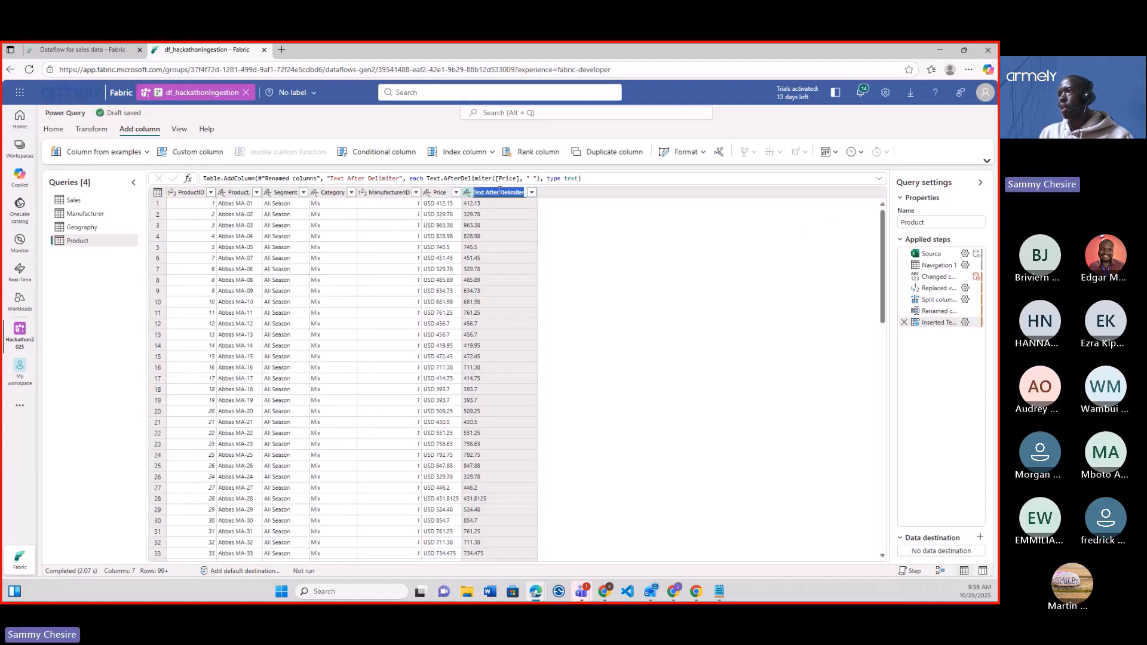
type("MSRP")
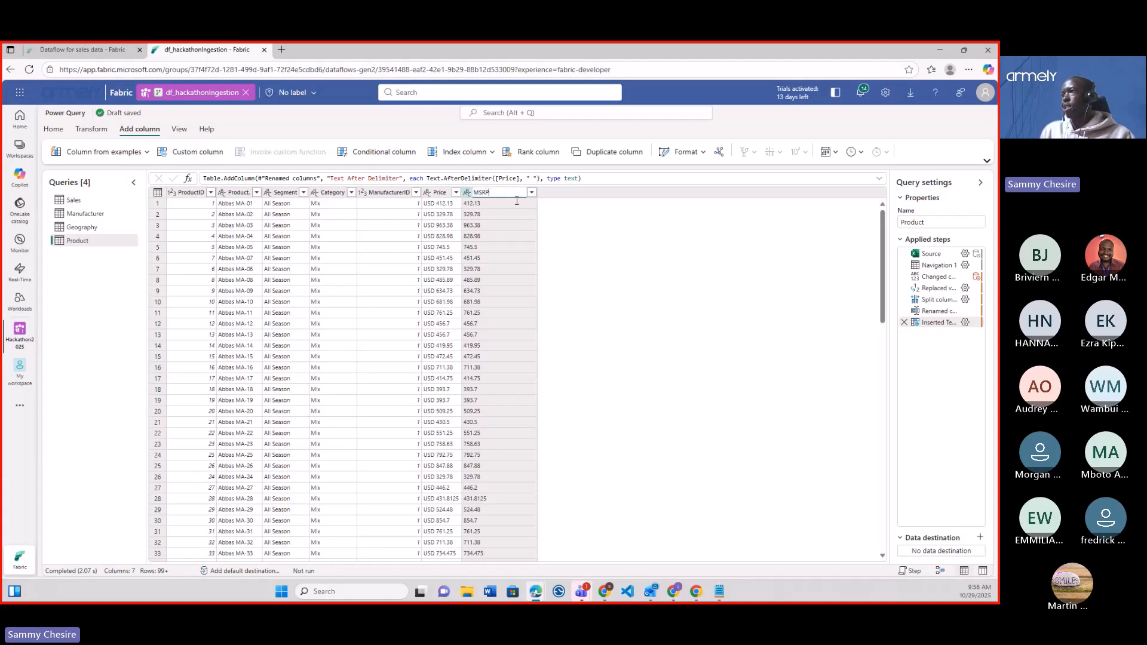
left_click(583, 224)
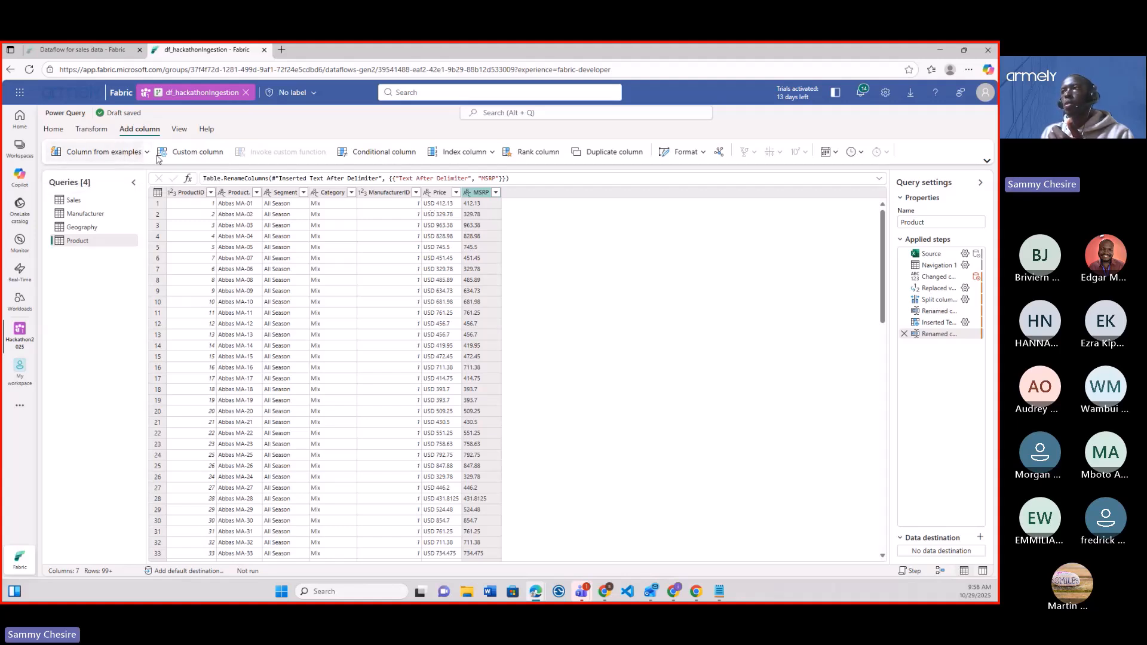
left_click(440, 193)
left_click(140, 152)
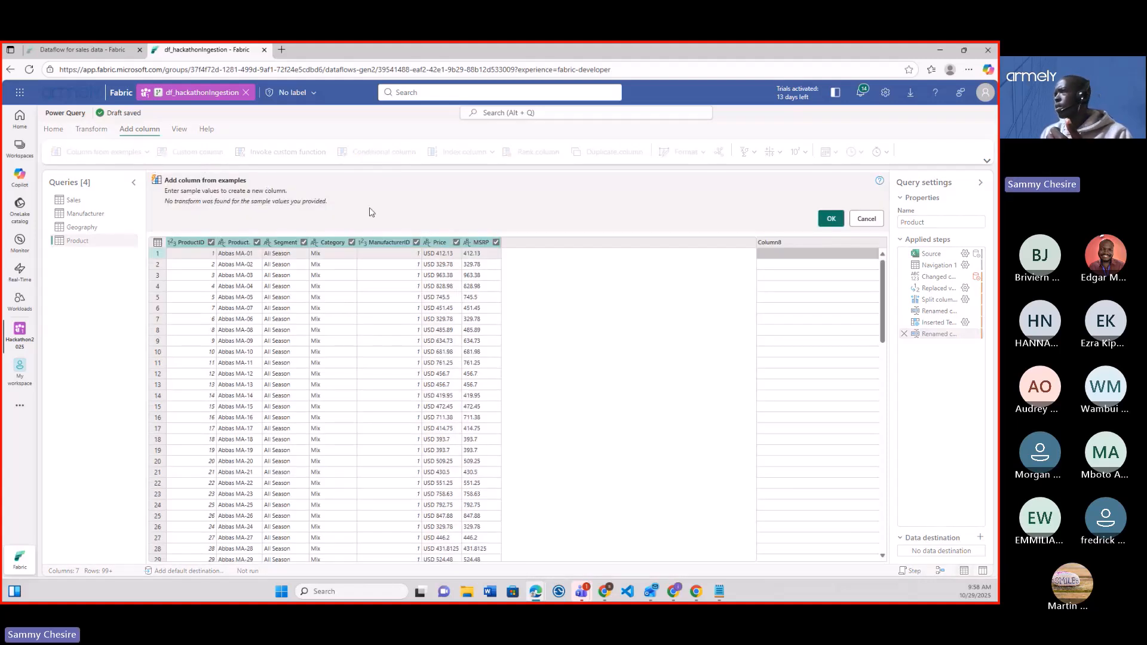
left_click(866, 219)
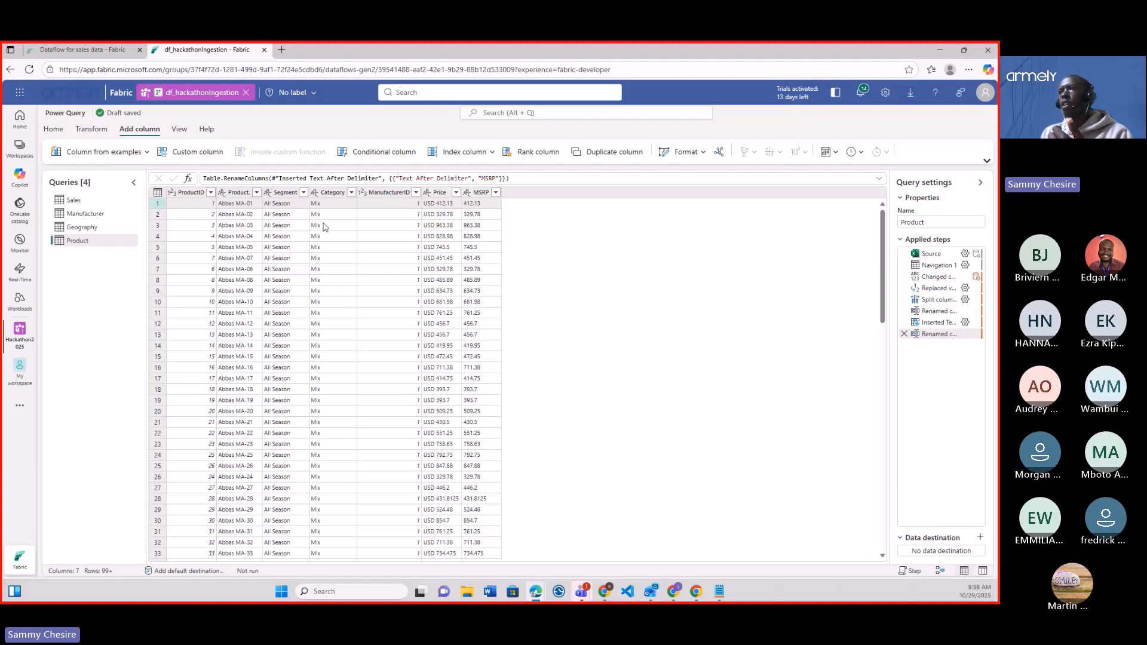
Step: Add a column from examples to the Product query, using all columns and the sample value USD to extract the text before the space in Price
left_click(146, 152)
left_click(91, 173)
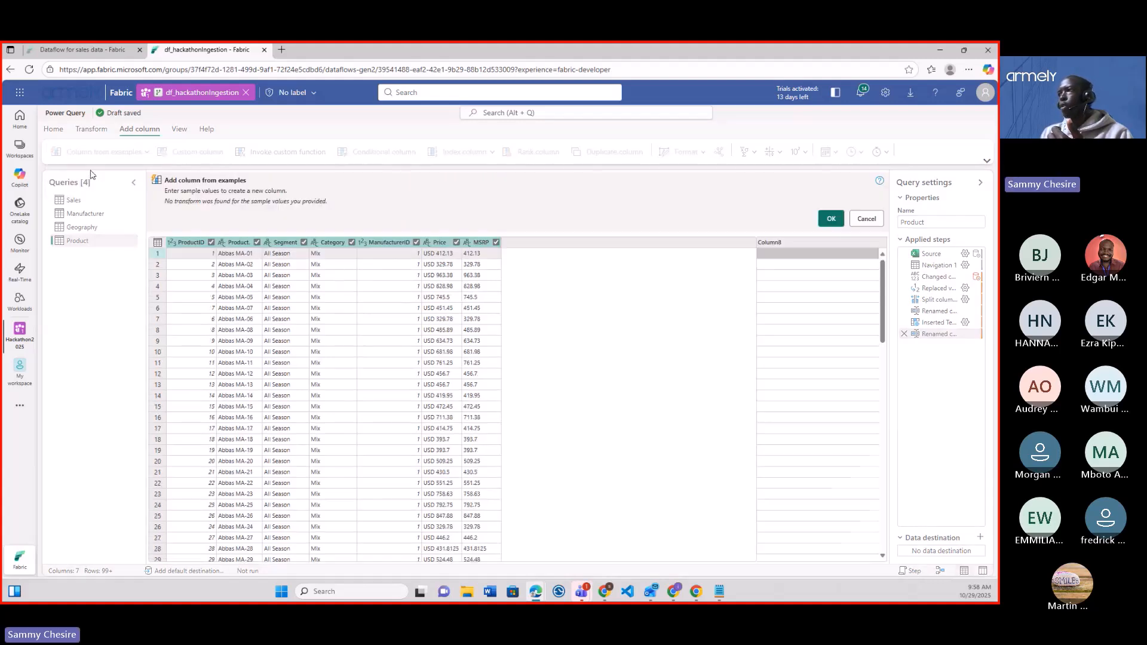
left_click(793, 254)
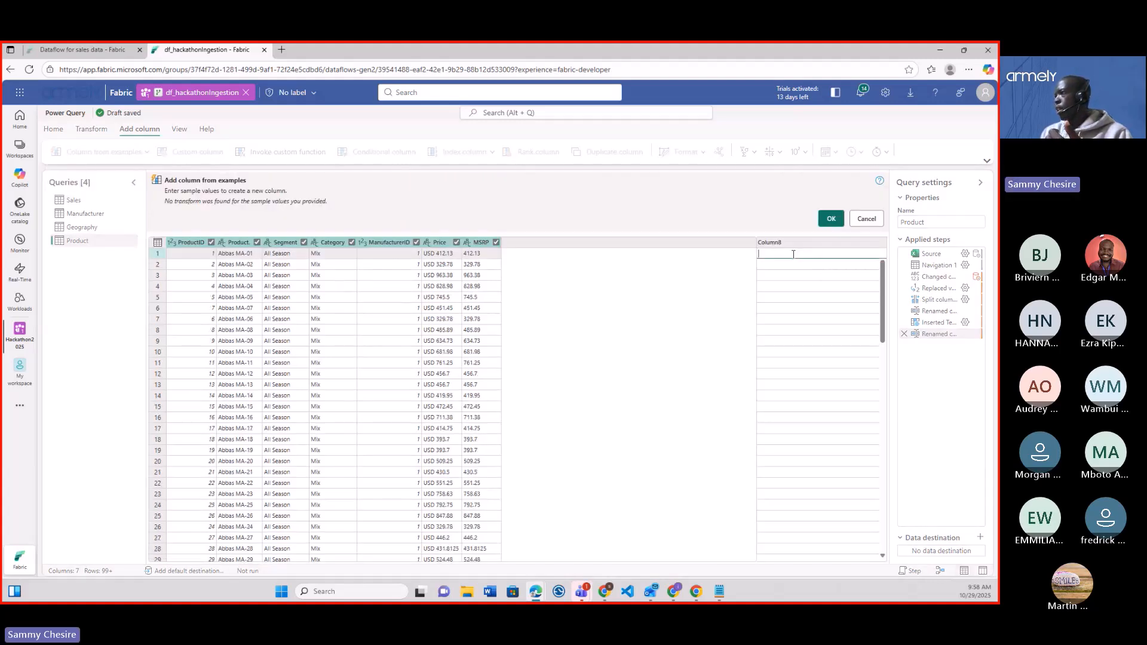
type("USD")
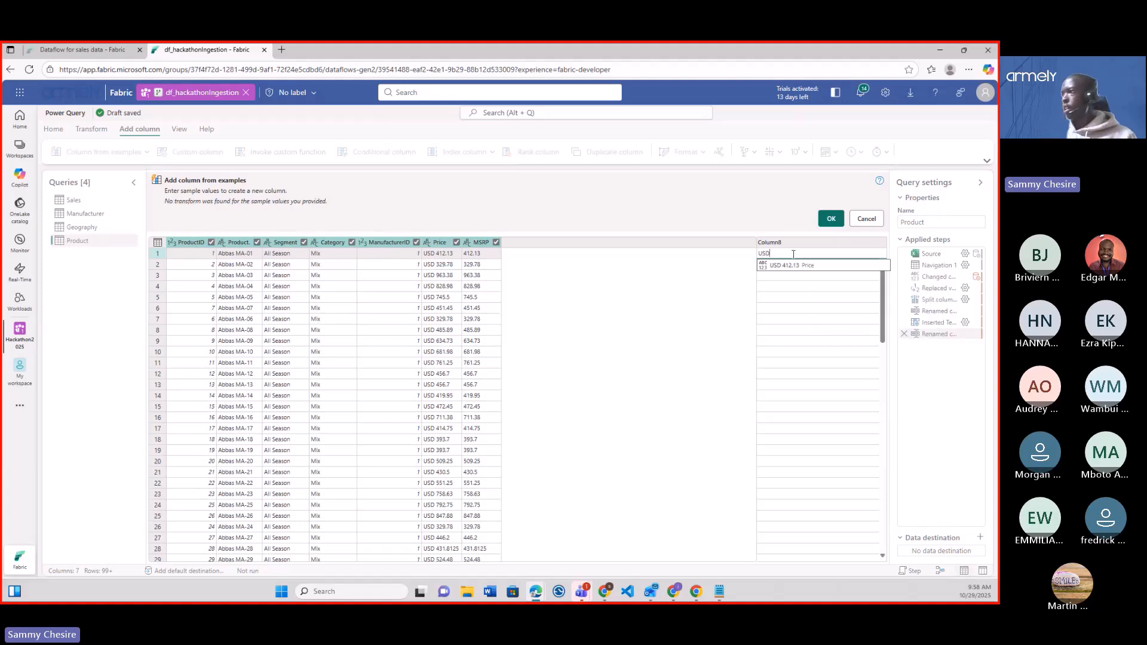
key("Return")
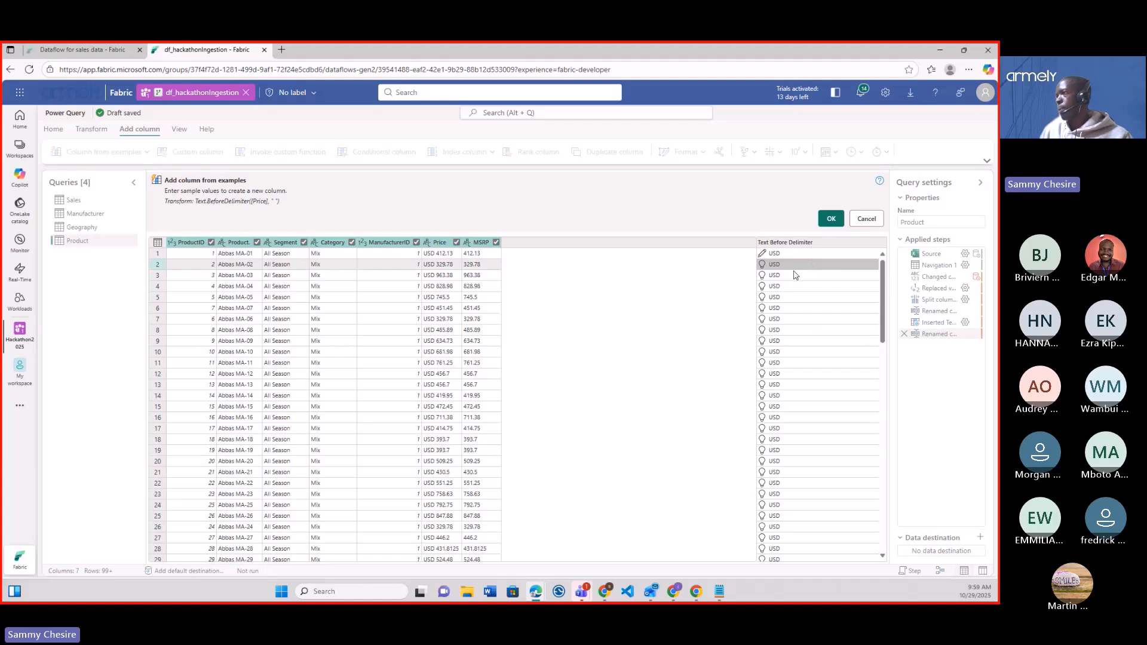
left_click(837, 219)
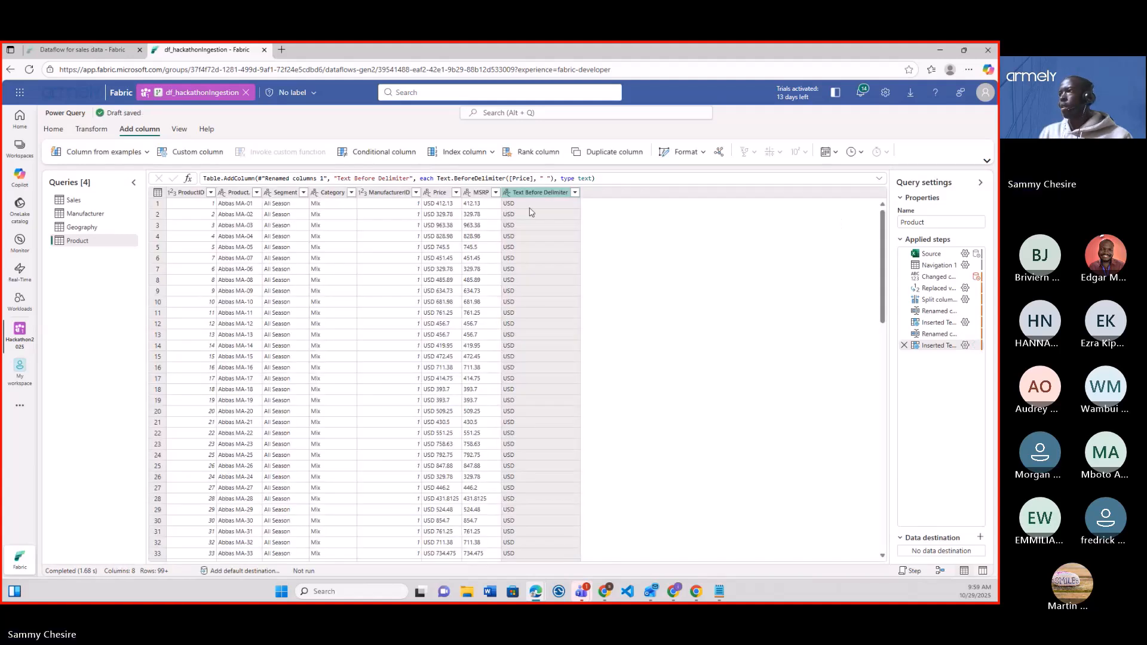
Step: Rename the Text Before Delimiter column of the Product query to Currency
double_click(541, 192)
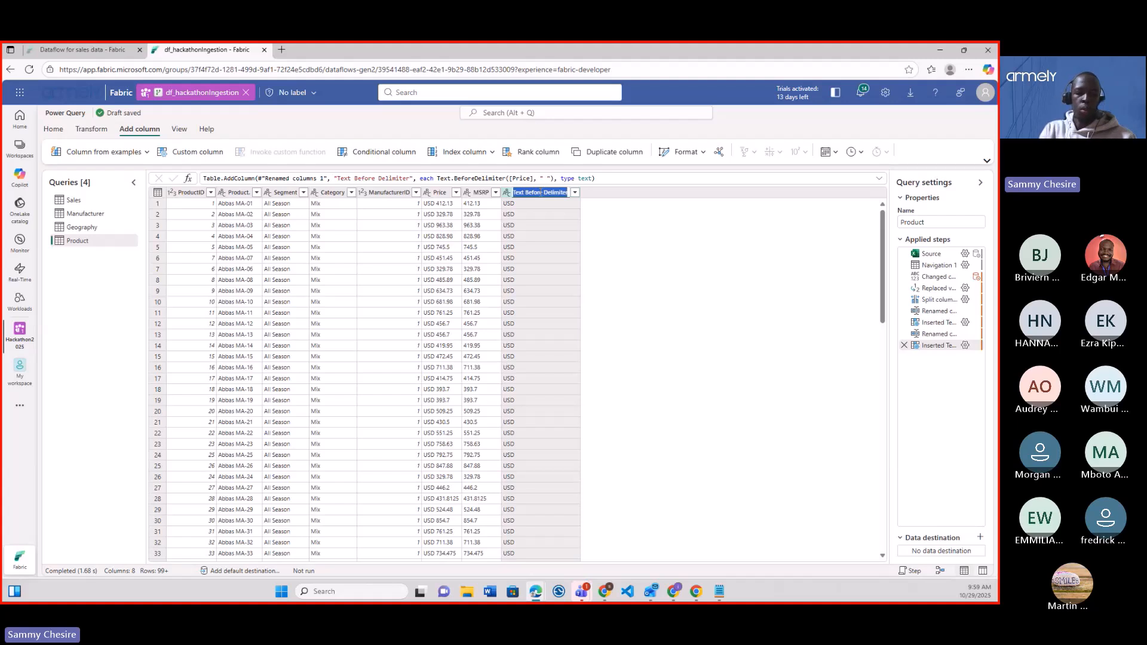
type("Currency")
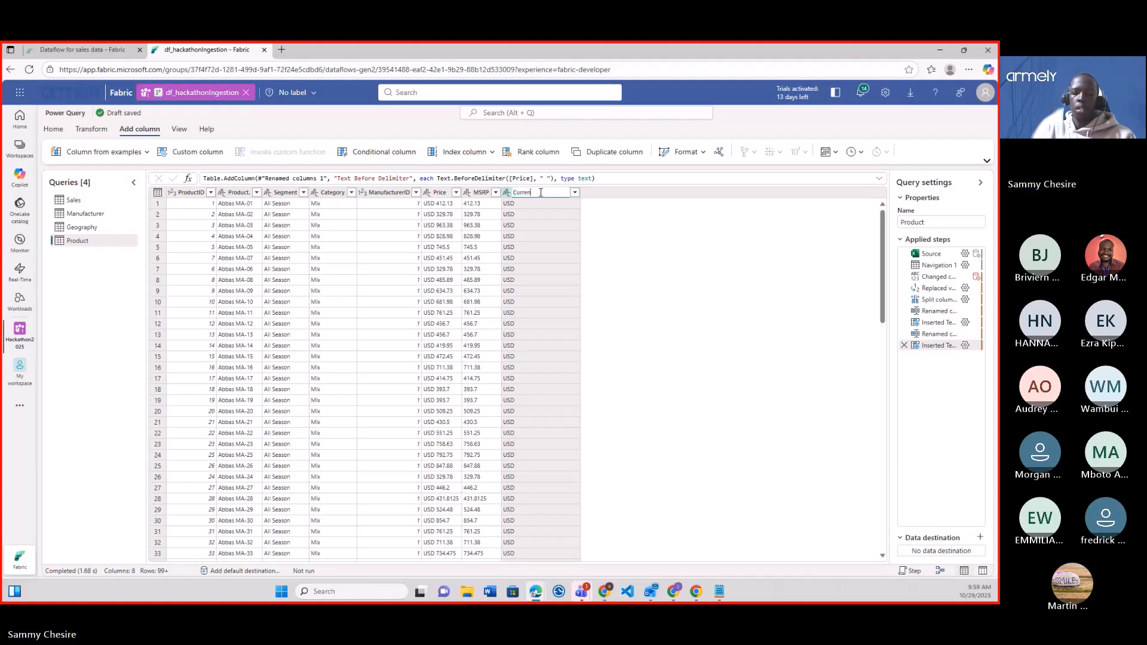
left_click(622, 217)
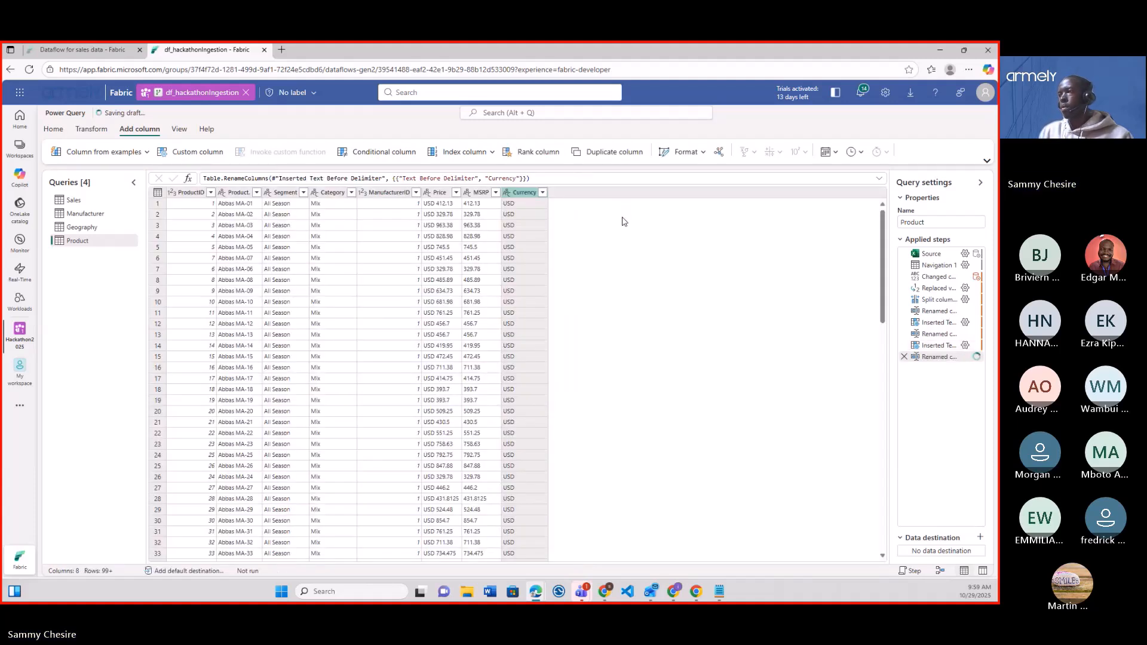
Step: Remove the original Price column from the Product query
left_click(441, 193)
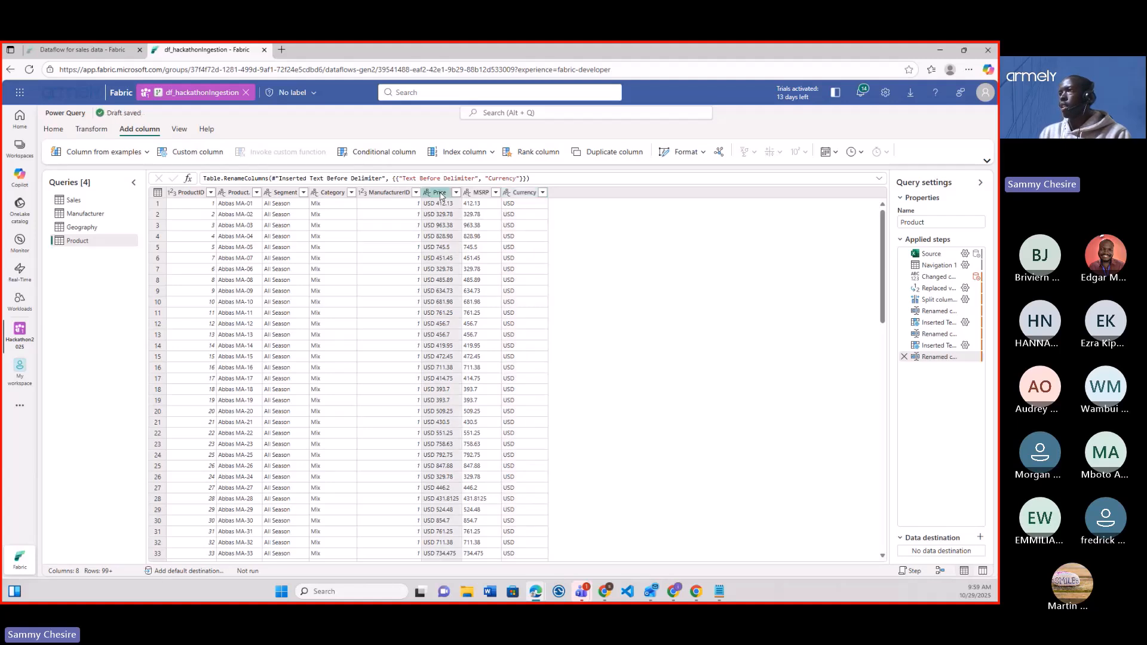
right_click(443, 195)
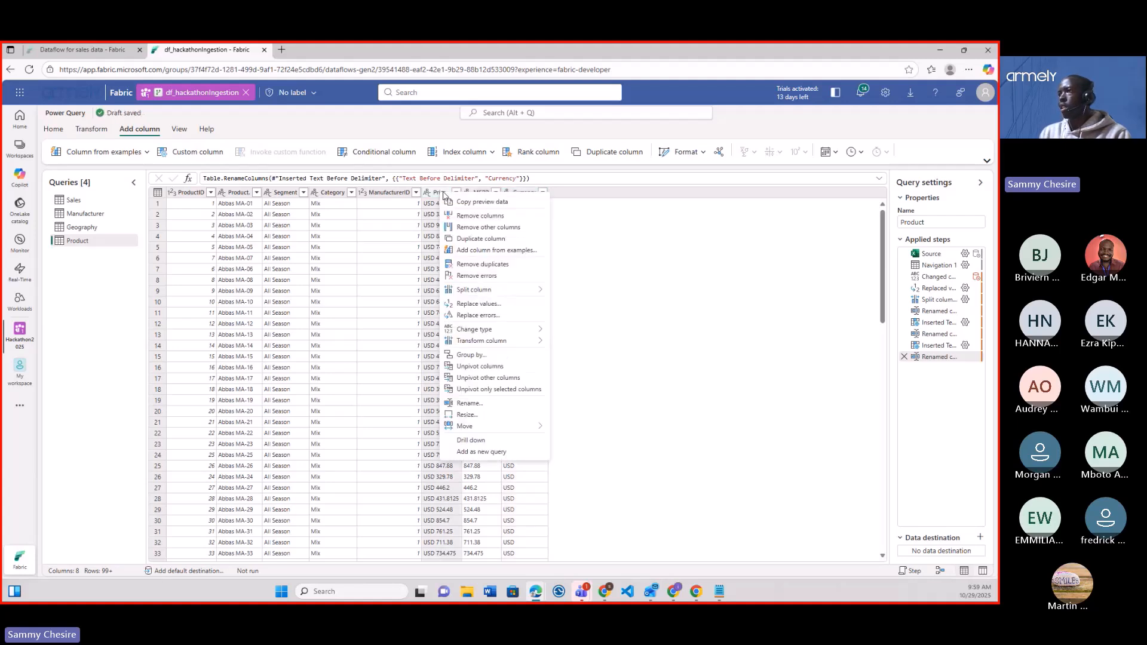
left_click(469, 214)
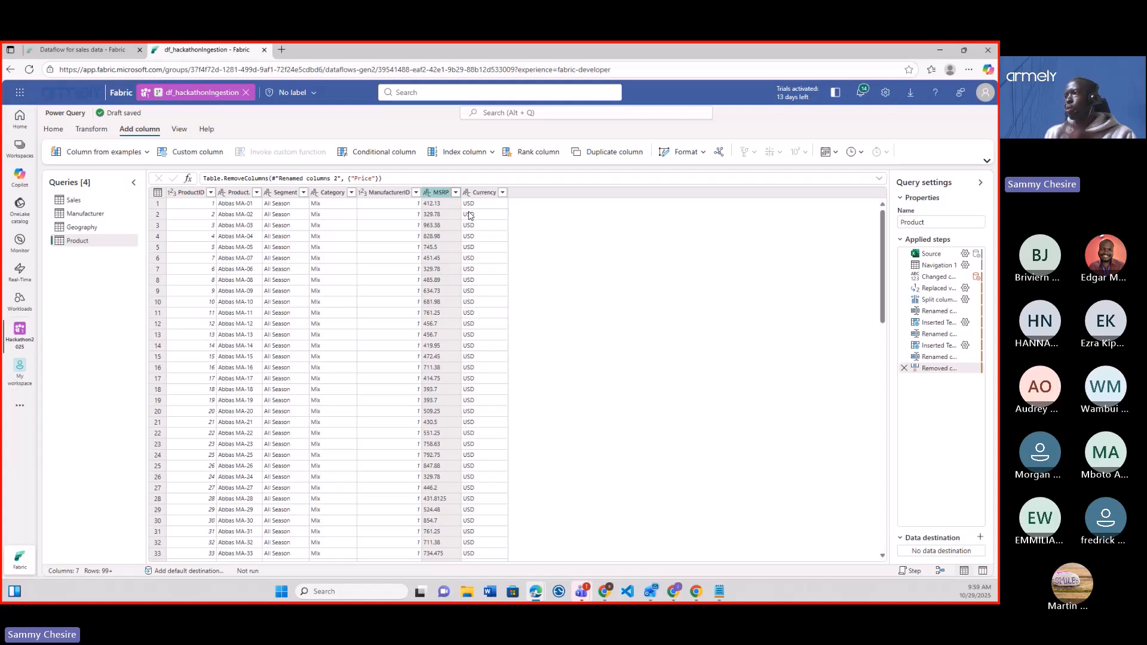
Step: Add a default data destination of type Lakehouse to the dataflow, using the existing organizational account connection
left_click(53, 130)
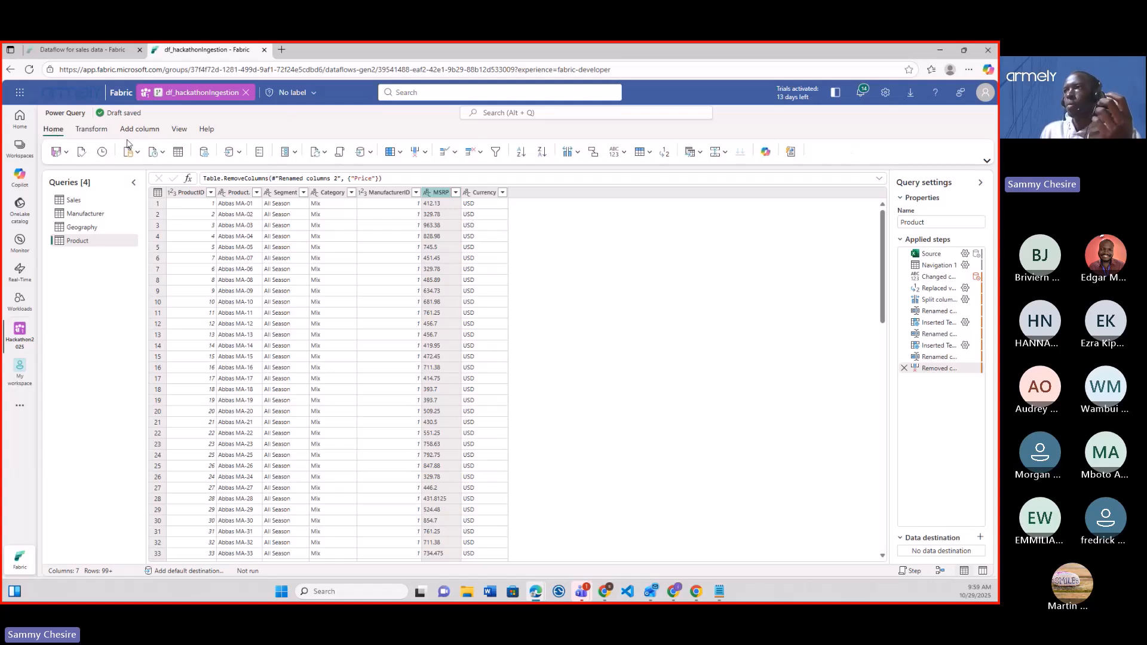
left_click(238, 153)
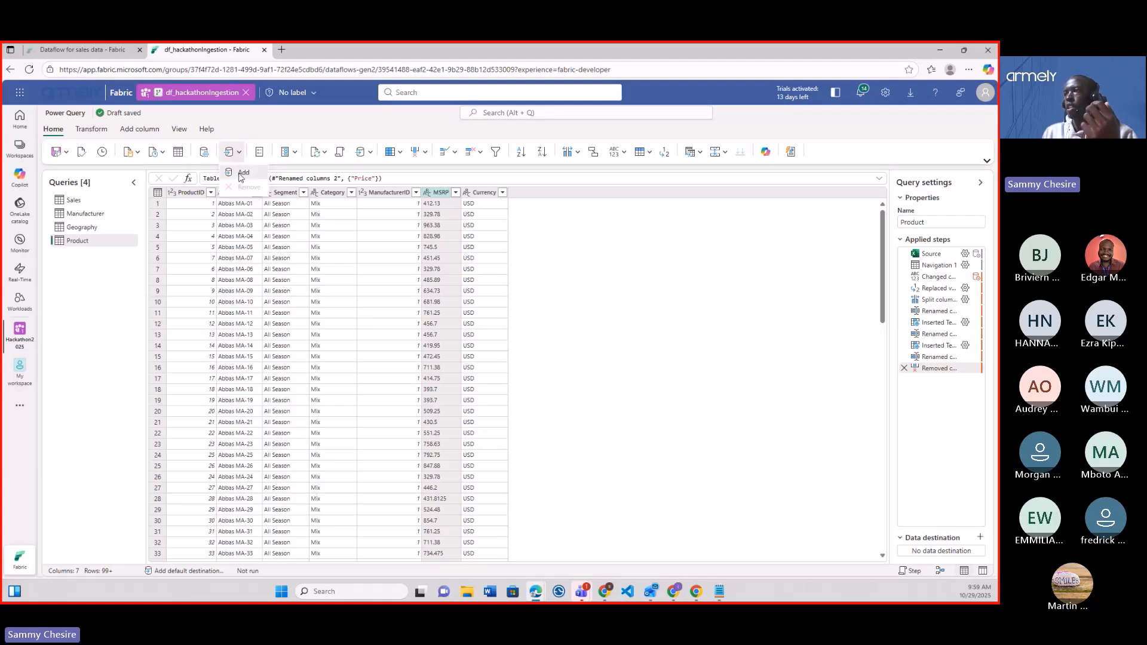
left_click(241, 172)
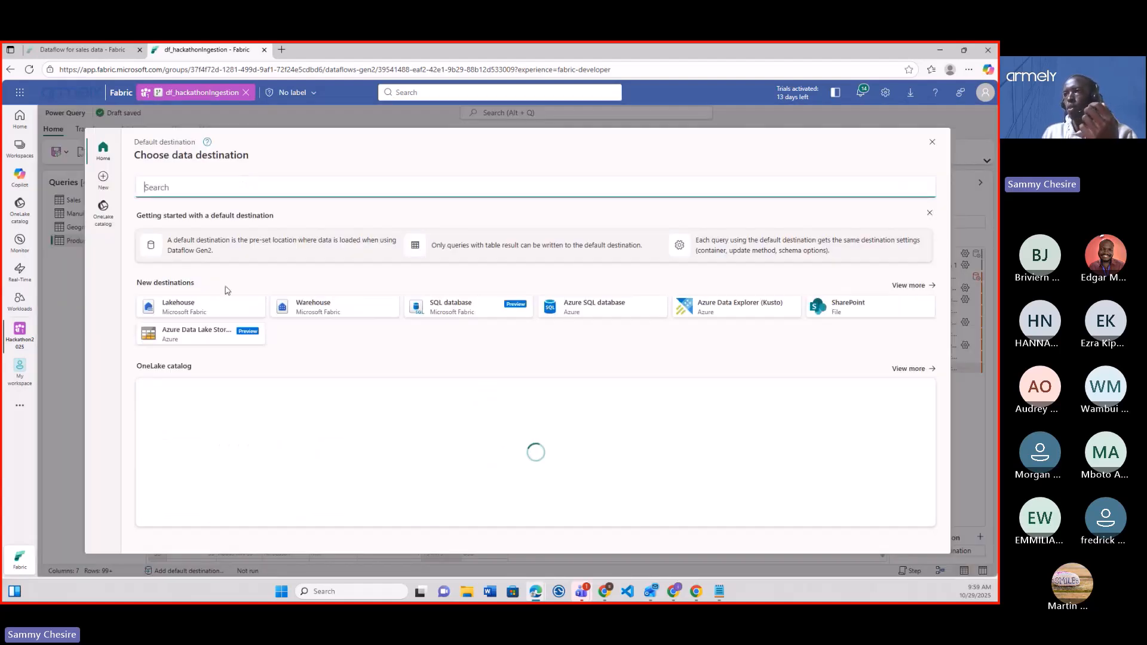
left_click(203, 305)
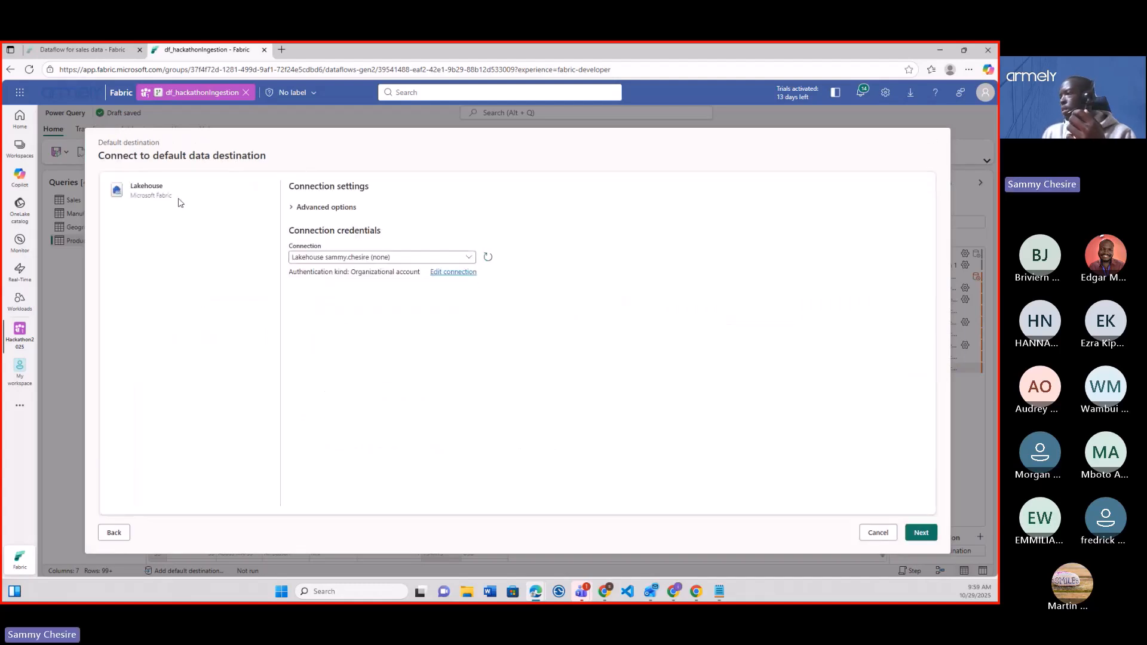
left_click(916, 536)
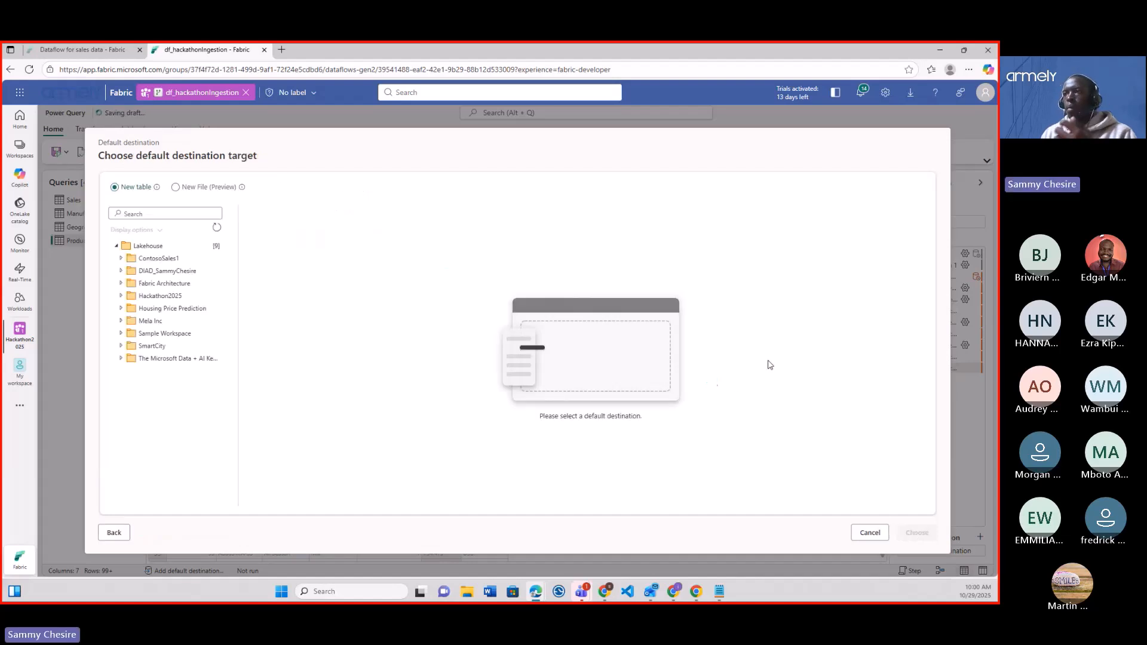
Step: Choose the GreenInnovation_Raw lakehouse in Hackathon2025 as default destination and bind the Sales, Manufacturer, Geography and Product queries to it
left_click(122, 297)
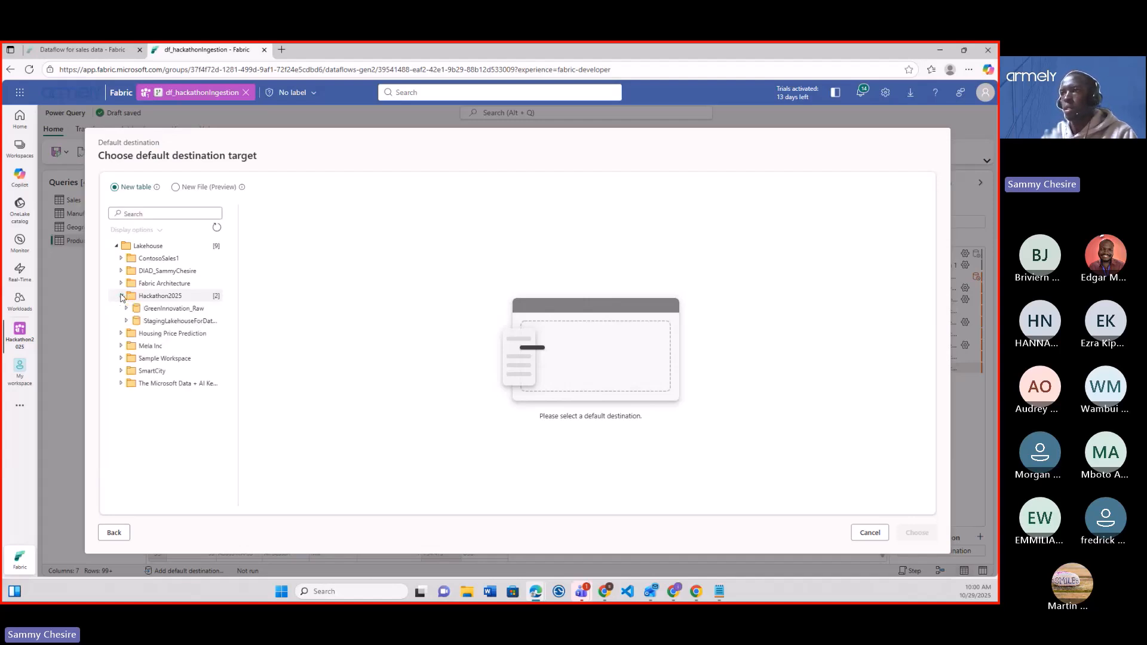
left_click(159, 311)
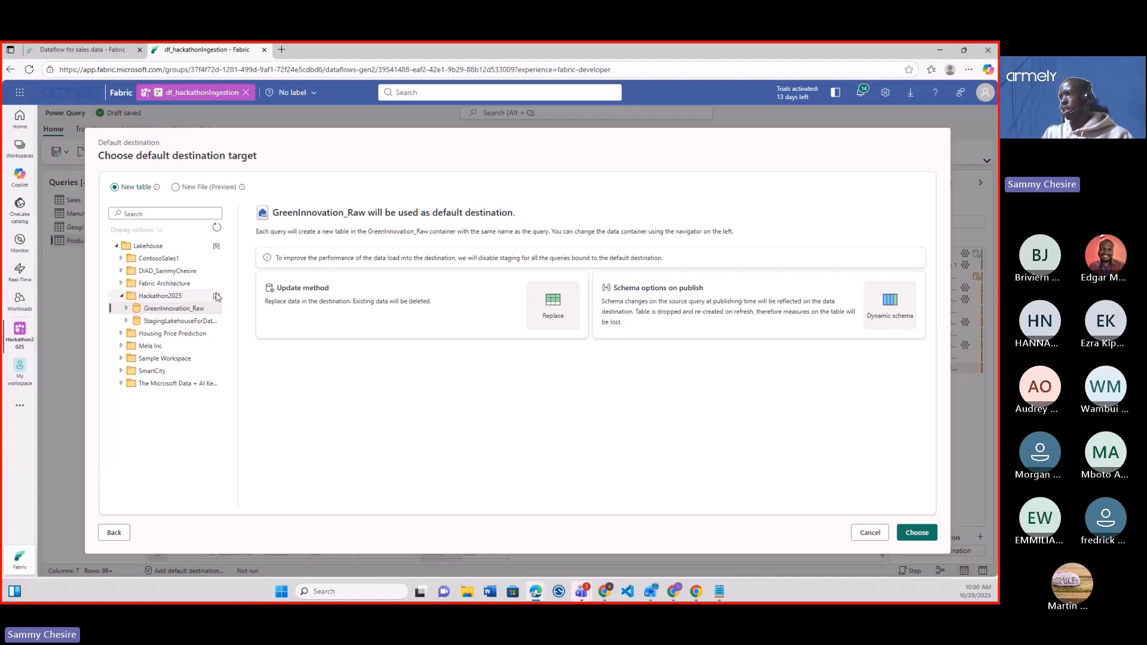
left_click(918, 534)
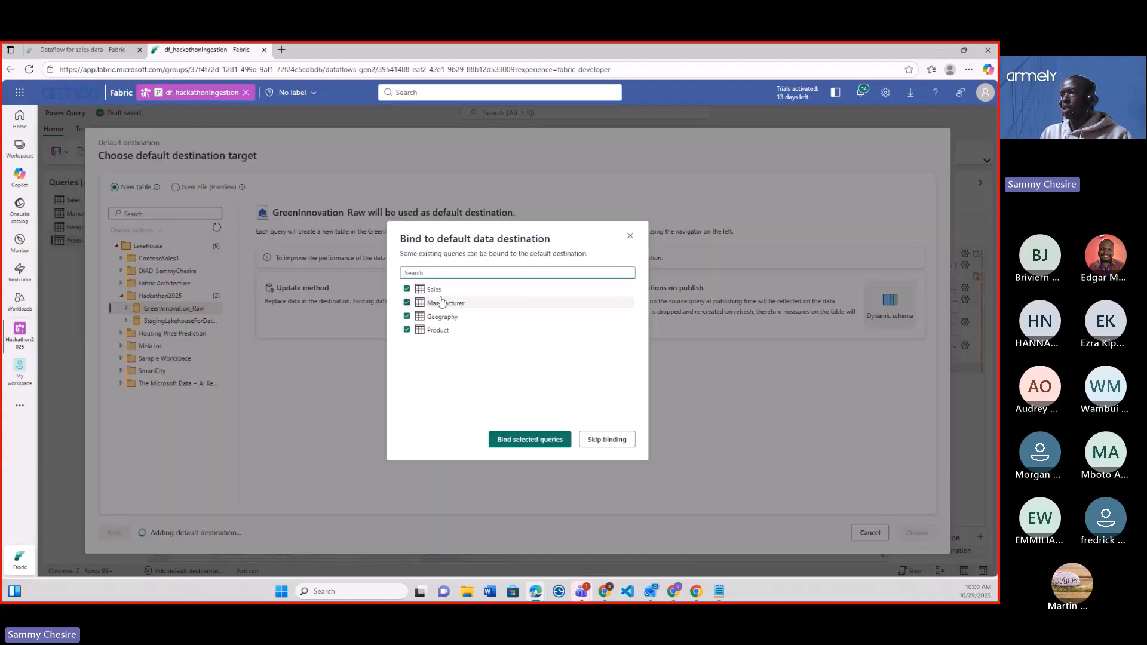
left_click(505, 441)
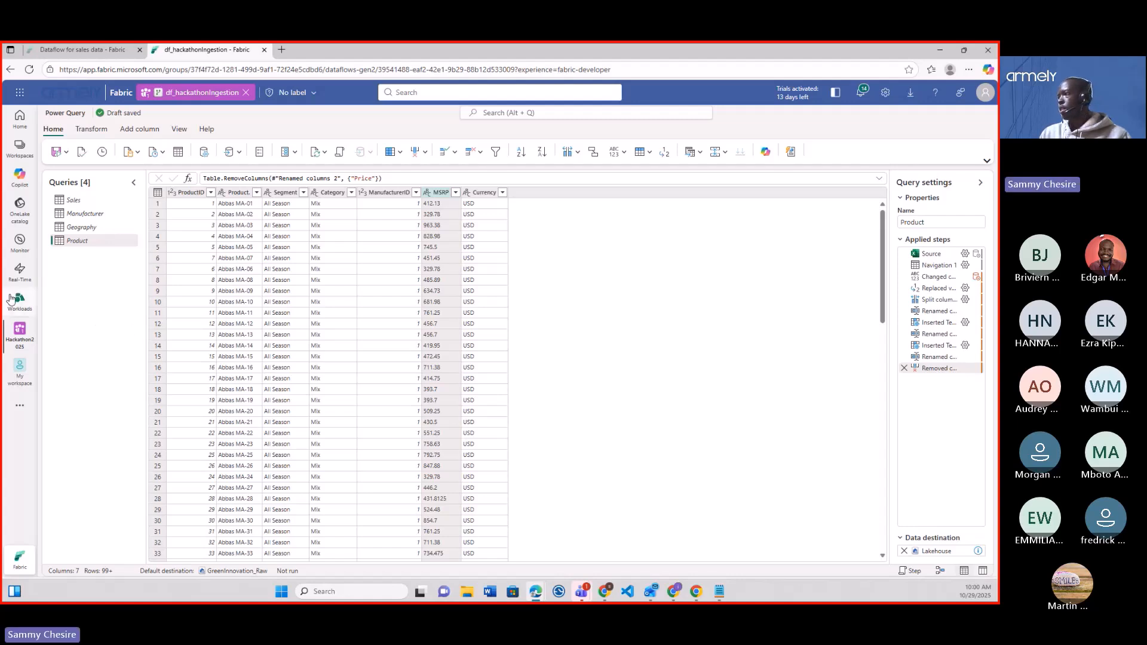
scroll(783, 473, "down", 2)
scroll(783, 473, "up", 2)
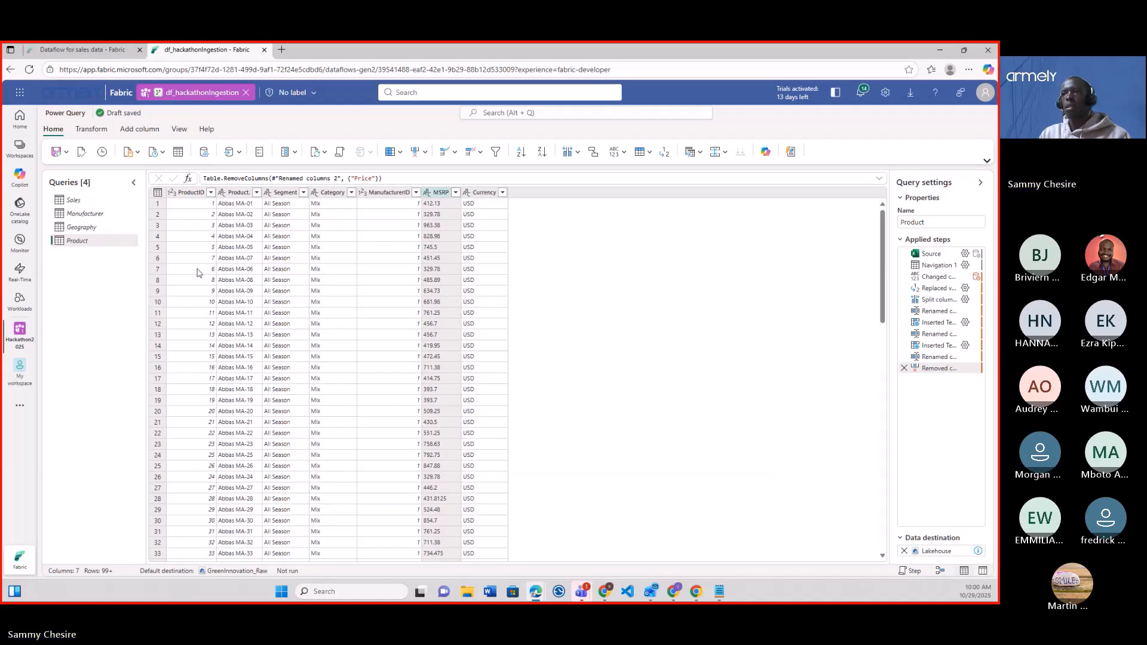
Step: Open the GreenInnovation_Raw lakehouse from the Hackathon2025 workspace and refresh its Tables folder
left_click(23, 335)
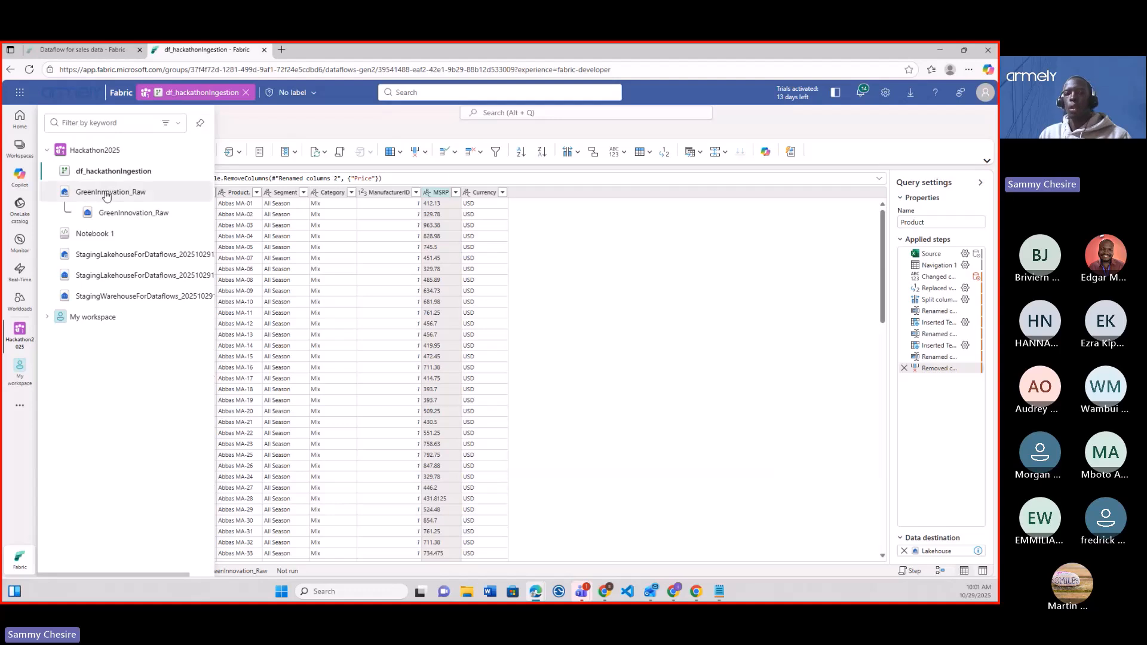
left_click(106, 194)
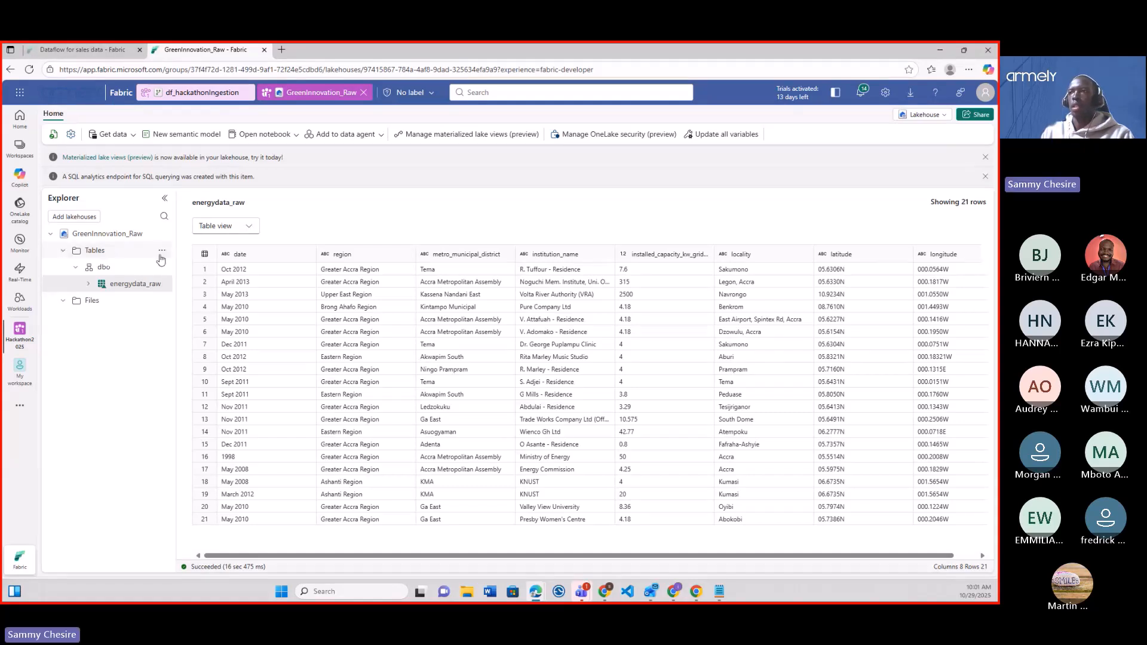
left_click(162, 256)
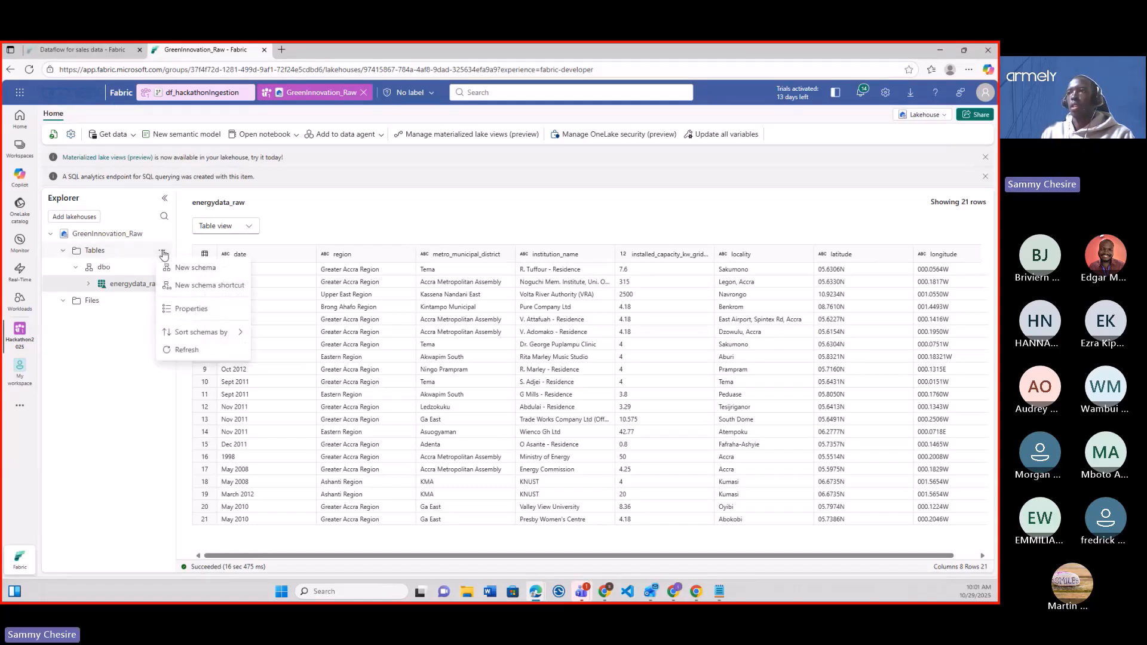
left_click(190, 350)
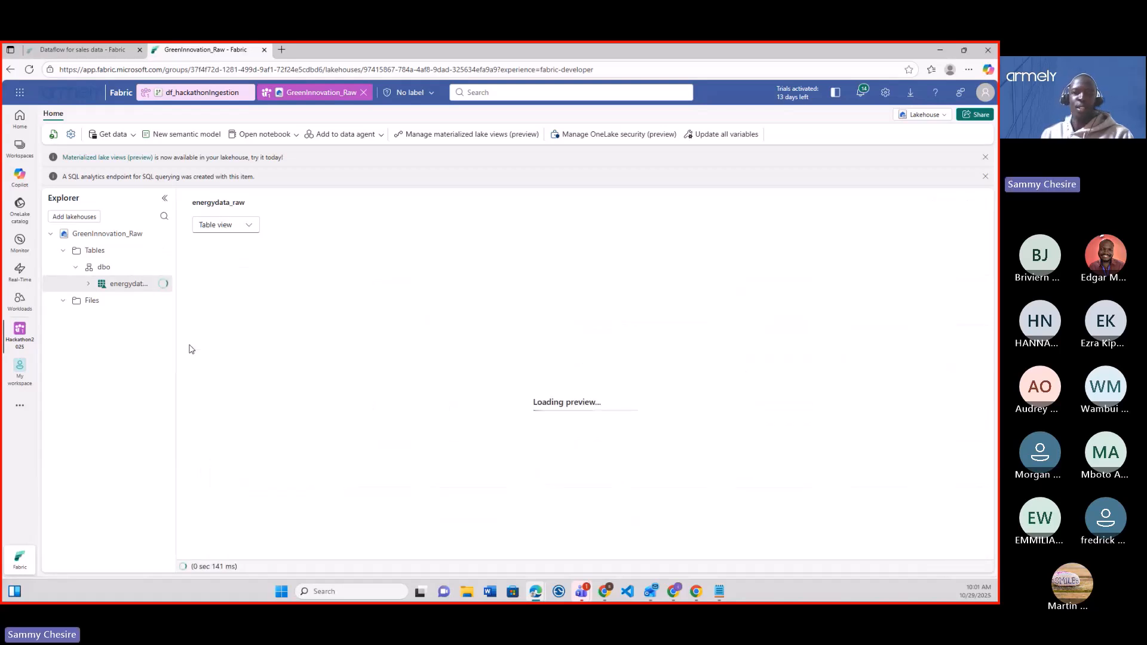